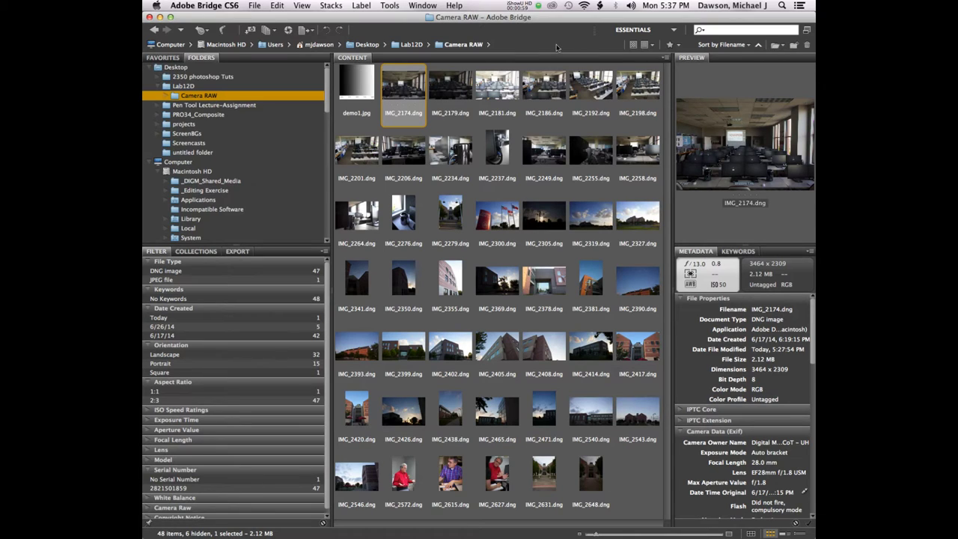
Show the favorite locations and apply the Select label to all photos in the Camera RAW folder
left_click(159, 58)
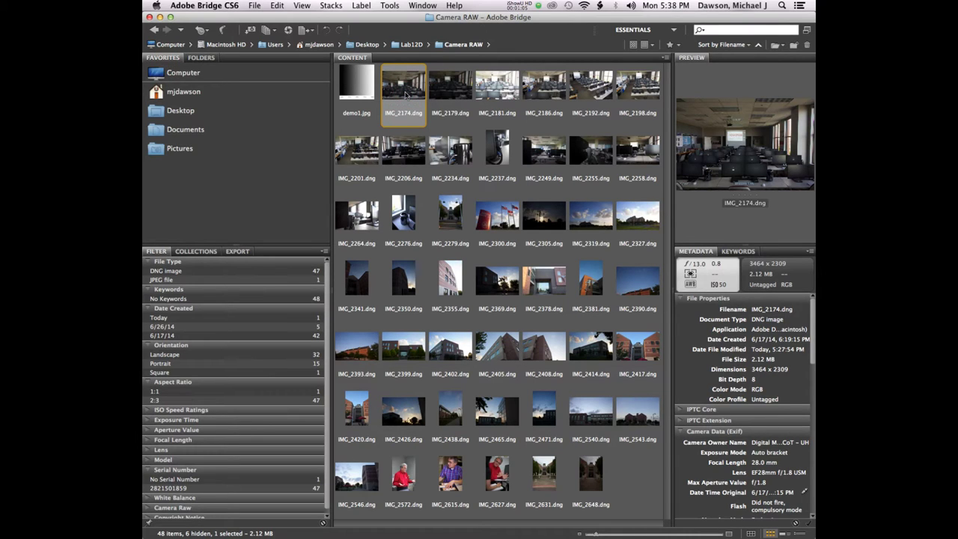
key("super+a")
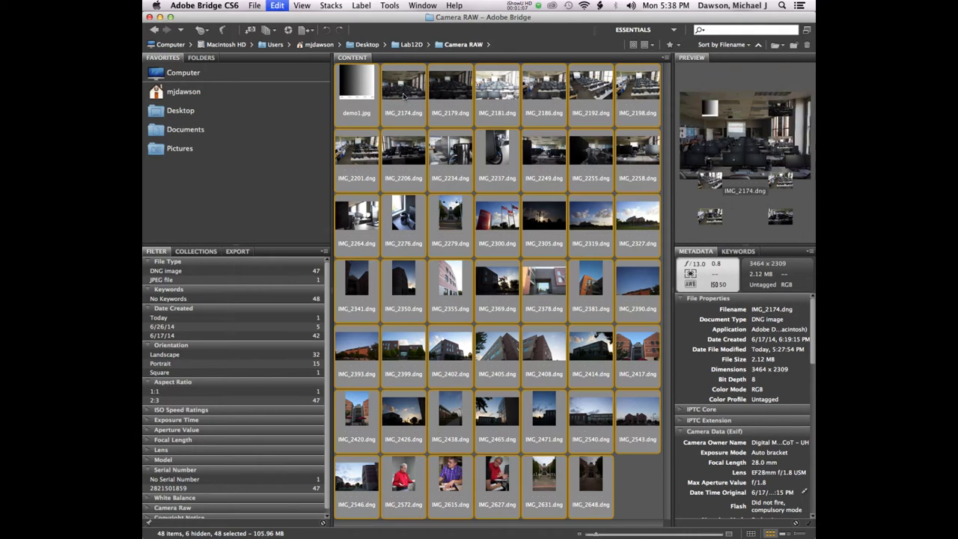
right_click(402, 93)
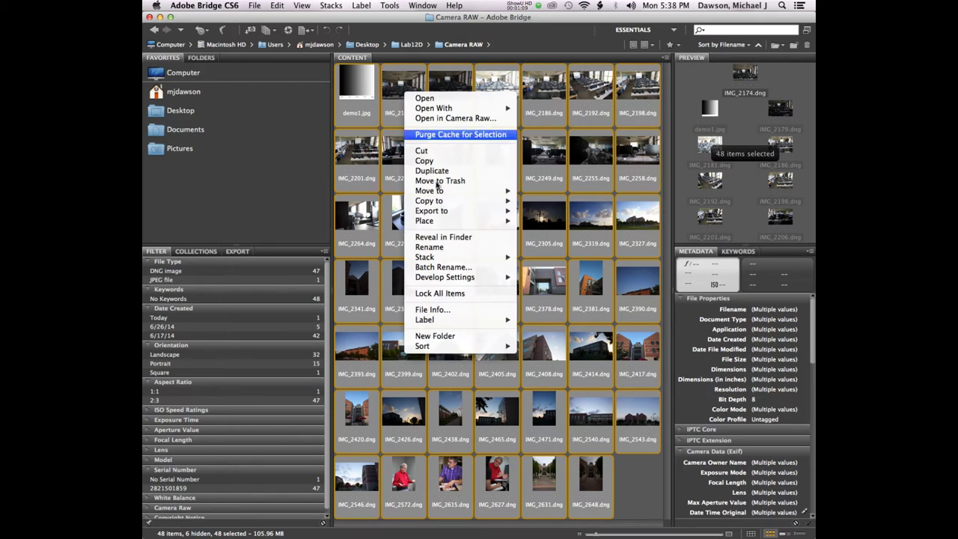
mouse_move(490, 322)
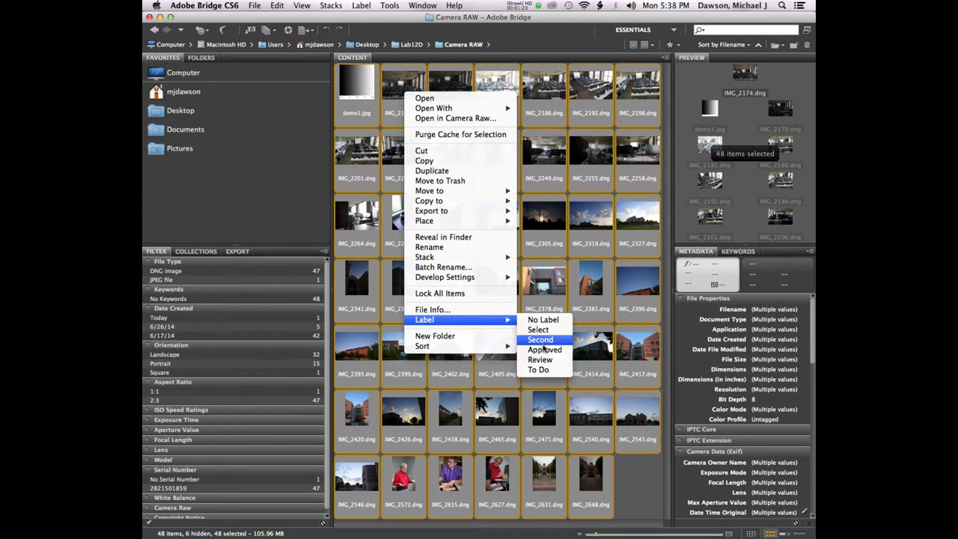
left_click(544, 330)
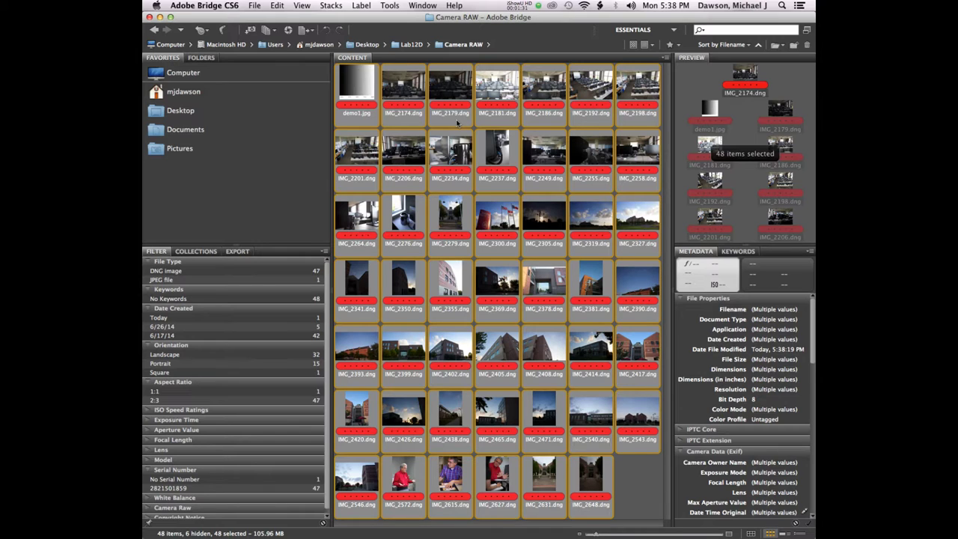
right_click(409, 80)
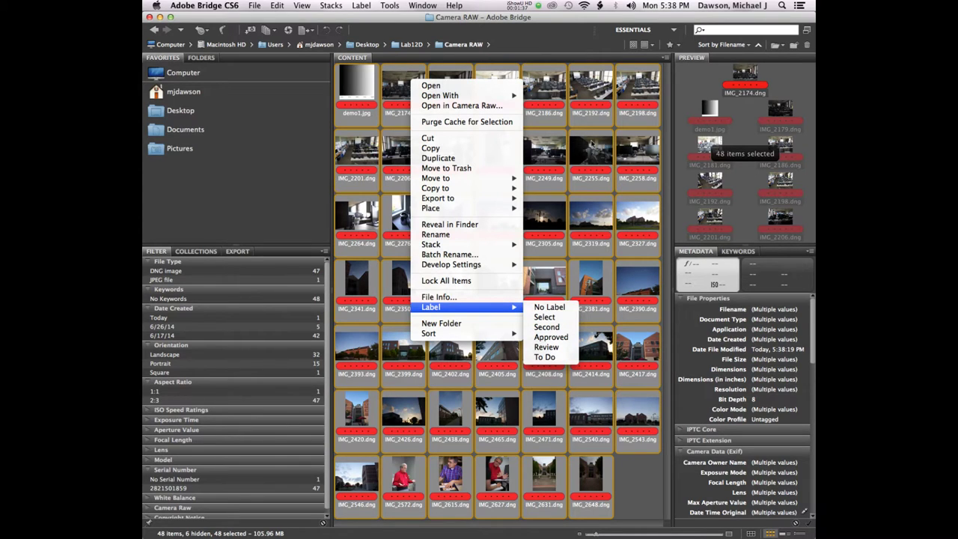
left_click(588, 83)
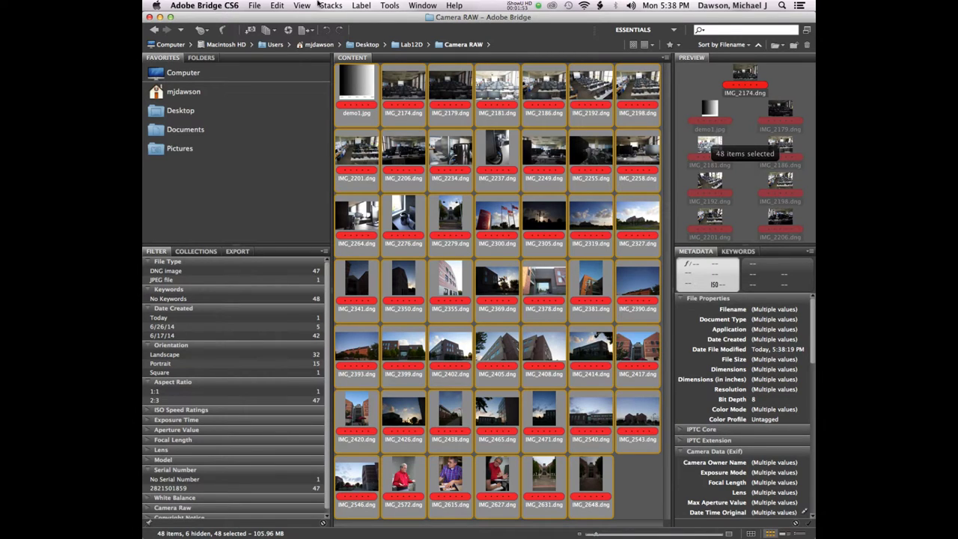
In the General preferences, try the lighter color themes and set the interface to the darkest one
left_click(210, 6)
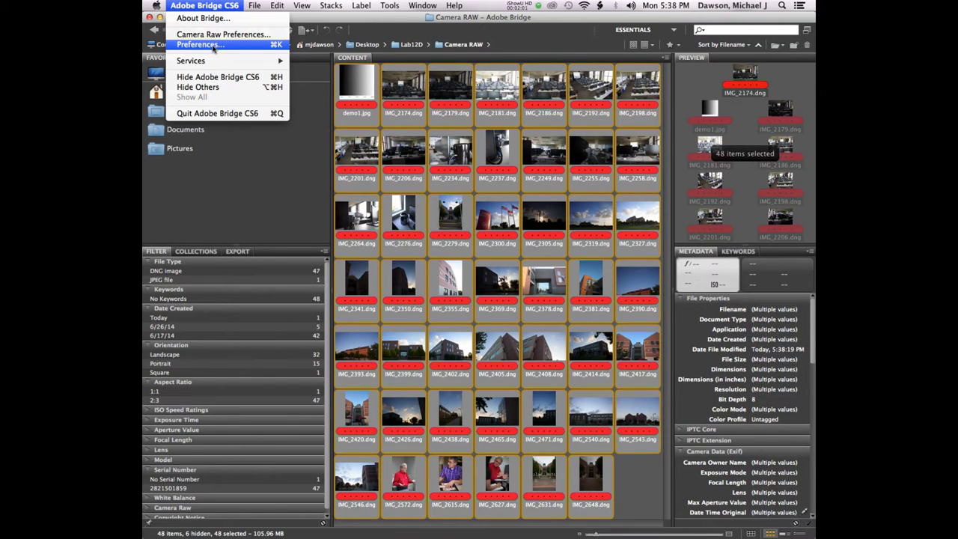
left_click(213, 46)
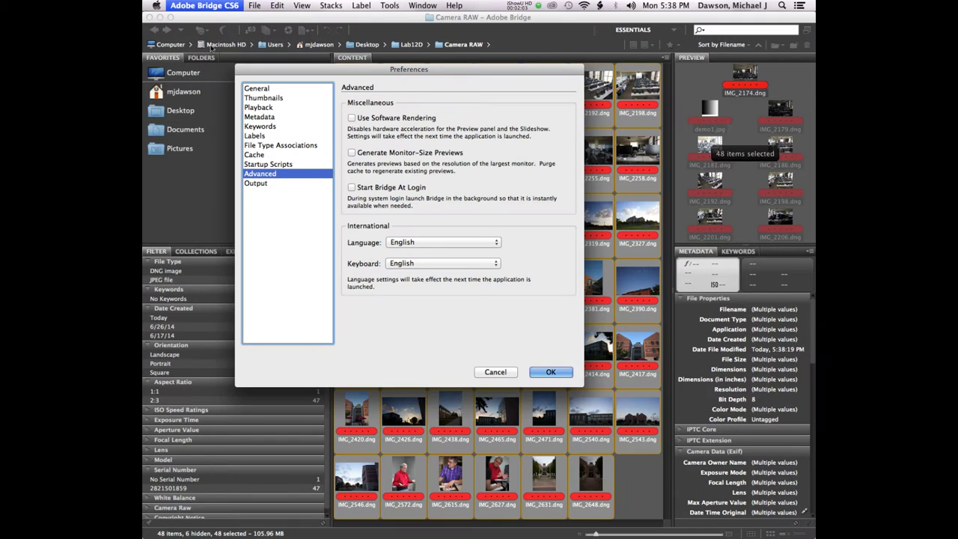
left_click(264, 88)
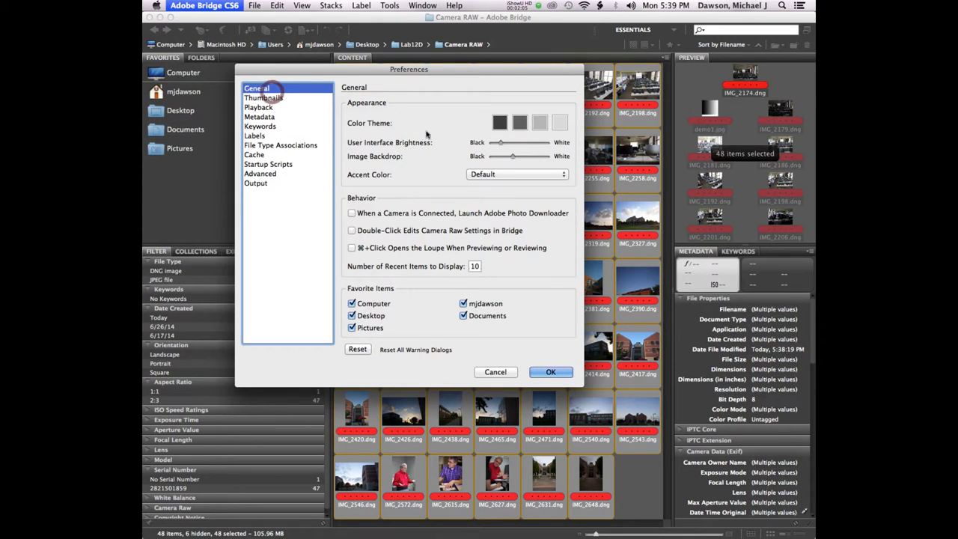
left_click(560, 122)
left_click(541, 122)
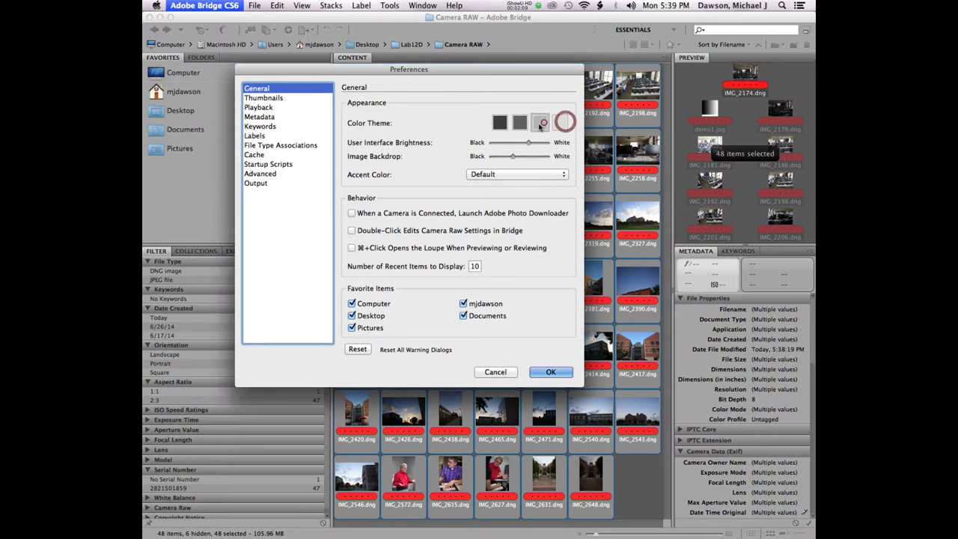
left_click(520, 122)
left_click(500, 123)
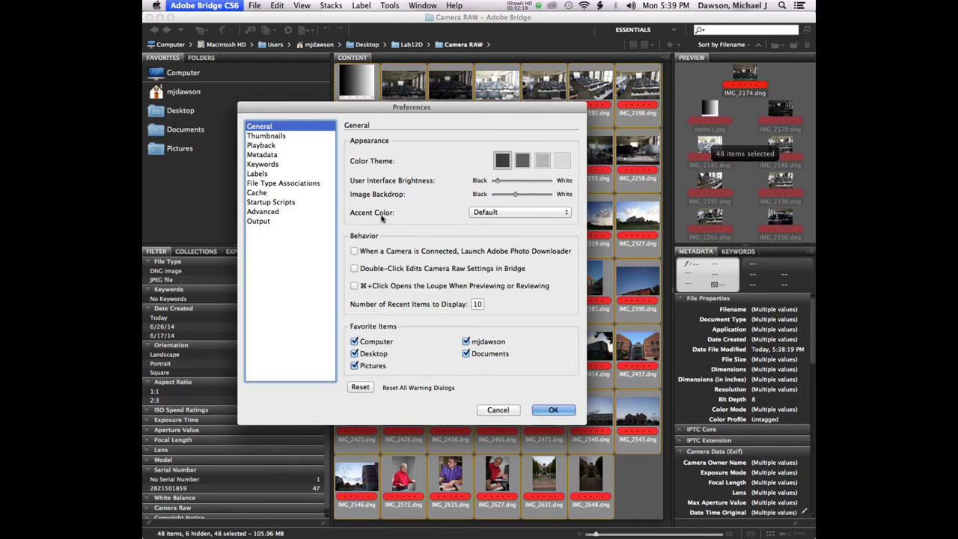
Try the System accent color and restore the Default accent color
left_click(486, 212)
left_click(487, 223)
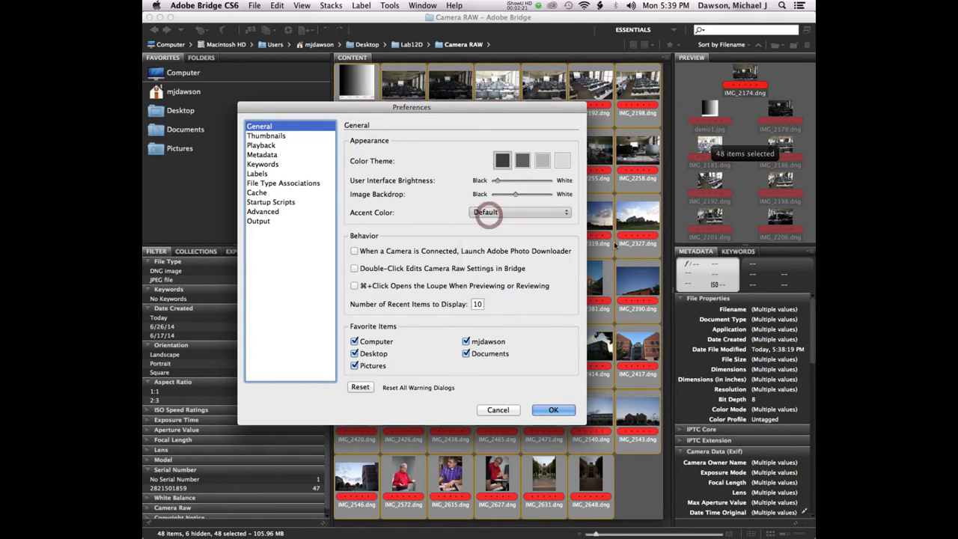
left_click(486, 213)
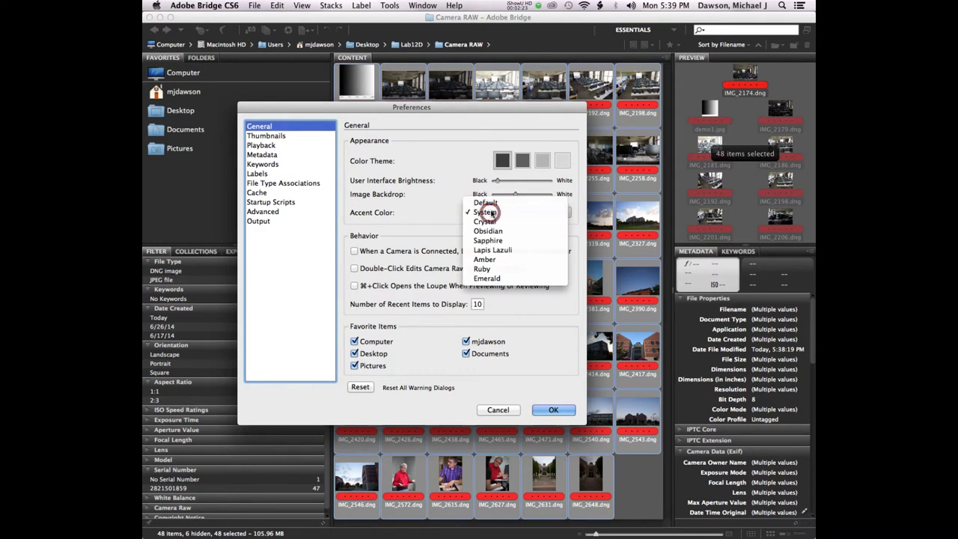
left_click(487, 203)
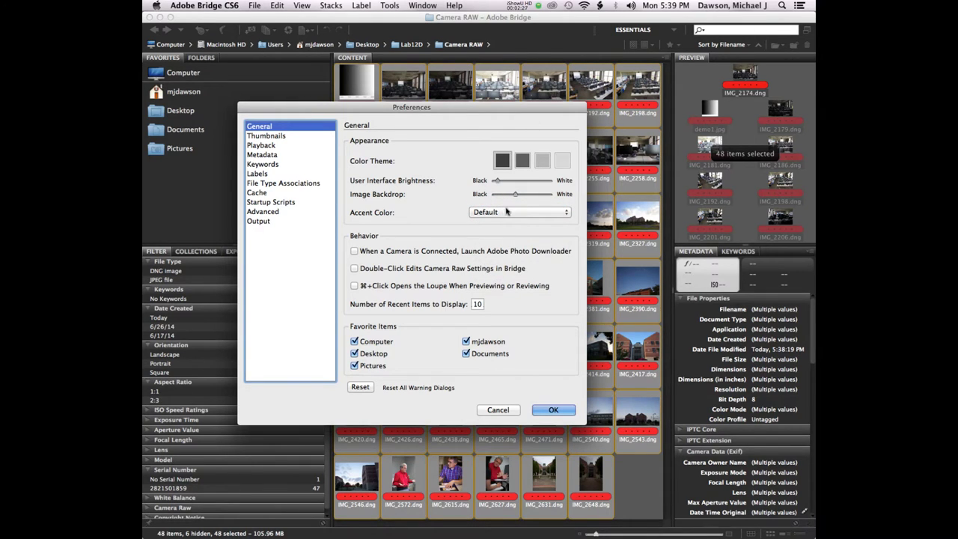
Enable automatic export of the cache to folders when possible in the Cache preferences
left_click(422, 273)
left_click(256, 194)
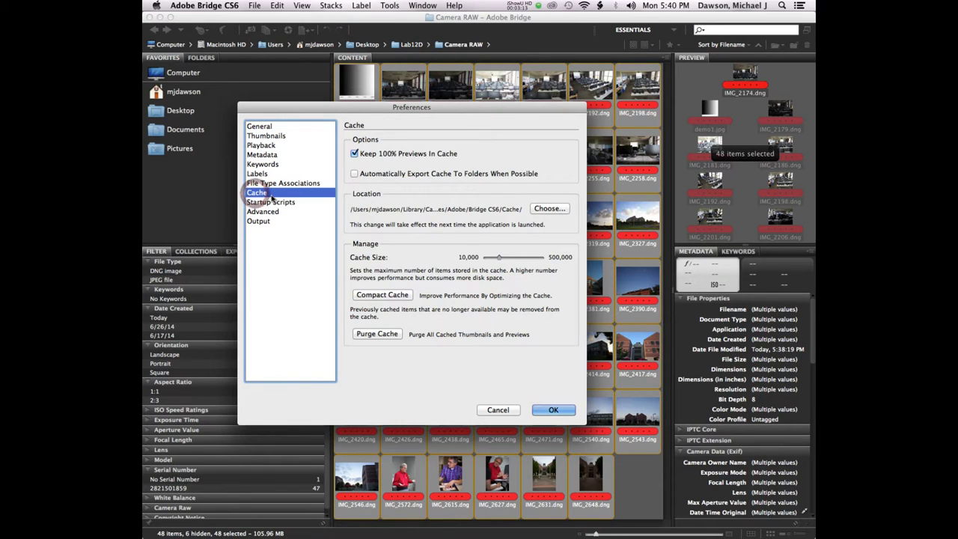
left_click(371, 177)
left_click(363, 211)
Review the Advanced and Cache preferences and apply the preference changes
left_click(280, 213)
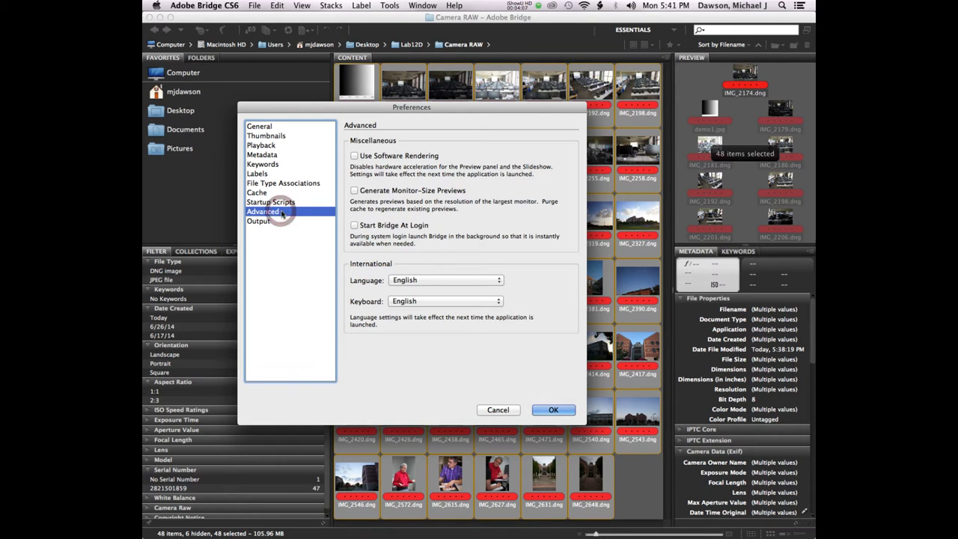
left_click(280, 193)
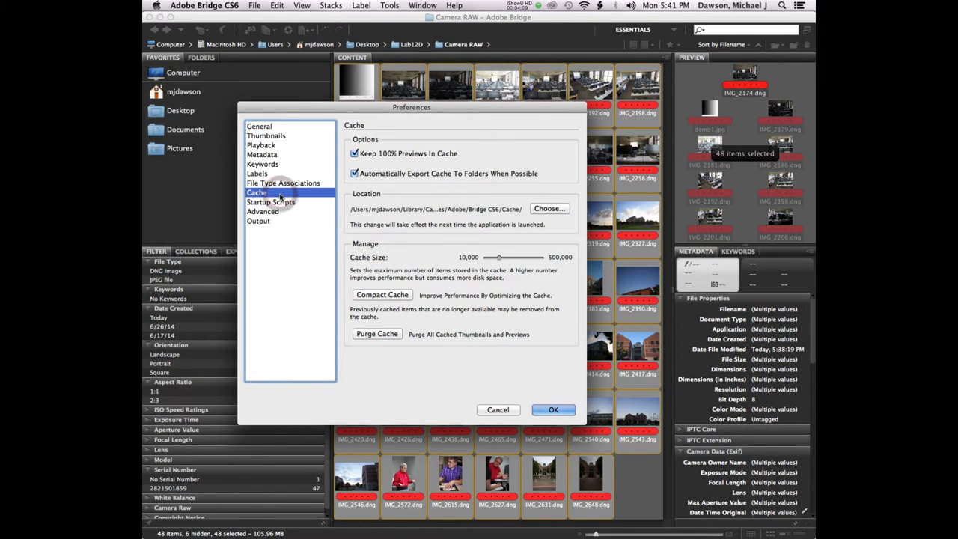
left_click(281, 212)
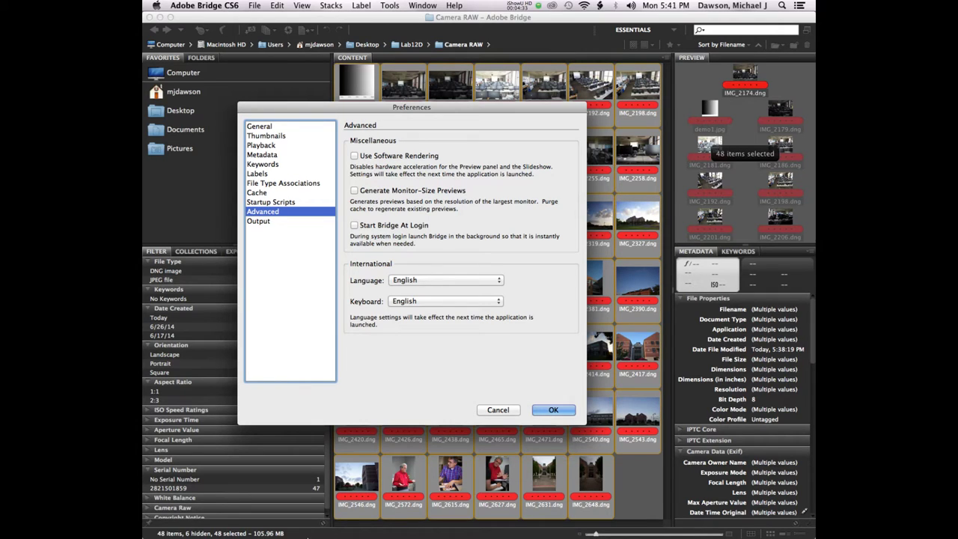
mouse_move(304, 522)
left_click_drag(551, 107, 551, 150)
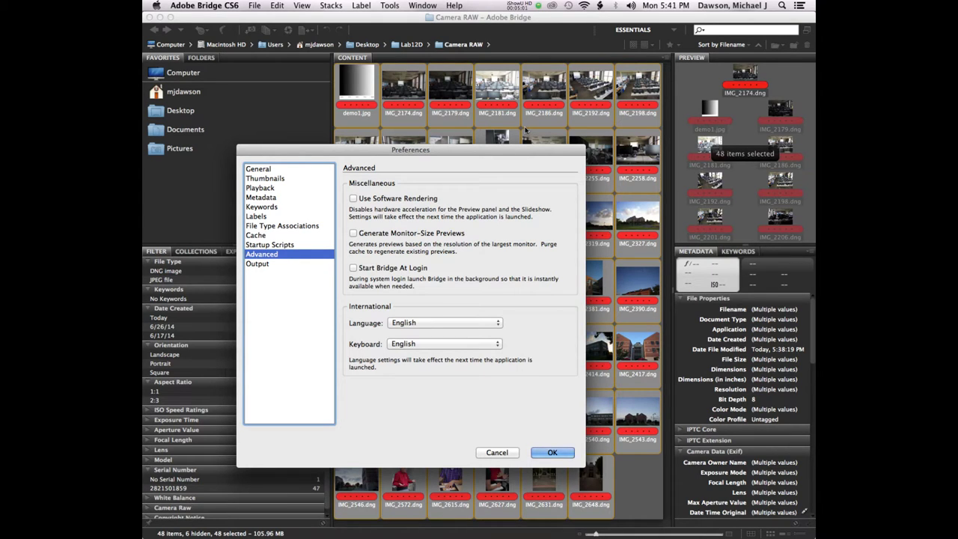
left_click_drag(497, 154, 515, 78)
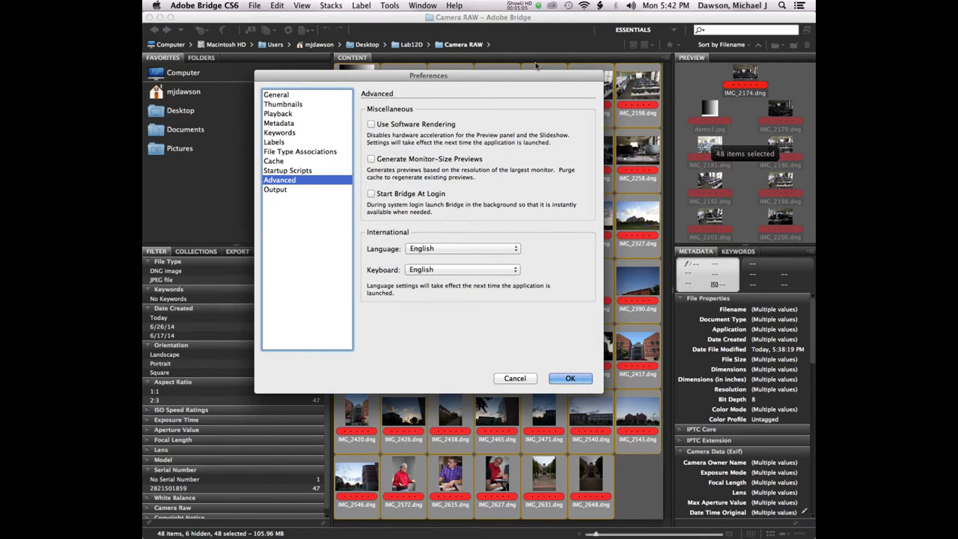
left_click_drag(551, 81, 556, 56)
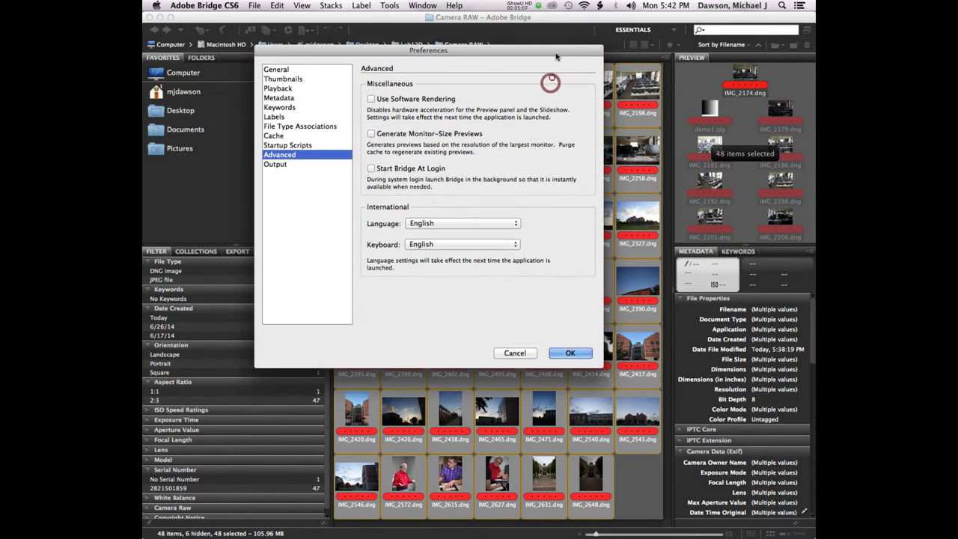
left_click(570, 351)
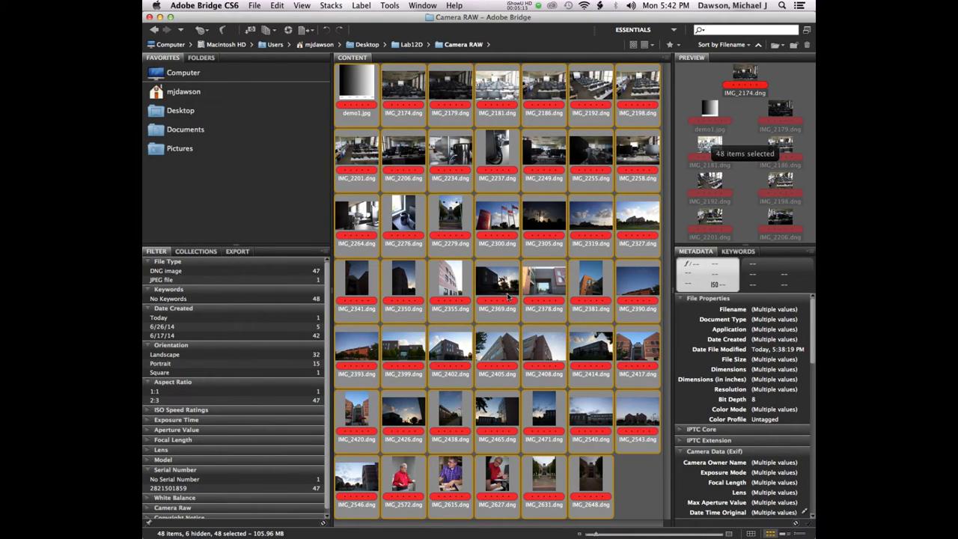
Preview the classroom photos full screen from IMG_2174.dng to IMG_2201.dng and return to the thumbnails
left_click(408, 91)
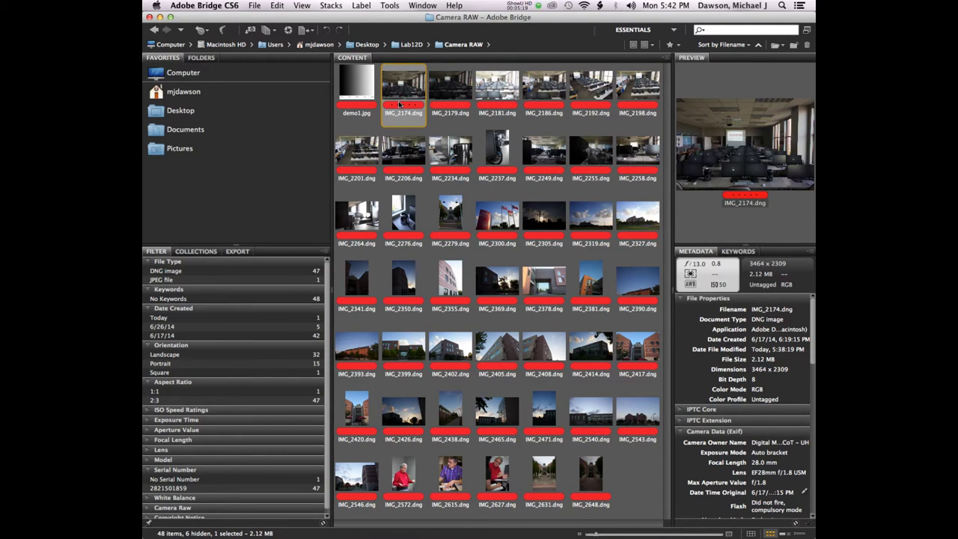
key("space")
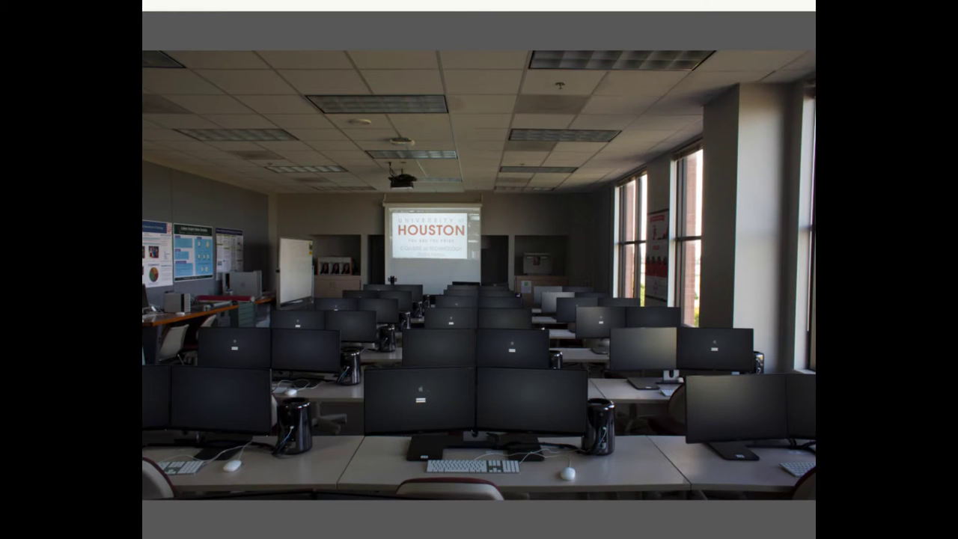
key("Right")
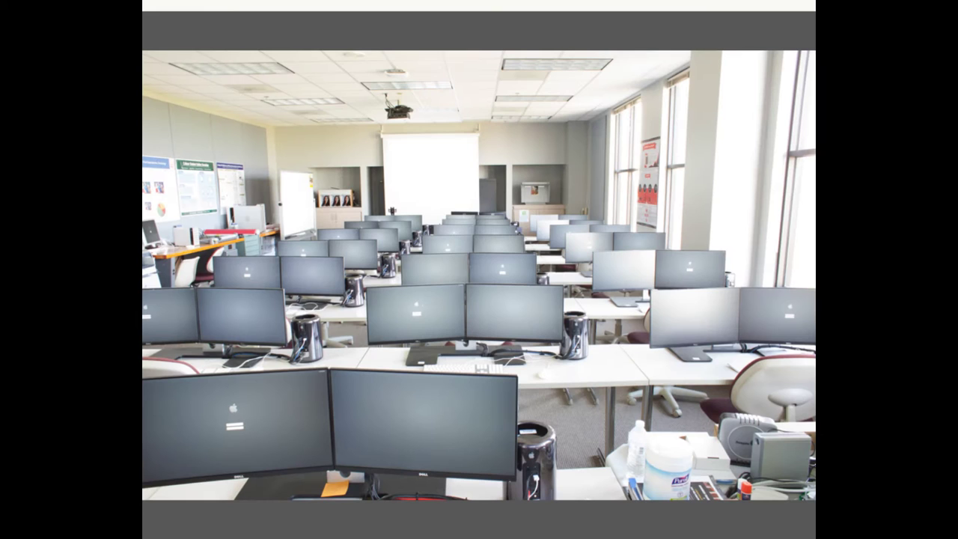
key("Right")
key("Right")
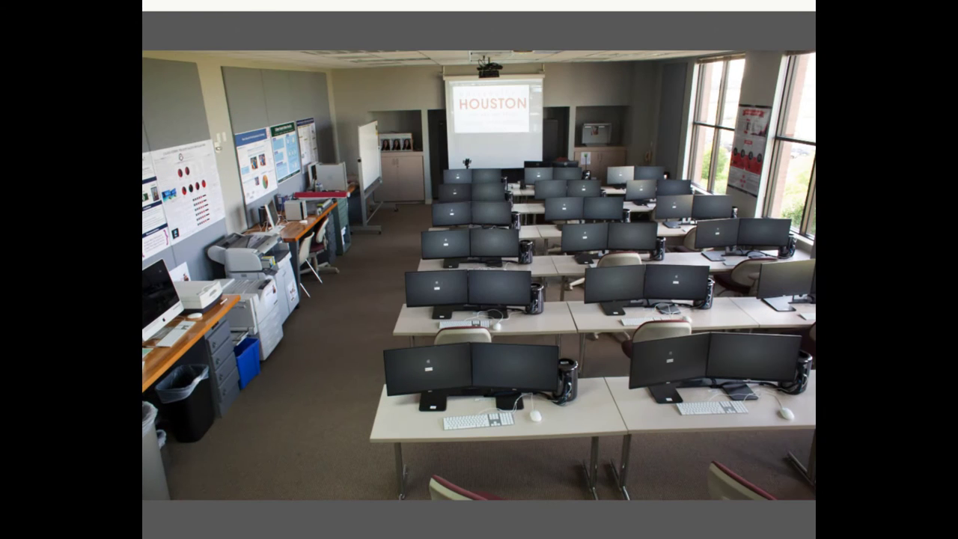
key("Escape")
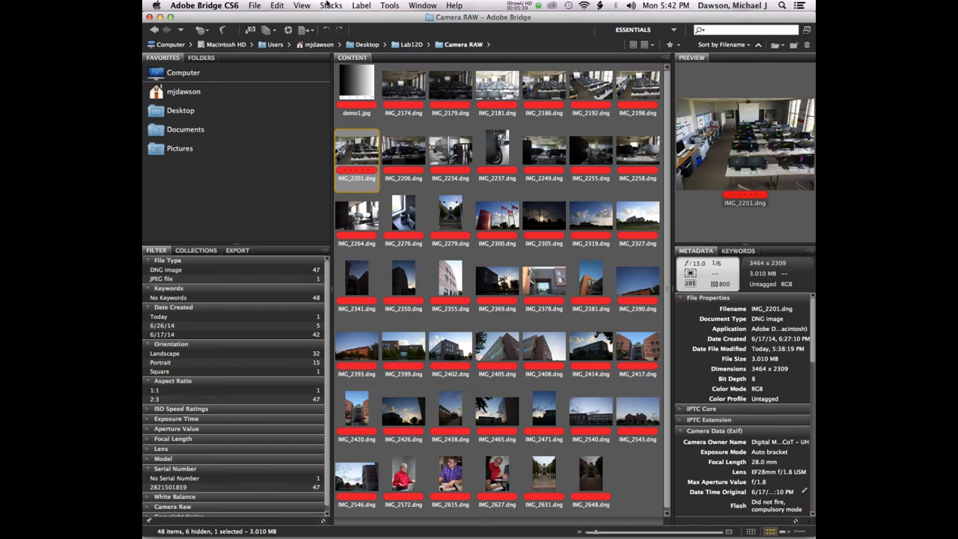
Show the reject files among the thumbnails
left_click(301, 5)
left_click(317, 127)
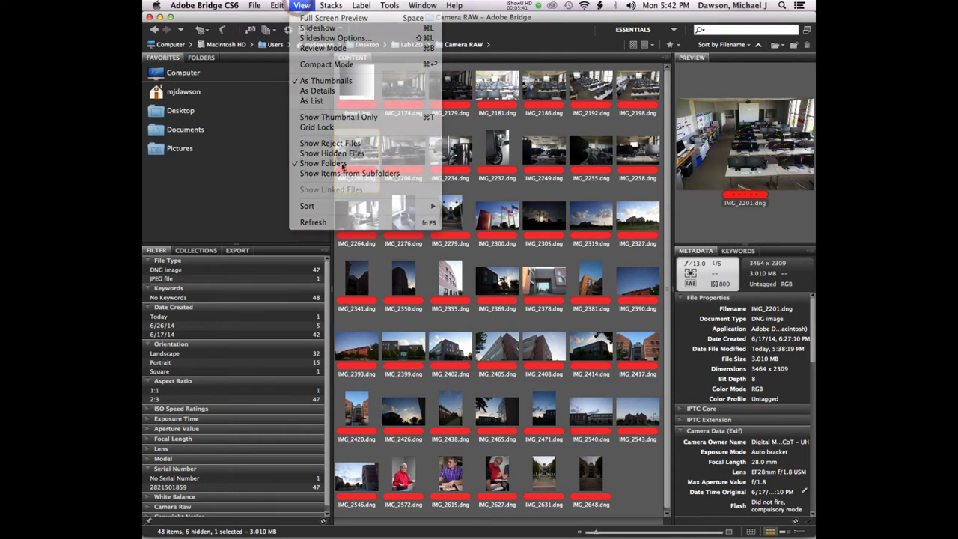
left_click(302, 5)
left_click(330, 143)
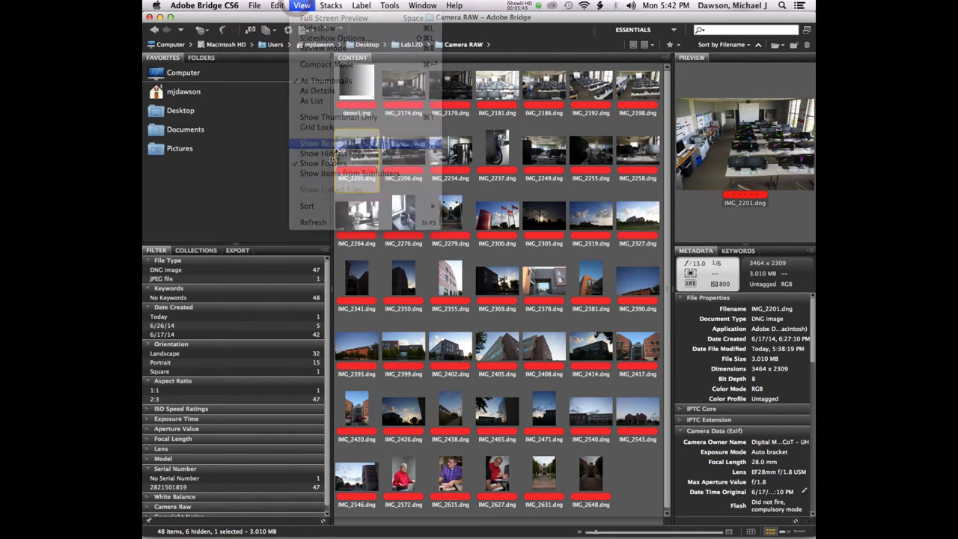
Clear the Reject marks from IMG_2195.dng and IMG_2285.dng and give all photos the Select label
left_click(532, 221)
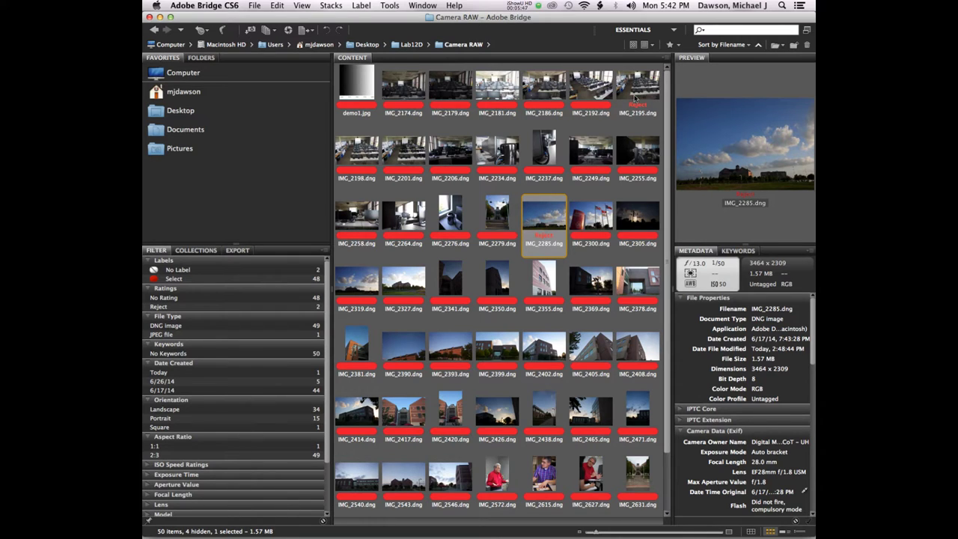
key("super+a")
key("super+0")
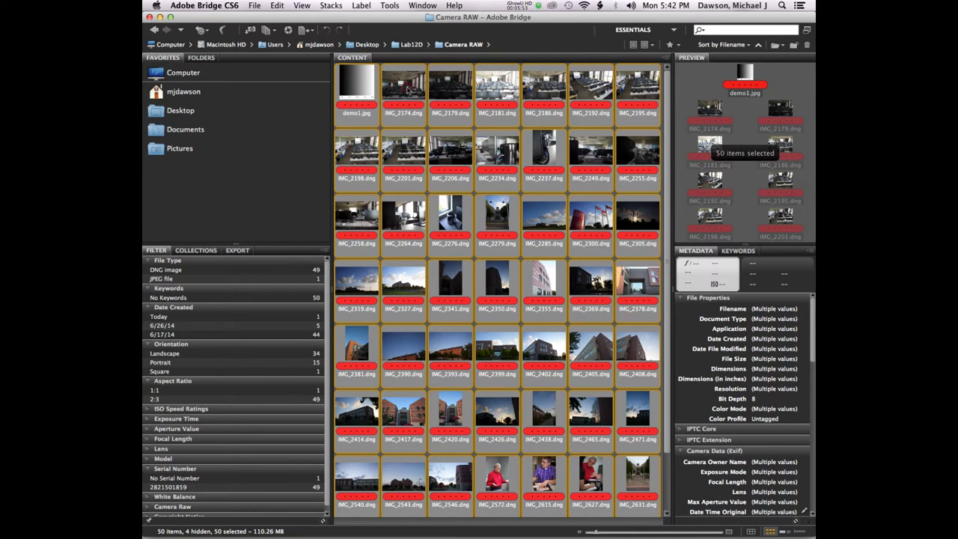
Review the photos full screen, starting at IMG_2174.dng and continuing past the classroom shots to the building entrance in IMG_2279.dng
left_click(403, 84)
key("space")
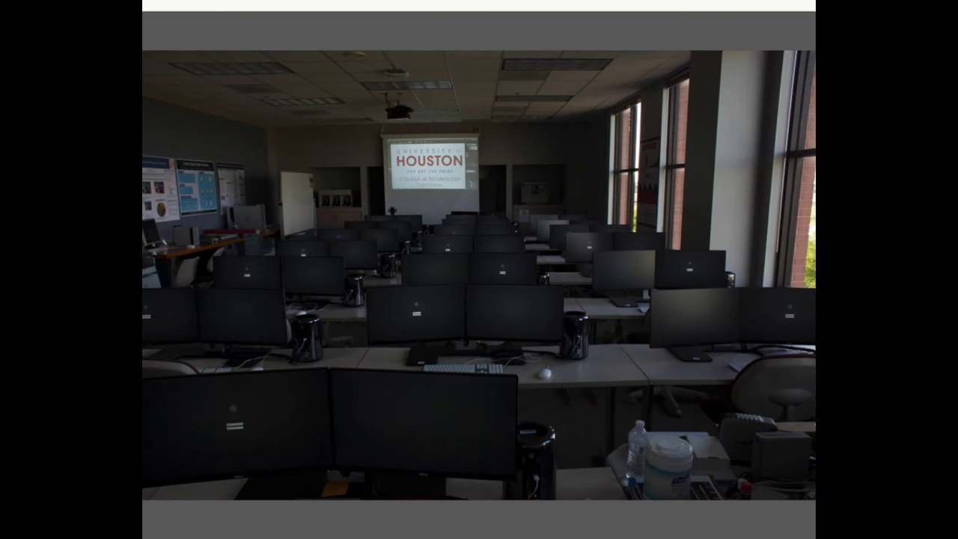
key("Right")
key("Right")
key("Right")
key("Right")
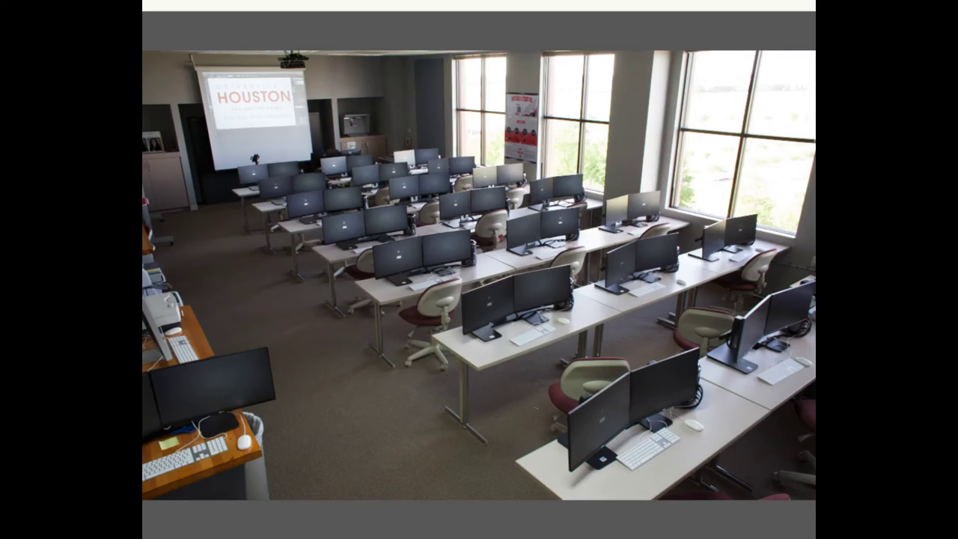
key("Right")
key("Right")
key("Right")
key("Right")
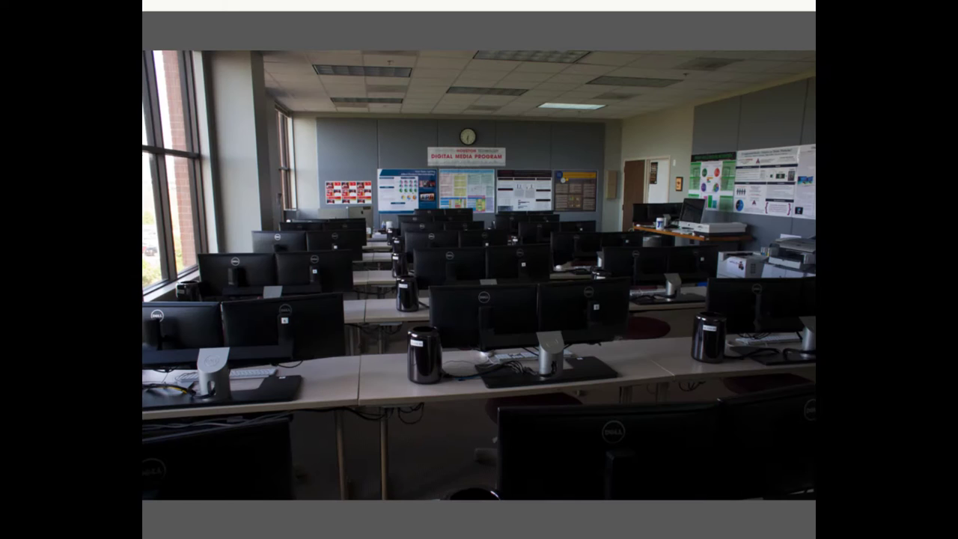
key("Right")
key("Right")
key("Right")
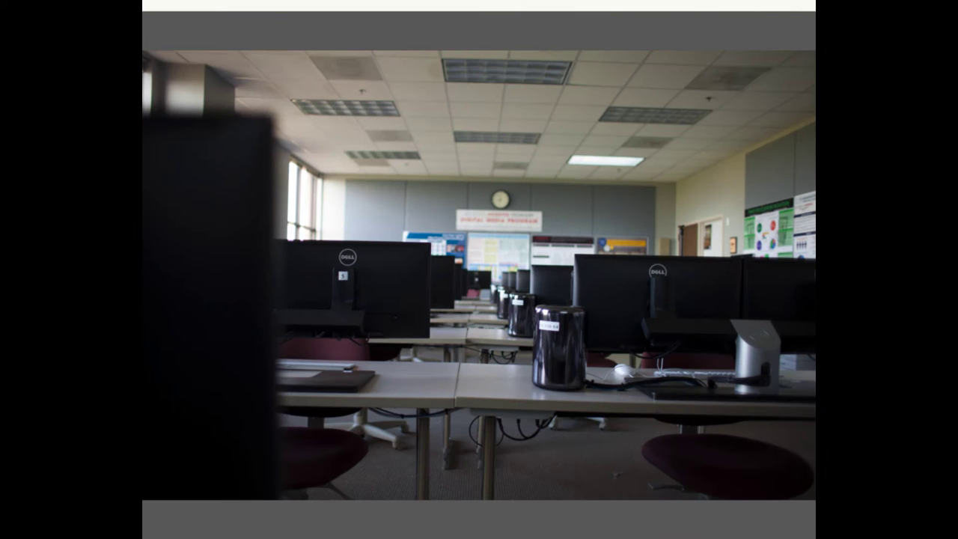
key("Left")
key("Right")
key("Right")
key("Left")
key("Left")
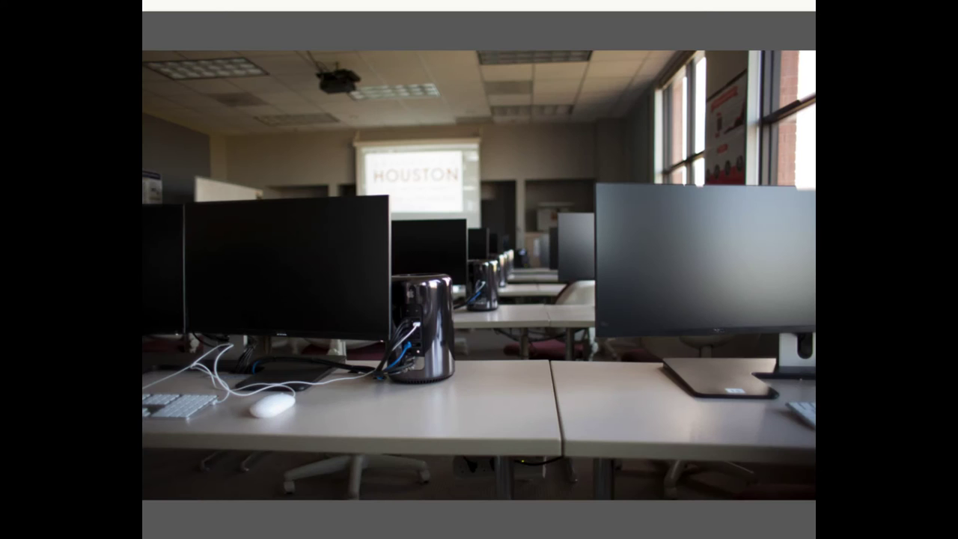
key("Right")
key("Right")
key("Right")
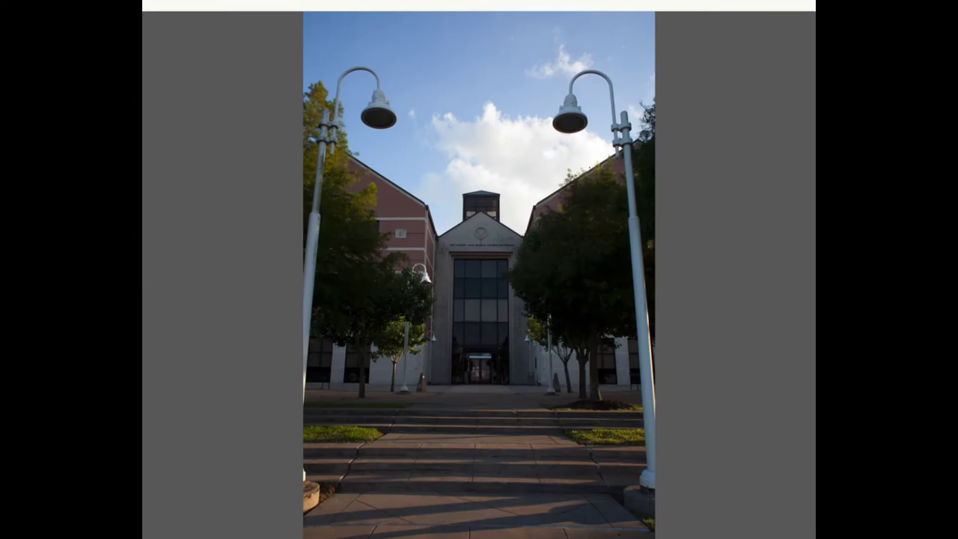
key("Right")
Return to the classroom photo IMG_2195.dng in the full-screen preview and mark it as Reject
key("Left")
key("Left")
key("Left")
key("Left")
key("Left")
key("Left")
key("Left")
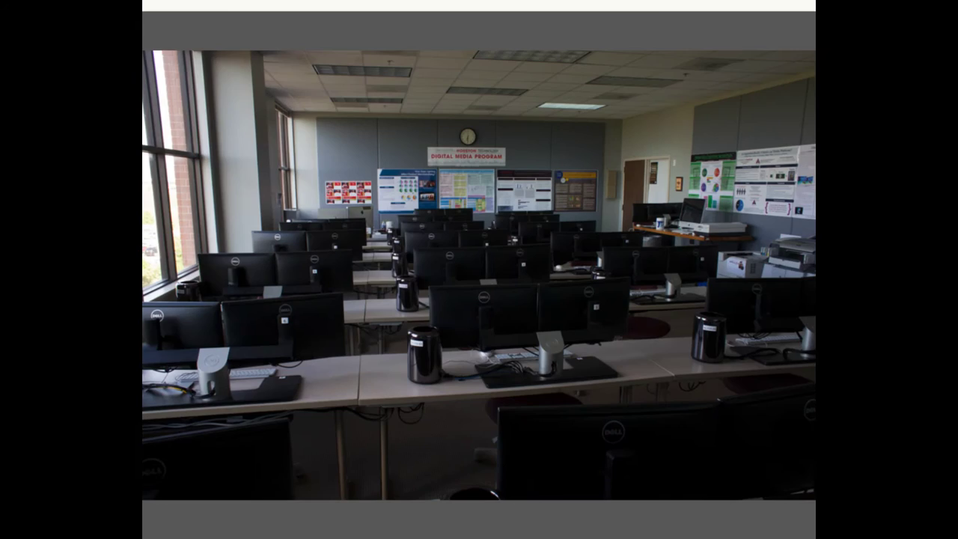
key("Left")
key("Left")
key("Right")
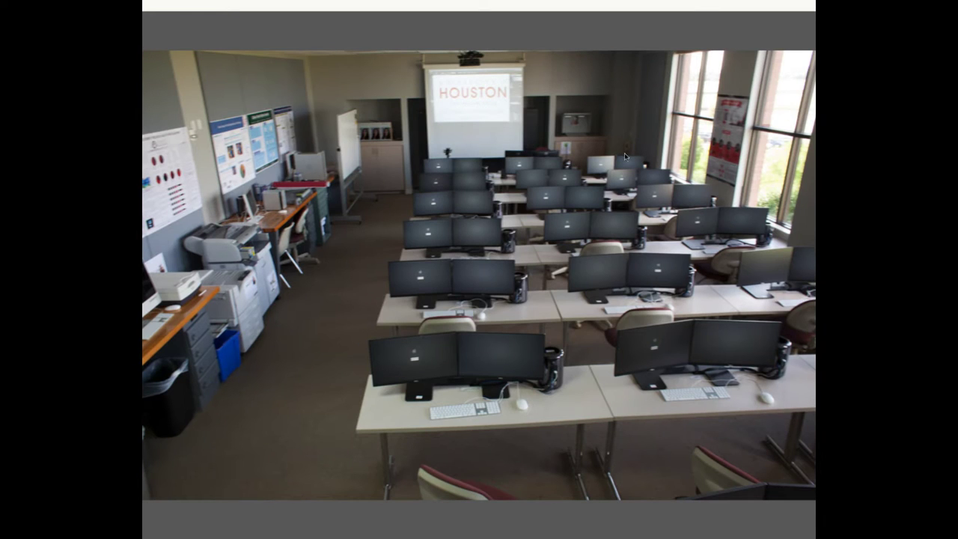
key("Right")
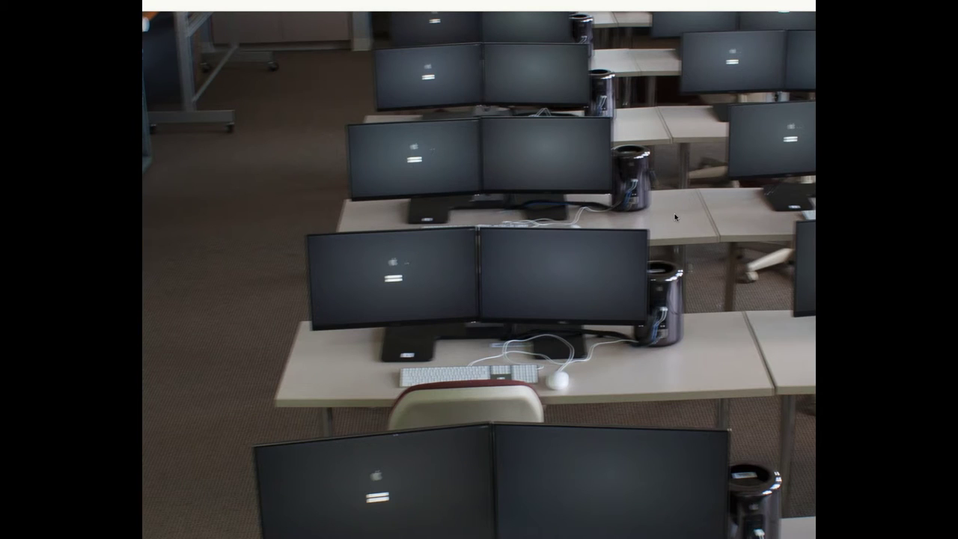
key("x")
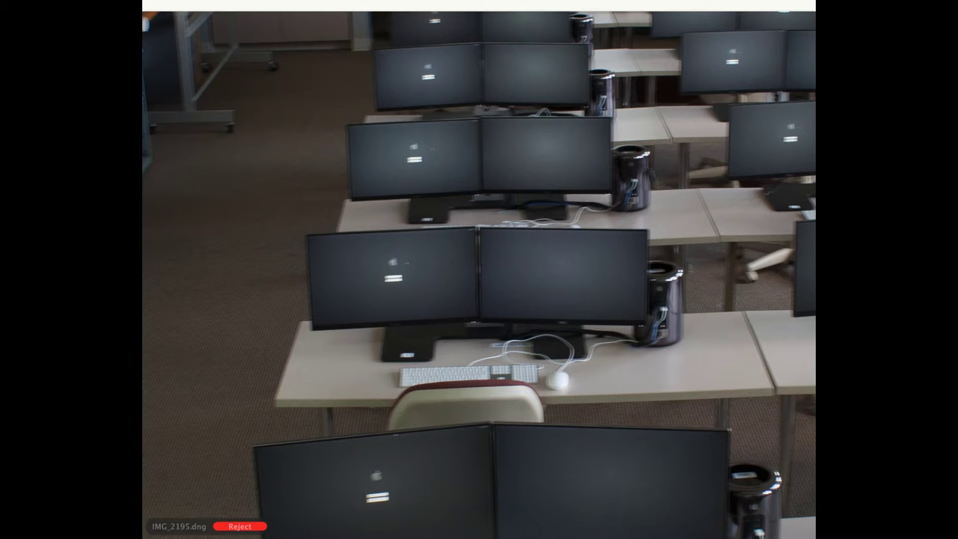
Review the following photos full screen from IMG_2198.dng to IMG_2319.dng
key("Right")
key("Right")
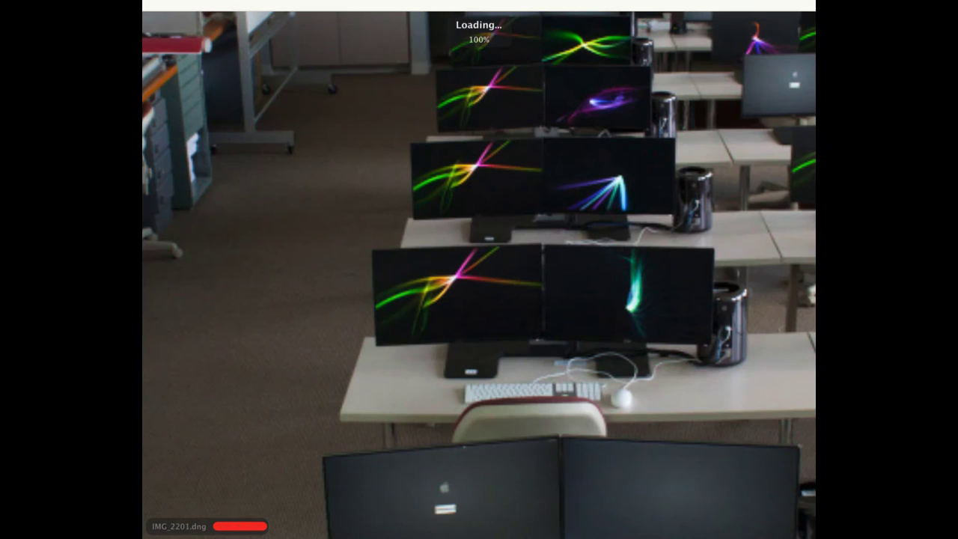
key("Right")
key("Right")
key("Right")
key("Right")
key("Right")
key("Right")
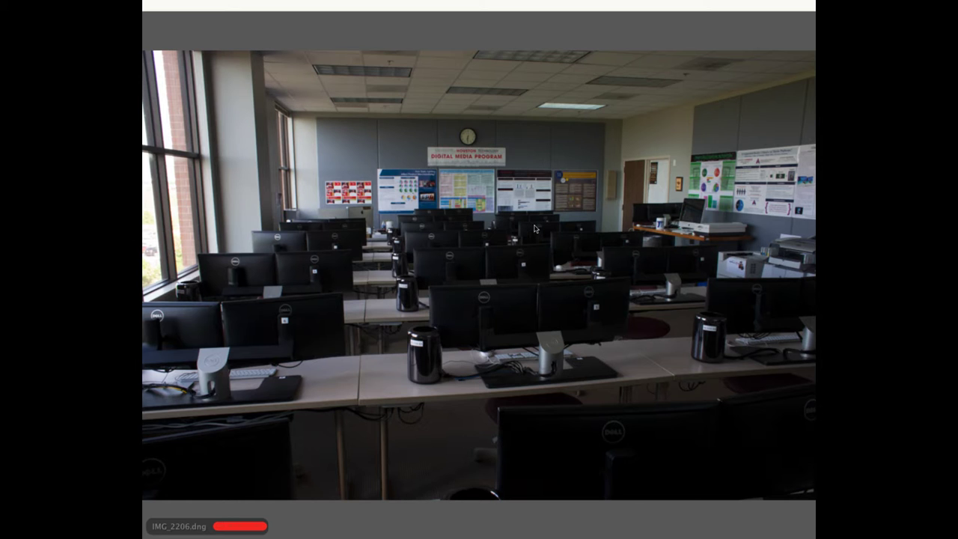
key("Right")
key("Right")
key("Right")
key("Right")
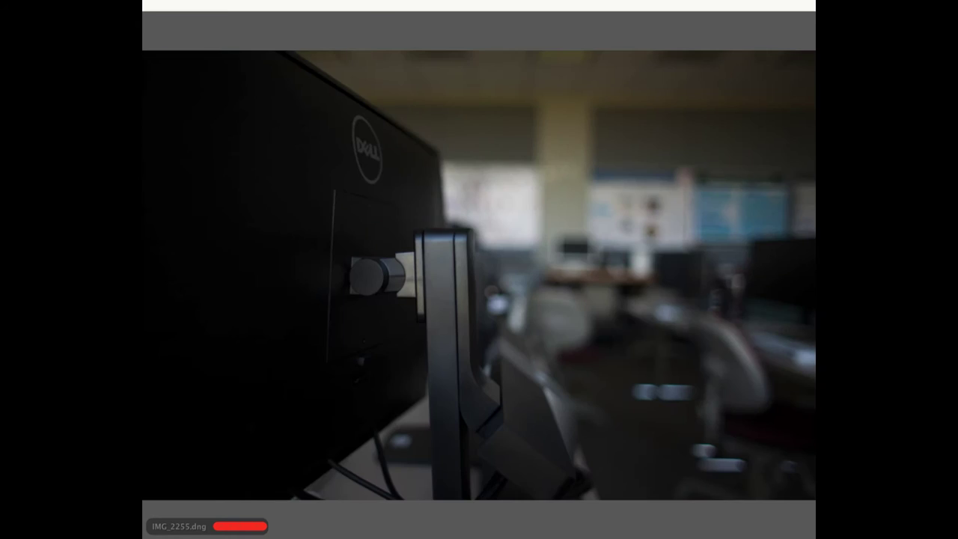
key("Right")
key("Right")
key("Right")
key("Right")
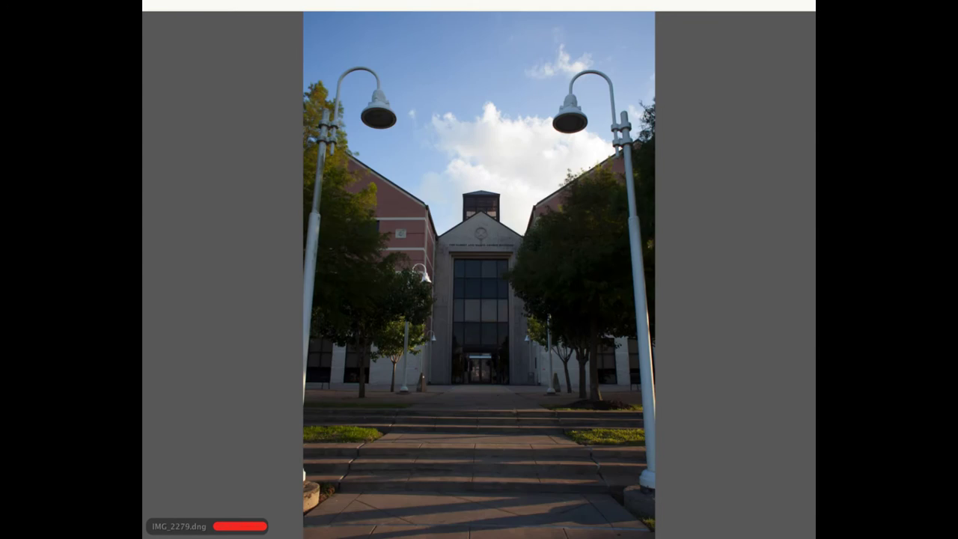
key("Right")
key("Right")
key("Right")
key("Right")
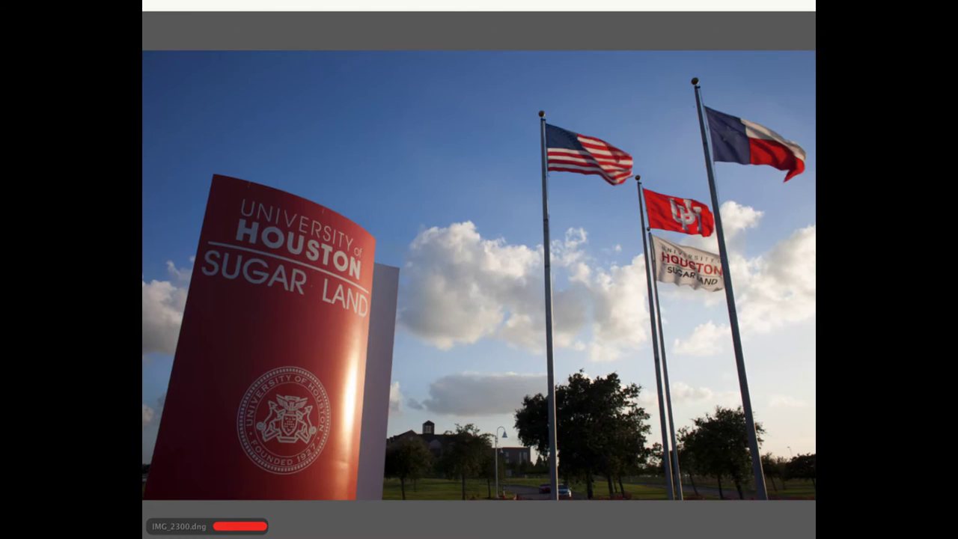
key("Right")
key("Right")
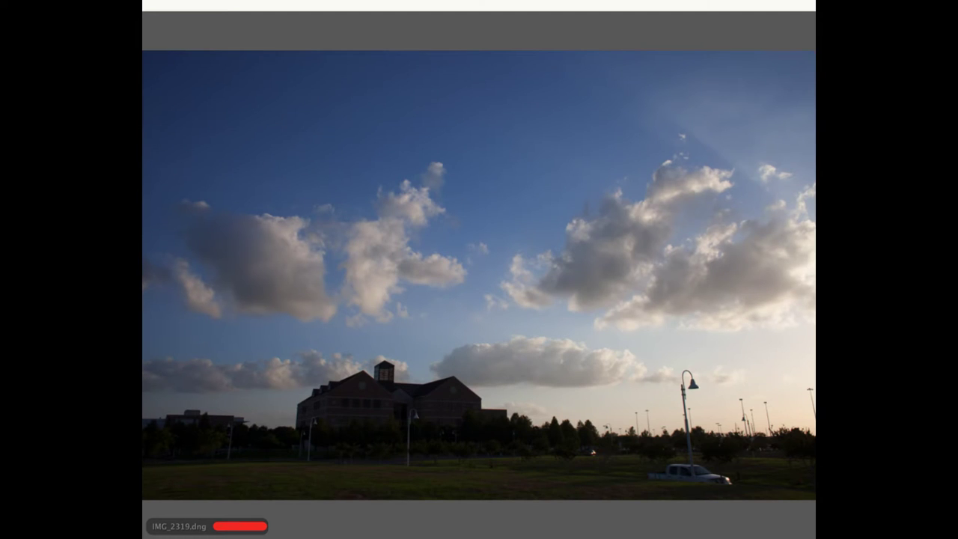
Compare the similar sky photos IMG_2285.dng and IMG_2319.dng full screen and mark IMG_2285.dng as Reject
key("Left")
key("Left")
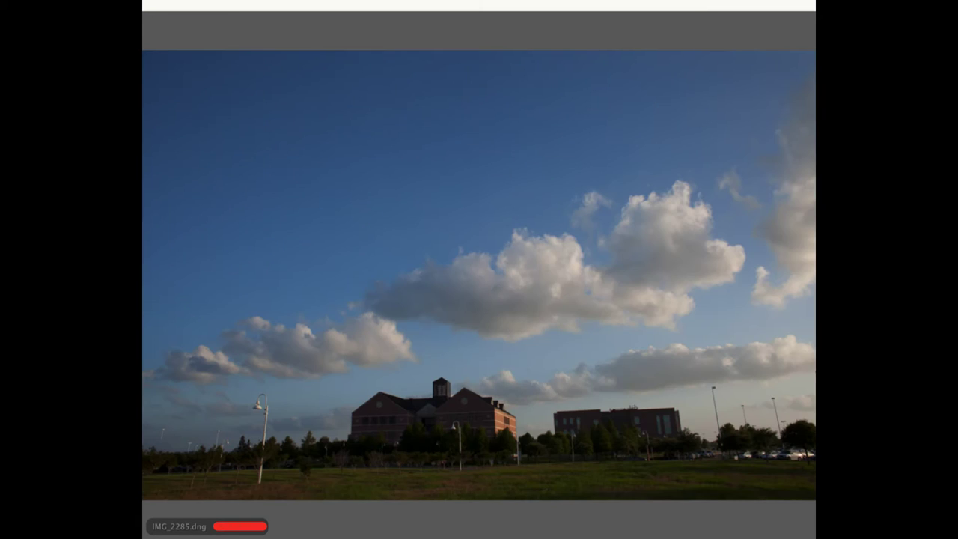
key("Right")
key("Right")
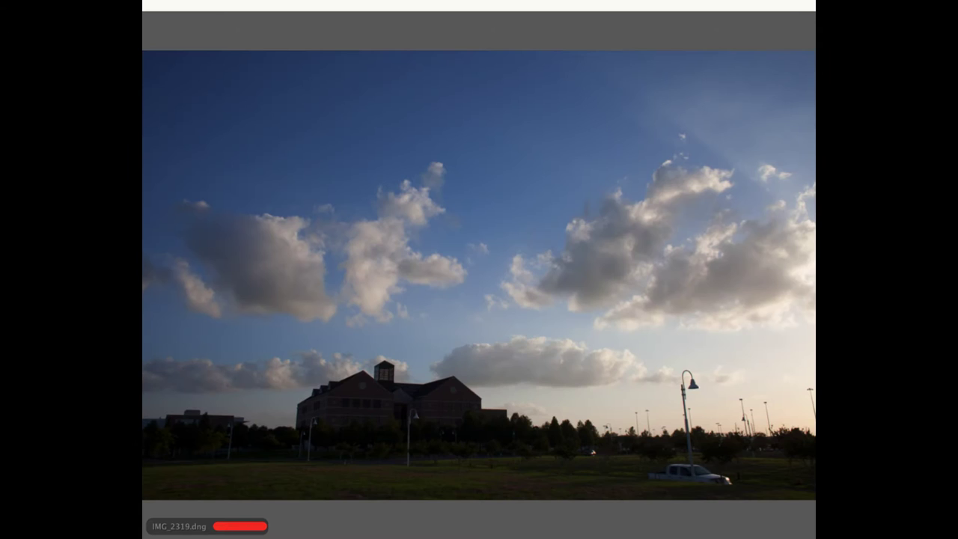
key("Left")
key("Left")
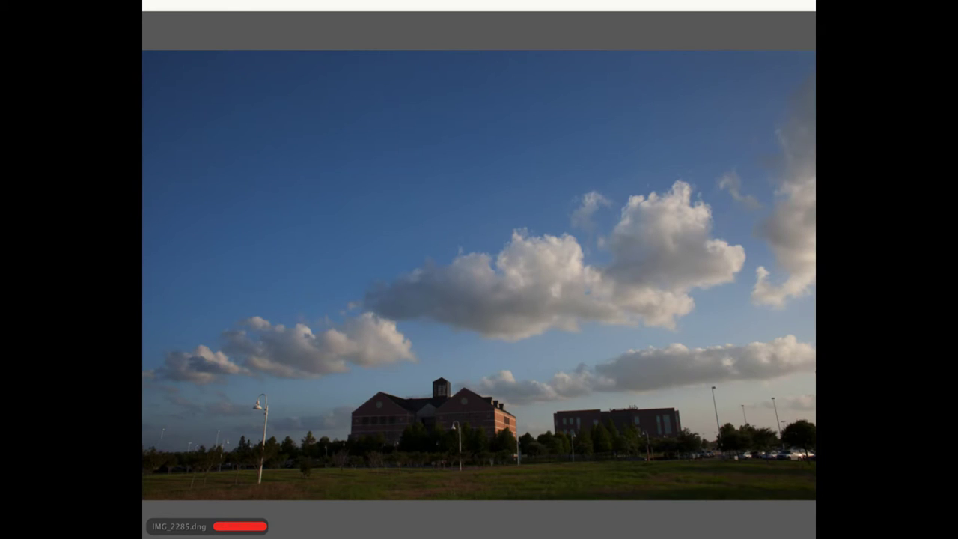
key("Right")
key("Right")
key("Right")
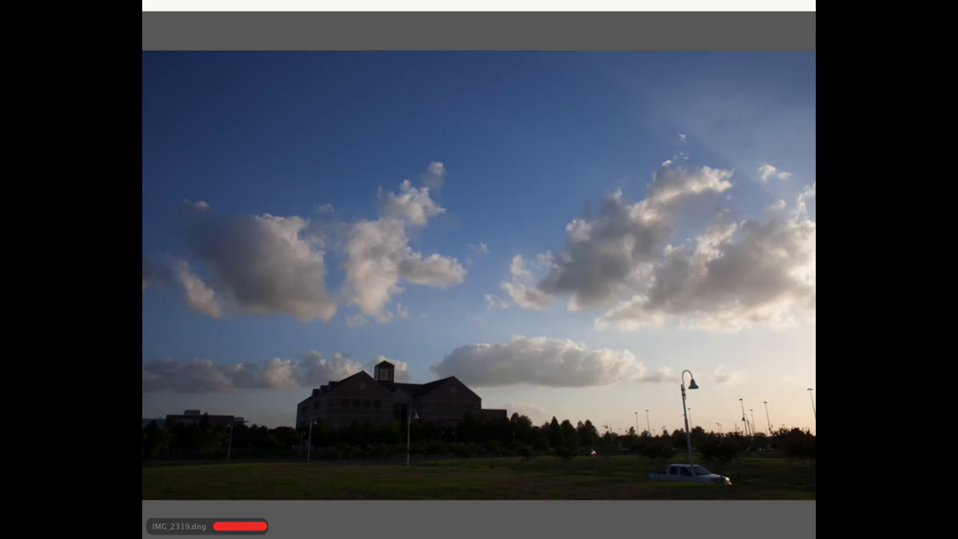
Continue the full-screen review to IMG_2393.dng, compare it with IMG_2390.dng and mark IMG_2390.dng as Reject
key("Right")
key("Right")
key("Right")
key("Right")
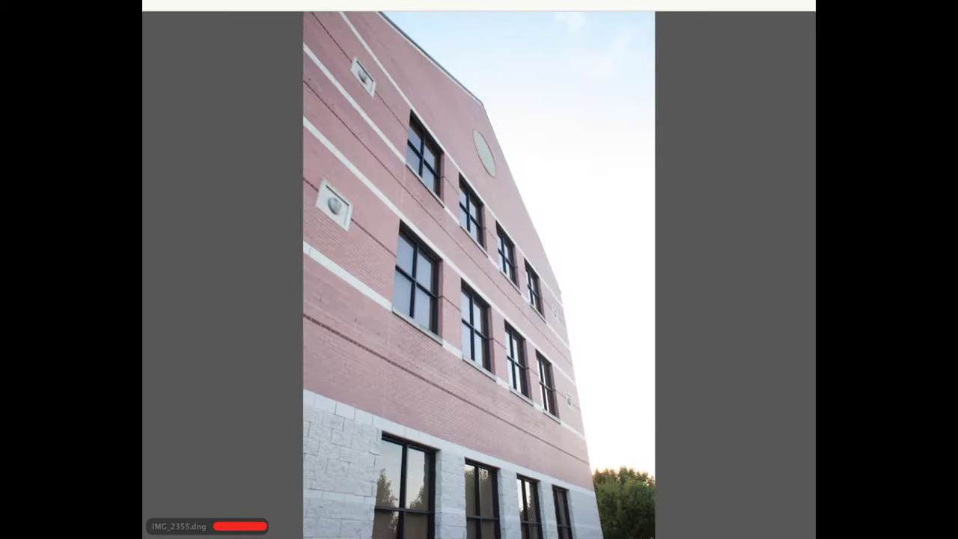
key("Right")
key("Right")
key("Right")
key("Right")
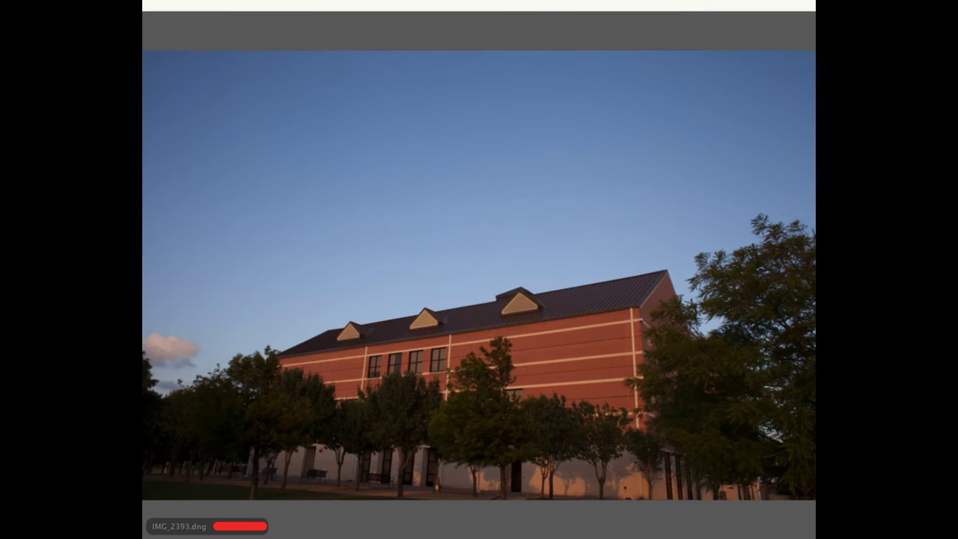
key("Right")
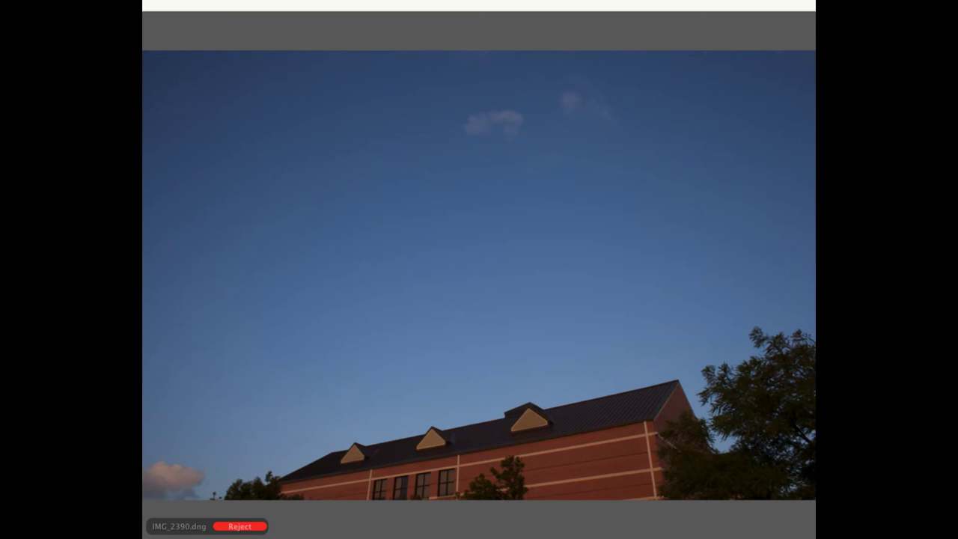
Review the building photos full screen from IMG_2393.dng to IMG_2471.dng and return to the thumbnails
key("Right")
key("Right")
key("Right")
key("Right")
key("Right")
key("Right")
key("Right")
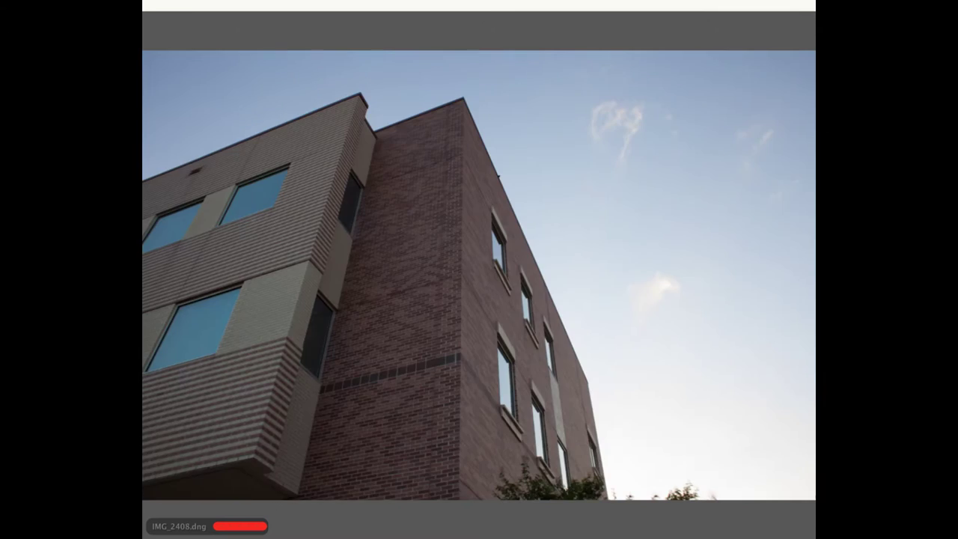
key("Right")
key("Right")
key("Right")
key("Right")
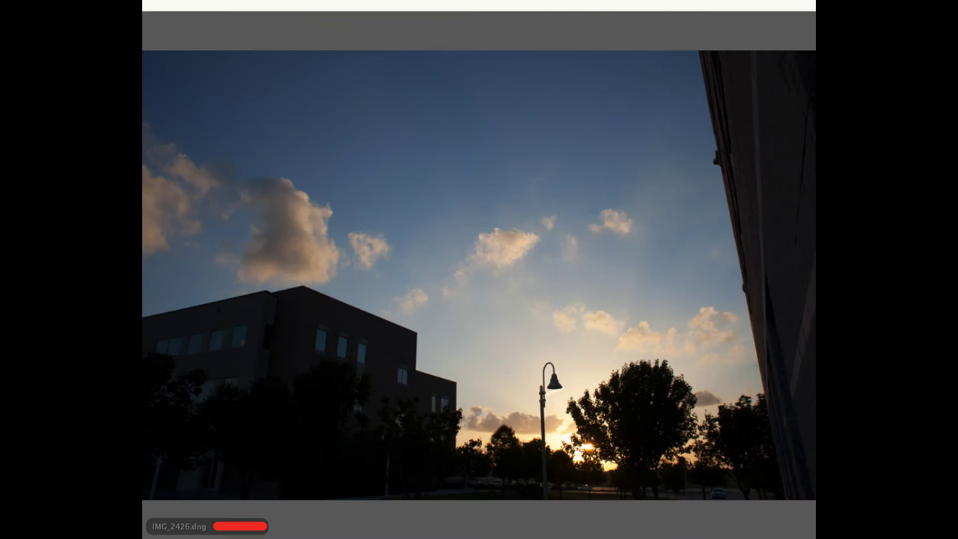
key("space")
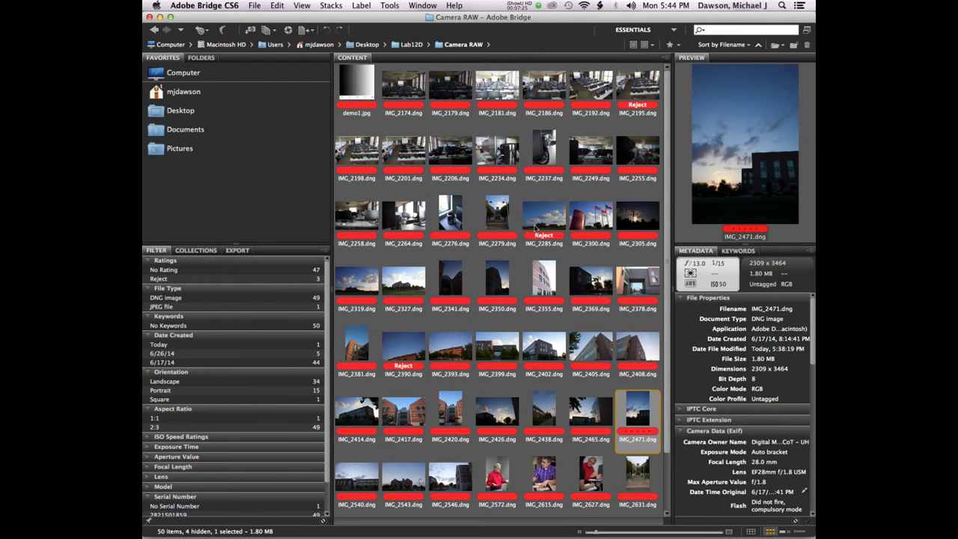
Select the rejected IMG_2285.dng and hide the reject files from the thumbnails
left_click(536, 221)
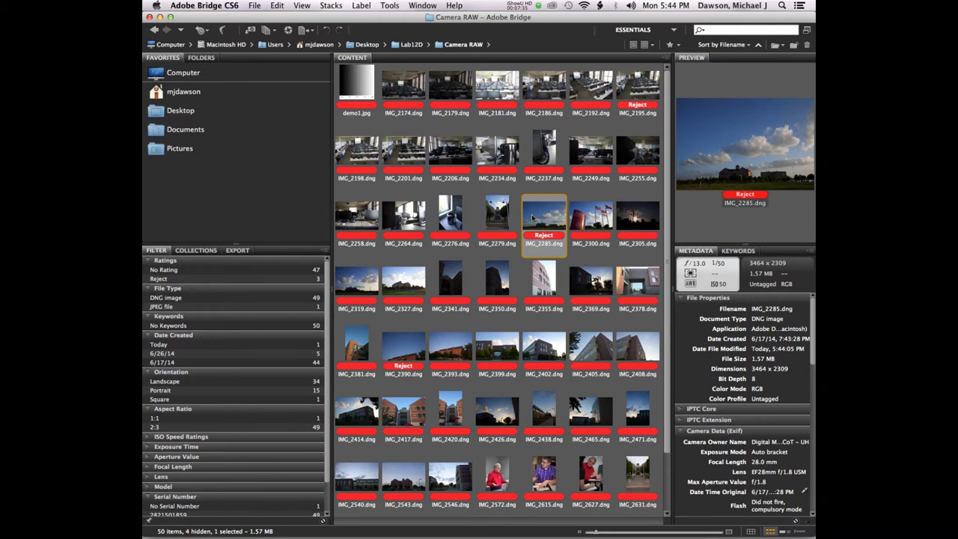
left_click(301, 6)
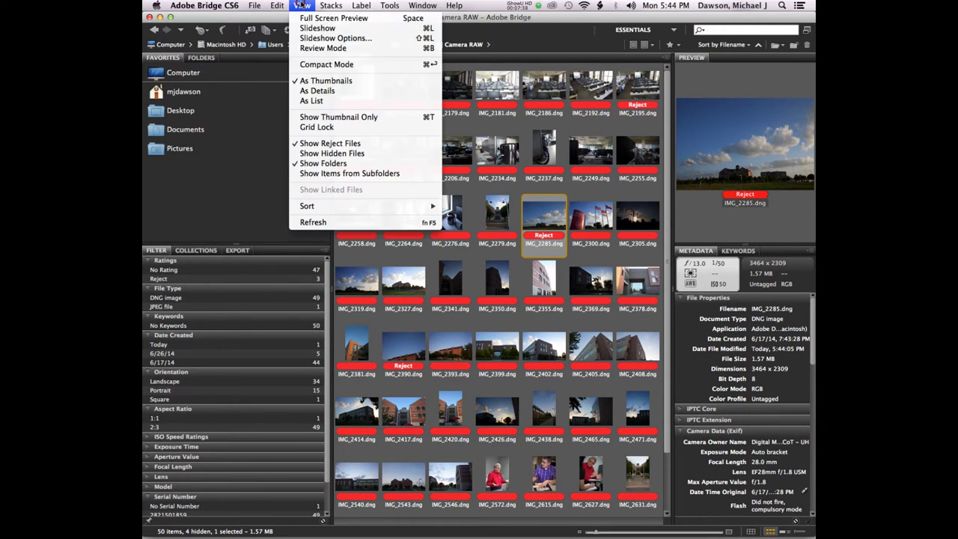
left_click(326, 148)
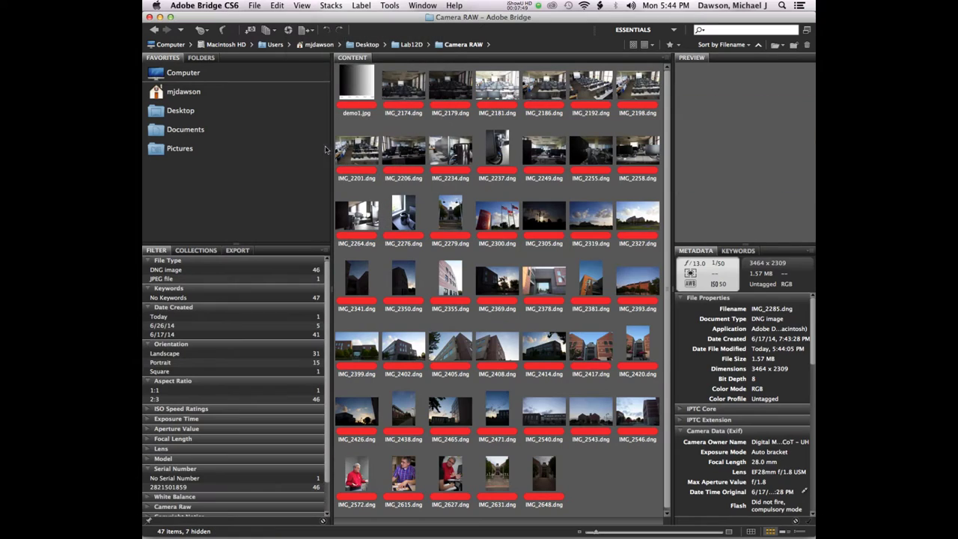
Bring the reject files back into the thumbnails and hide them once more
left_click(291, 7)
mouse_move(300, 6)
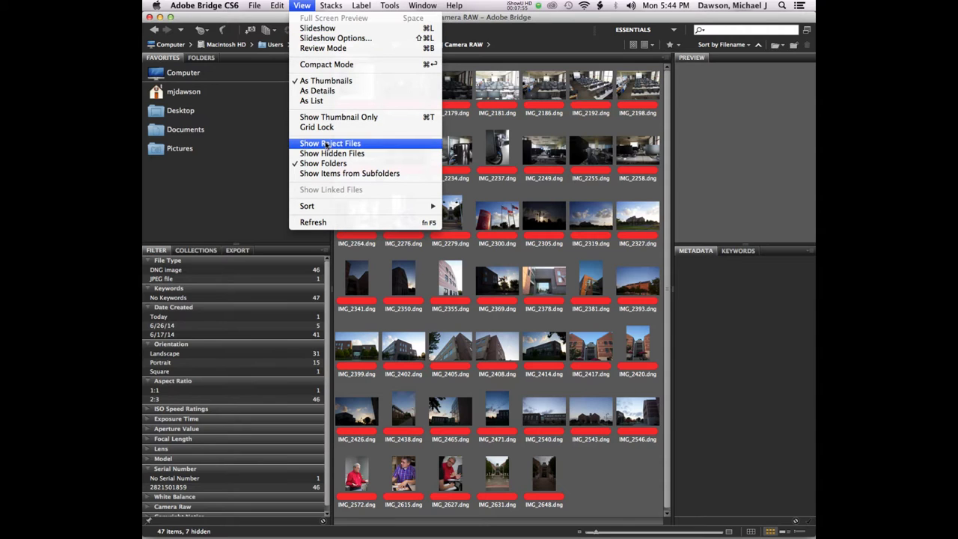
left_click(327, 144)
left_click(301, 7)
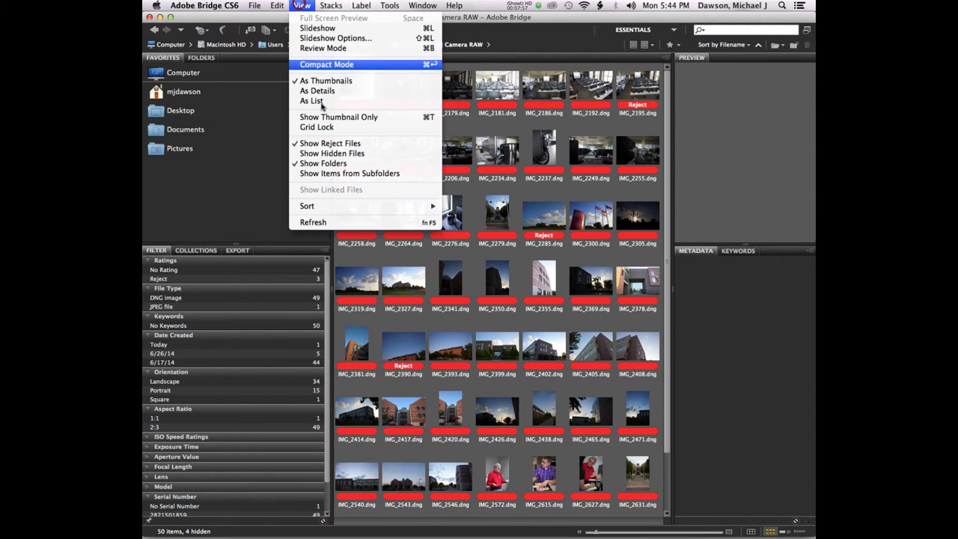
left_click(327, 143)
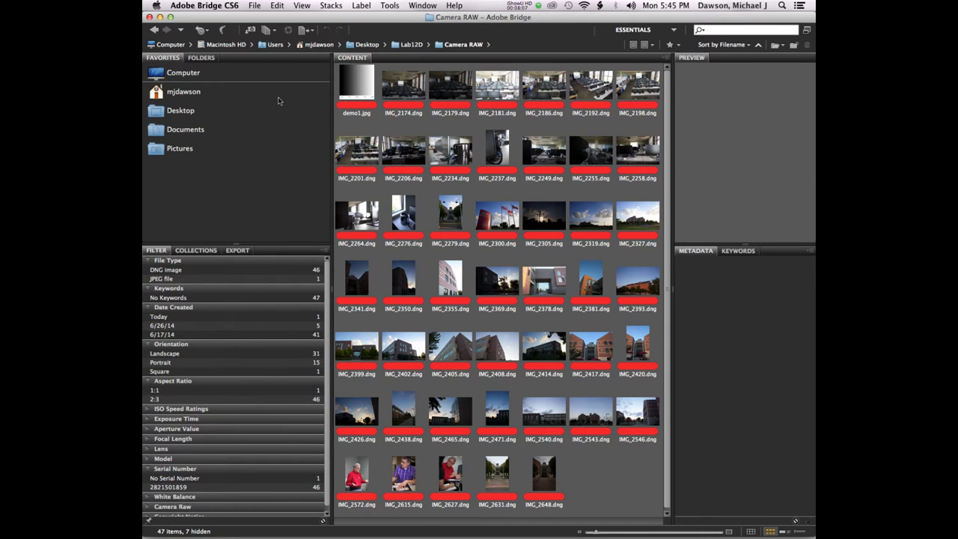
Review the computer lab photos full screen, starting from IMG_2174.dng and going on to the close-up of the black Mac Pro
left_click(423, 95)
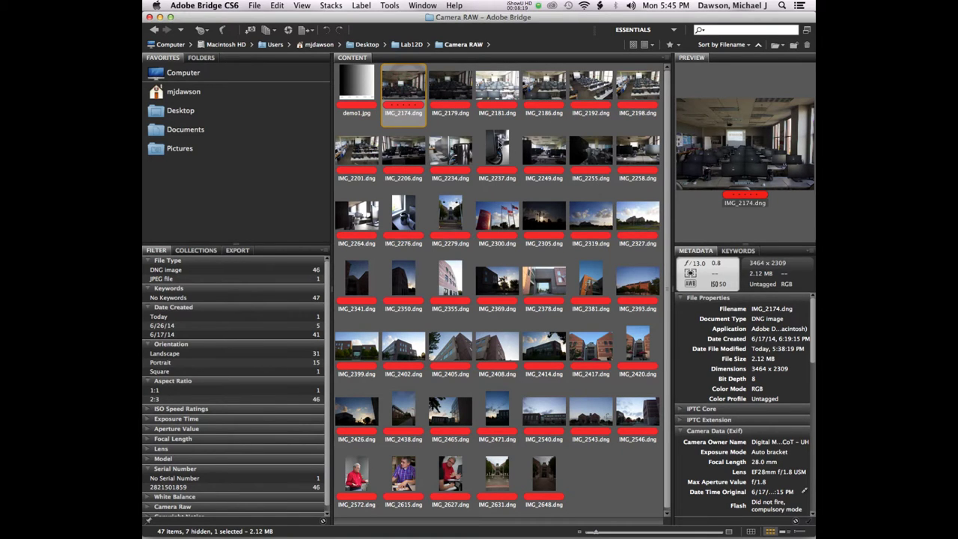
key("space")
key("Right")
key("Right")
key("Right")
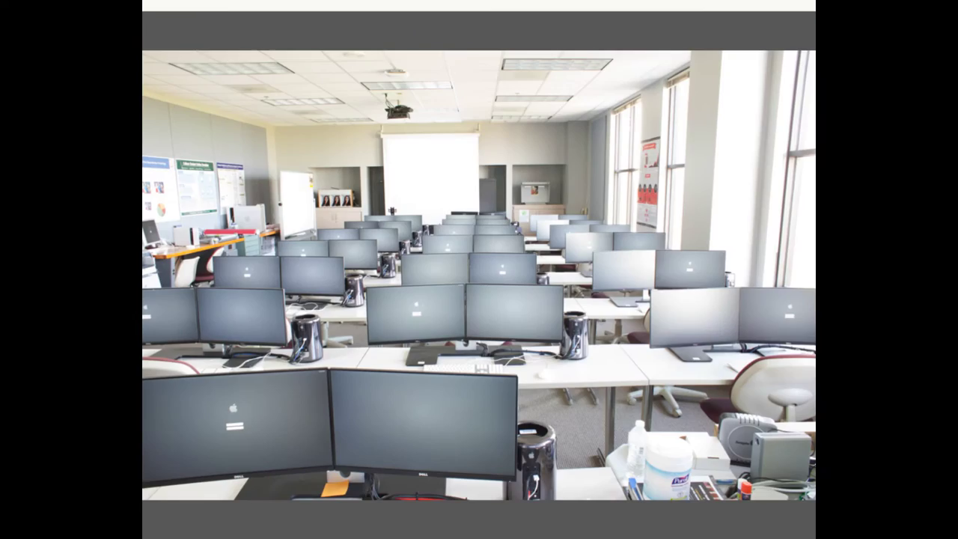
key("Right")
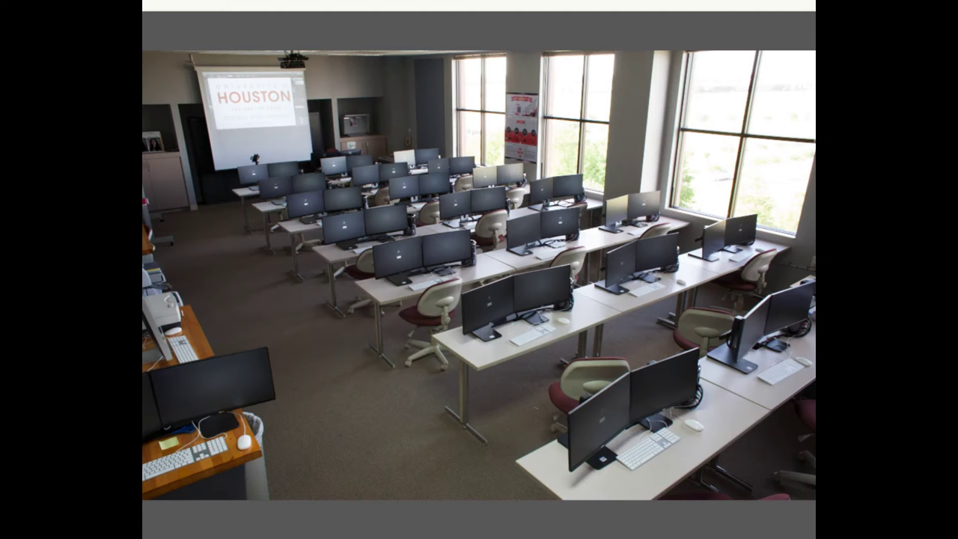
key("Right")
key("Right")
key("Right")
key("Right")
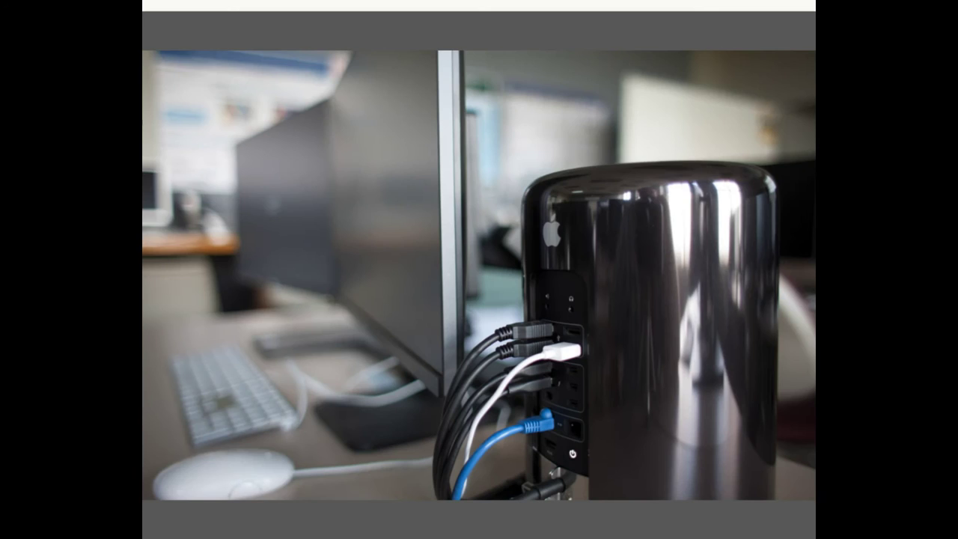
Continue the full-screen review to IMG_2300.dng, the campus sign with flags, and rate it five stars
key("Right")
key("Right")
key("Right")
key("Right")
key("Left")
key("ctrl+5")
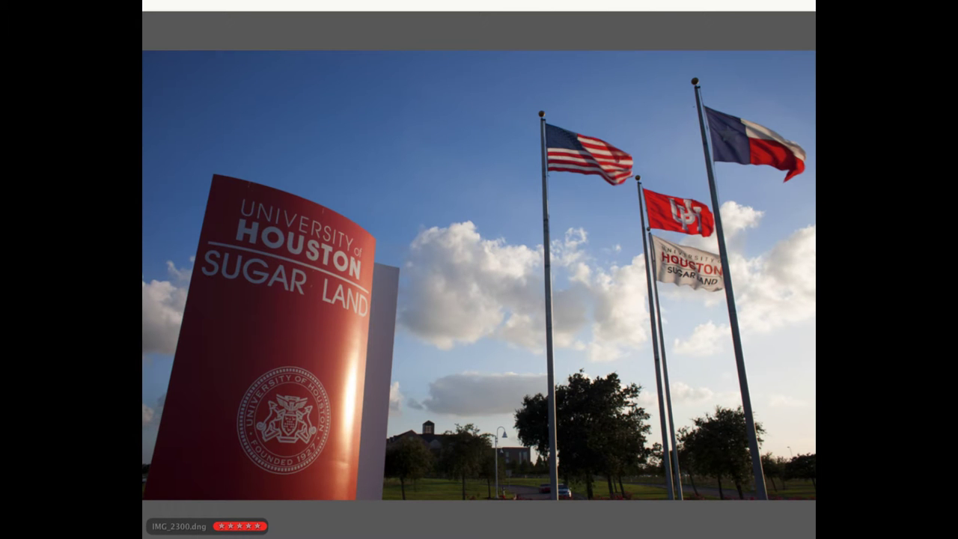
Review the campus photos full screen from IMG_2300.dng to IMG_2393.dng and return to the thumbnails
key("Right")
key("Right")
key("Right")
key("Right")
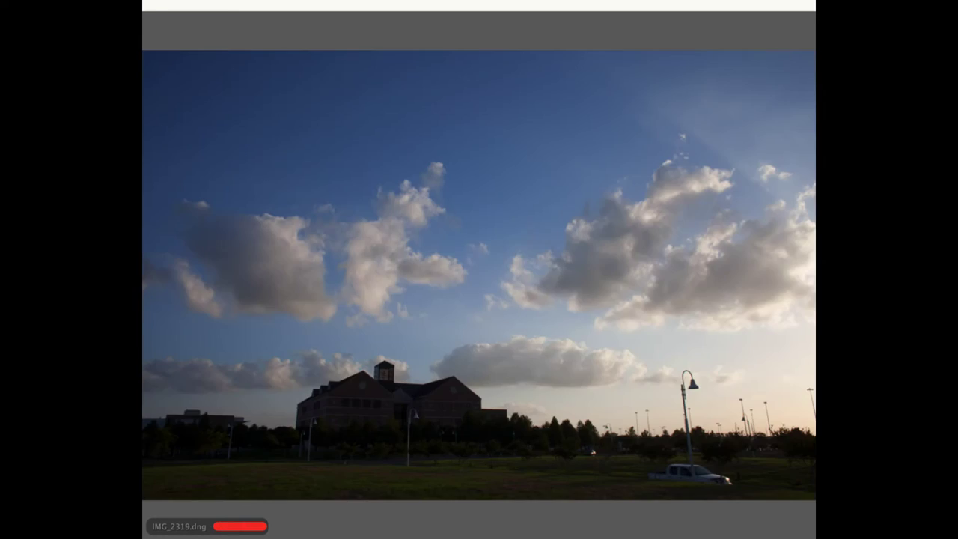
key("Right")
key("Right")
key("Right")
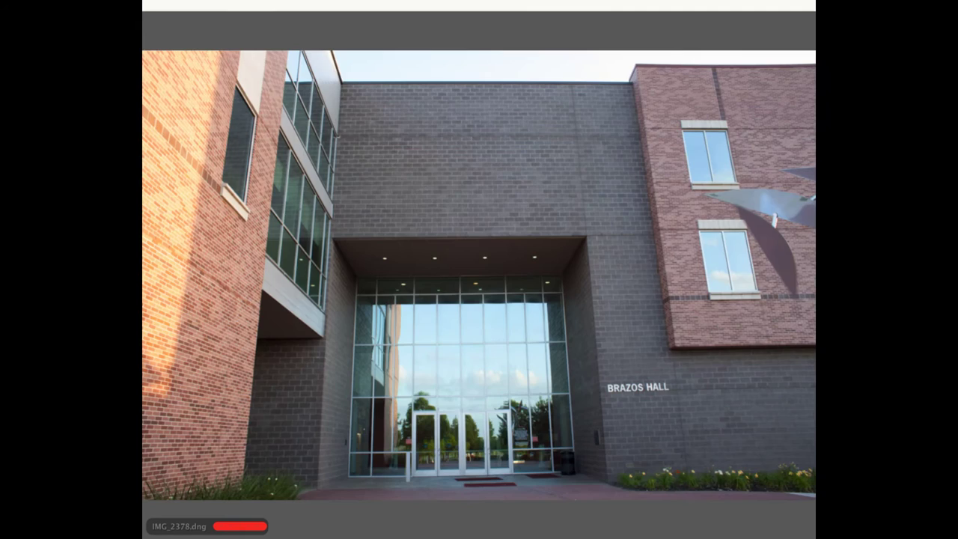
key("Escape")
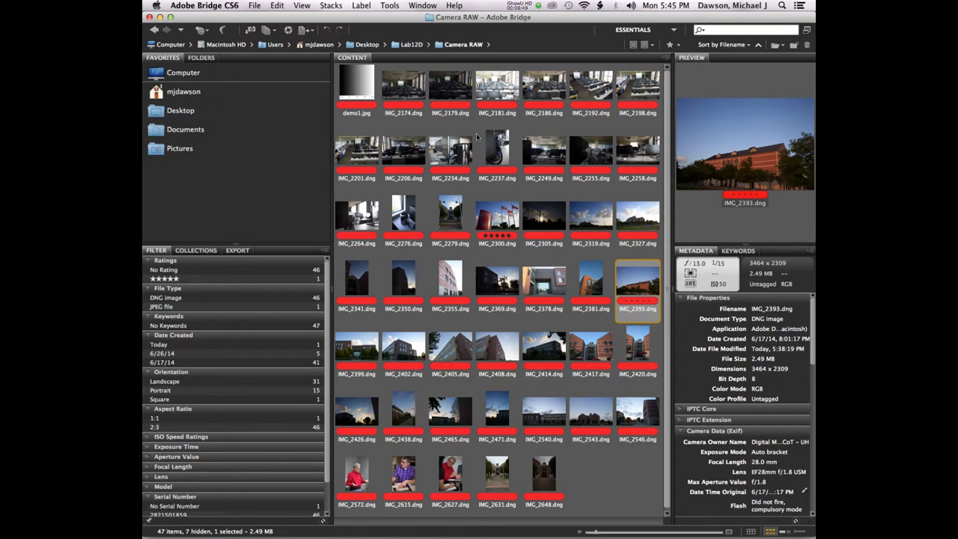
Select the continuous range of lab photos from IMG_2174.dng through IMG_2258.dng
left_click(410, 84)
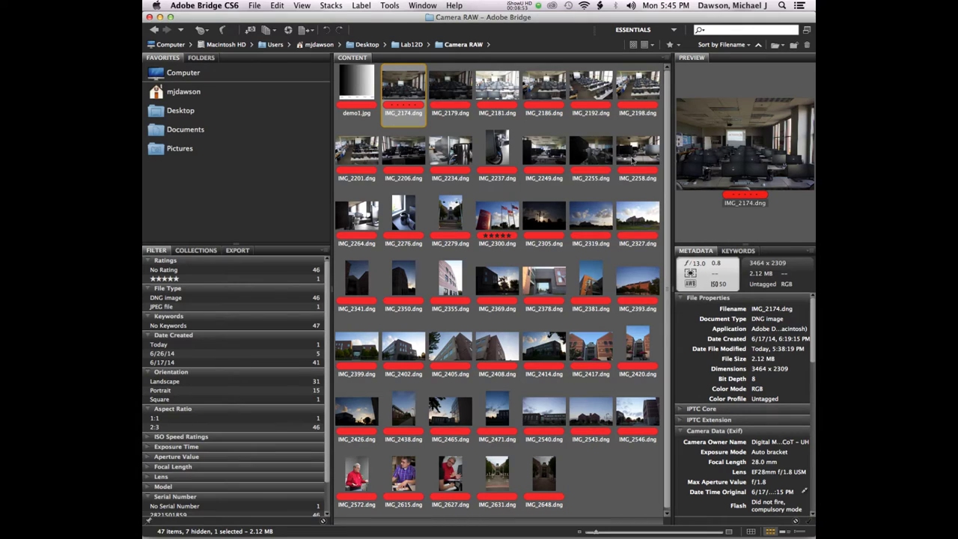
left_click(632, 159, "shift")
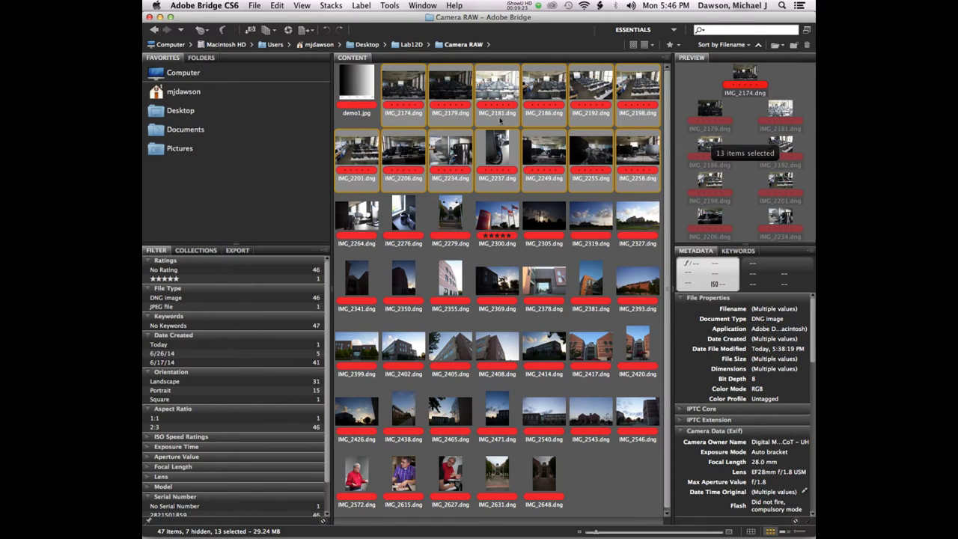
left_click(400, 91)
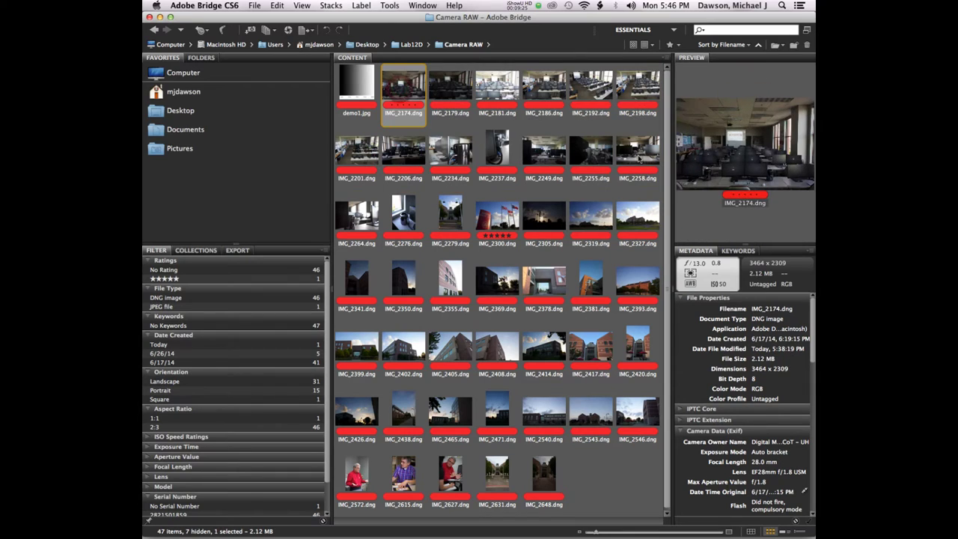
left_click(640, 153, "shift")
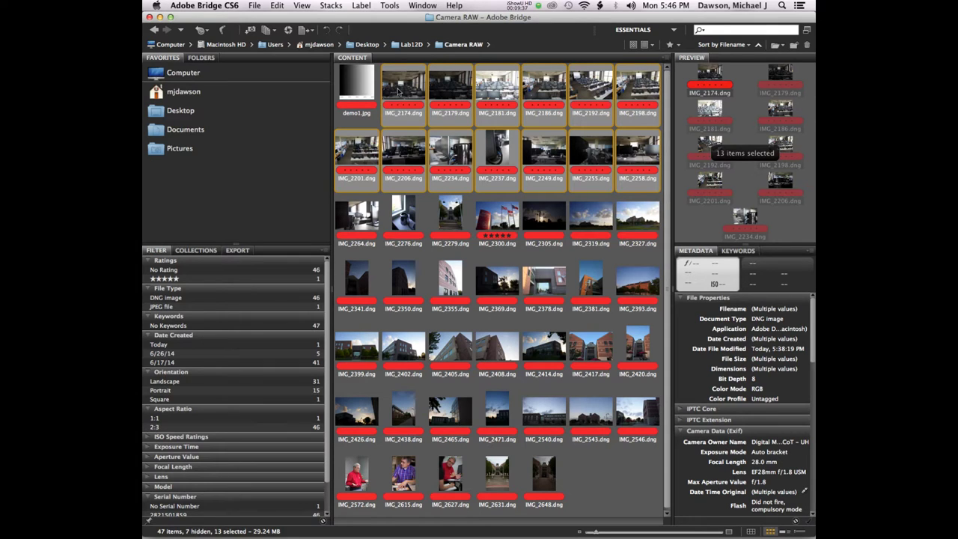
Take IMG_2174.dng out of the selection and put it back, and add and remove demo1.jpg
left_click(399, 90, "super")
left_click(399, 90, "super")
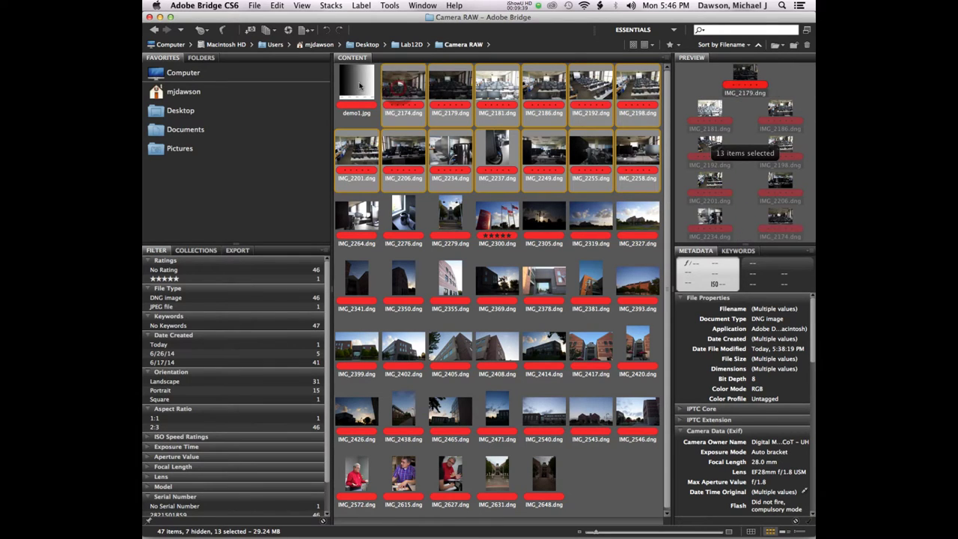
left_click(358, 88, "super")
left_click(358, 88, "super")
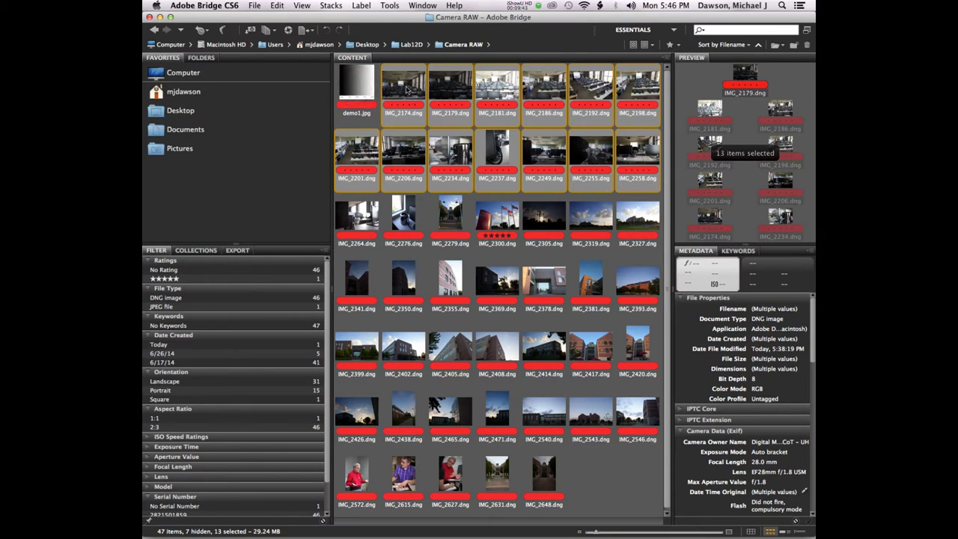
Open the selected lab photos in Camera Raw and show the coloured region overlays on Camera Raw Layout.psd in Photoshop
double_click(407, 89)
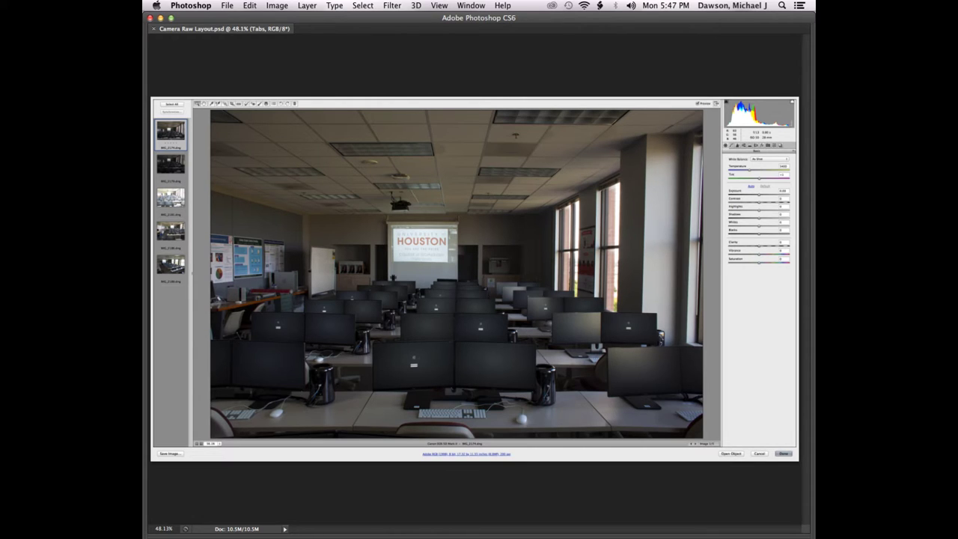
key("super+z")
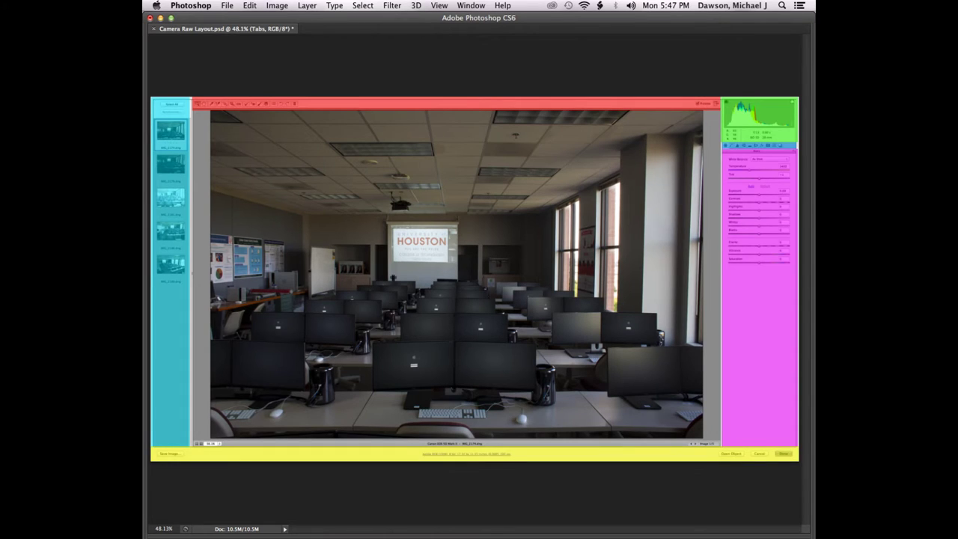
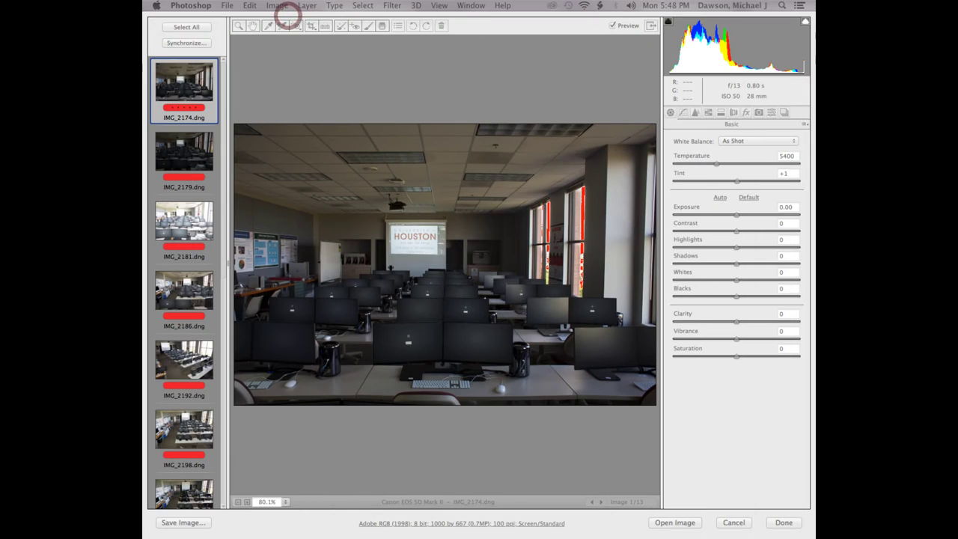
Enlarge the Camera Raw preview of IMG_2174.dng to 100% and collapse the filmstrip
left_click(437, 58)
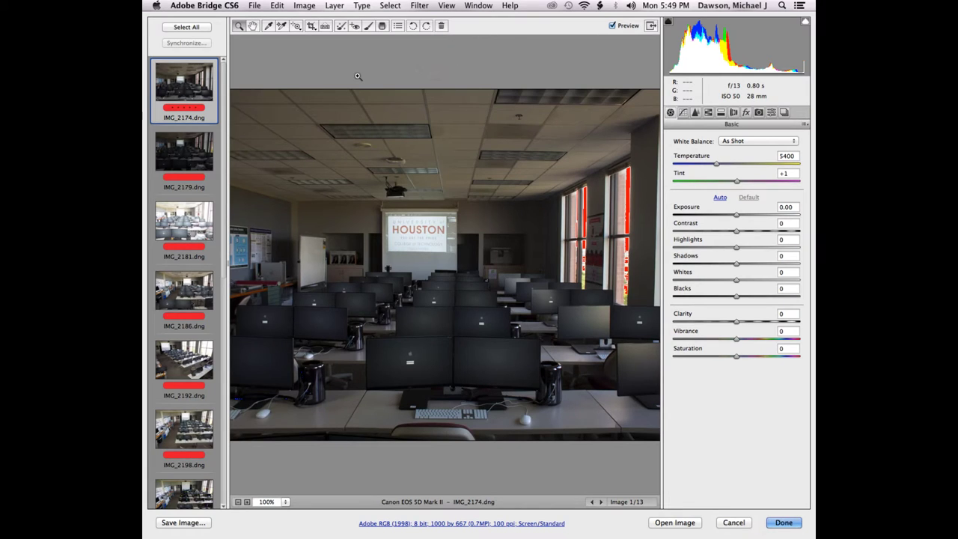
left_click_drag(228, 257, 172, 259)
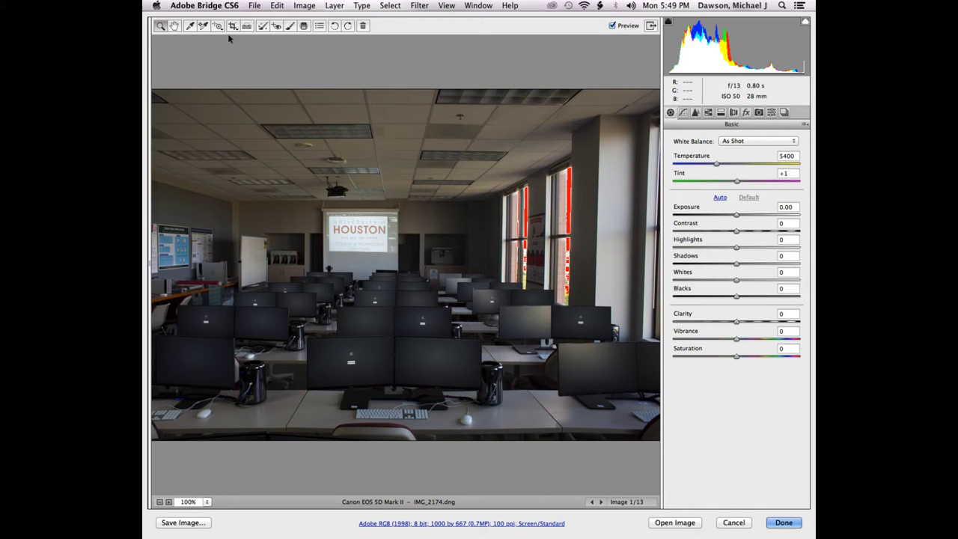
Inspect IMG_2174.dng at 400%, panning over the projection screen and monitors, and fit the whole photo back in view
left_click(162, 28)
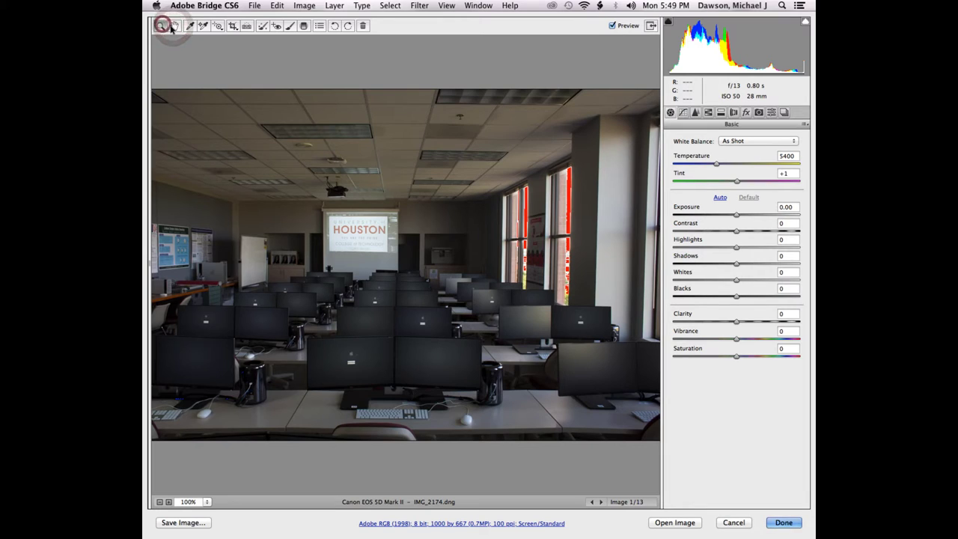
left_click(175, 31)
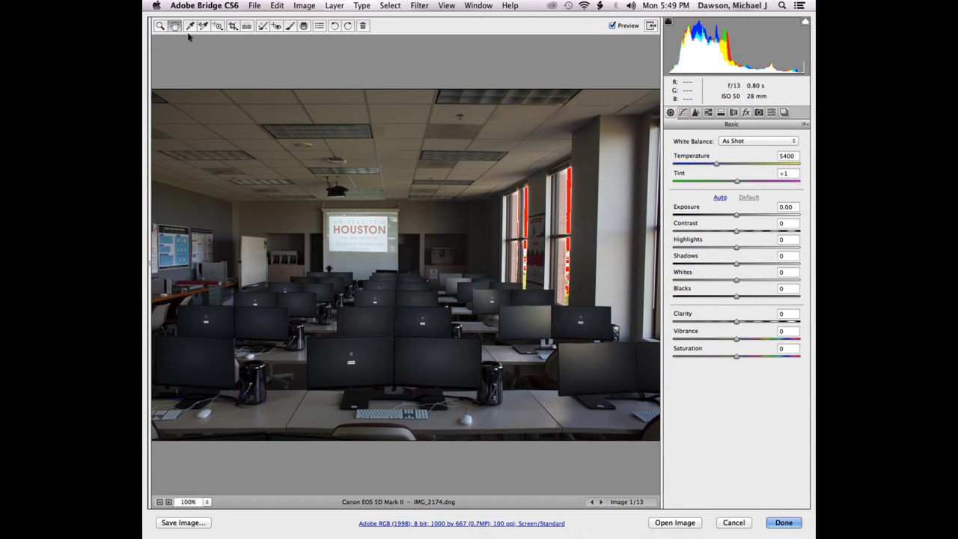
left_click(188, 25)
key("super+equal")
key("super+equal")
key("super+equal")
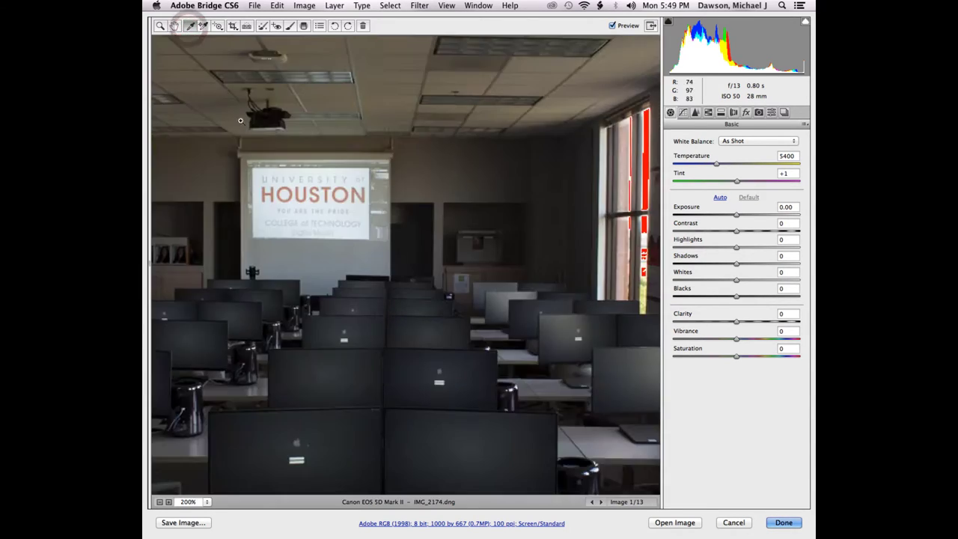
left_click(308, 154)
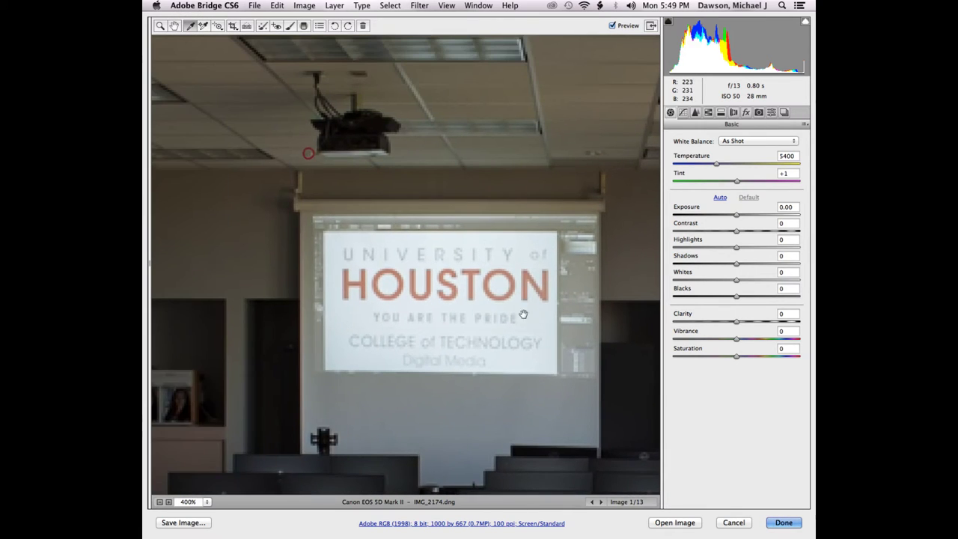
left_click(299, 279)
left_click_drag(389, 283, 389, 127)
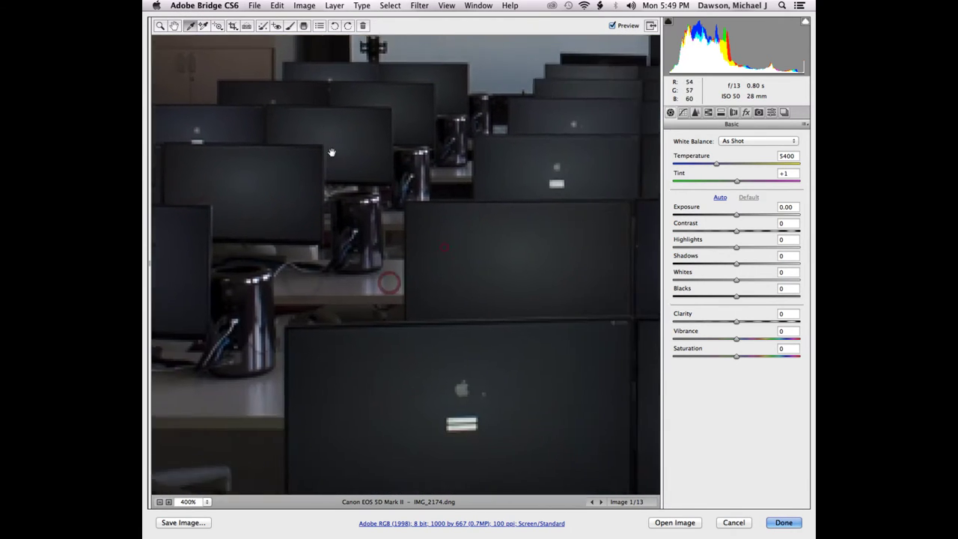
left_click_drag(442, 247, 355, 218)
left_click_drag(524, 233, 402, 239)
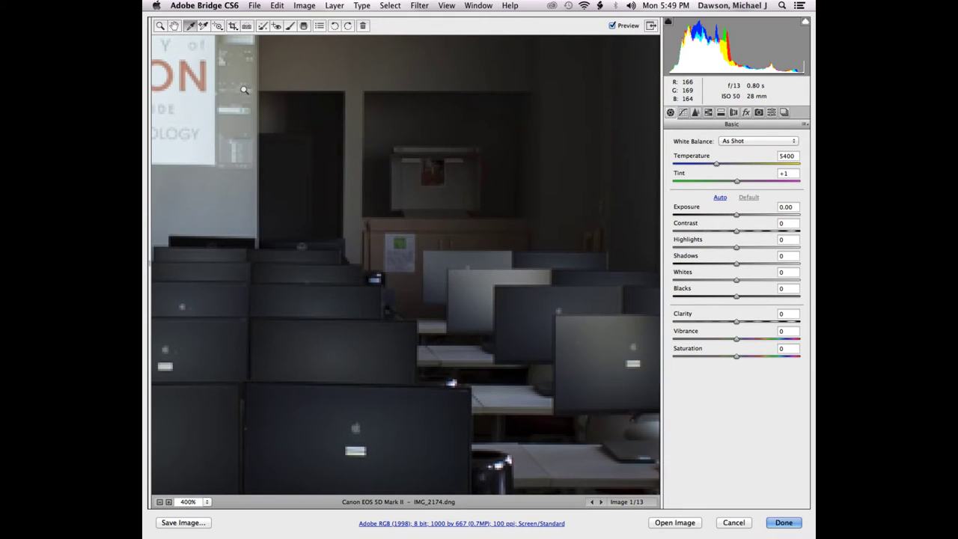
key("super+0")
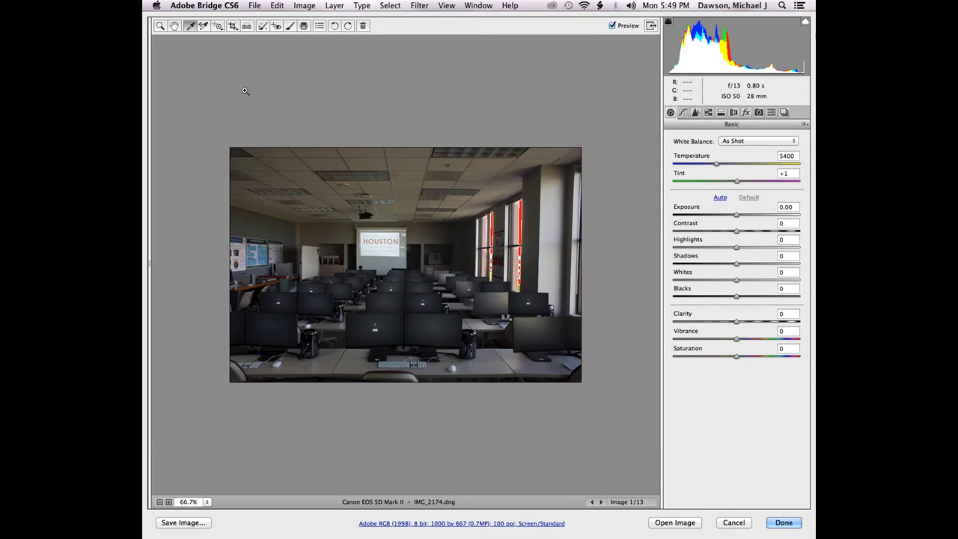
Draw a Normal-ratio crop frame around the entire IMG_2174.dng photo with the Crop tool
left_click(233, 26)
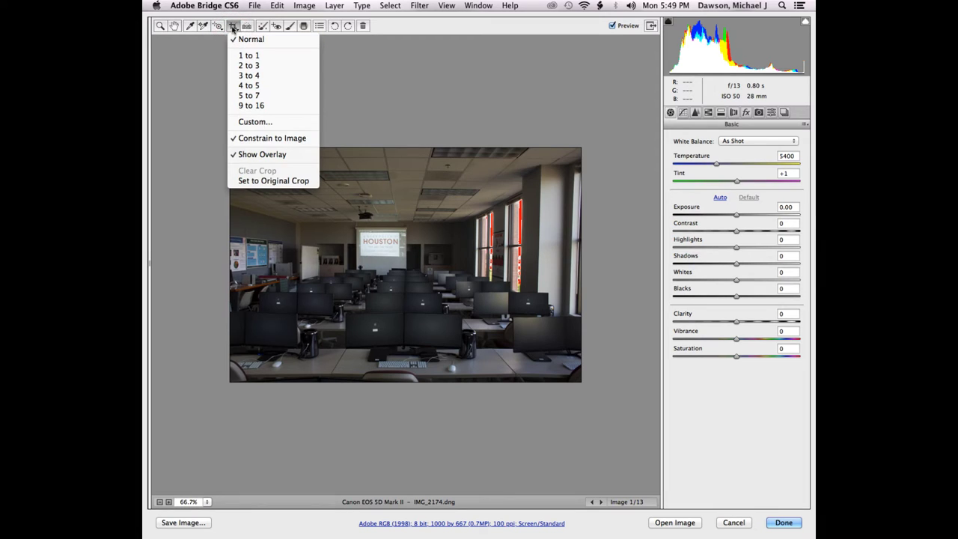
left_click(233, 27)
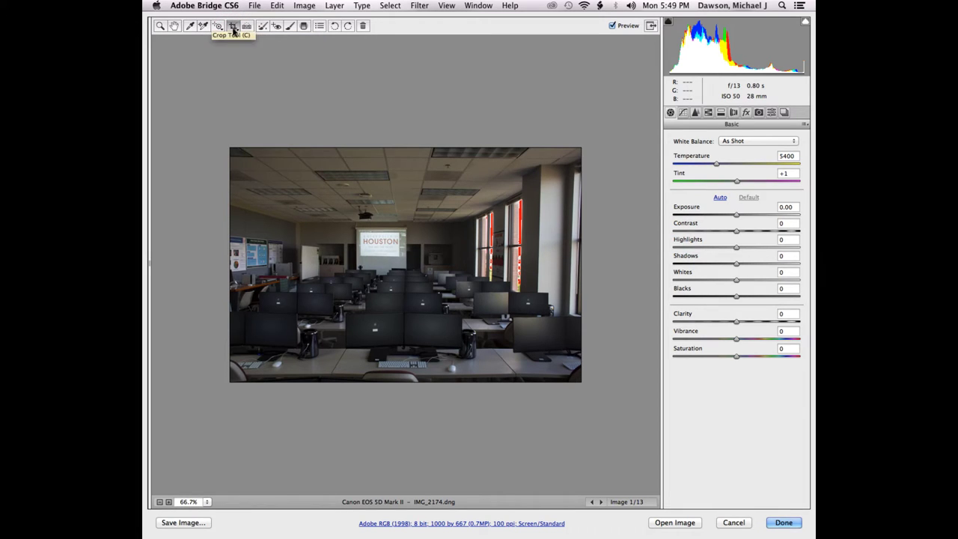
key("super+alt+0")
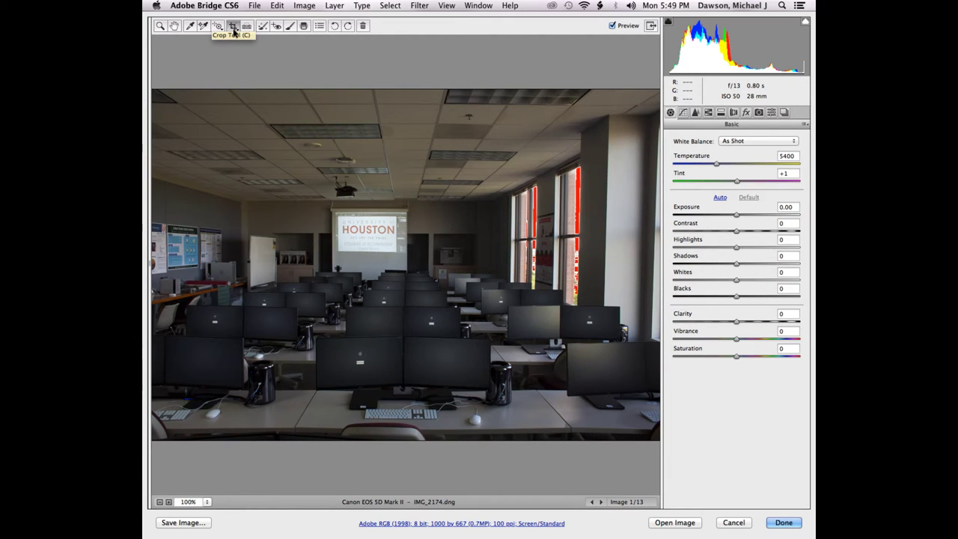
key("super+0")
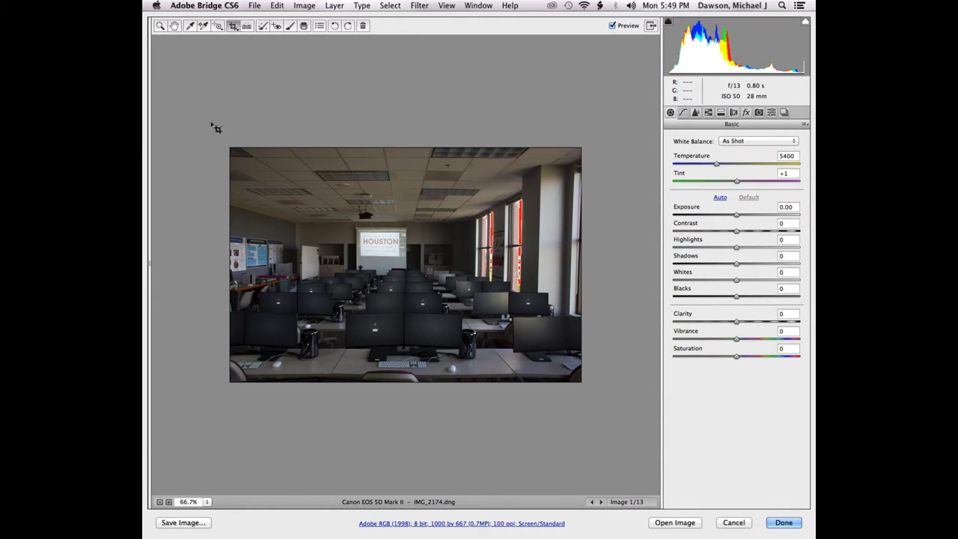
left_click_drag(208, 128, 613, 413)
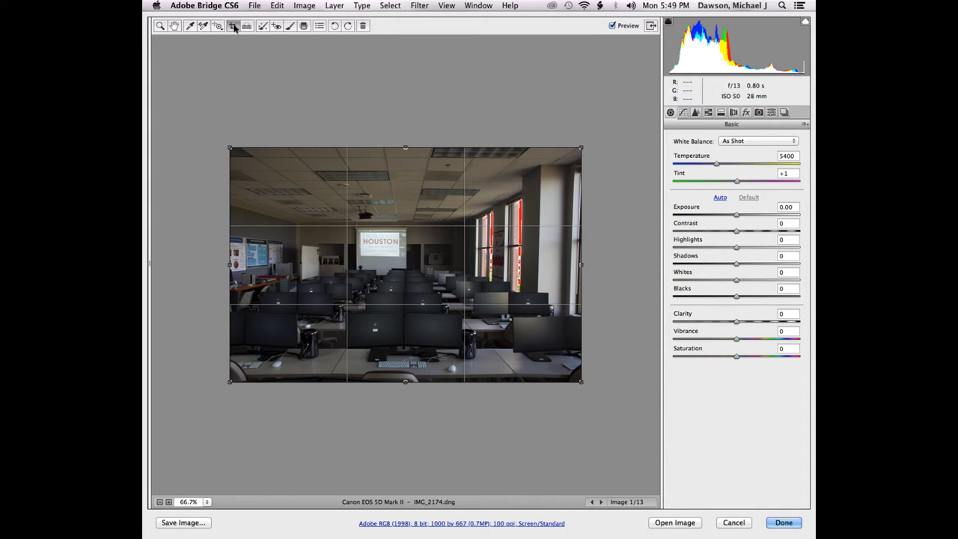
Constrain the crop frame to the 3 to 4 ratio
left_click_drag(234, 27, 334, 96)
left_click_drag(233, 27, 246, 76)
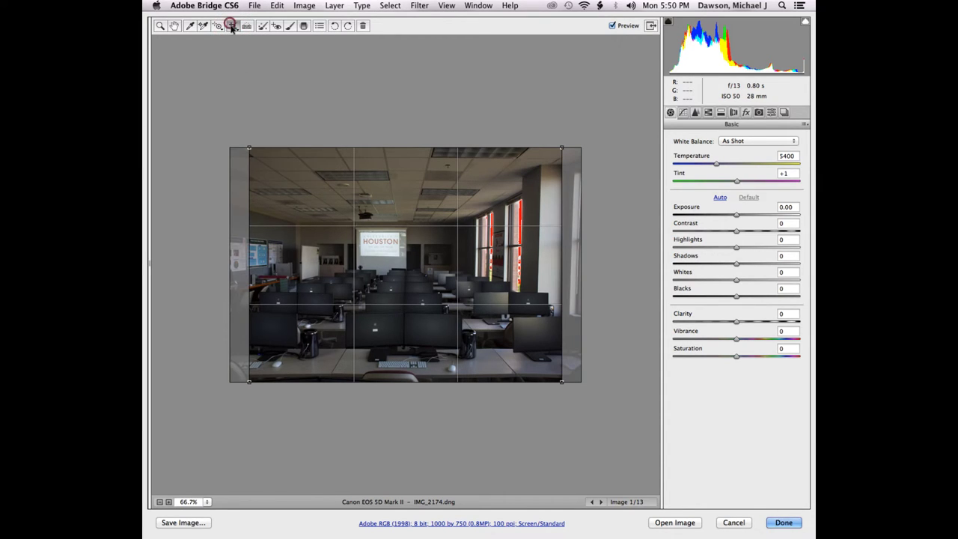
Constrain the crop to the 2 to 3 ratio and enlarge the frame from its centre to cover the full photo
left_click_drag(231, 27, 246, 71)
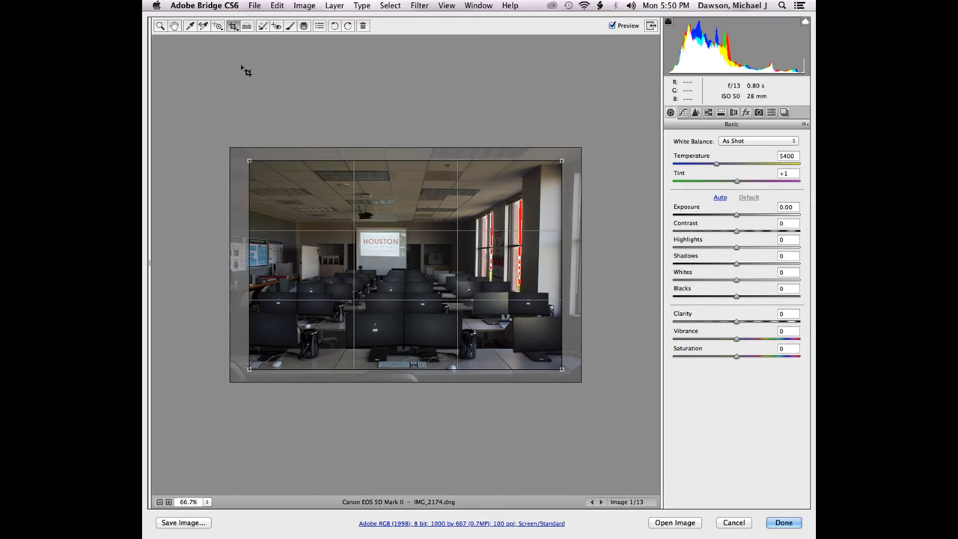
key("alt")
left_click_drag(562, 159, 604, 141)
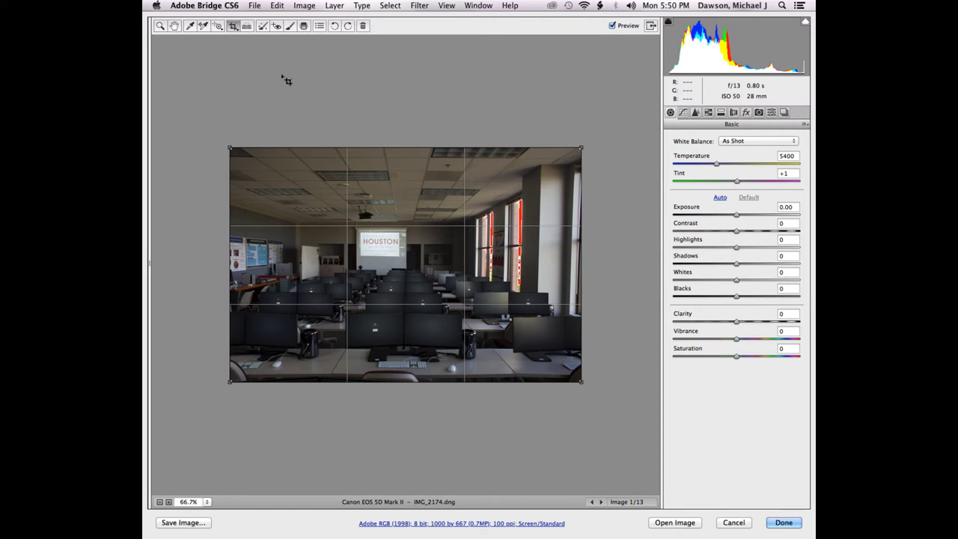
Shrink the 2 to 3 crop frame, move it over the projection screen and central desks, and constrain it to 1 to 1
left_click(232, 27)
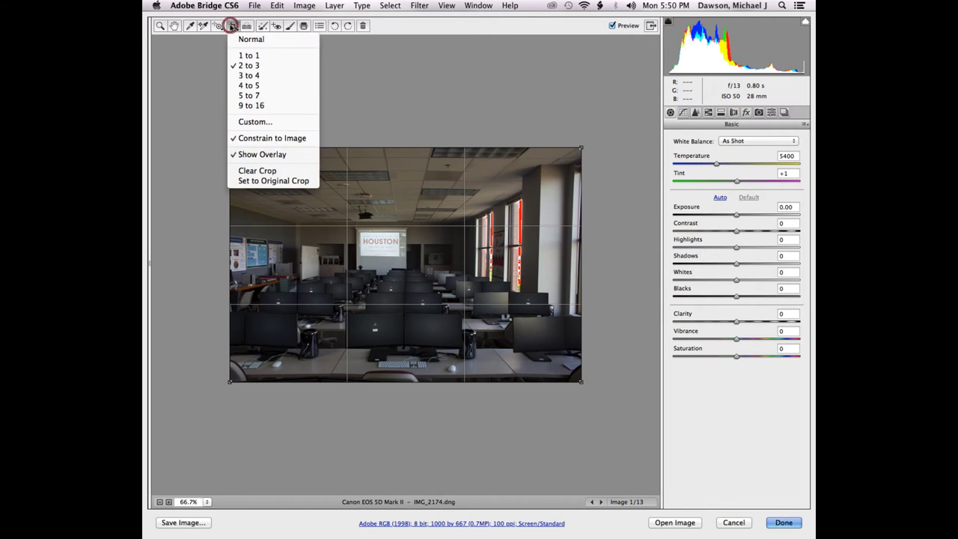
left_click(251, 66)
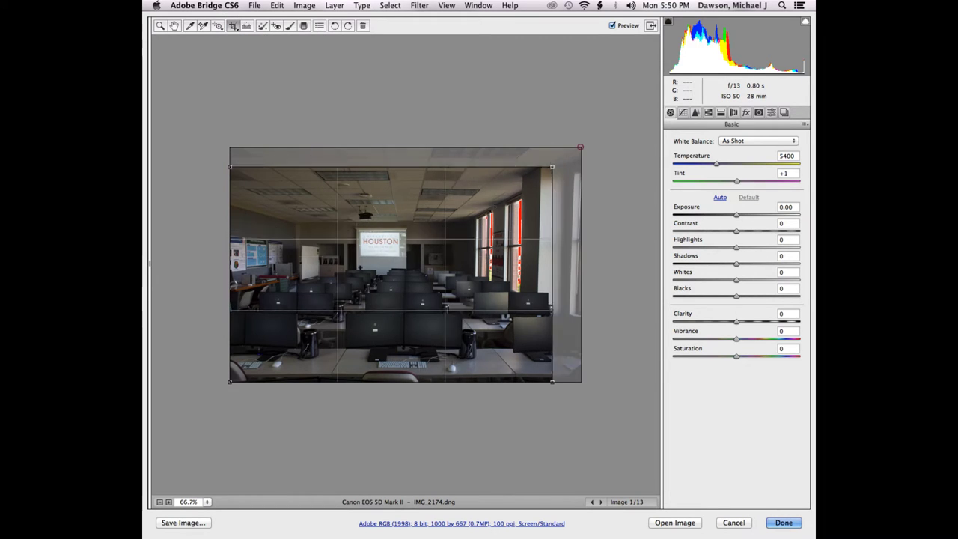
left_click_drag(580, 147, 448, 237)
left_click_drag(369, 299, 414, 274)
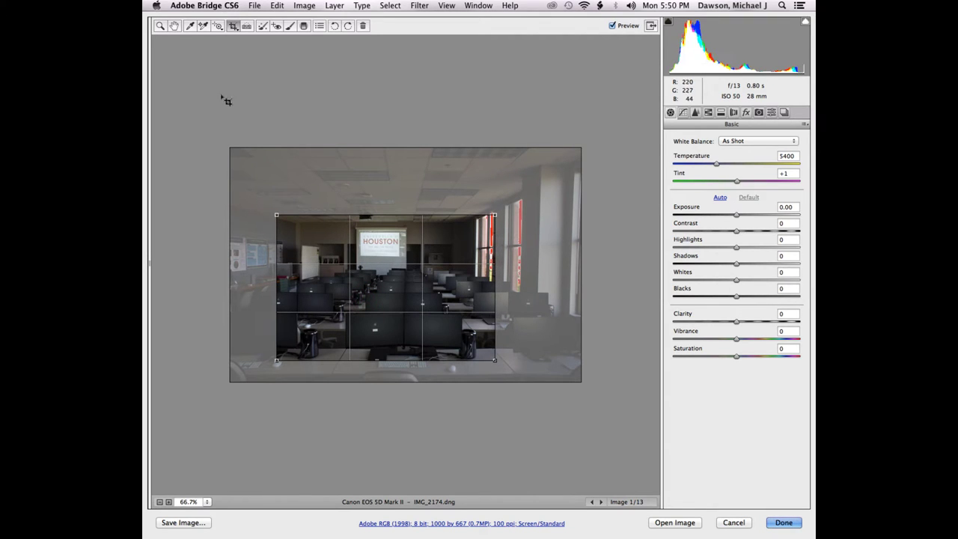
left_click(233, 26)
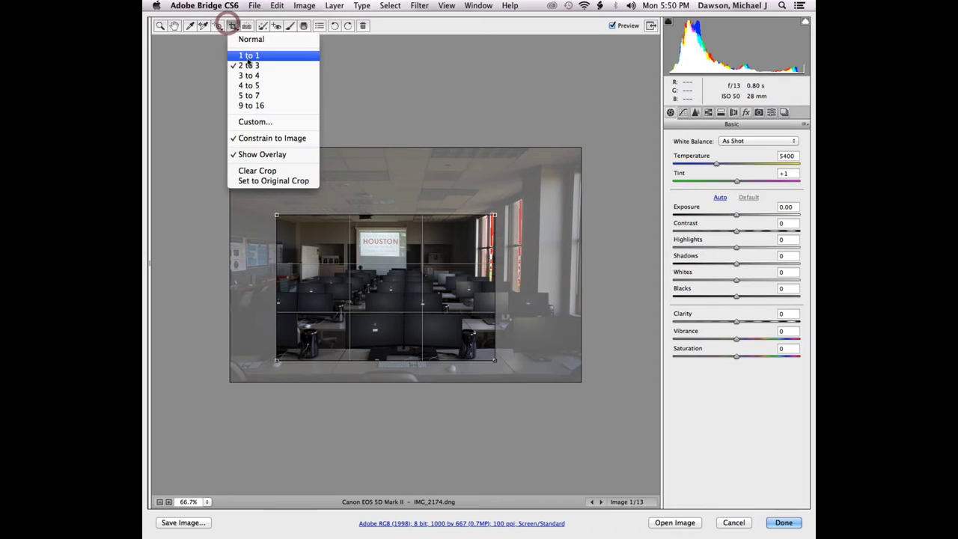
left_click(248, 57)
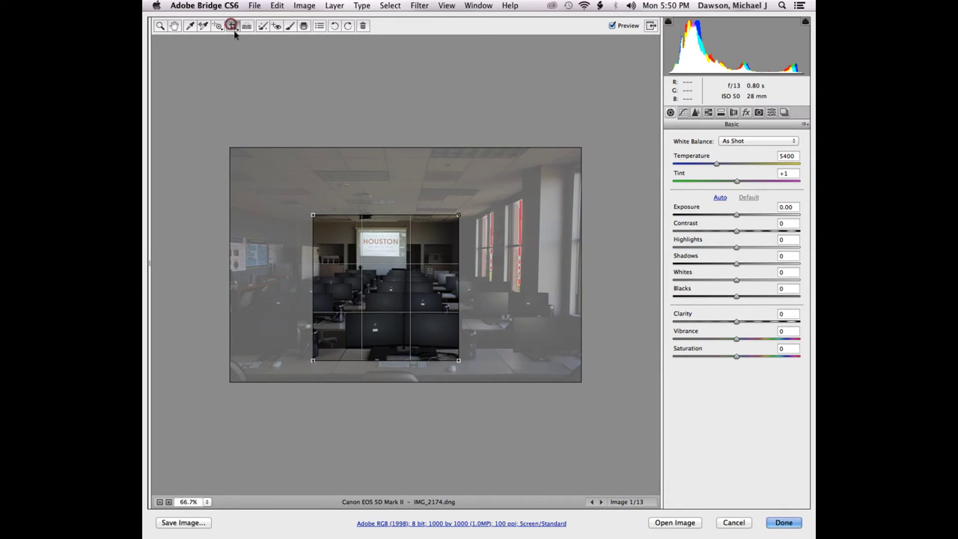
Set the crop ratio to Normal and extend all four sides of the frame to cover the entire photo
left_click(232, 26)
left_click(237, 40)
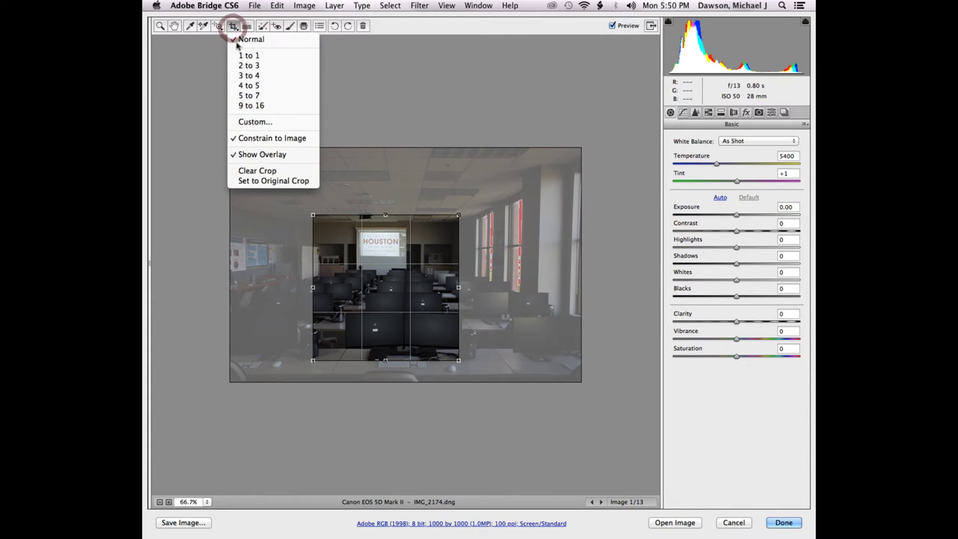
left_click(247, 39)
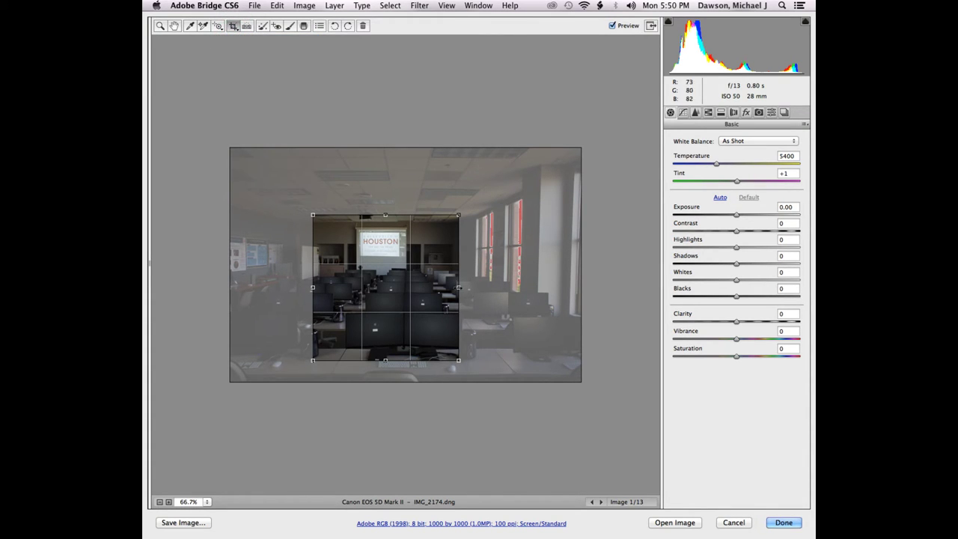
left_click_drag(459, 288, 581, 287)
left_click_drag(313, 293, 167, 295)
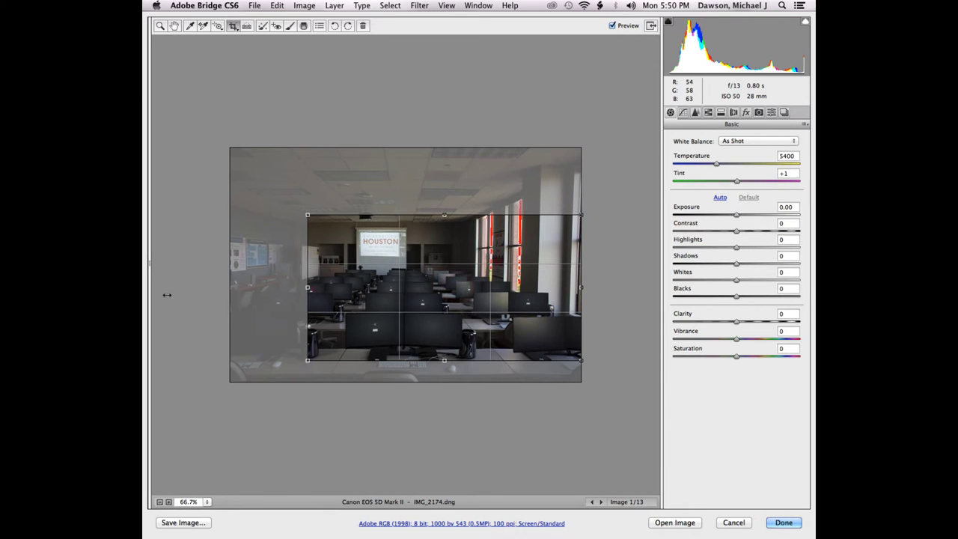
left_click_drag(403, 216, 403, 147)
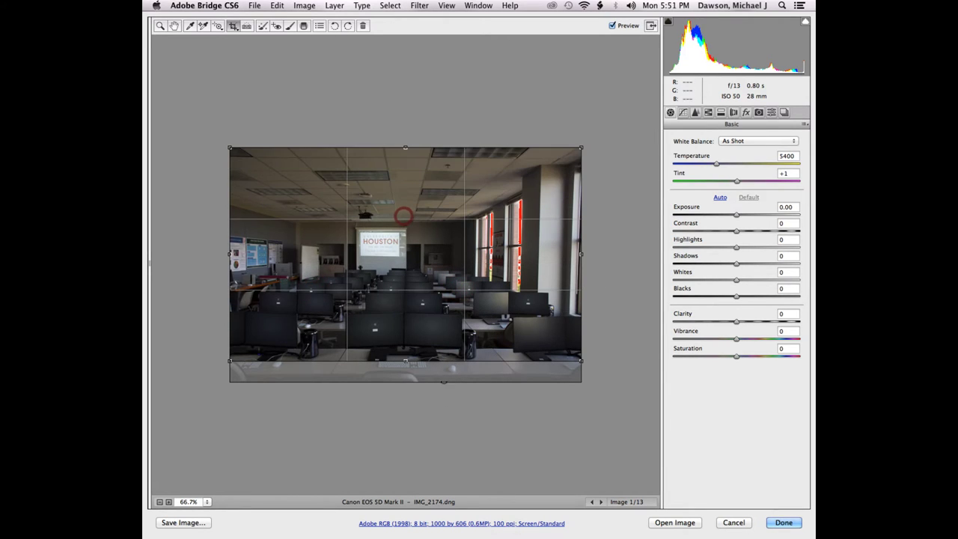
left_click_drag(404, 360, 407, 396)
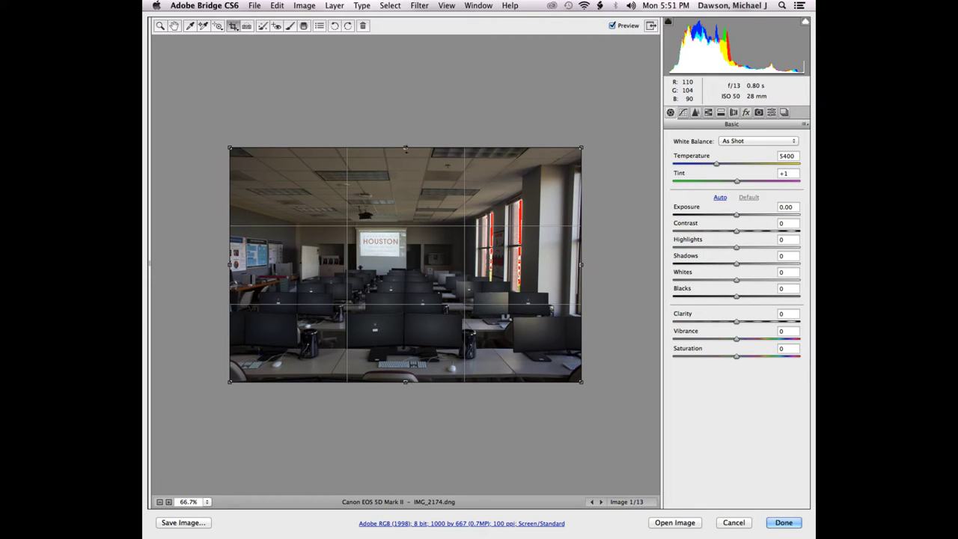
Trim the crop frame to exclude the ceiling above the projection screen, the front desk edge and strips along both sides
left_click_drag(404, 147, 405, 224)
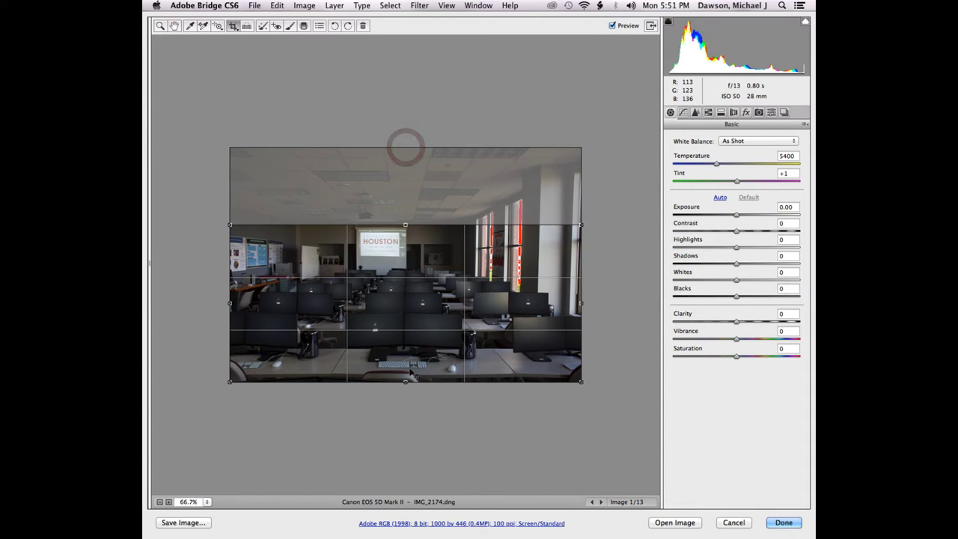
left_click_drag(405, 381, 405, 368)
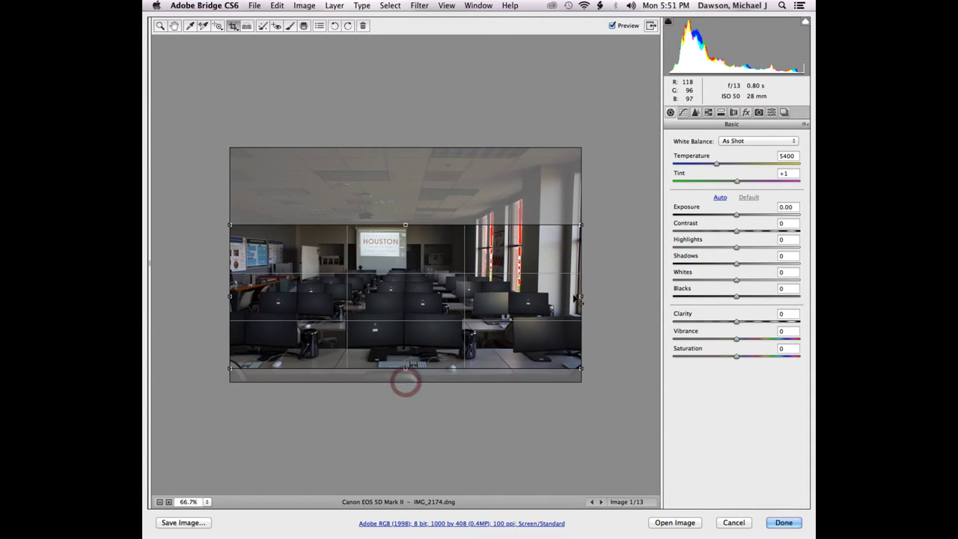
left_click_drag(580, 295, 566, 295)
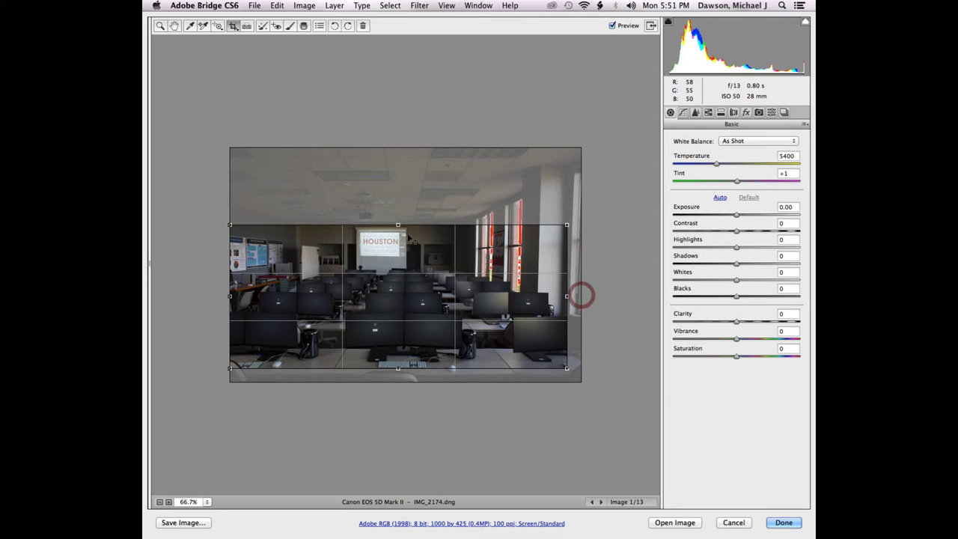
left_click_drag(397, 224, 397, 148)
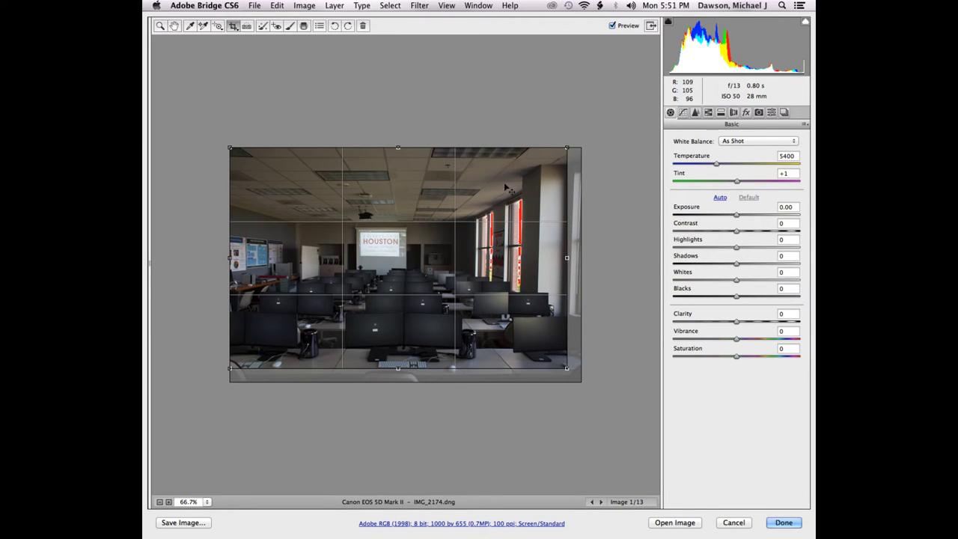
left_click_drag(397, 147, 397, 221)
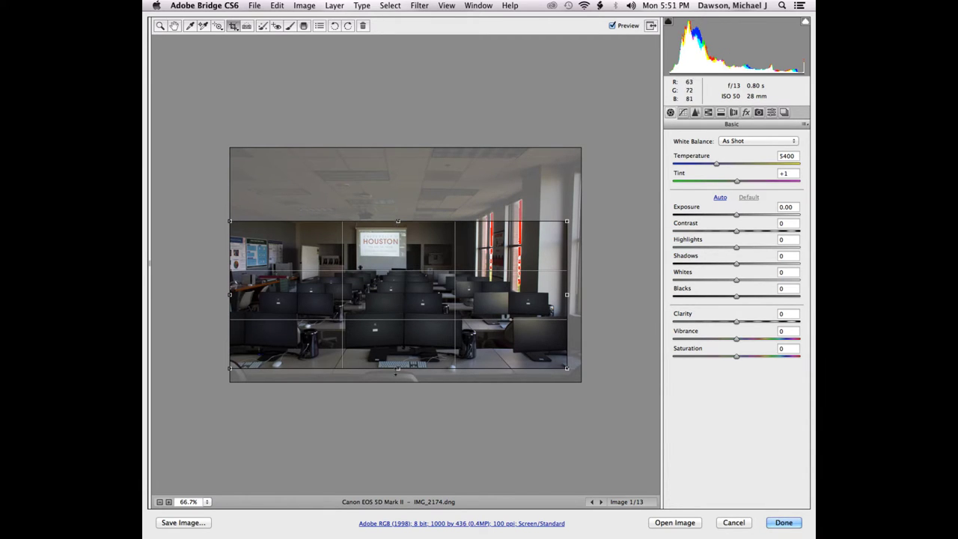
mouse_move(396, 370)
left_mouse_down()
mouse_move(401, 383)
mouse_move(398, 371)
left_mouse_up()
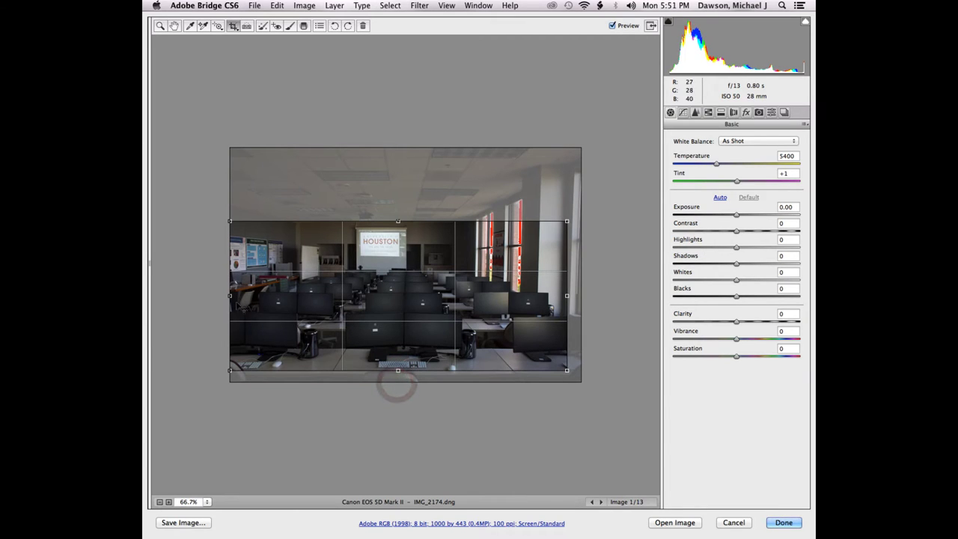
mouse_move(229, 296)
left_mouse_down()
mouse_move(239, 286)
mouse_move(229, 295)
left_mouse_up()
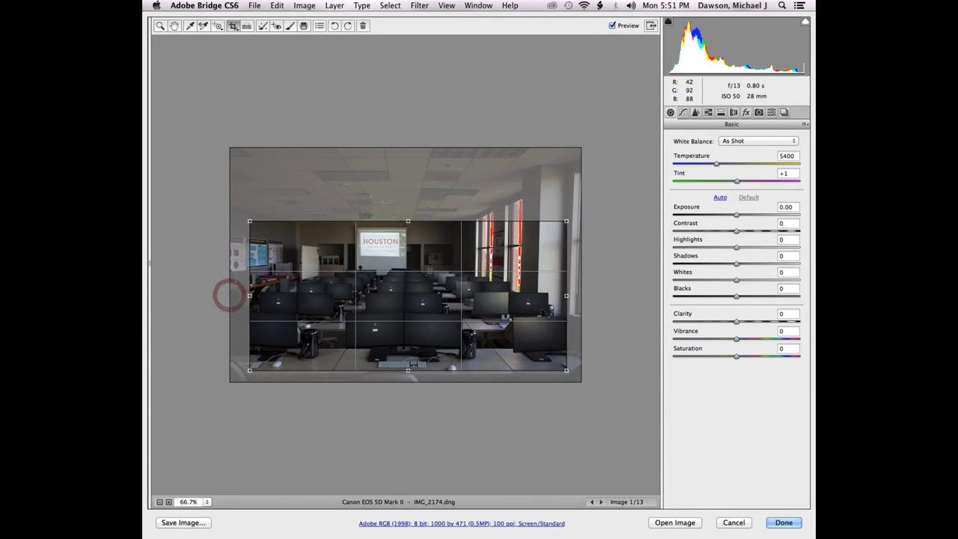
left_click_drag(567, 296, 553, 299)
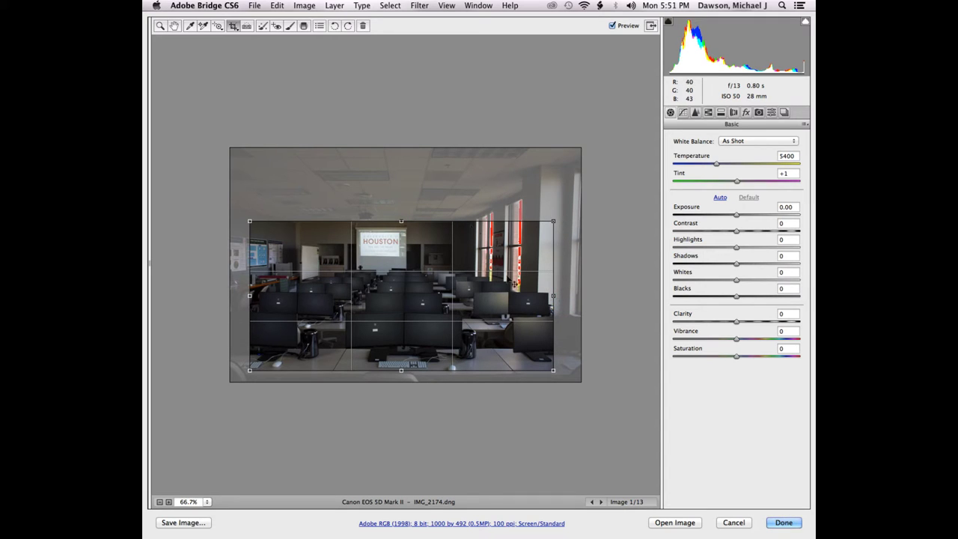
Discard the crop frame, draw a new one around the entire photo and scale it down proportionally
left_click(234, 26)
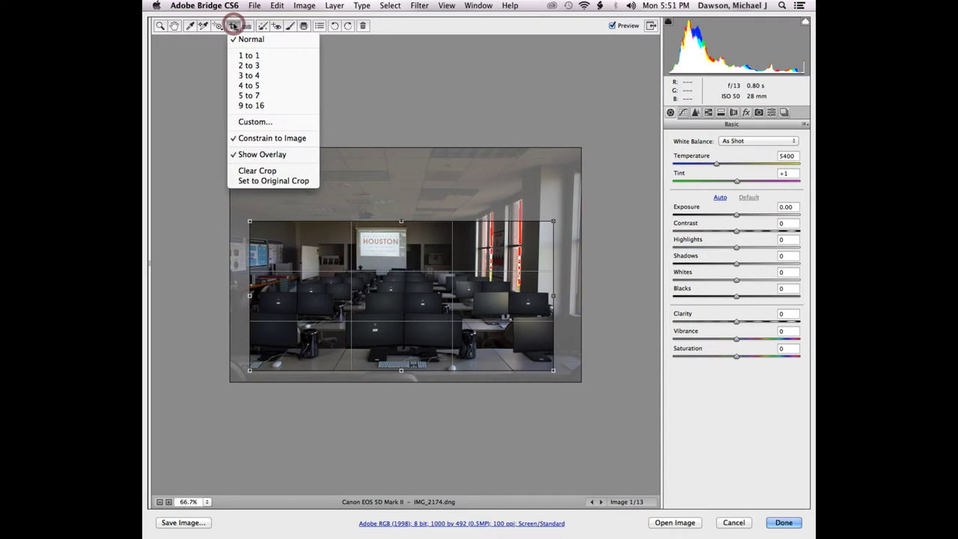
left_click(497, 134)
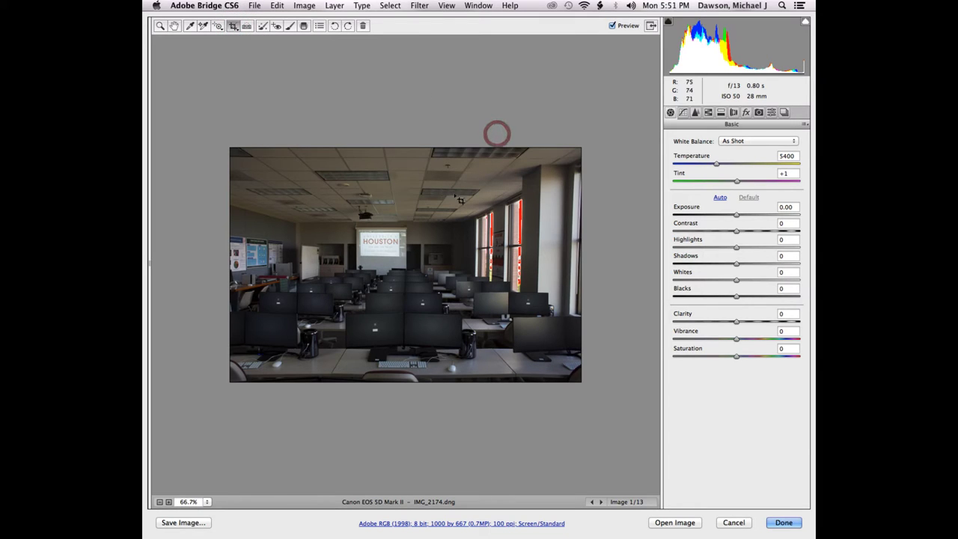
left_click_drag(205, 129, 593, 394)
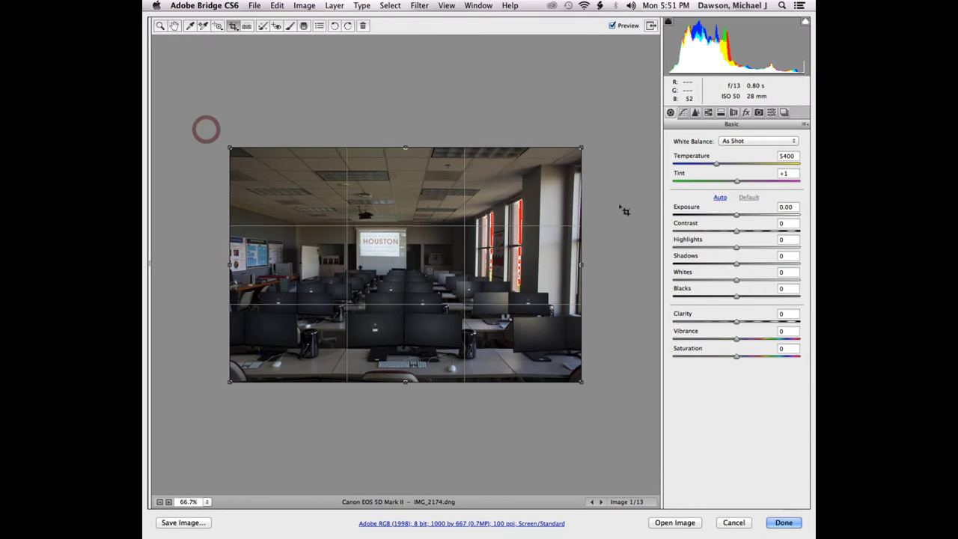
left_click_drag(577, 152, 543, 202)
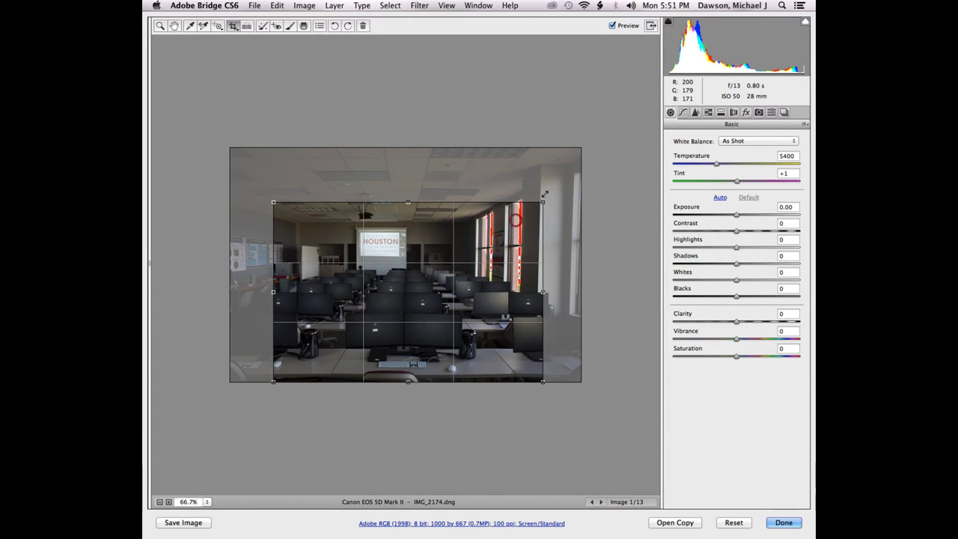
Hide the crop frame's grid overlay and show it again
left_click(232, 27)
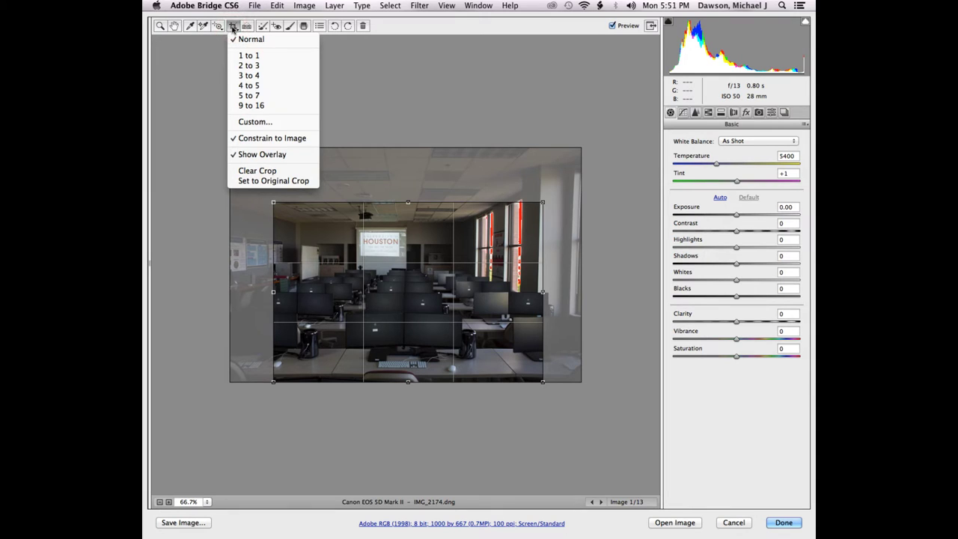
left_click(261, 155)
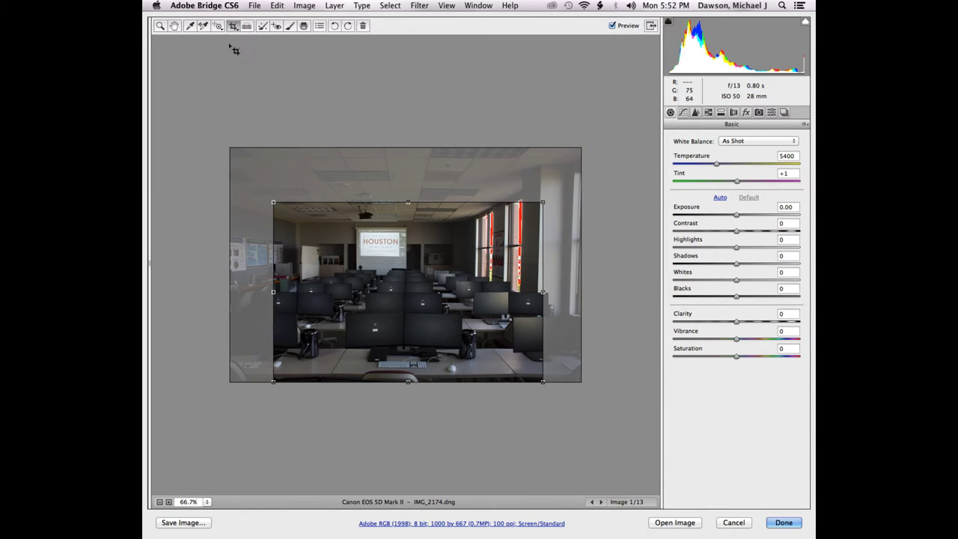
left_click(232, 27)
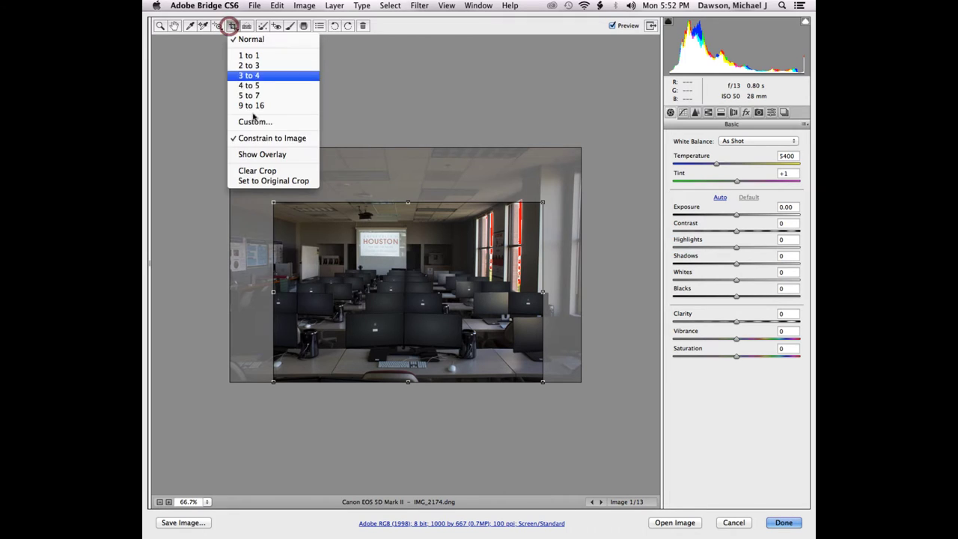
left_click(261, 155)
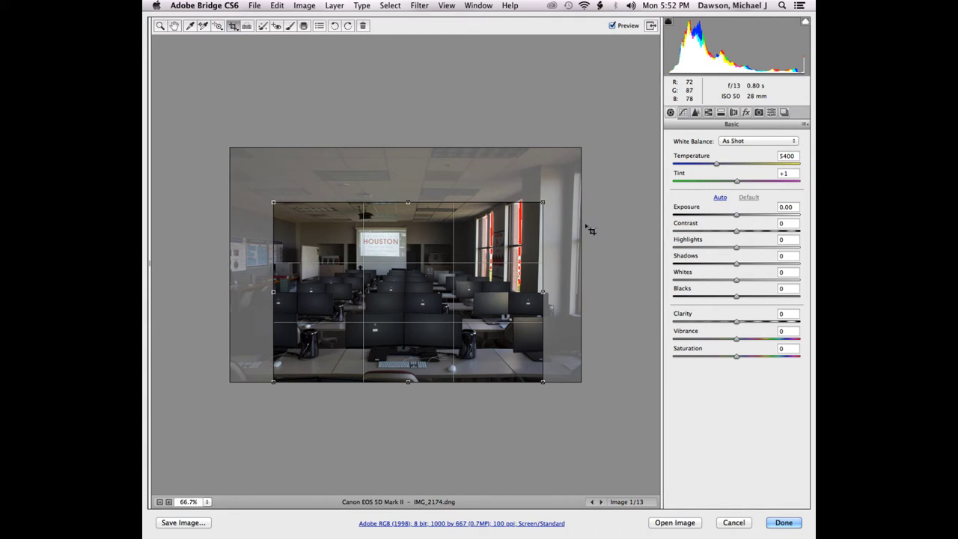
Move the crop frame to the middle of the photo and enlarge it from its centre
left_click(545, 200, "alt")
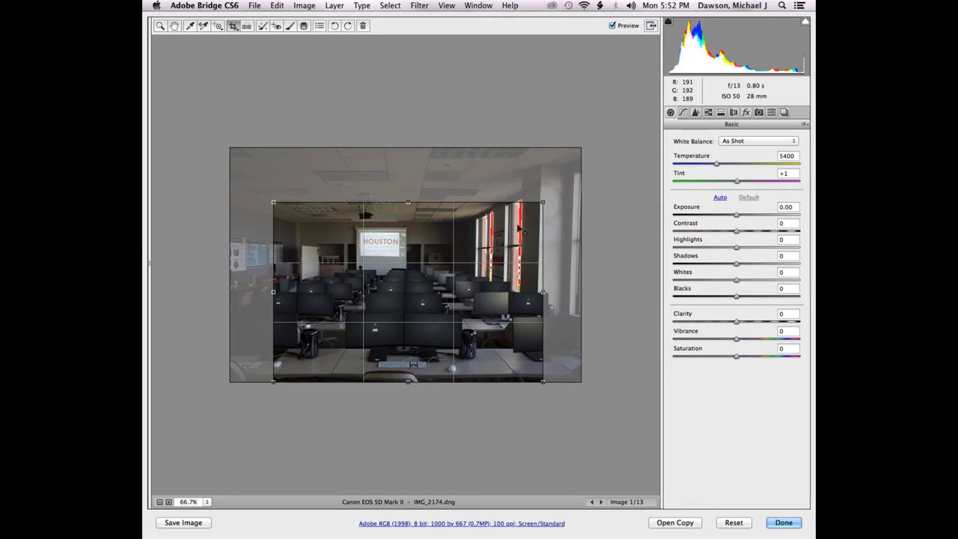
left_click_drag(522, 231, 493, 228)
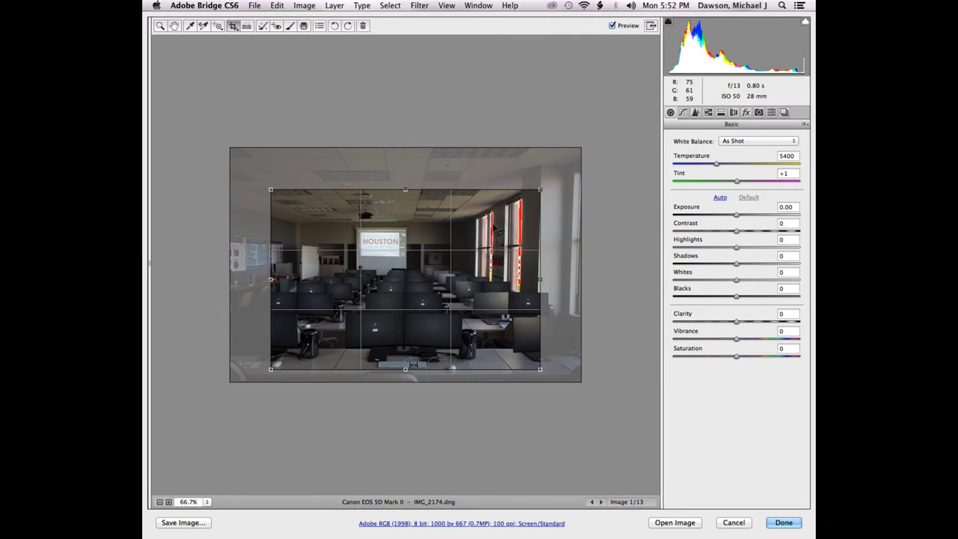
left_click_drag(540, 190, 552, 181)
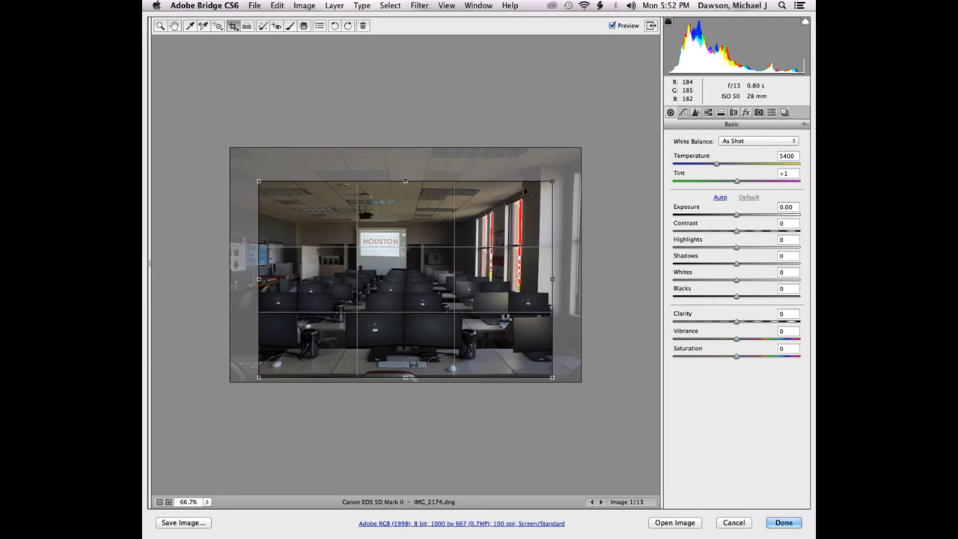
Adjust the crop frame's edges to just above the projection screen, below the front keyboard and inside both side walls, and apply the crop
left_click_drag(405, 181, 408, 212)
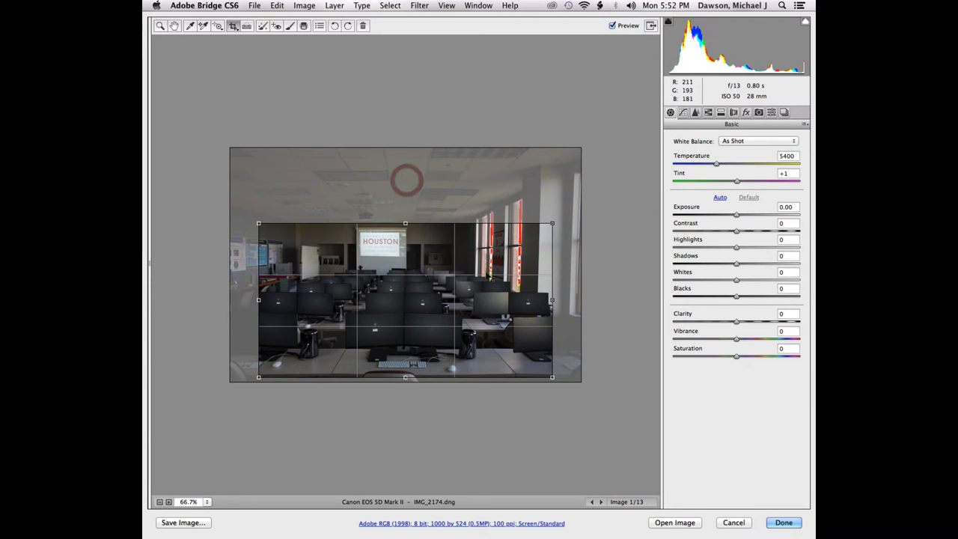
left_click_drag(405, 377, 409, 365)
mouse_move(553, 287)
left_mouse_down()
mouse_move(542, 291)
mouse_move(553, 291)
left_mouse_up()
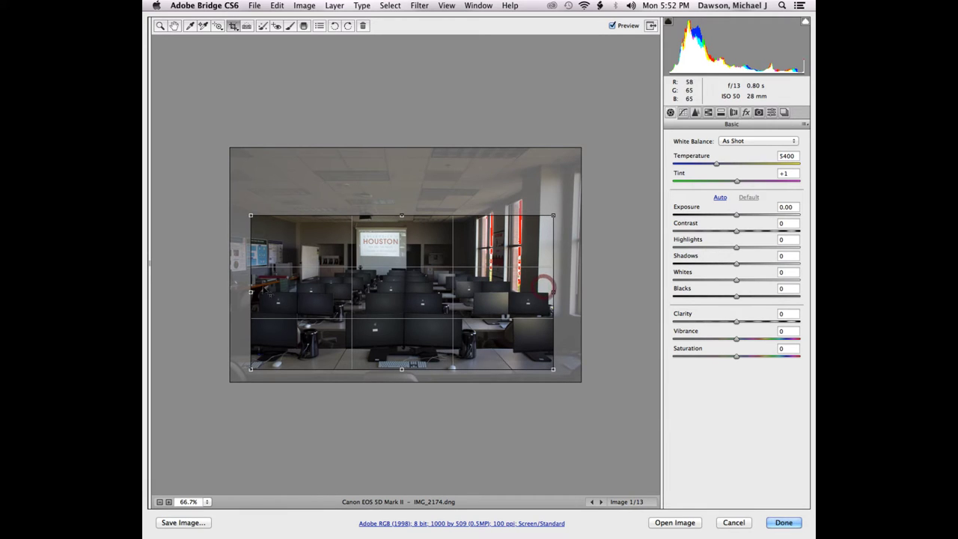
left_click_drag(251, 291, 240, 291)
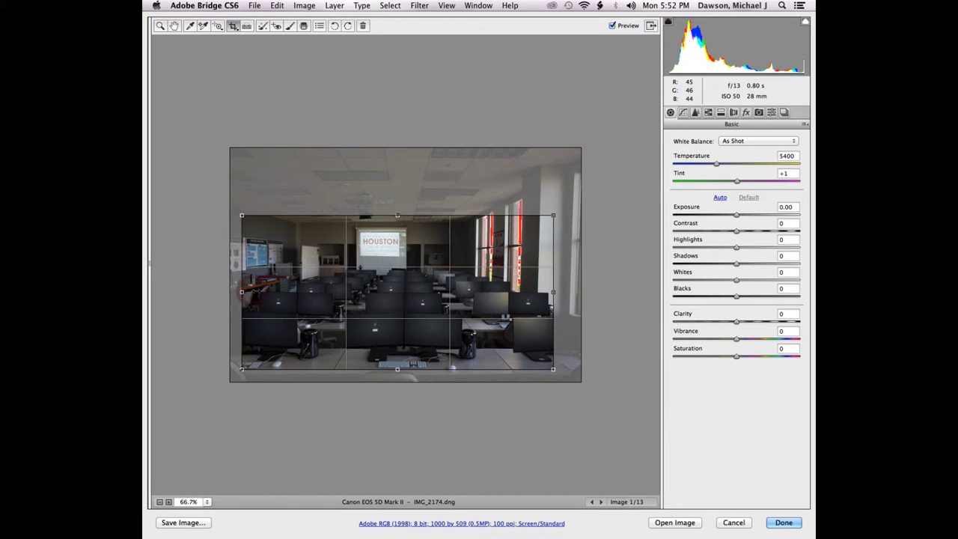
left_click_drag(396, 216, 397, 221)
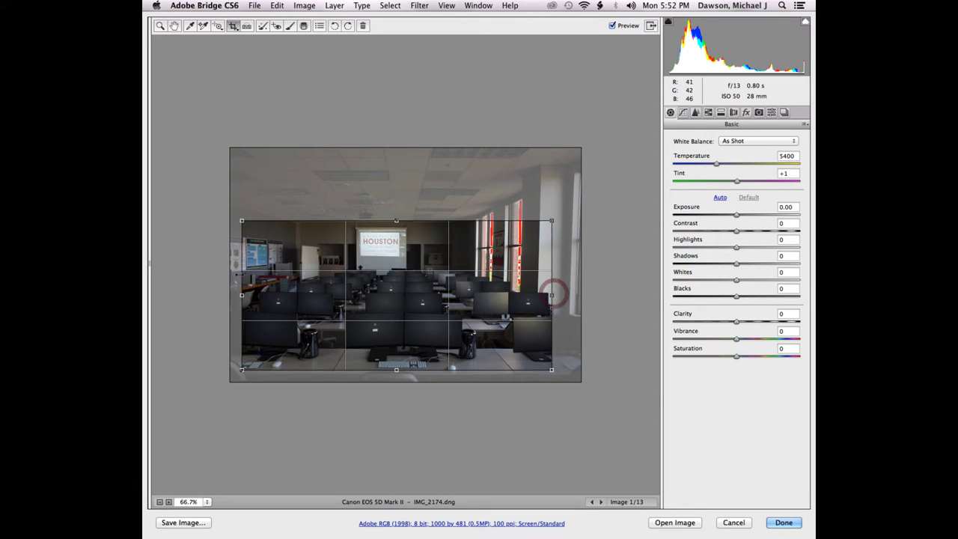
left_click_drag(241, 296, 247, 295)
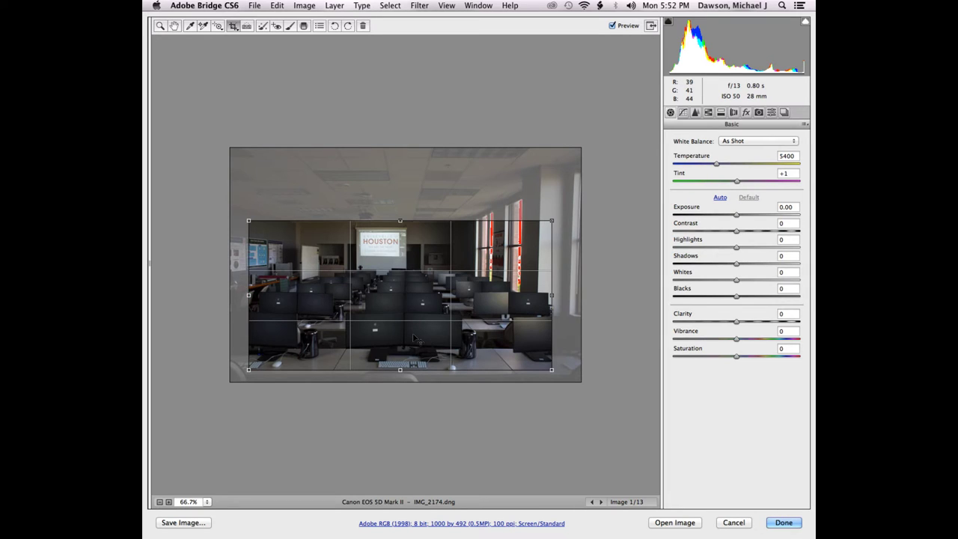
key("Return")
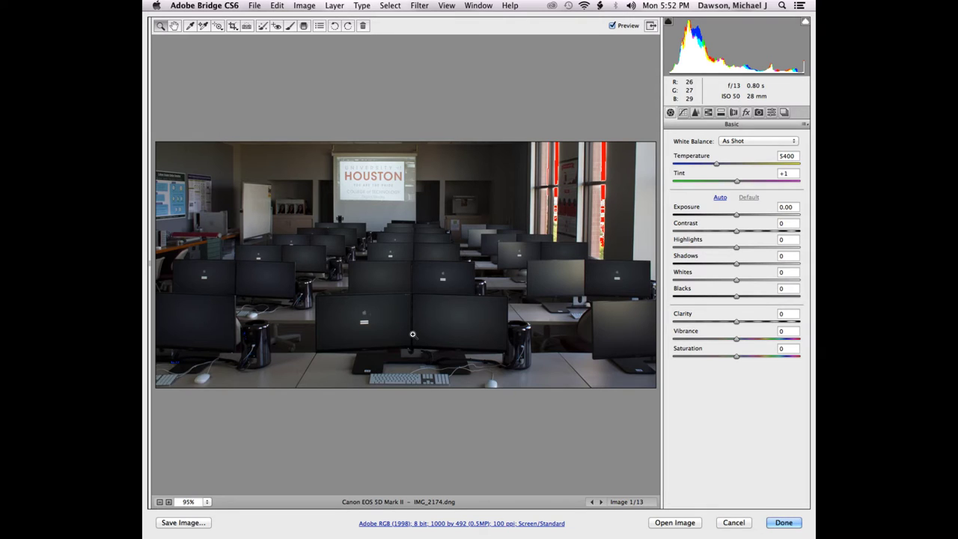
Reopen the crop of IMG_2174.dng, trim its right edge slightly and its top edge to just above the projection screen, and apply it
left_click(234, 26)
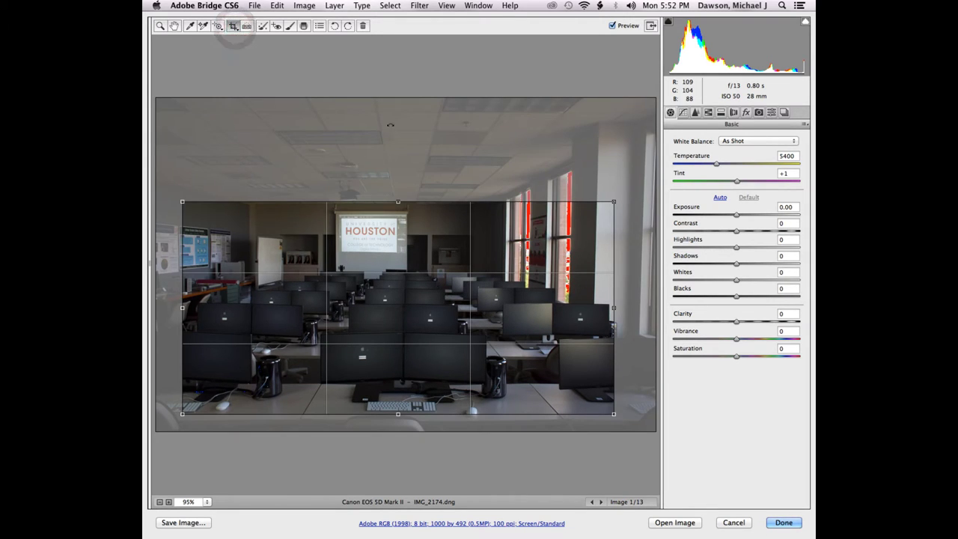
mouse_move(397, 199)
left_mouse_down()
mouse_move(397, 175)
mouse_move(397, 205)
mouse_move(397, 192)
left_mouse_up()
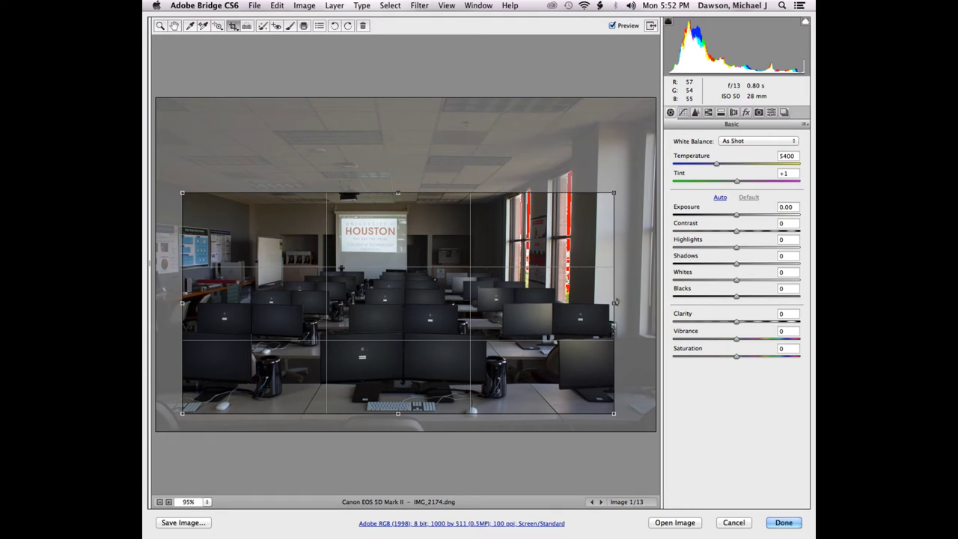
left_click_drag(614, 303, 612, 303)
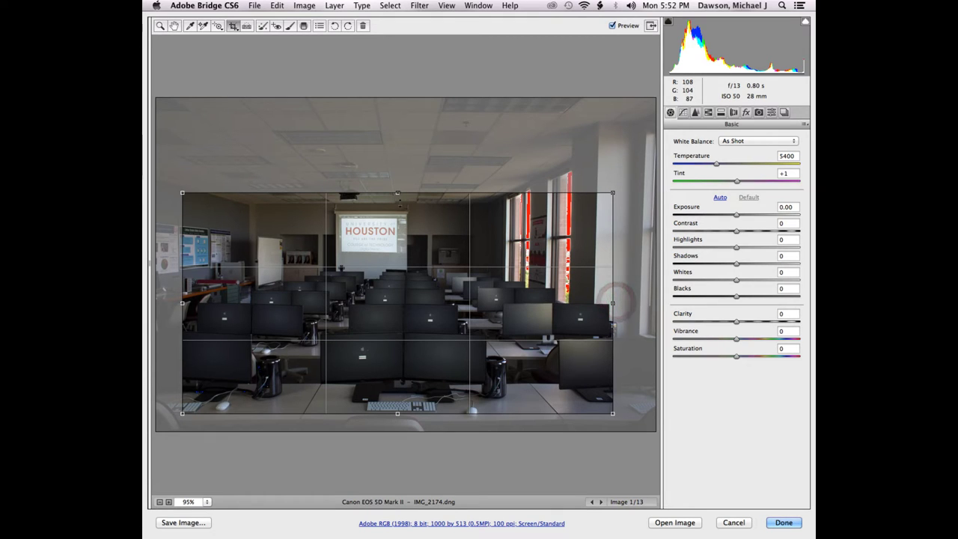
left_click_drag(398, 193, 399, 204)
key("Return")
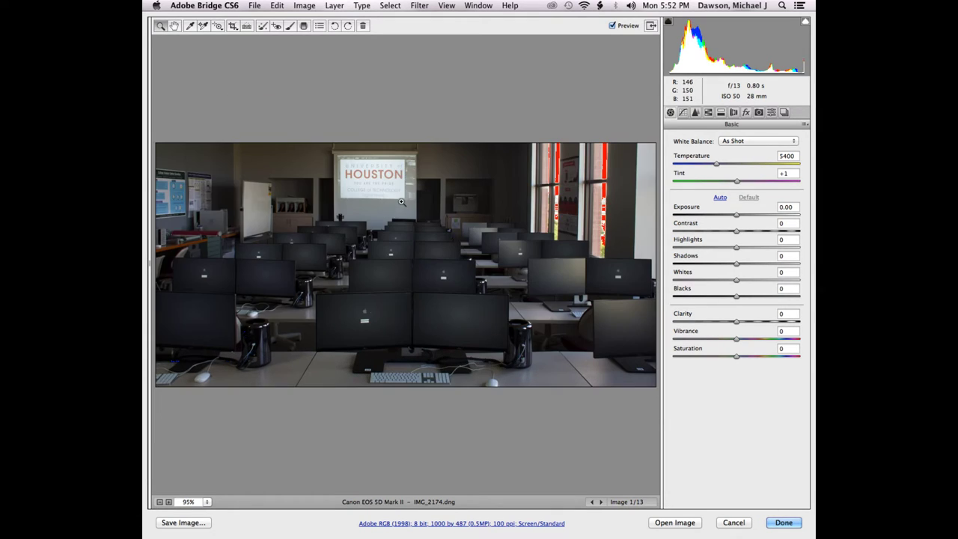
Reveal the filmstrip and try to straighten IMG_2198.dng along a near-horizontal line between the windows and the left wall
left_click(246, 26)
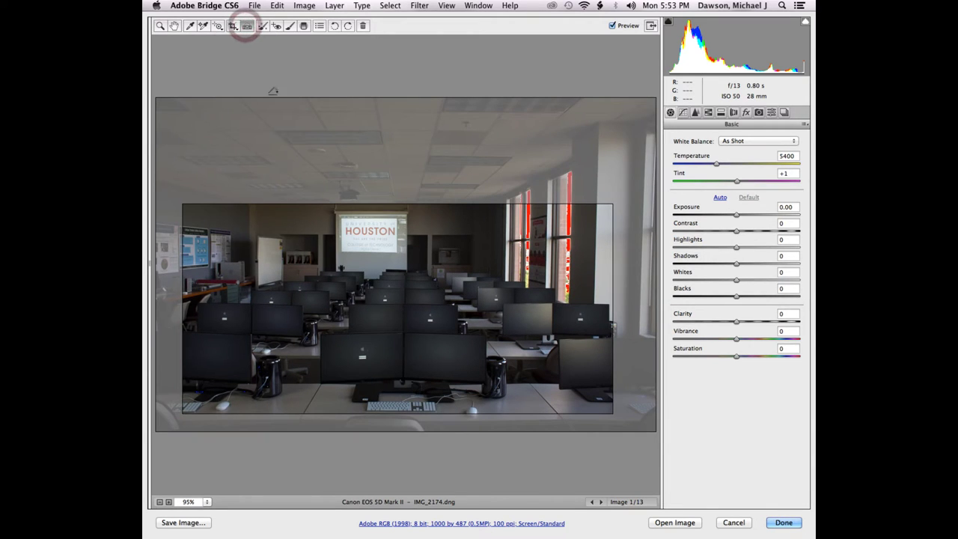
left_click(149, 154)
left_click(155, 150)
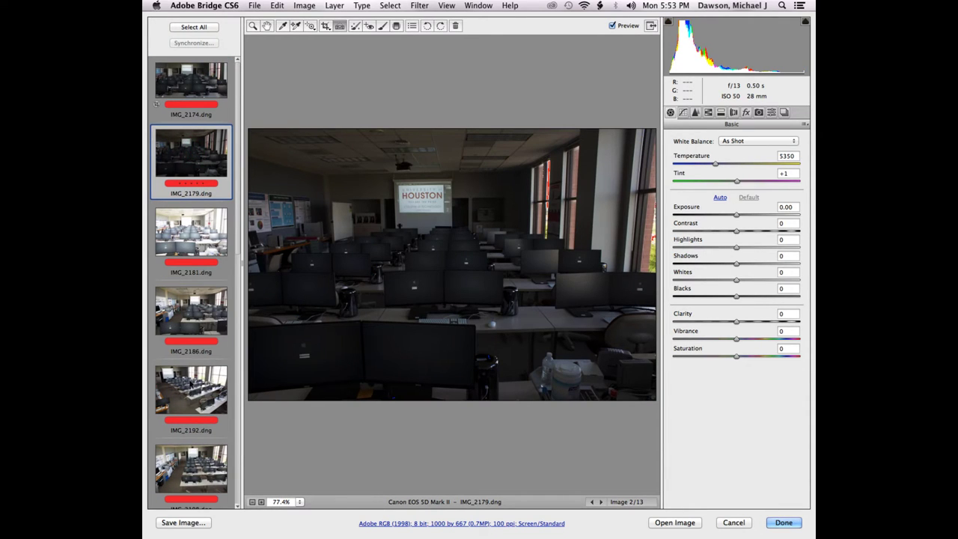
left_click(203, 448)
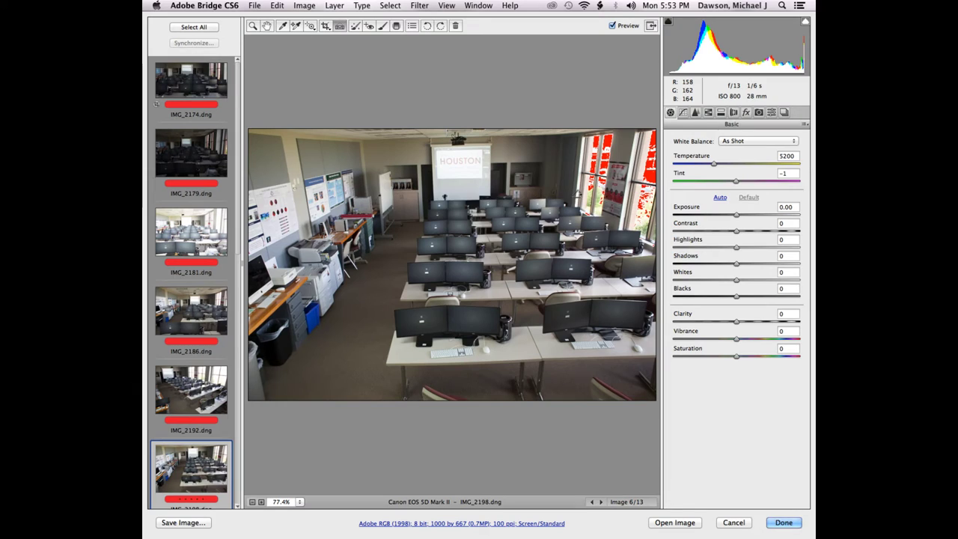
left_click_drag(578, 196, 352, 199)
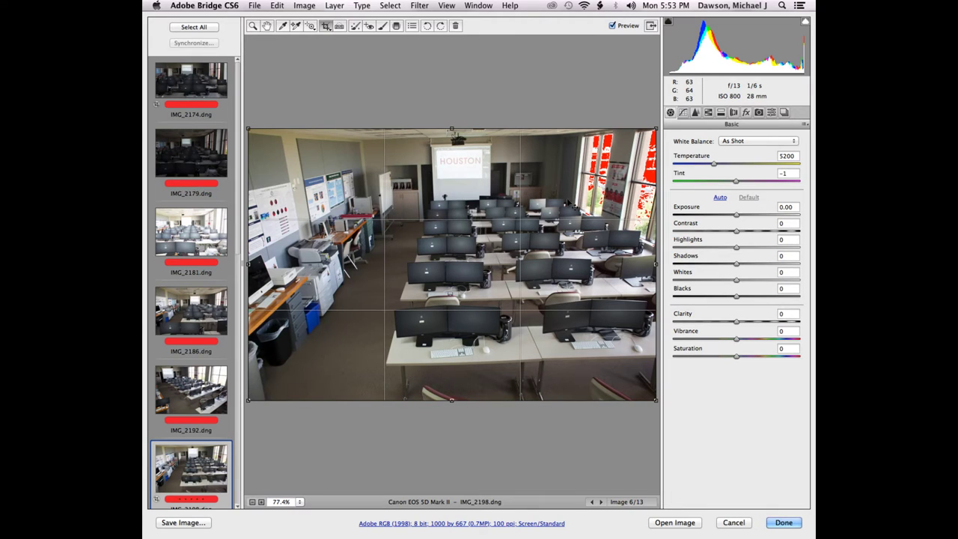
key("Return")
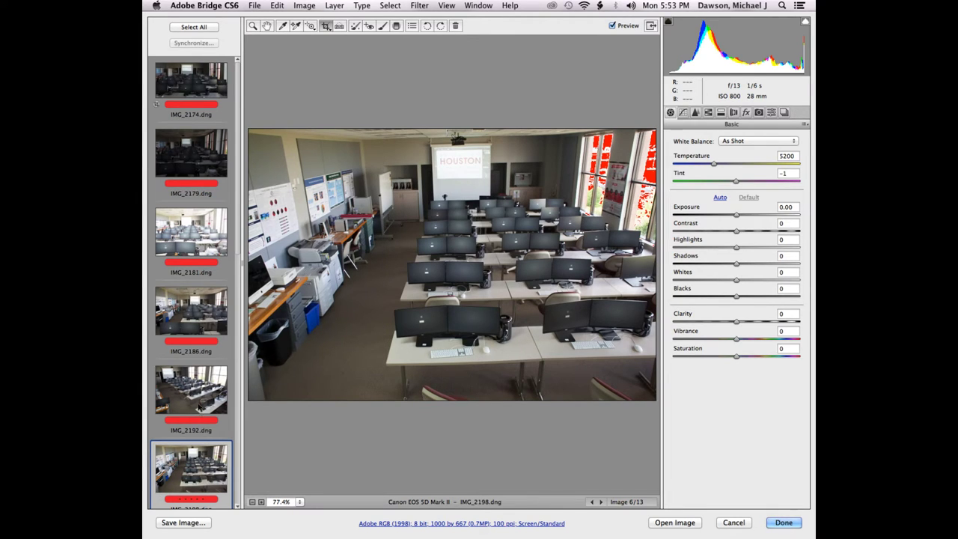
Look through IMG_2201.dng, IMG_2206.dng and IMG_2237.dng in the filmstrip and return to IMG_2179.dng
key("Down")
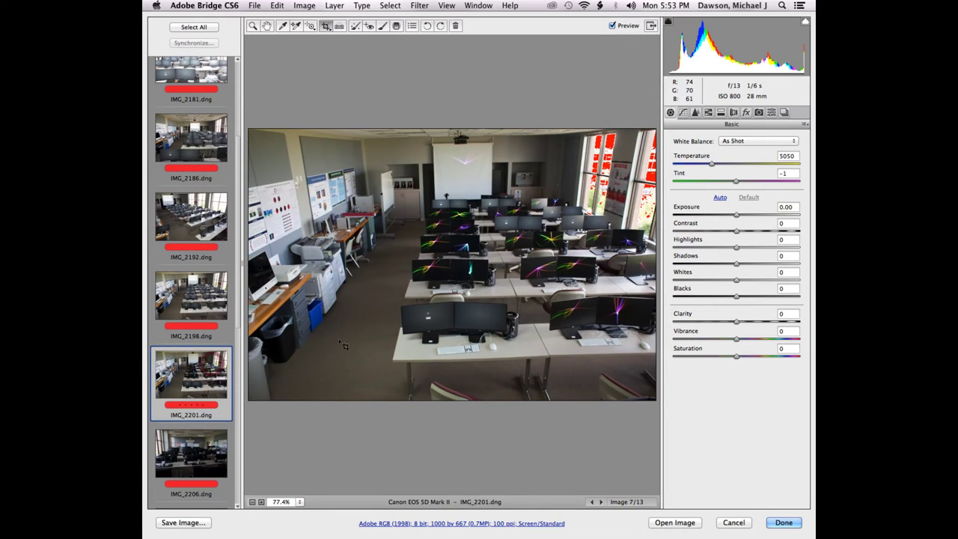
left_click(193, 435)
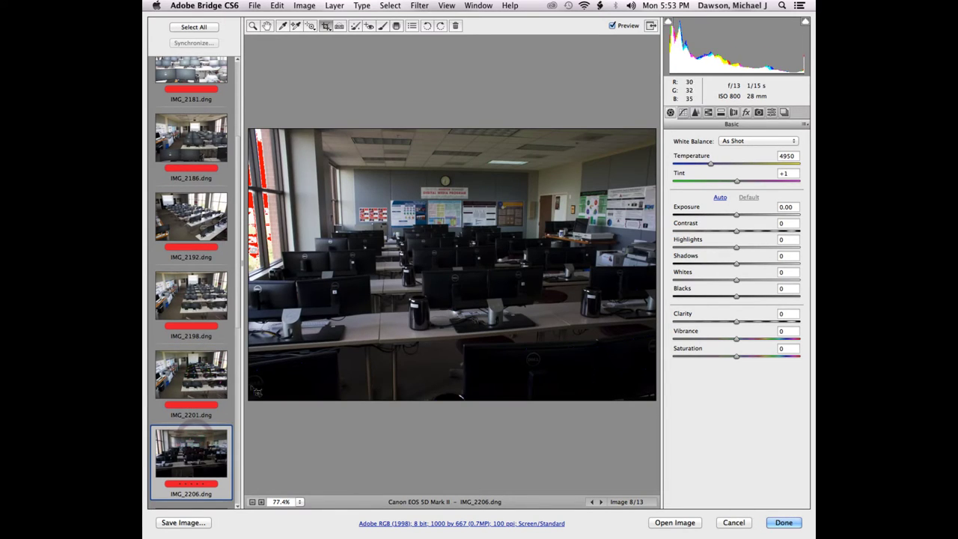
left_click(234, 350)
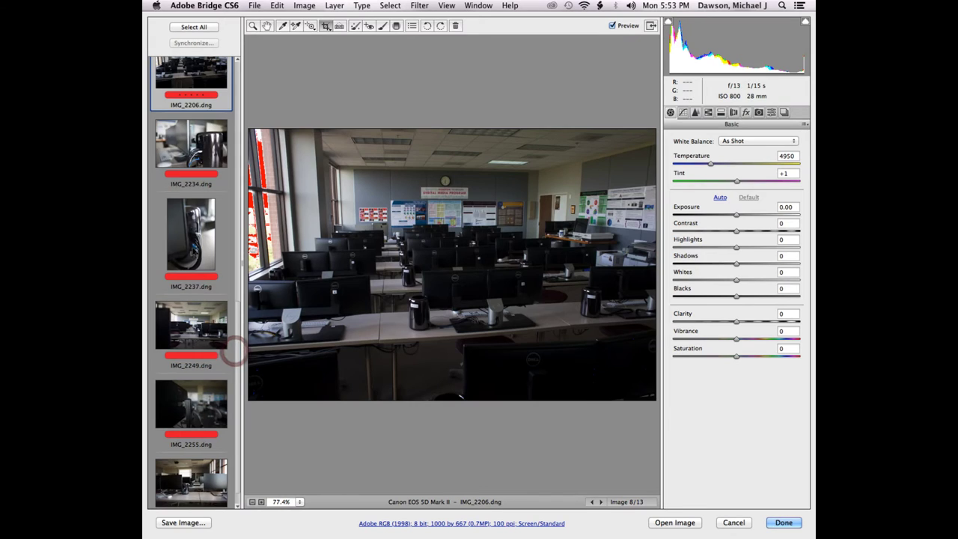
left_click(193, 238)
scroll(202, 332, "up", 3)
scroll(202, 333, "up", 4)
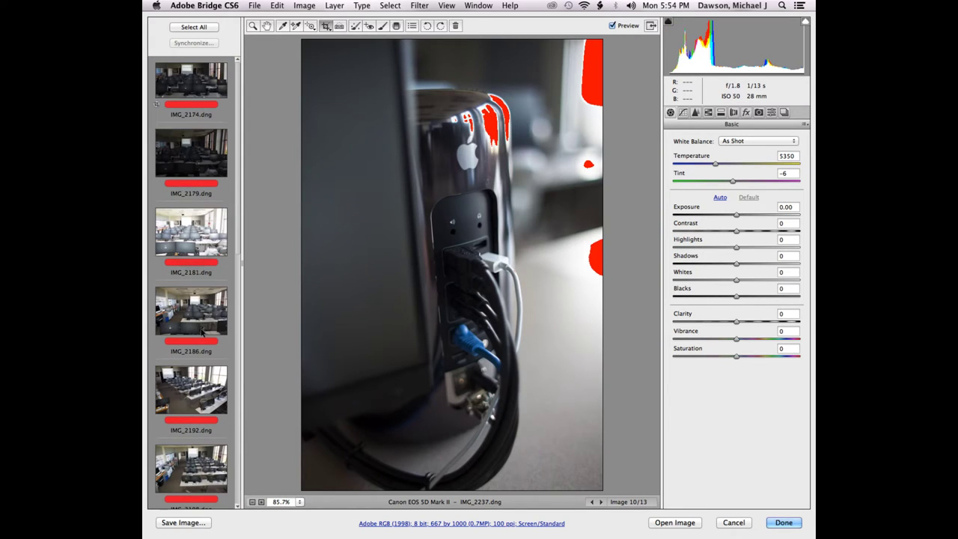
left_click(191, 153)
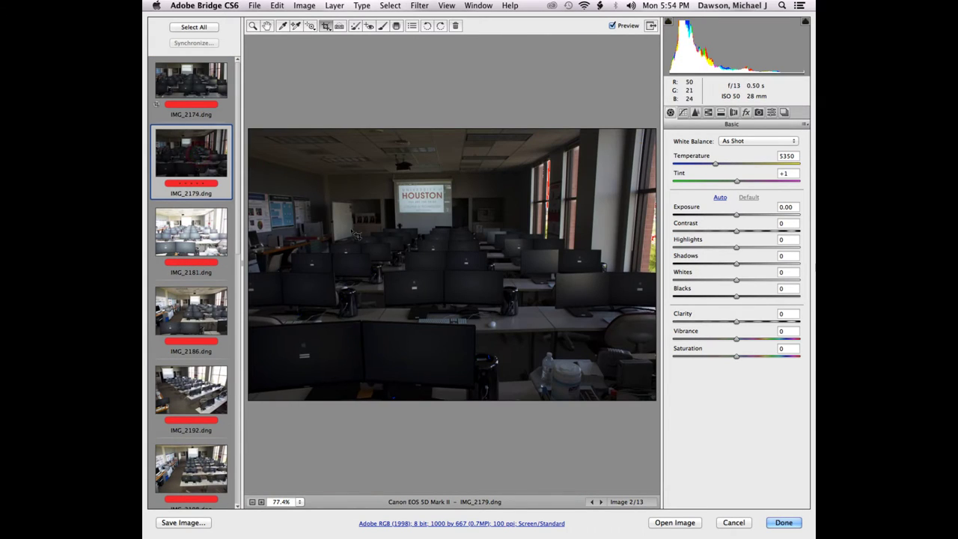
left_click(339, 25)
left_click_drag(319, 233, 558, 226)
key("Escape")
Straighten IMG_2179.dng along a line across the back of the room towards the windows, and apply the rotated crop
left_click(339, 25)
left_click_drag(344, 224, 553, 223)
left_click_drag(452, 229, 551, 224)
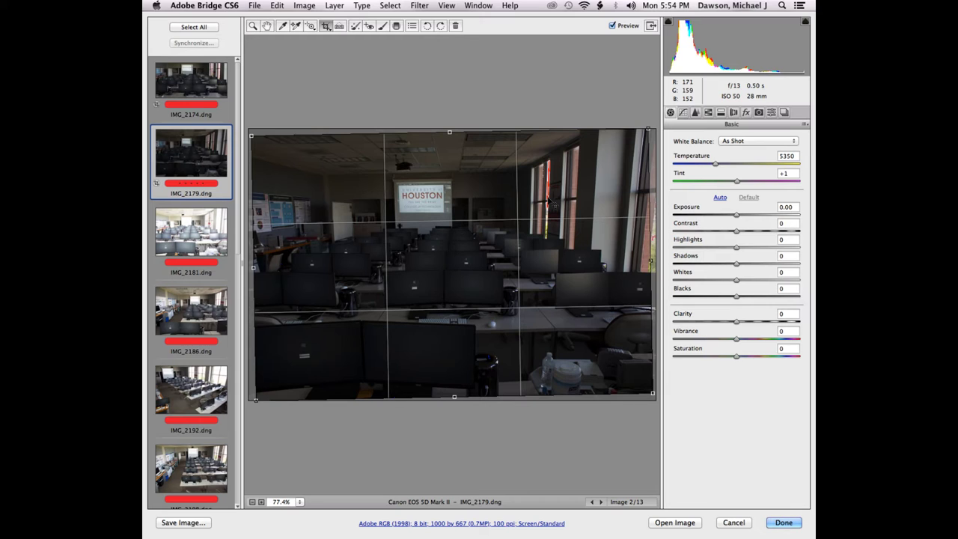
key("z")
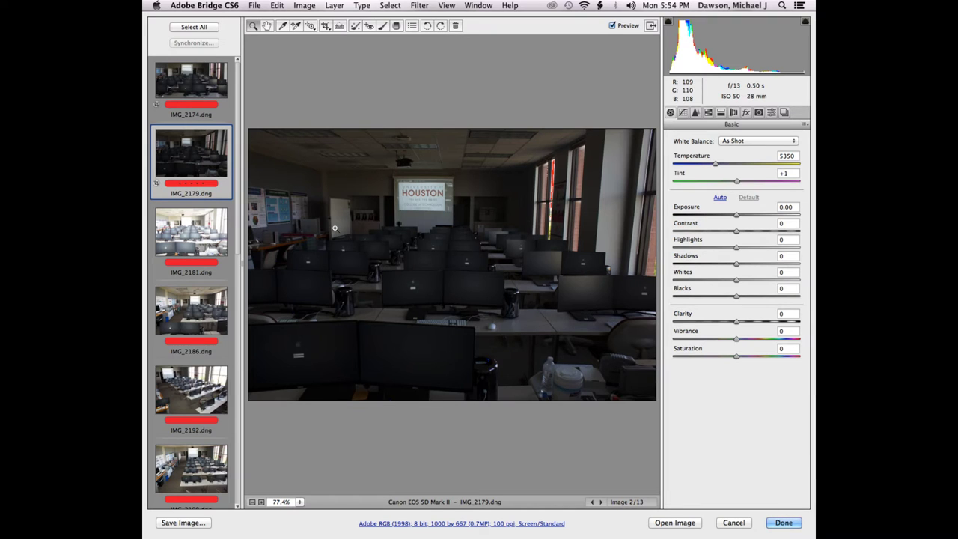
Select IMG_2174.dng and temporarily reveal the Reset and Open Copy alternatives
left_click(202, 86)
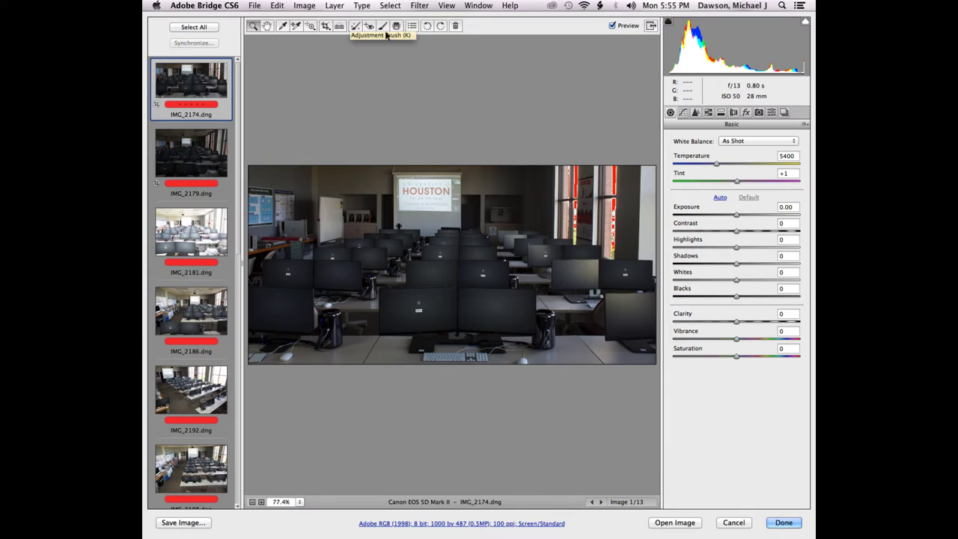
key("alt")
key("alt")
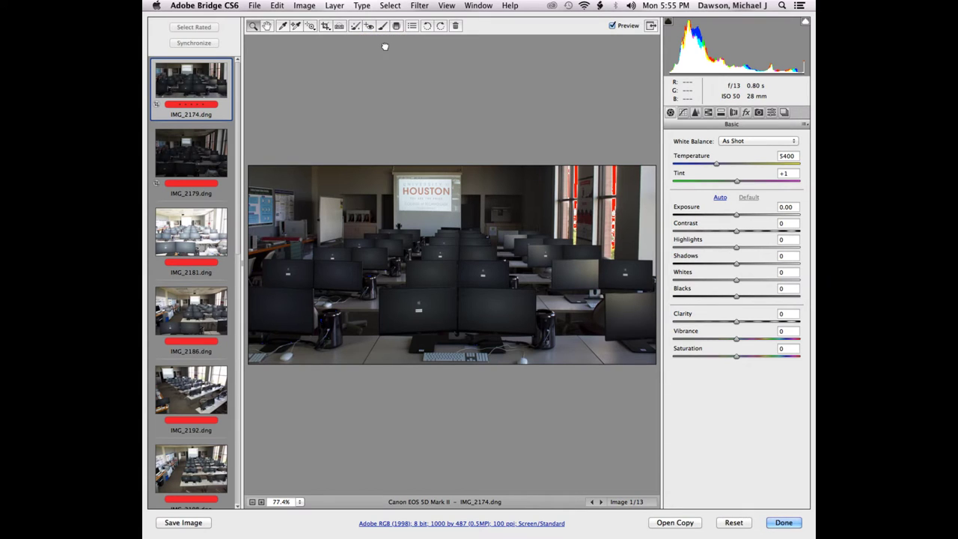
left_click(385, 46)
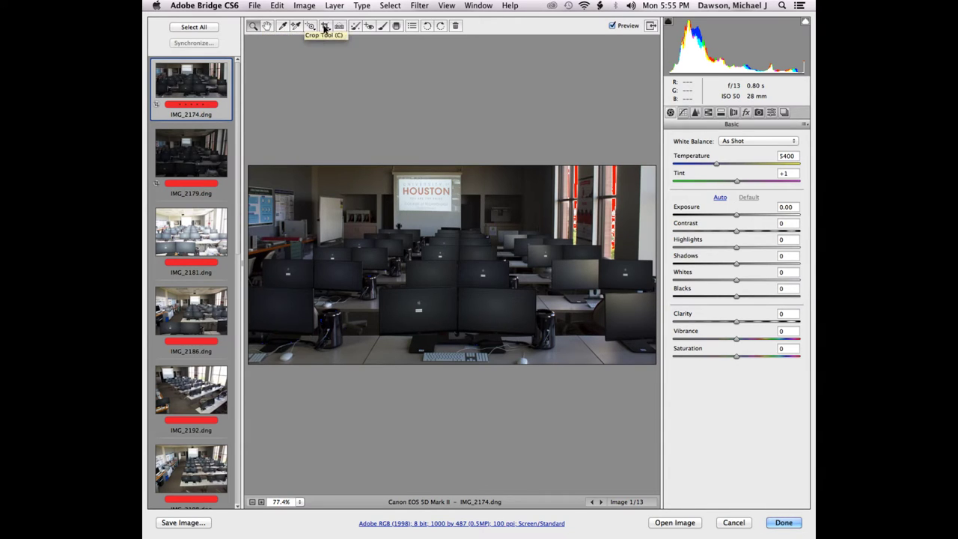
Sample the whiteboard in IMG_2174.dng with the White Balance tool at 300% zoom
left_click(282, 28)
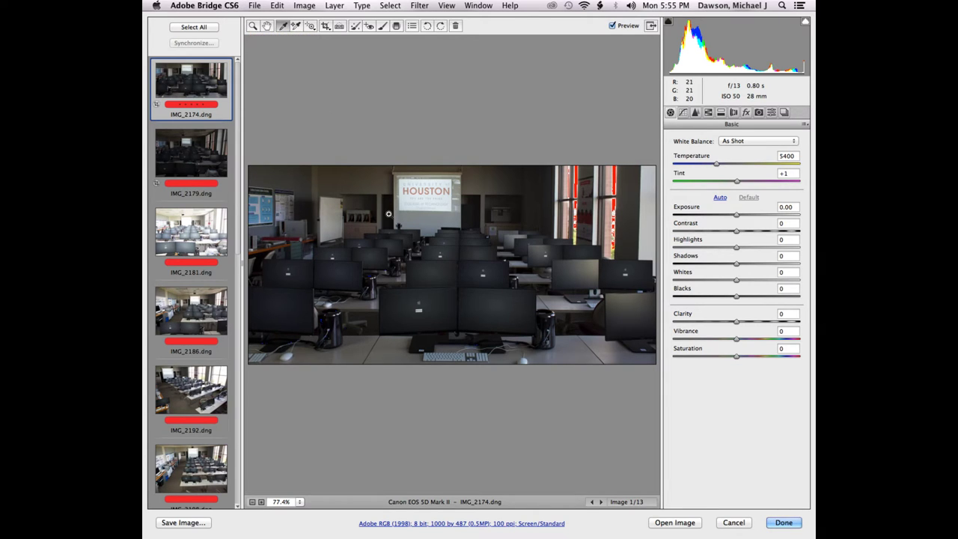
key("super+equal")
key("super+equal")
key("super+equal")
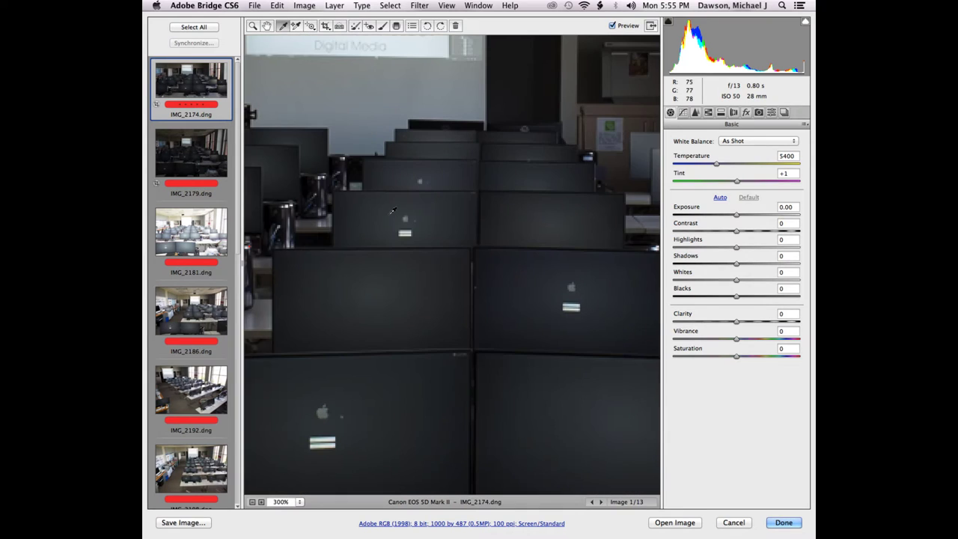
left_click_drag(387, 204, 467, 300)
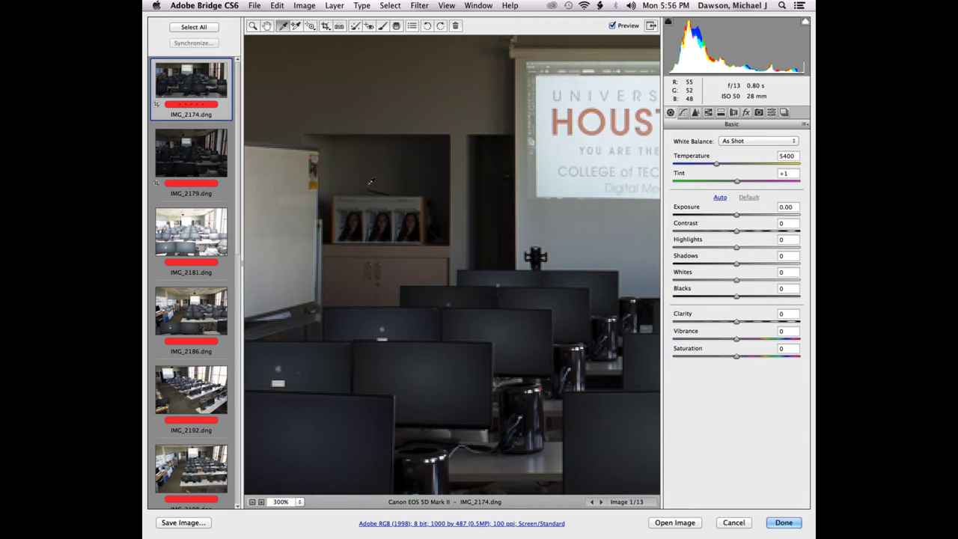
scroll(367, 175, "left", 5)
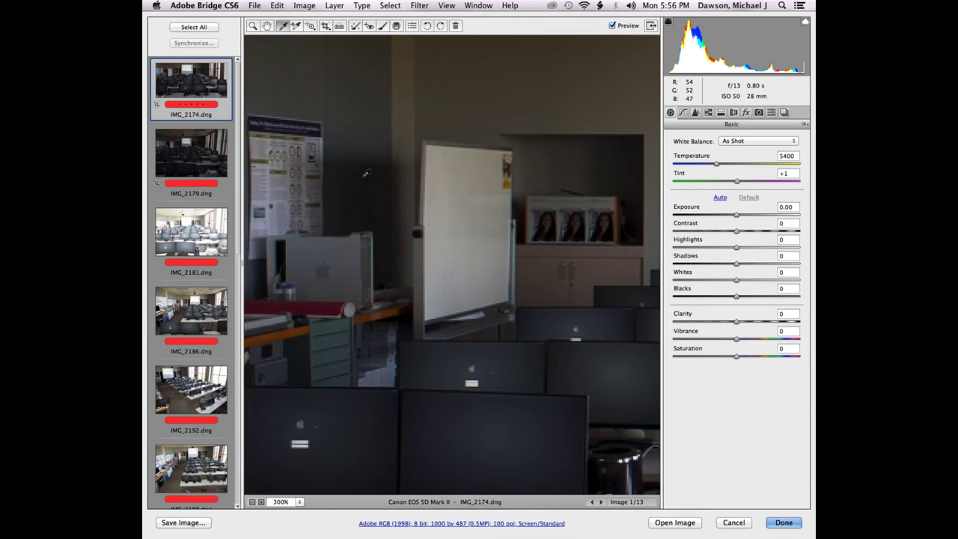
left_click(455, 238)
left_click(443, 193)
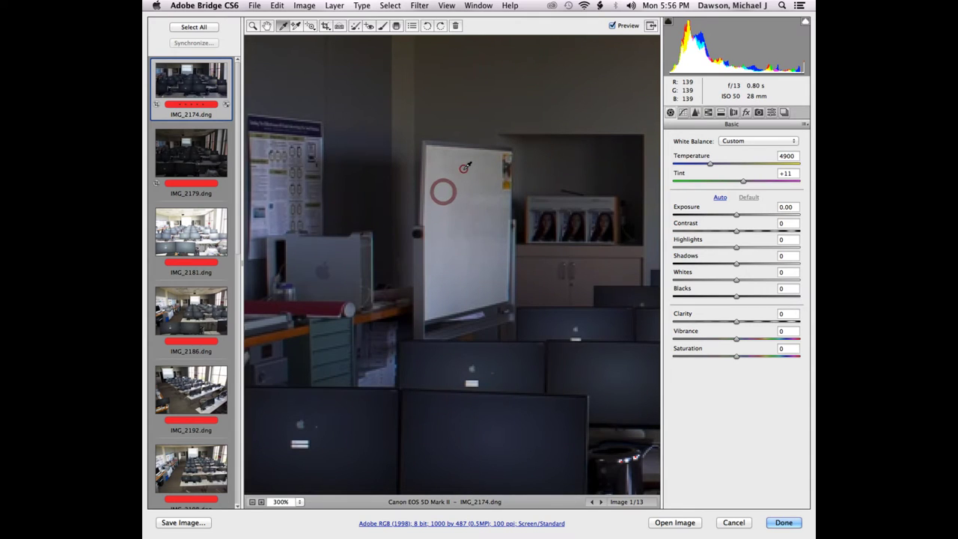
Try further white balance samples at different spots on the whiteboard
left_click(464, 169)
left_click(472, 226)
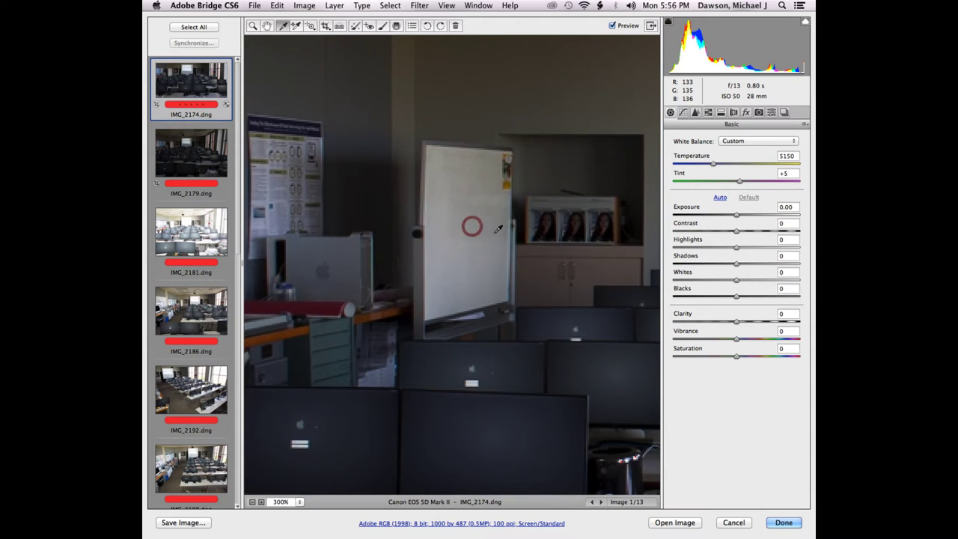
left_click(494, 232)
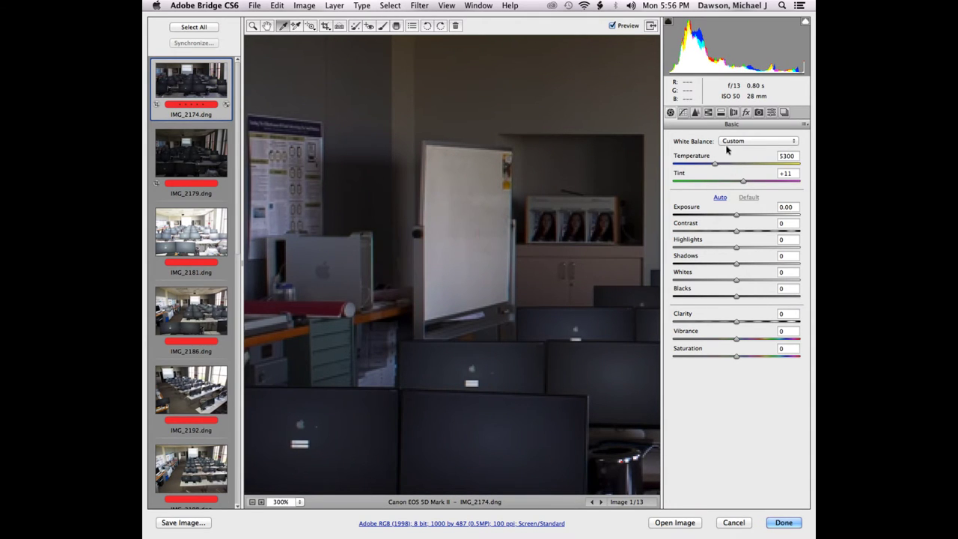
left_click(467, 265)
left_click(456, 212)
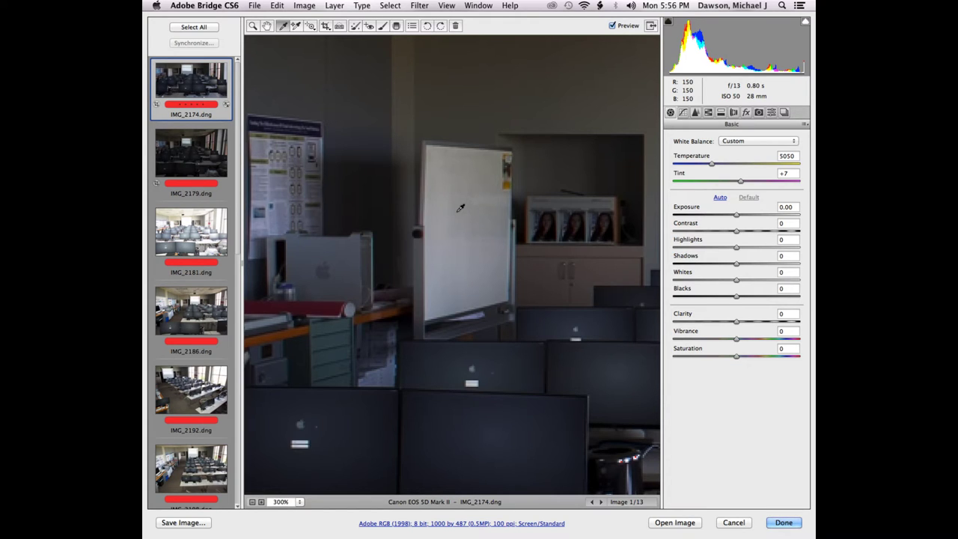
Compare white balance samples from the whiteboard and the silver computer case beside it, and finish with a sample from the case's upper part
scroll(566, 216, "right", 10)
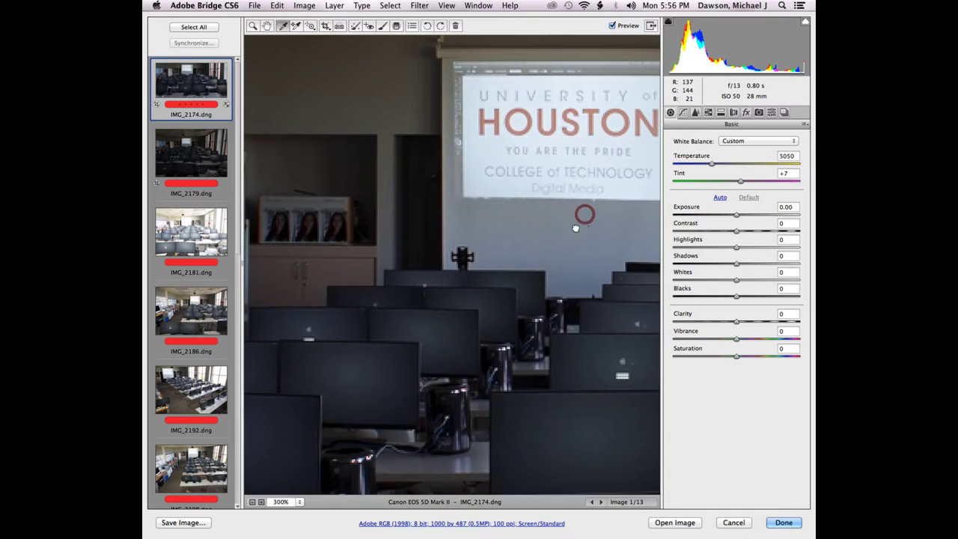
scroll(574, 227, "right", 15)
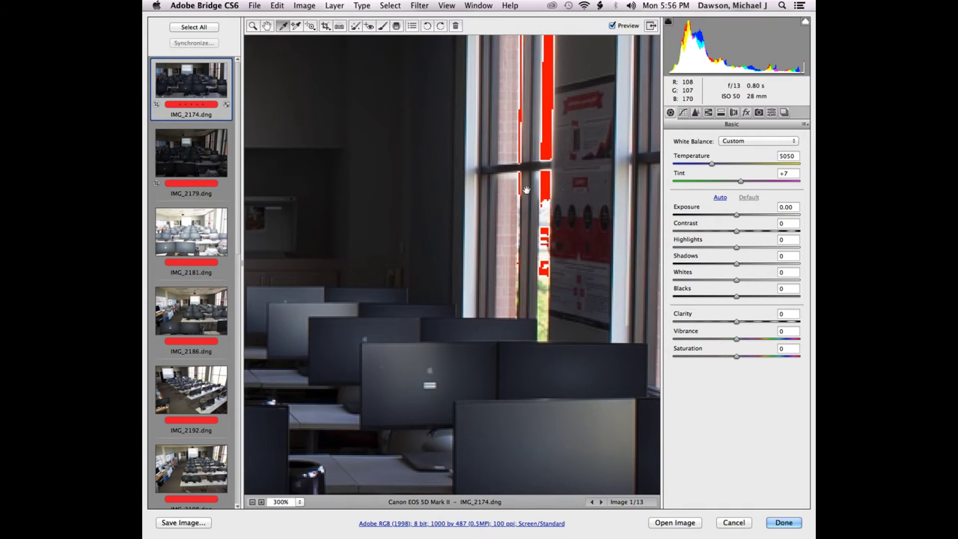
mouse_move(410, 209)
left_mouse_down()
mouse_move(707, 252)
mouse_move(418, 214)
mouse_move(565, 224)
left_mouse_up()
left_click_drag(488, 249, 620, 259)
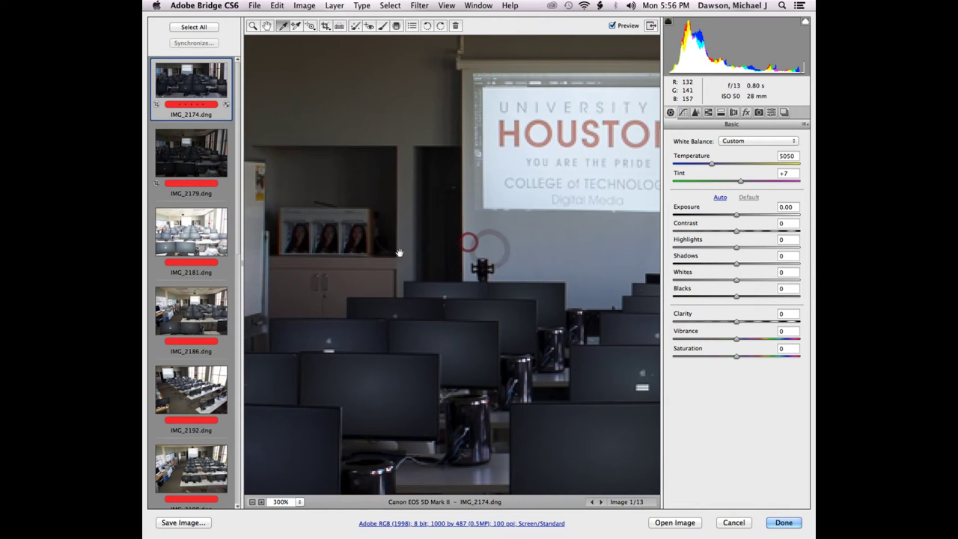
left_click_drag(368, 248, 534, 257)
left_click_drag(364, 248, 485, 254)
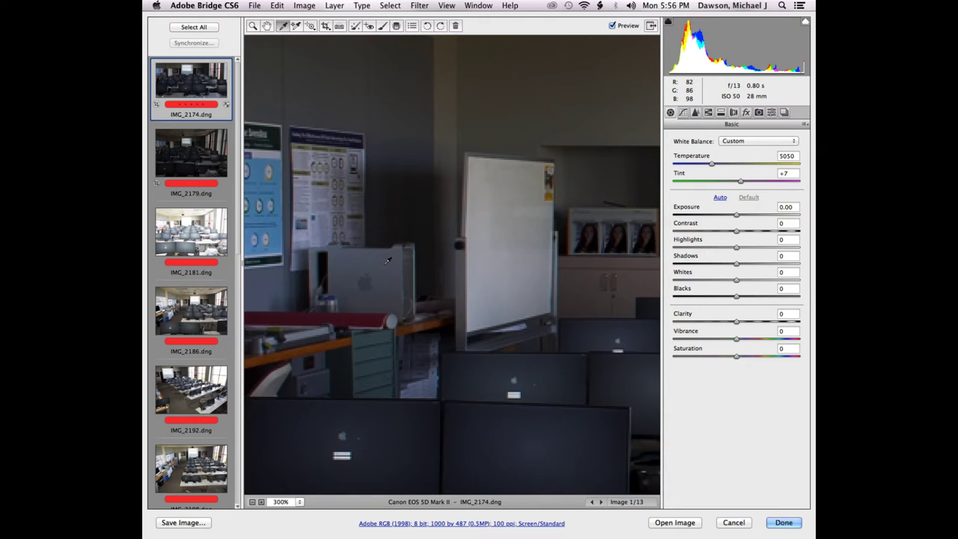
left_click(386, 295)
left_click(491, 231)
left_click(379, 291)
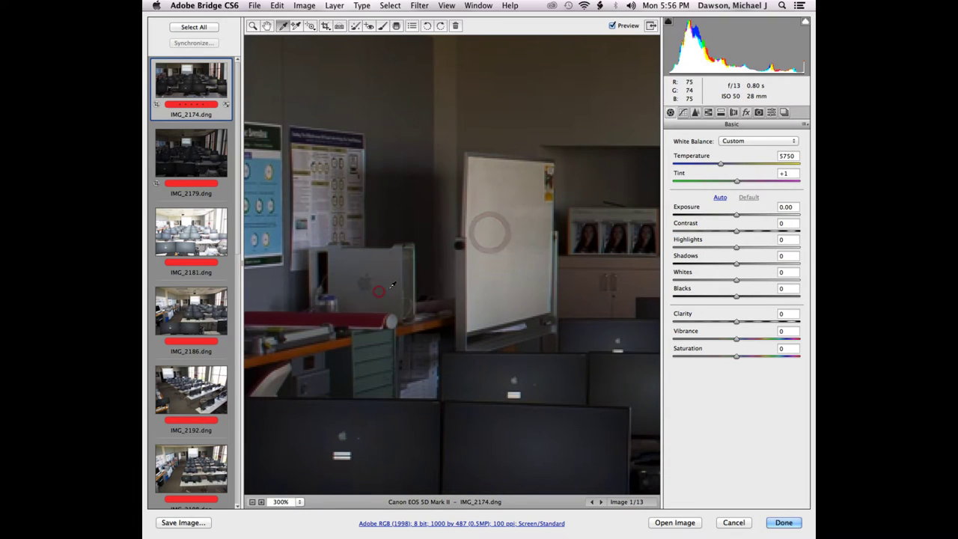
left_click(485, 229)
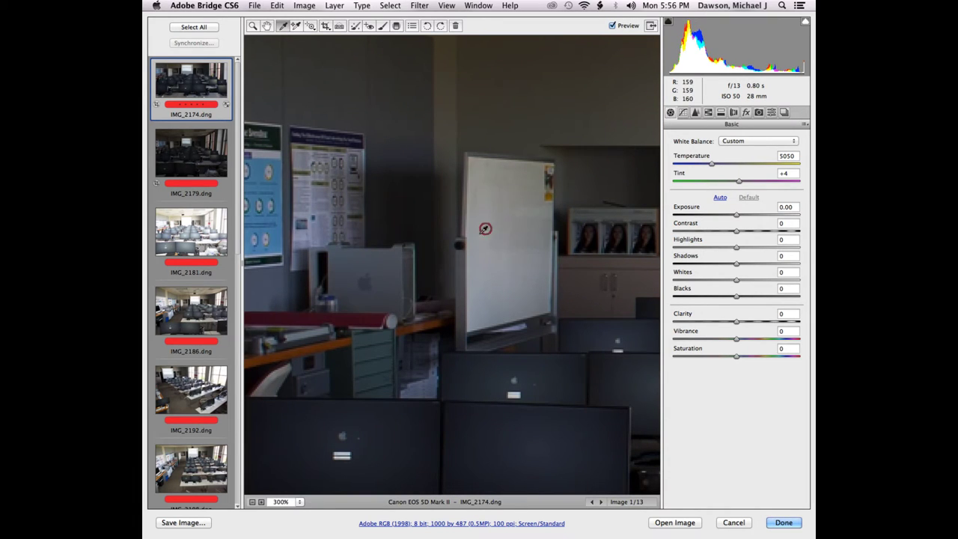
left_click(384, 299)
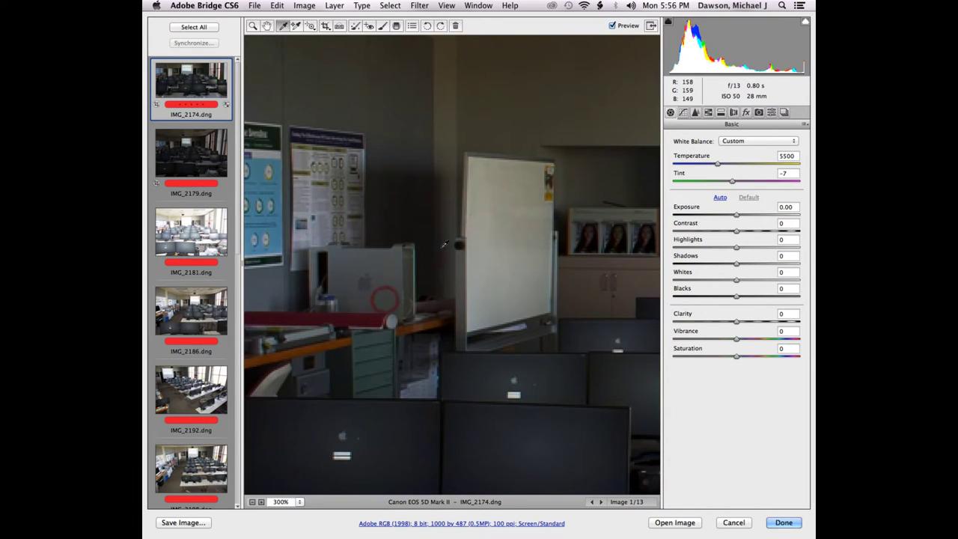
left_click(388, 265)
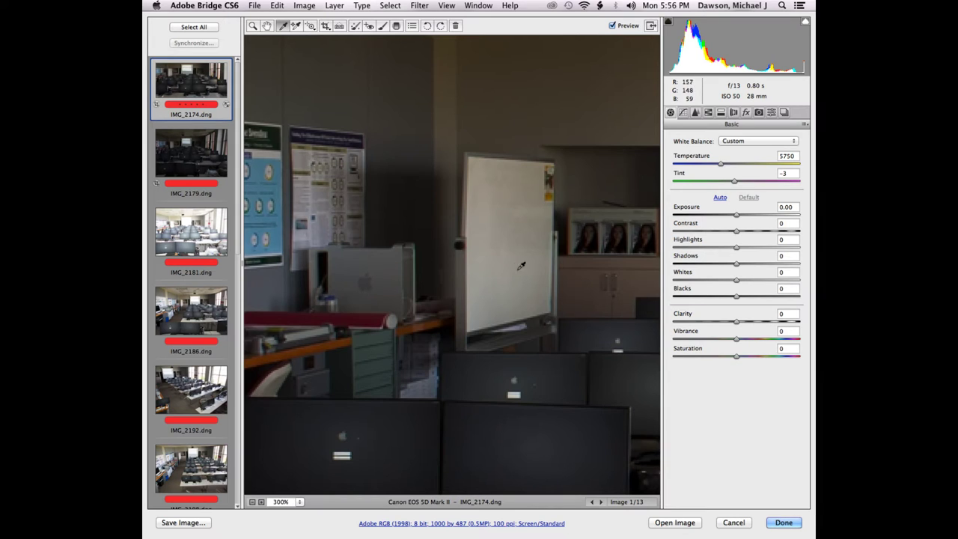
Try white balance samples on the whiteboard's near edge and on the black stand of the front monitor
left_click(493, 263)
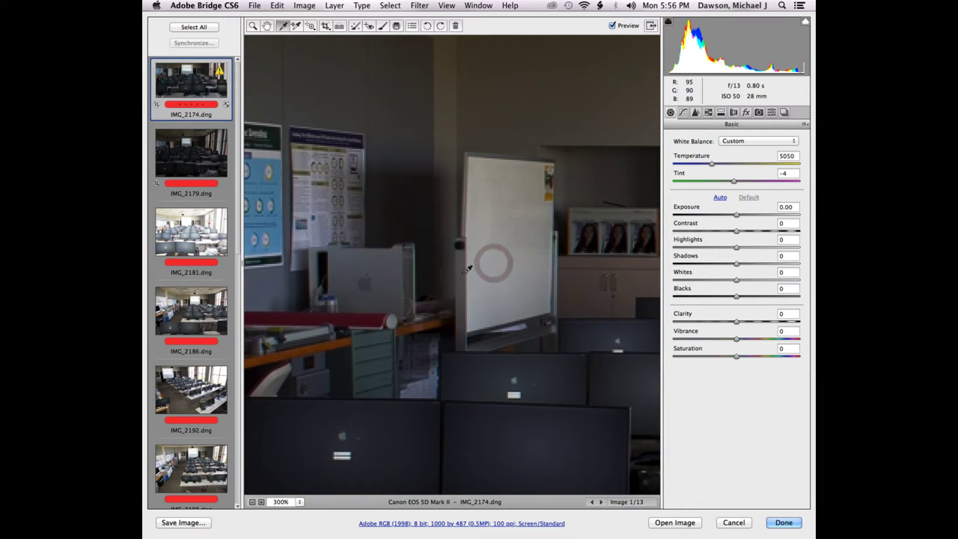
left_click(461, 271)
left_click(488, 271)
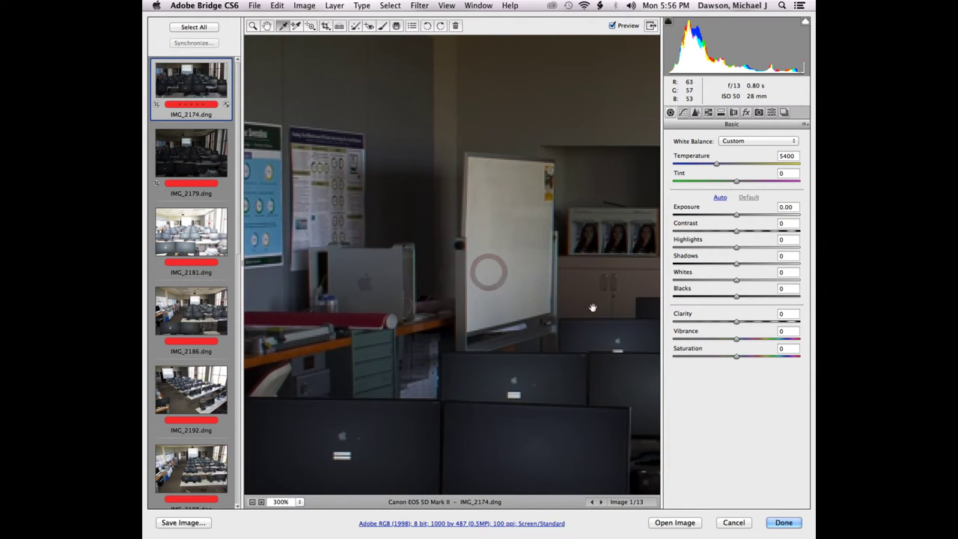
left_click_drag(592, 306, 360, 58)
left_click_drag(511, 209, 346, 109)
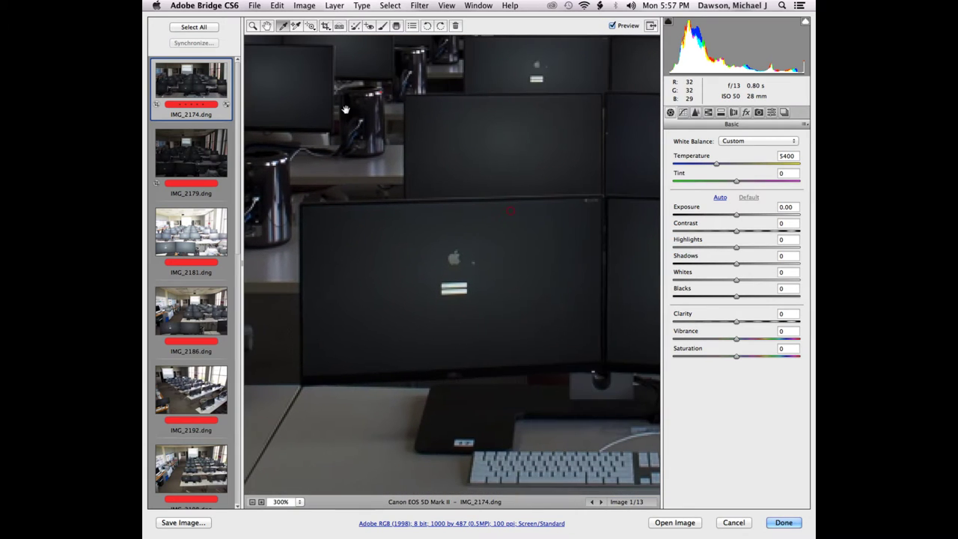
left_click(492, 424)
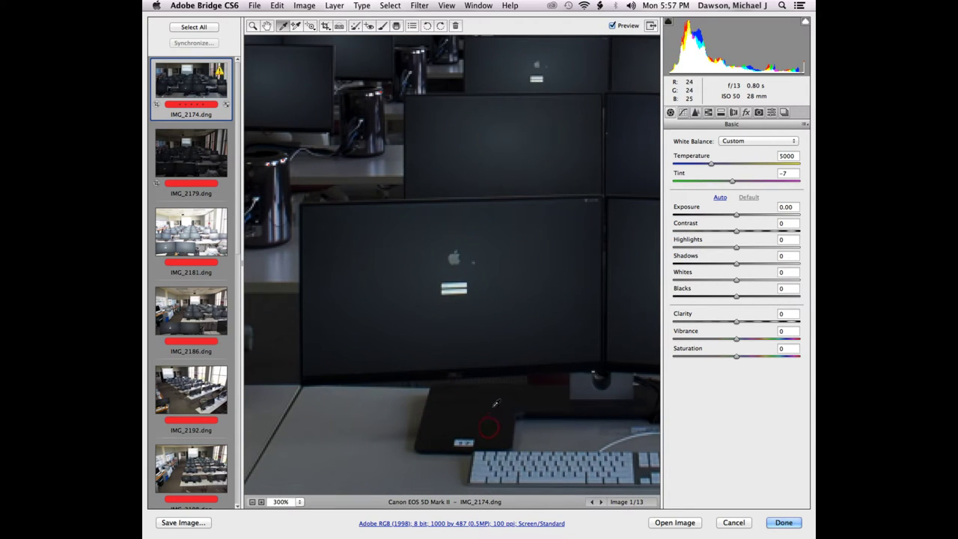
Try white balance samples on the blank area of the projection screen below the Houston logo
left_click_drag(493, 404, 401, 426)
scroll(401, 425, "up", 10)
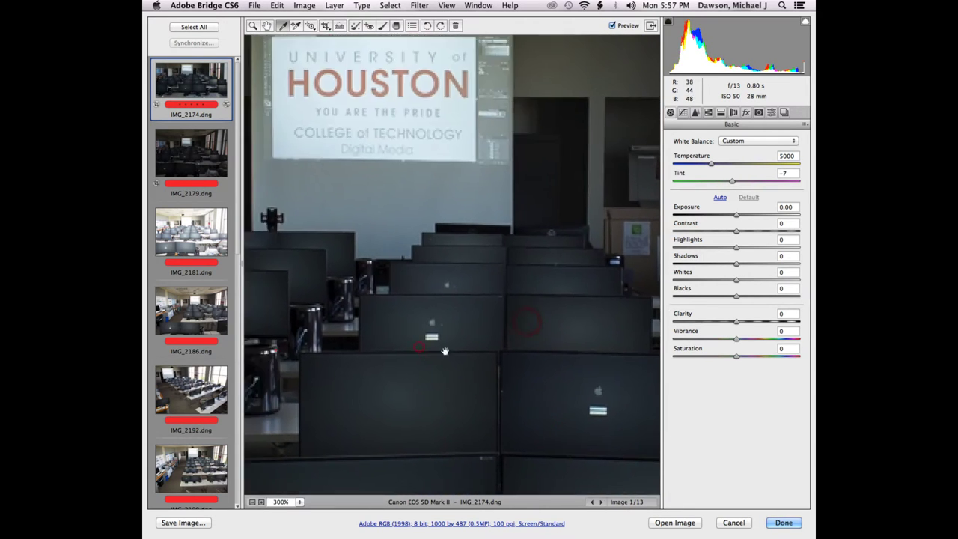
left_click(386, 185)
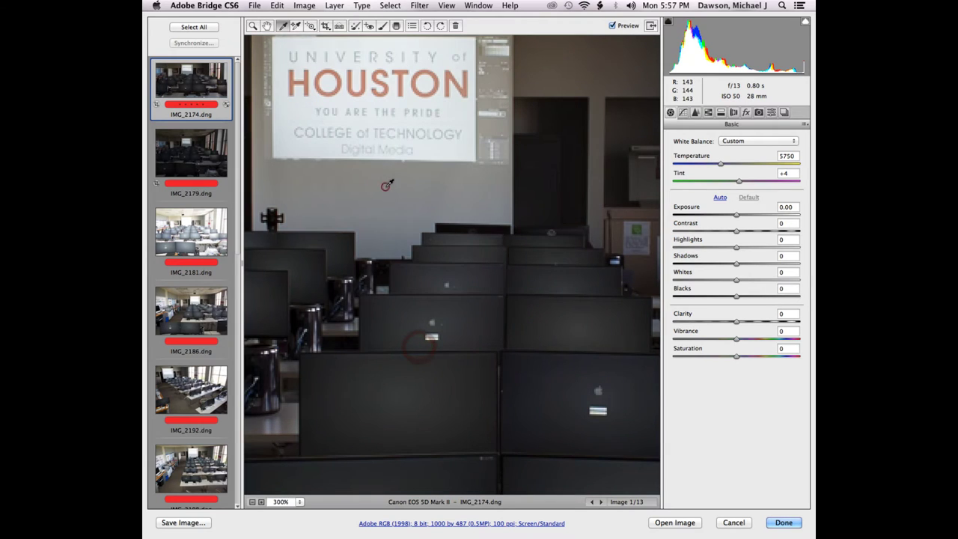
left_click(350, 186)
left_click_drag(350, 186, 439, 223)
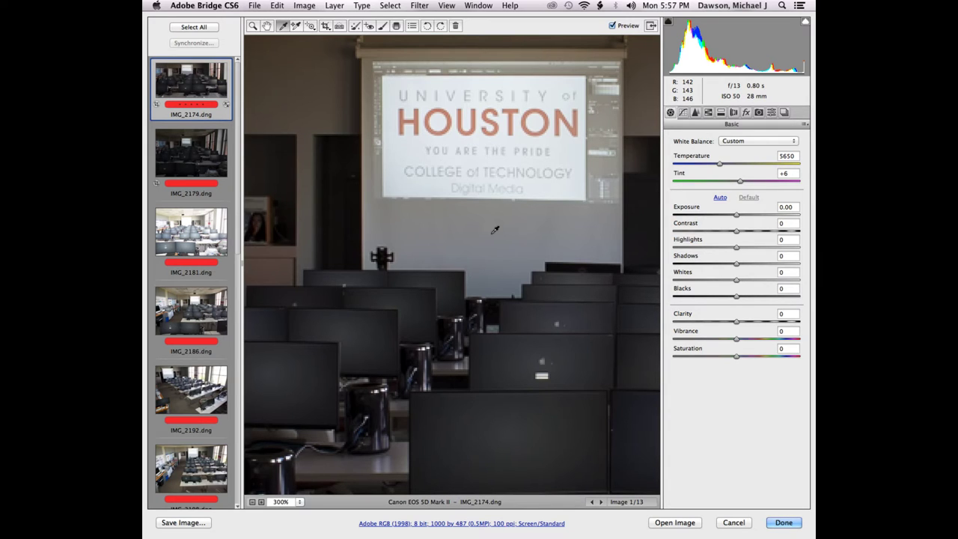
Review the Camera Raw Preferences and close them without changing anything
key("super+minus")
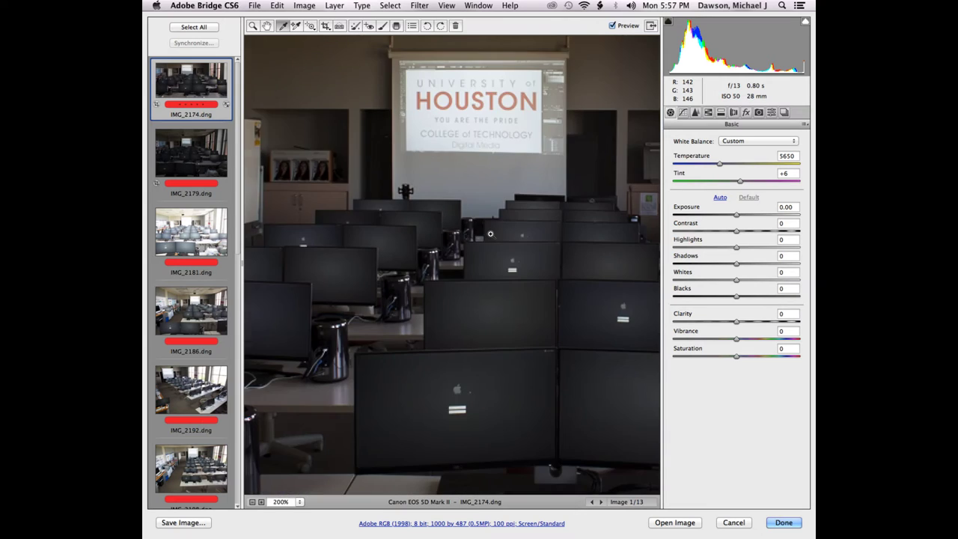
key("super+minus")
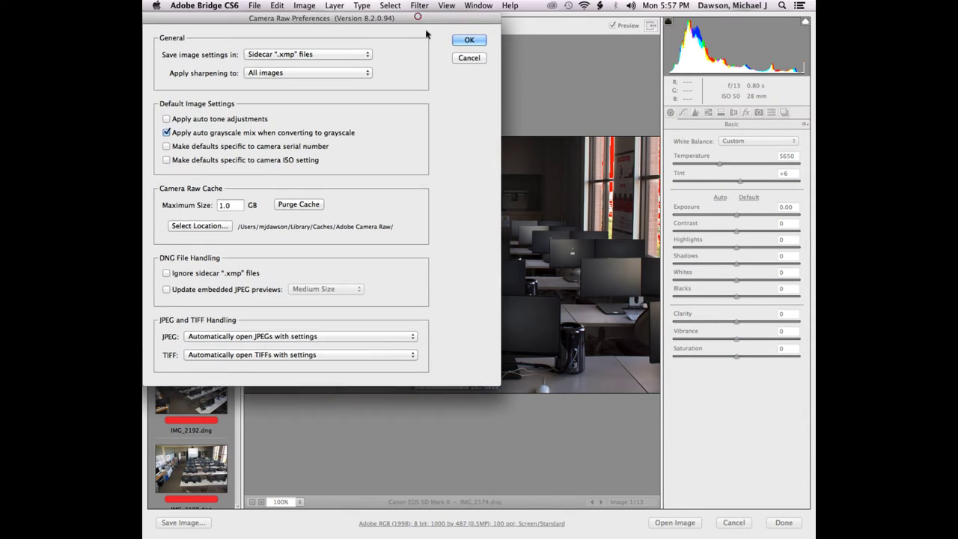
left_click_drag(417, 18, 447, 54)
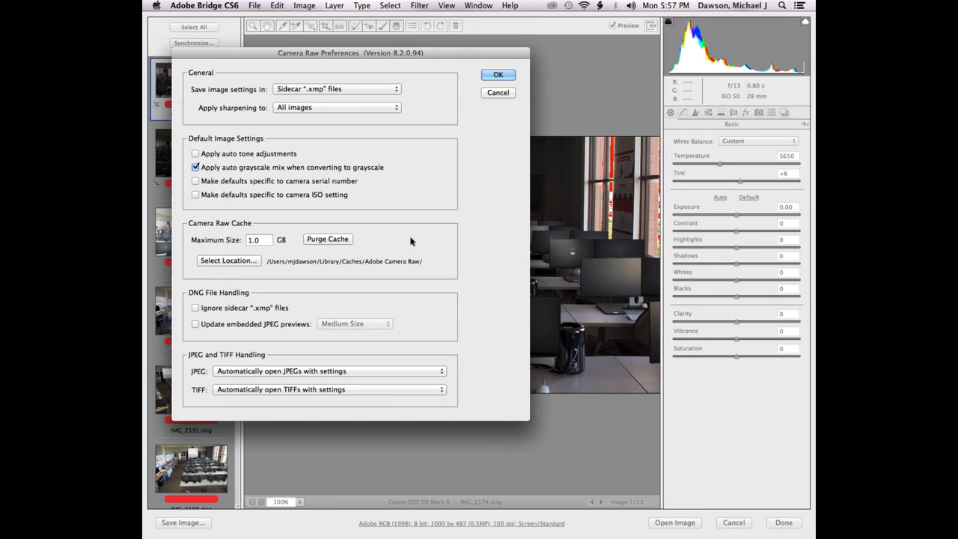
left_click(491, 93)
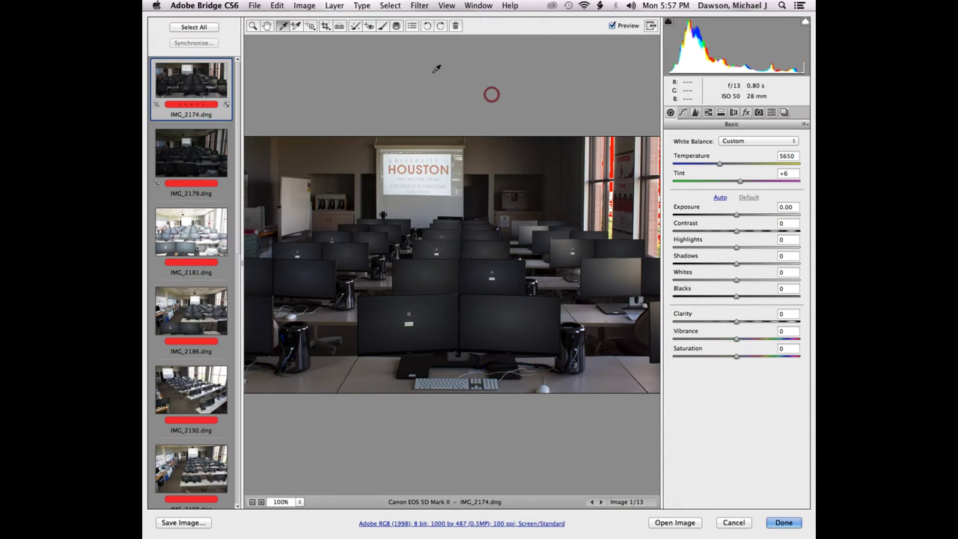
Rotate IMG_2174.dng counter-clockwise and back clockwise, and toggle the Camera Raw window out of full screen and back
left_click(427, 26)
left_click(440, 26)
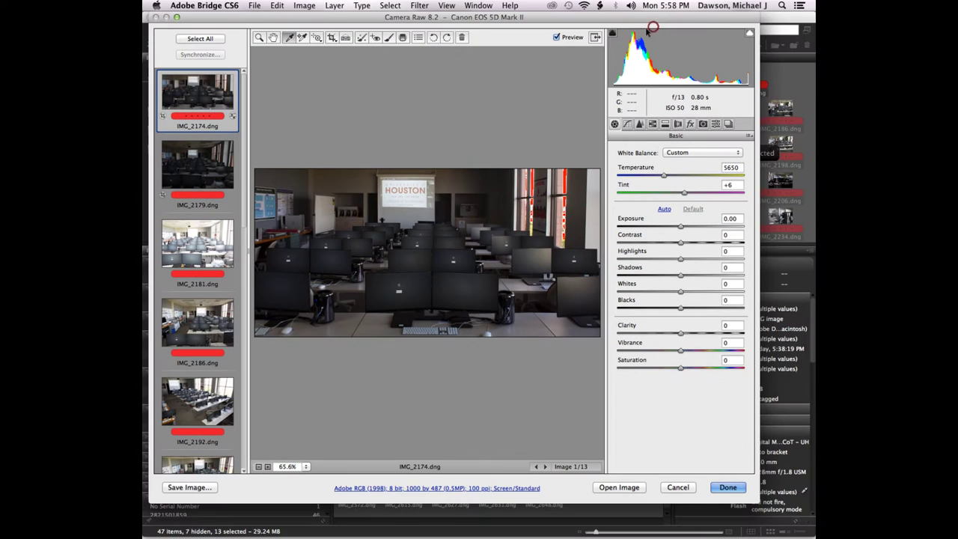
left_click(651, 25)
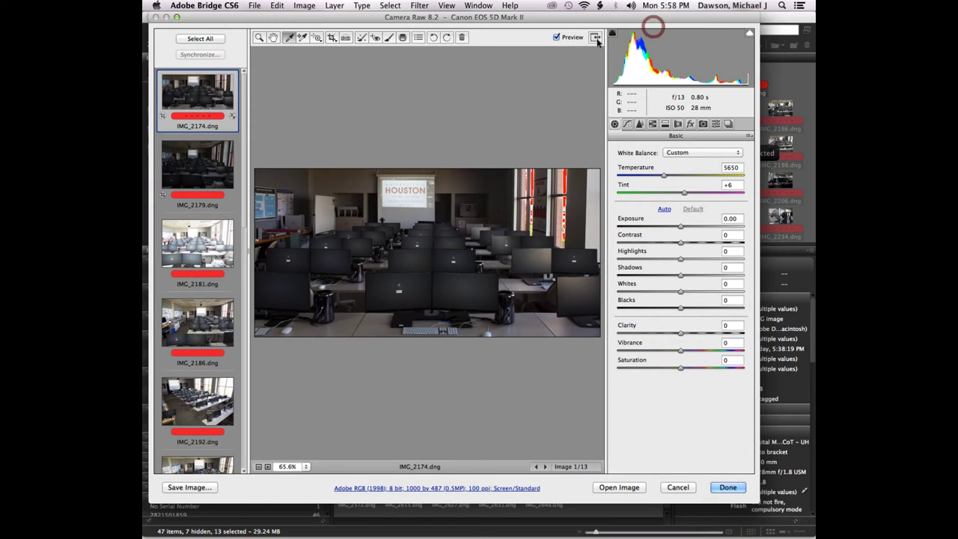
left_click(596, 37)
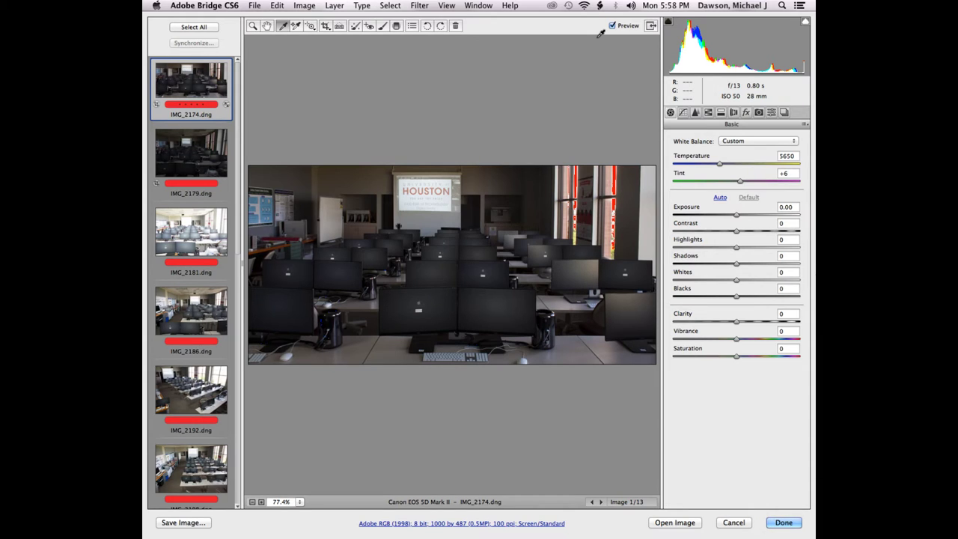
left_click(651, 26)
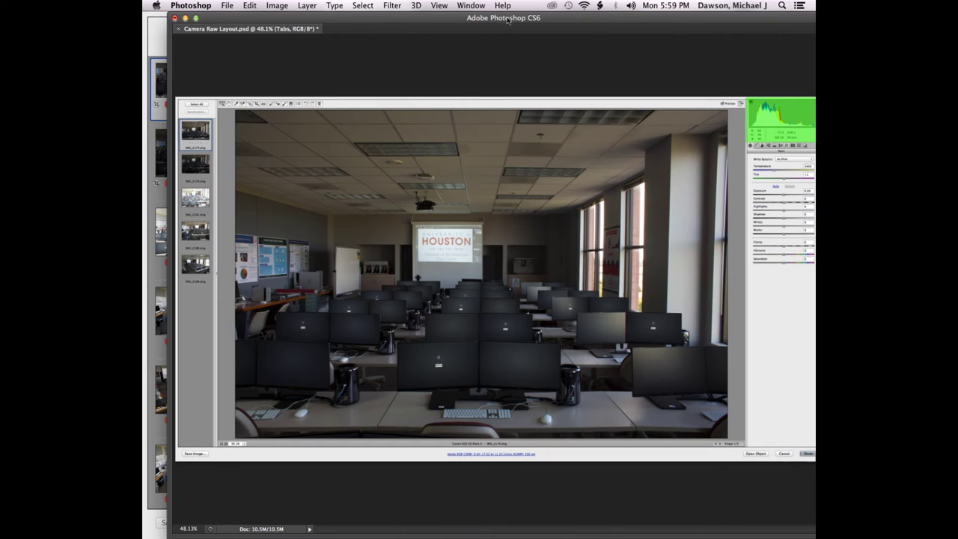
Look over the annotated interface in Camera Raw Layout.psd in Photoshop, and return to the Camera Raw window
left_click_drag(508, 18, 465, 17)
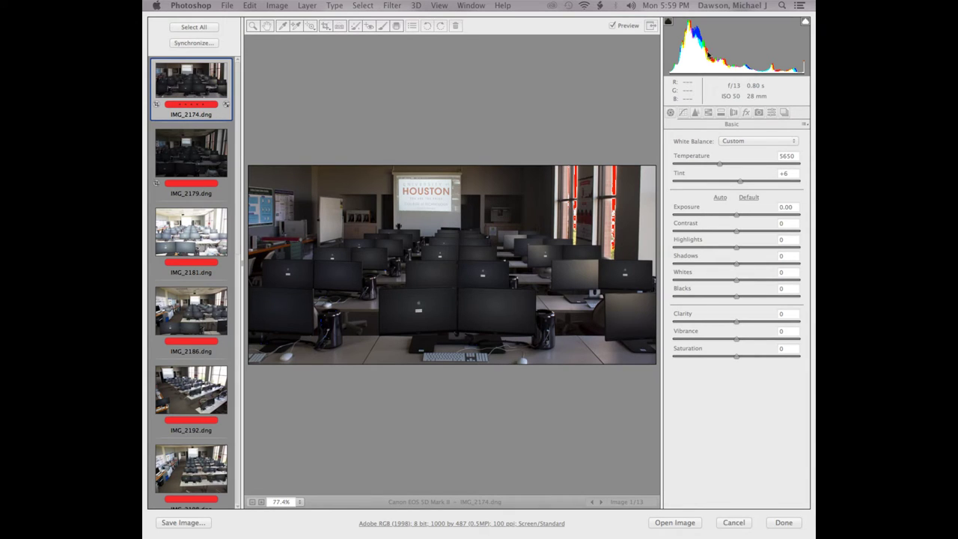
left_click(747, 44)
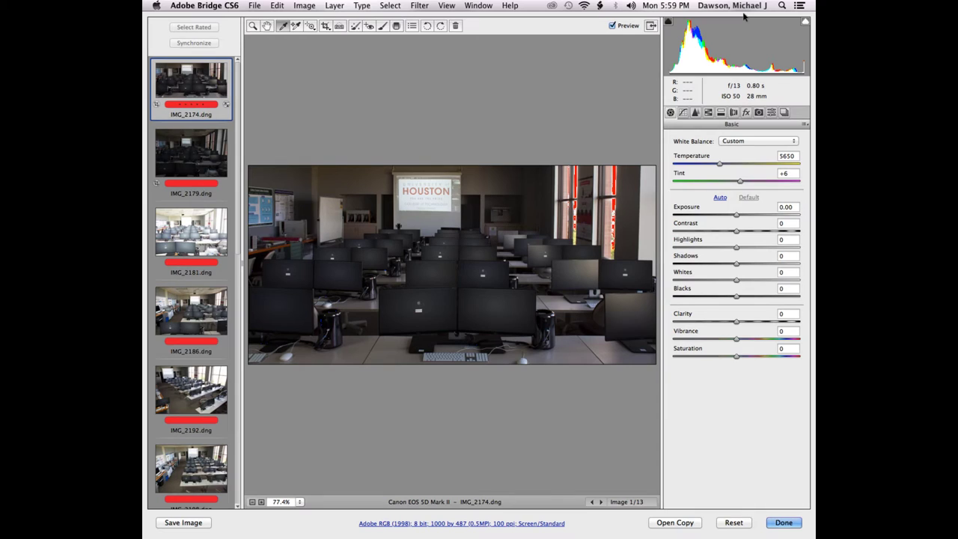
key("alt")
Try lowering the exposure of IMG_2174.dng to -5.00, and toggle the highlight and shadow clipping warnings
left_click_drag(732, 216, 738, 216)
double_click(738, 216)
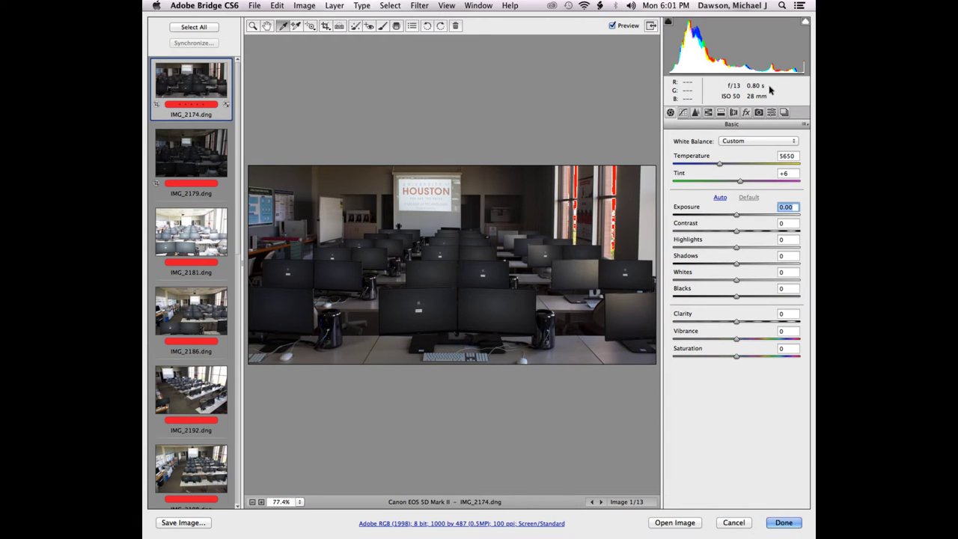
left_click_drag(737, 216, 700, 219)
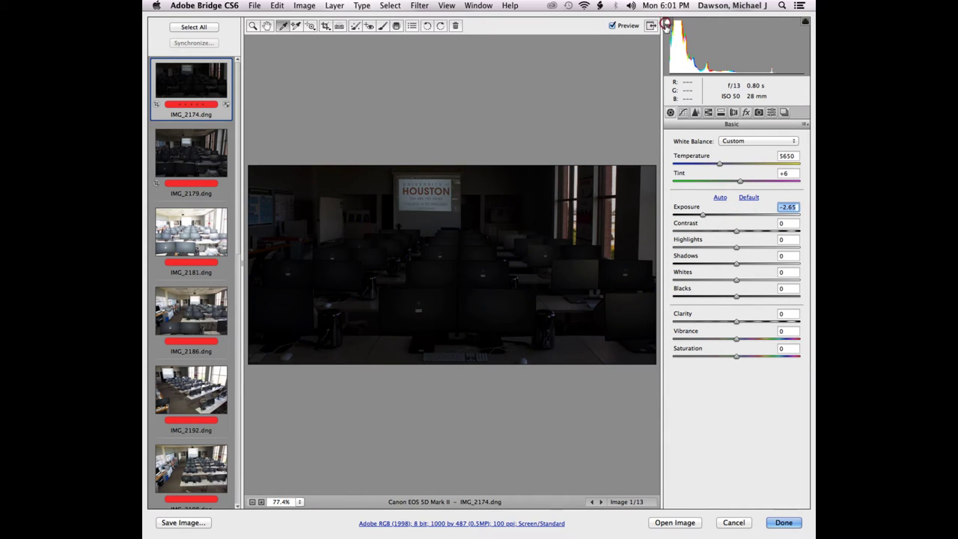
left_click_drag(696, 215, 672, 217)
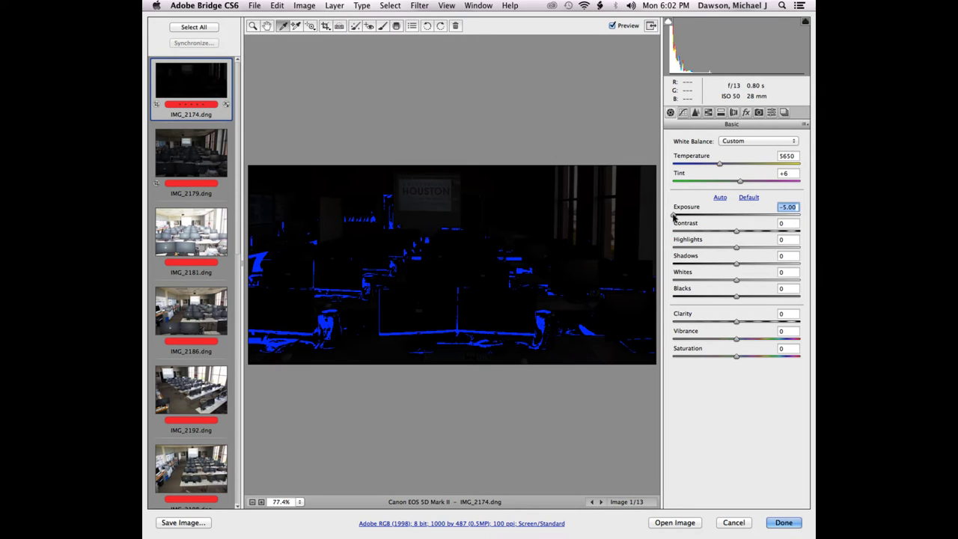
left_click(804, 24)
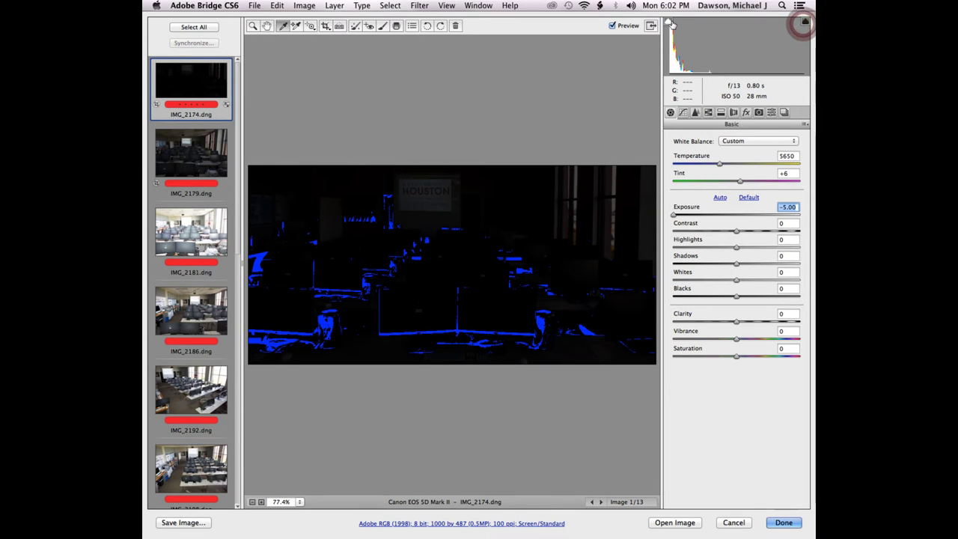
left_click(671, 23)
left_click(672, 23)
Try raising the exposure to +5.00, and return it to 0.00
left_click_drag(716, 216, 802, 219)
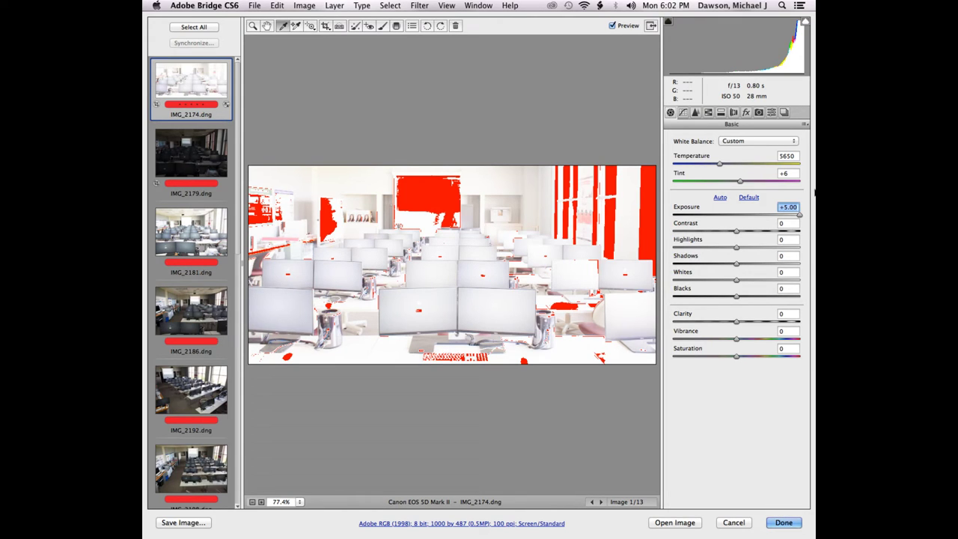
left_click(739, 216)
left_click_drag(739, 215, 737, 215)
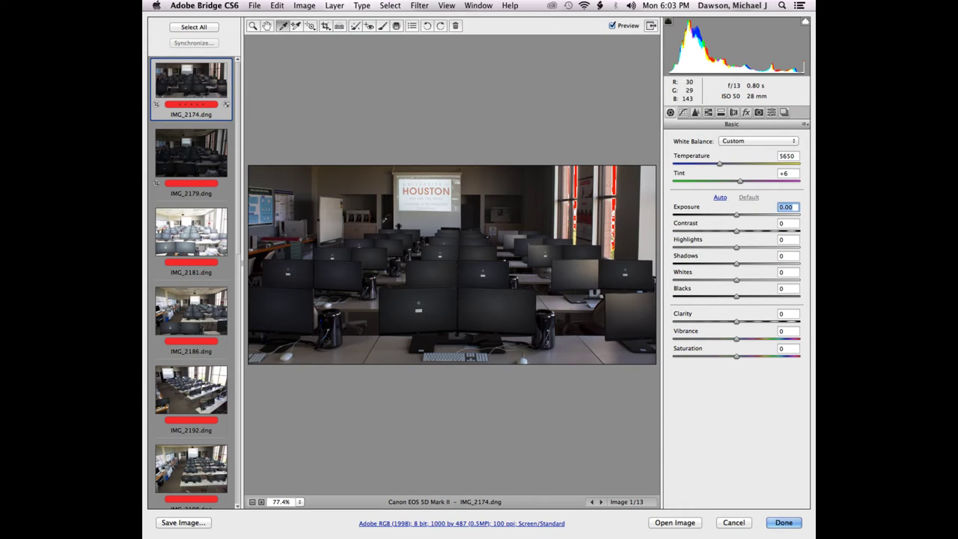
Sample white balance from the whiteboard, and finish with a sample from the blank projection screen below the Houston logo
left_click(327, 222)
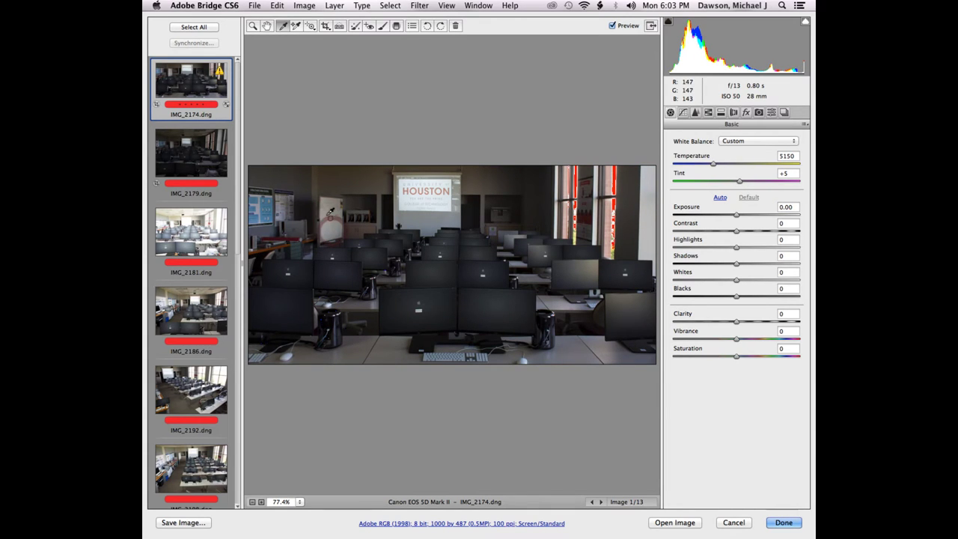
left_click(324, 210)
left_click(420, 220)
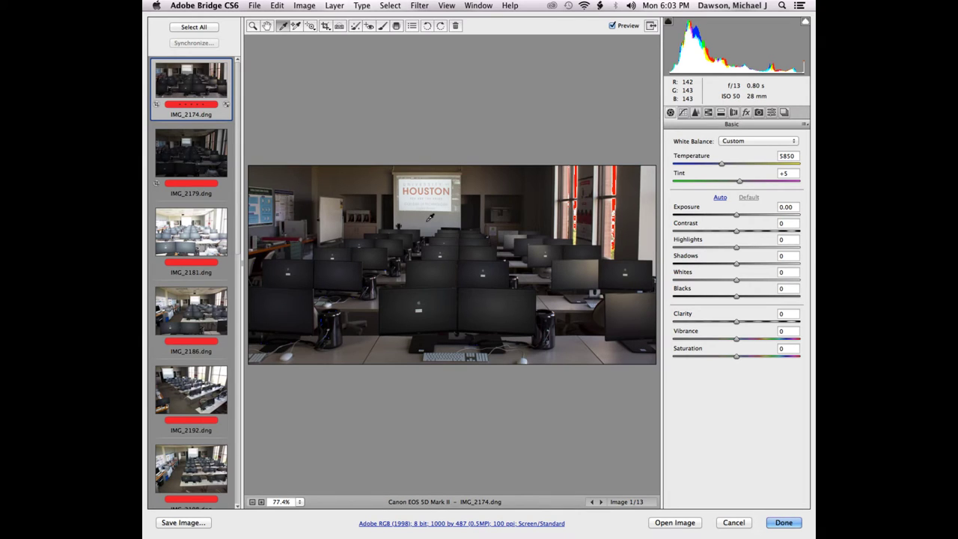
Try the Daylight white balance preset on IMG_2174.dng, and return to the Custom setting
left_click(753, 147)
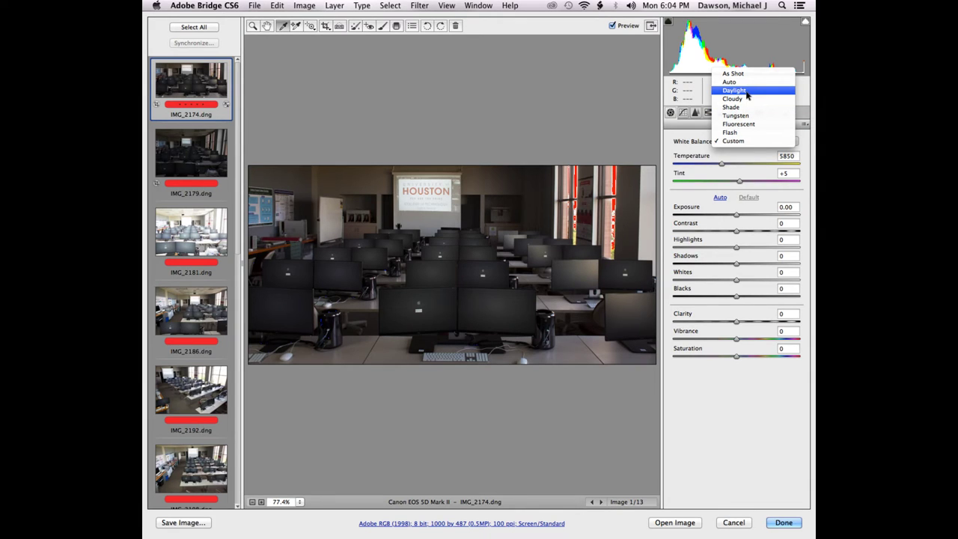
left_click(746, 92)
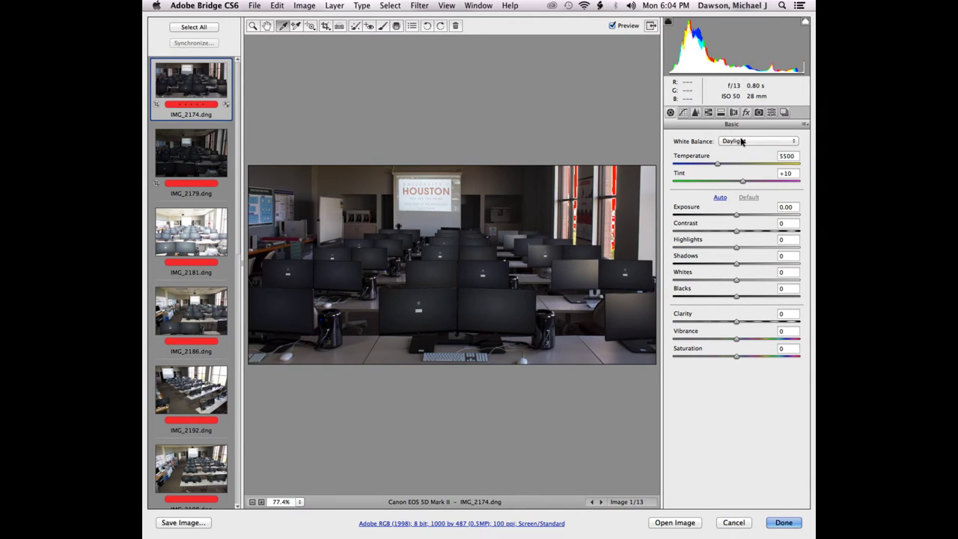
left_click(741, 141)
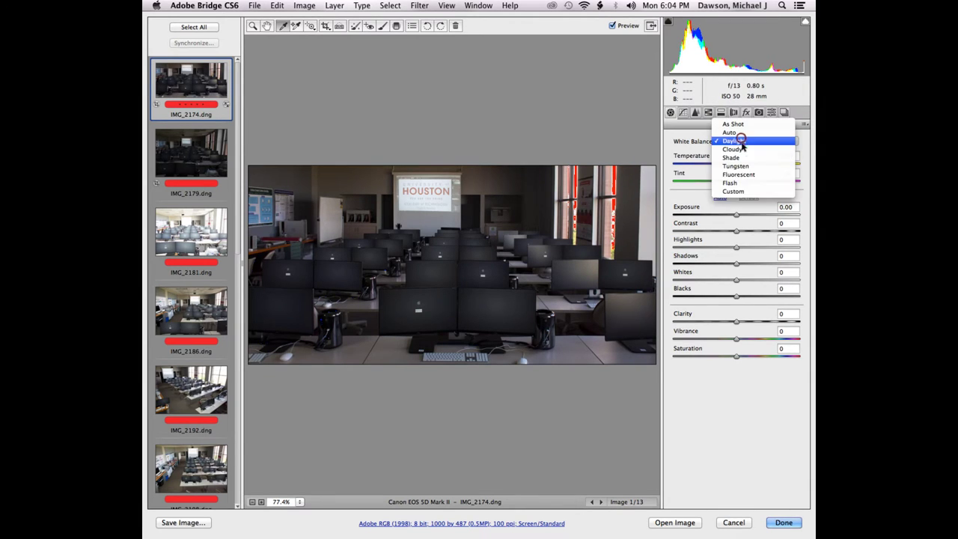
left_click(751, 192)
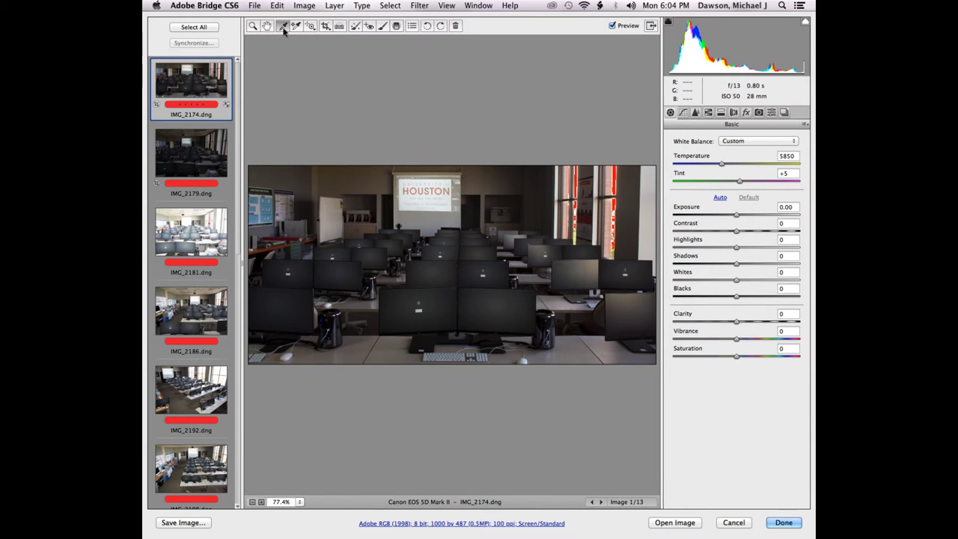
Resample white balance from the projection screen below the logo, fine-tune the temperature slightly, and apply the Camera Raw edits
left_click(417, 221)
left_click(735, 143)
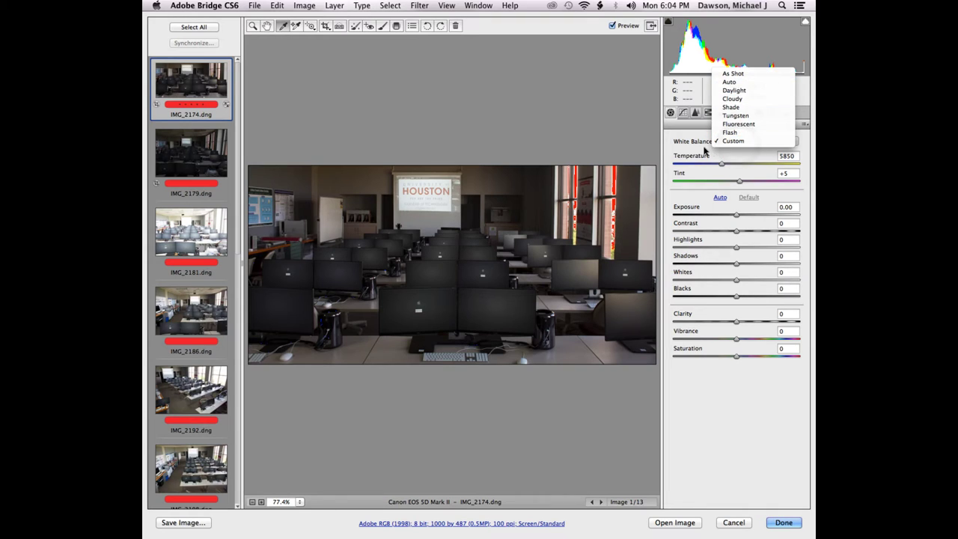
left_click(702, 151)
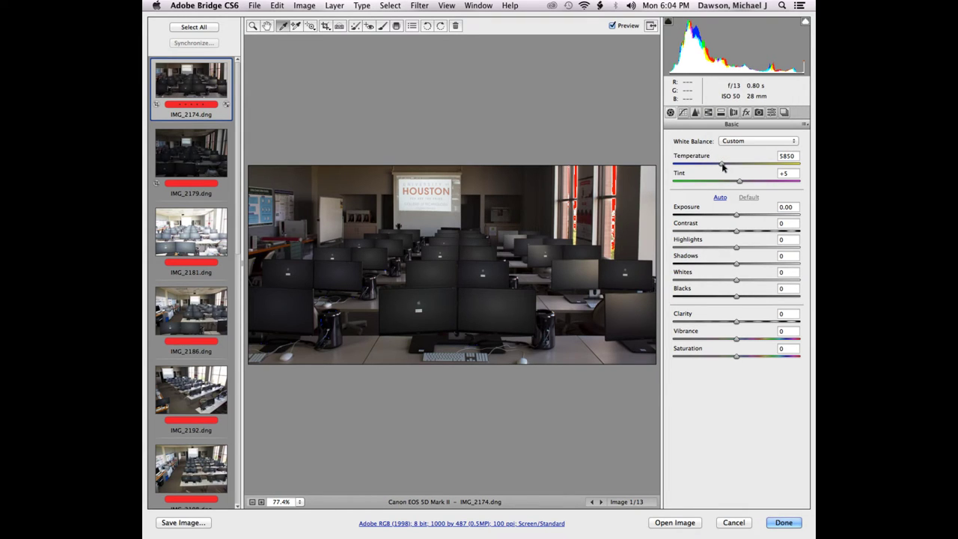
left_click_drag(723, 168, 720, 166)
left_click(783, 522)
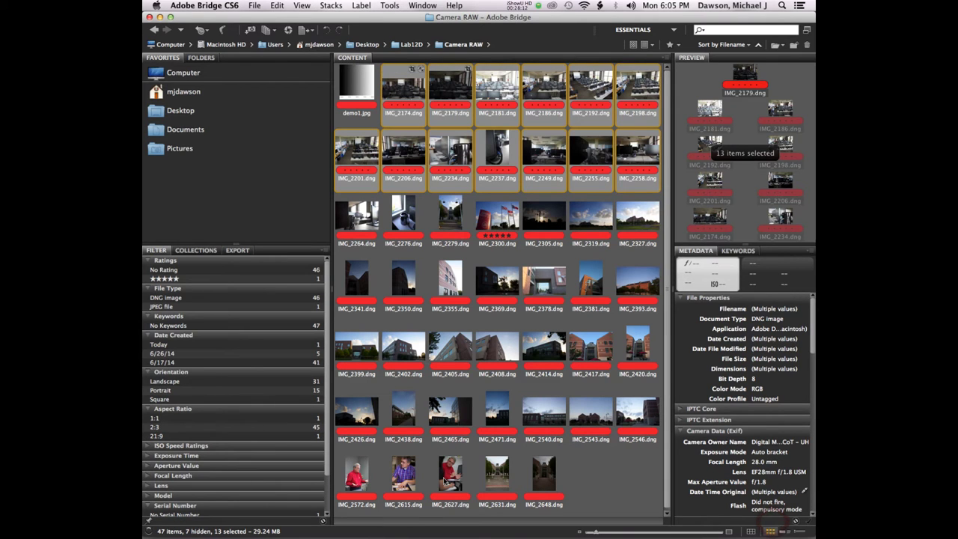
Open the portrait IMG_2572.dng of the man in the red shirt in Camera Raw
left_click(448, 479)
left_click(359, 473)
double_click(359, 473)
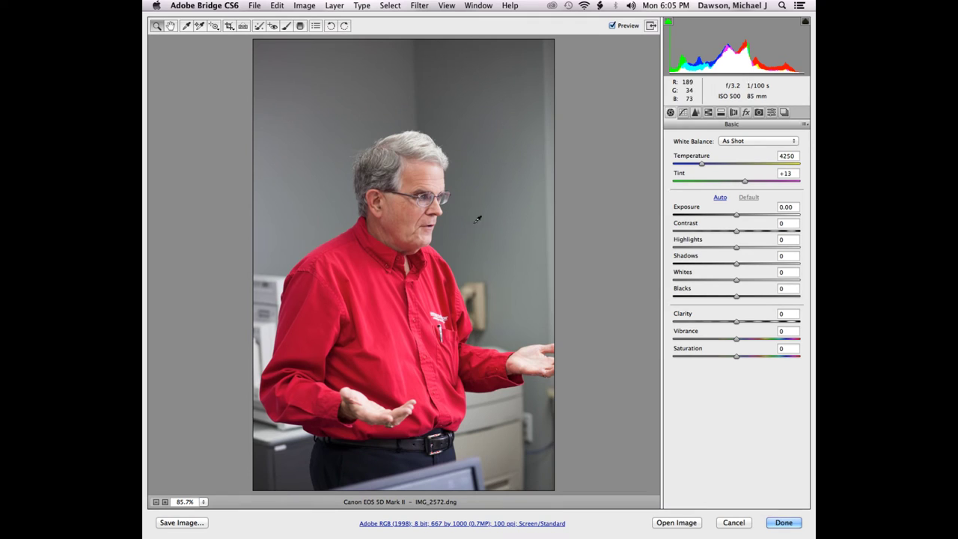
Compare White Balance tool samples on the grey walls behind the man, finishing with one from the wall behind his back
key("i")
left_click(311, 98)
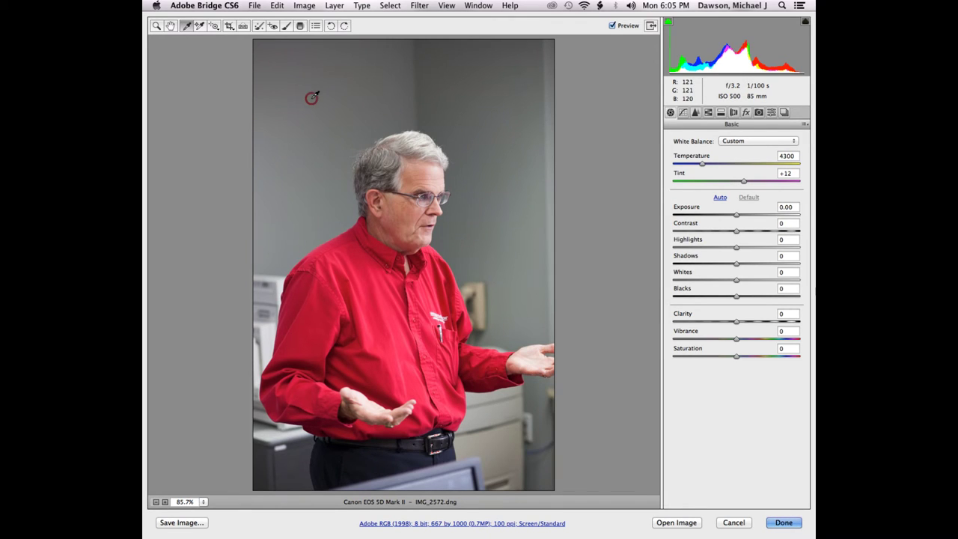
left_click(479, 116)
left_click(340, 110)
left_click(309, 113)
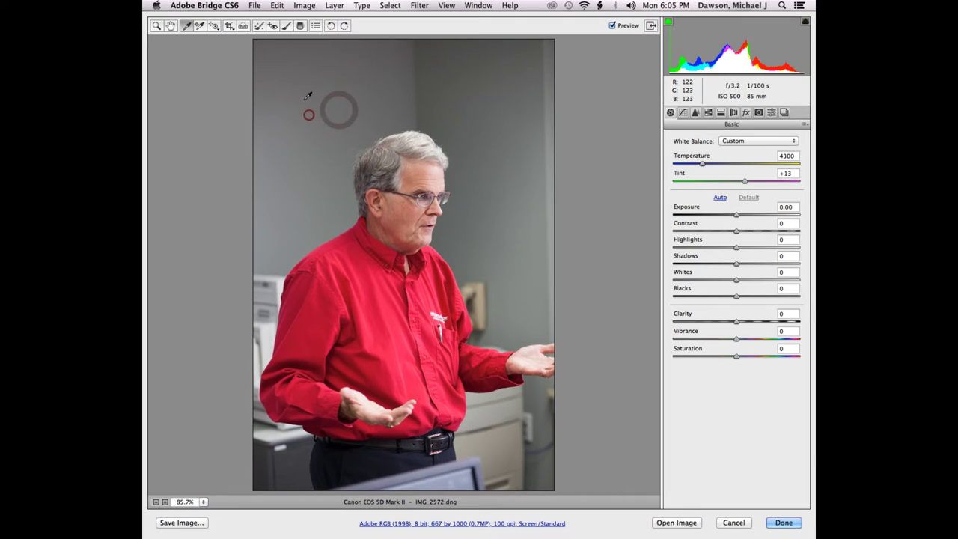
Resample white balance from the upper grey wall behind the man, raise the Temperature to 4700, and apply the edits
left_click(304, 99)
left_click(785, 155)
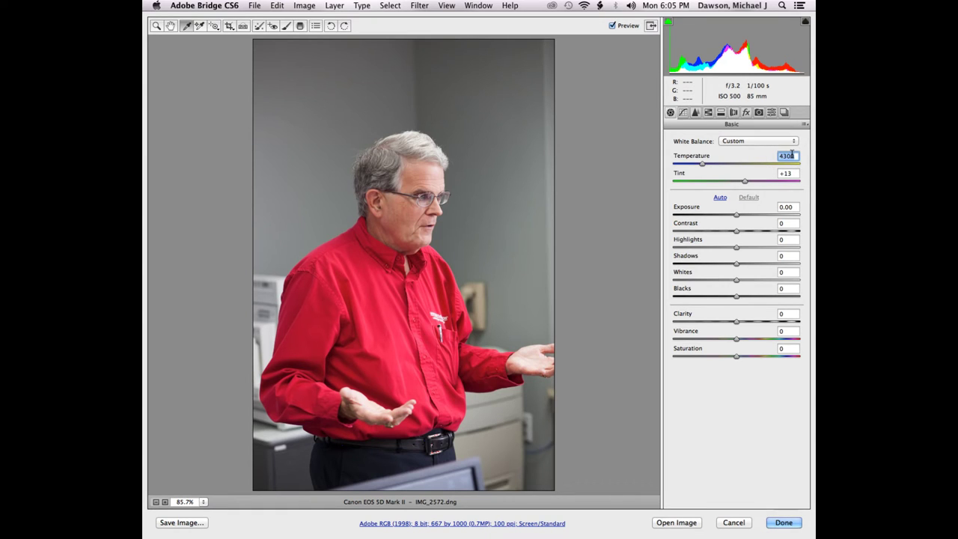
key("Up")
key("Up")
key("Up")
key("Up")
key("Up")
key("Up")
key("Up")
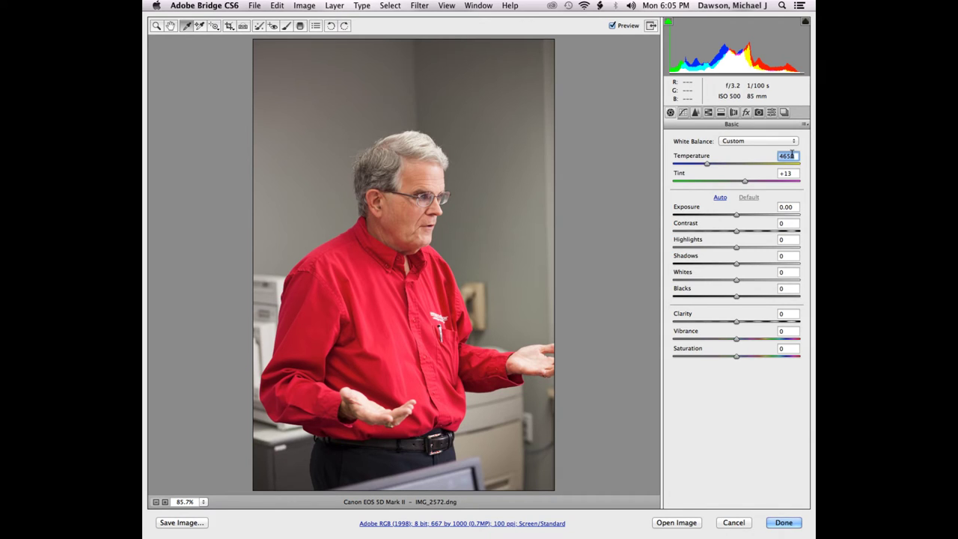
left_click(793, 156)
double_click(793, 156)
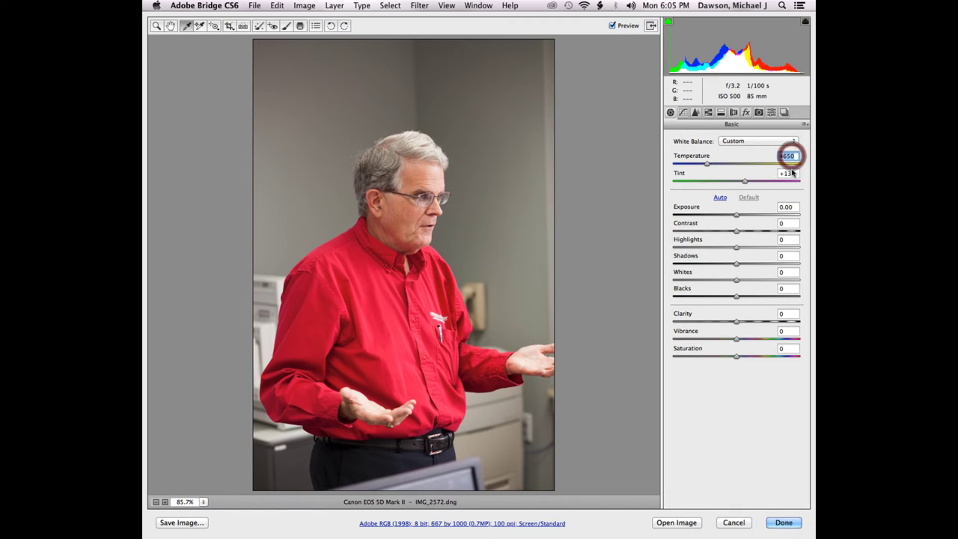
key("Up")
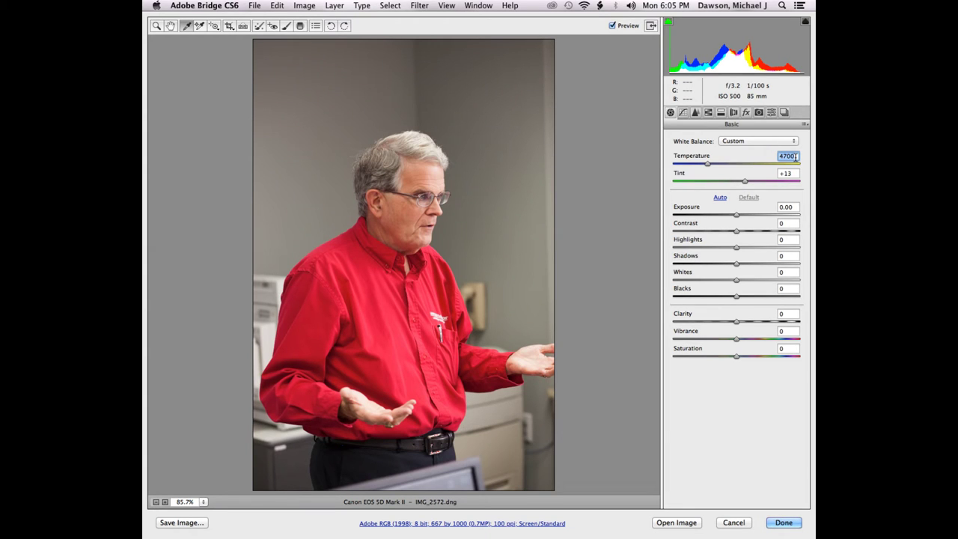
left_click(782, 522)
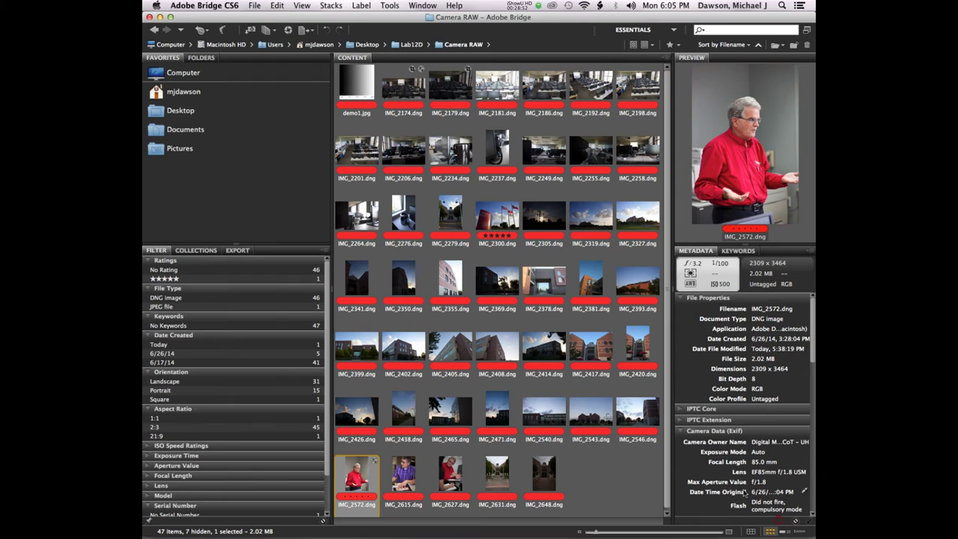
Open the 13 lab photos from IMG_2174.dng through IMG_2258.dng together in Camera Raw
left_click(410, 94)
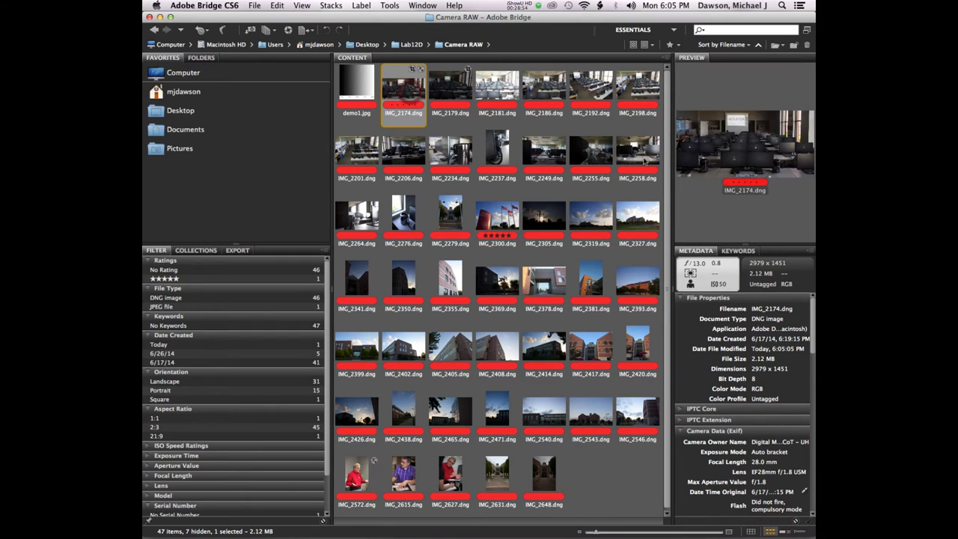
left_click(642, 160, "shift")
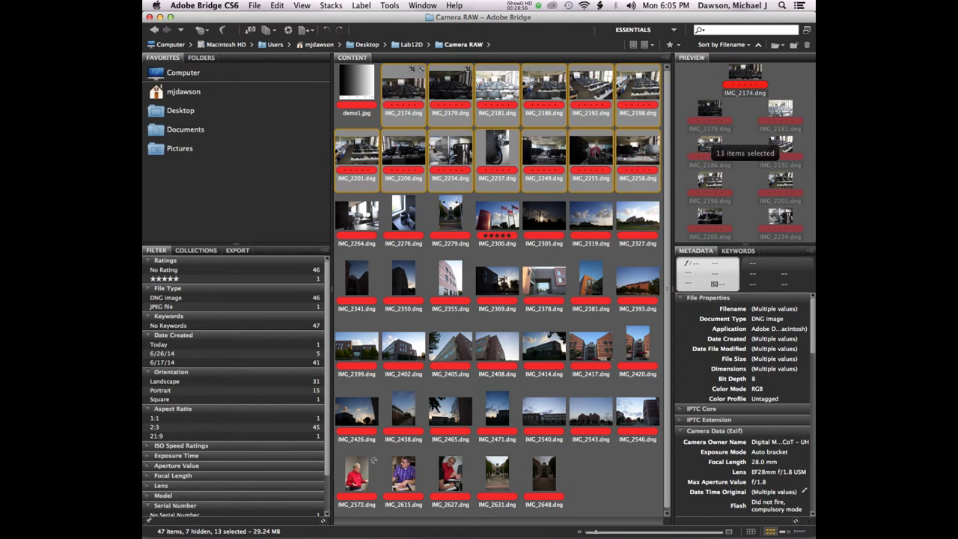
double_click(595, 152)
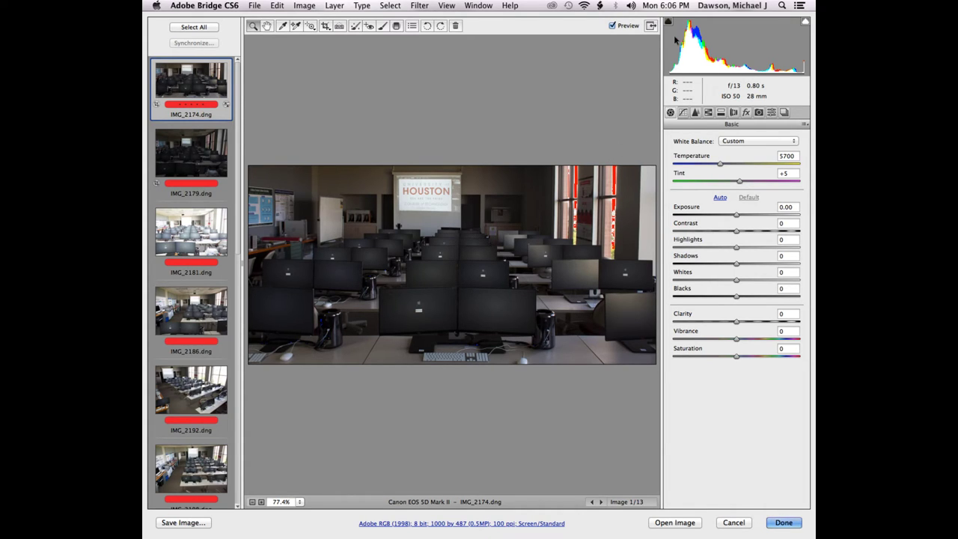
Toggle the highlight clipping warning repeatedly on IMG_2174.dng to examine the windows, and close Camera Raw with it off
left_click(805, 22)
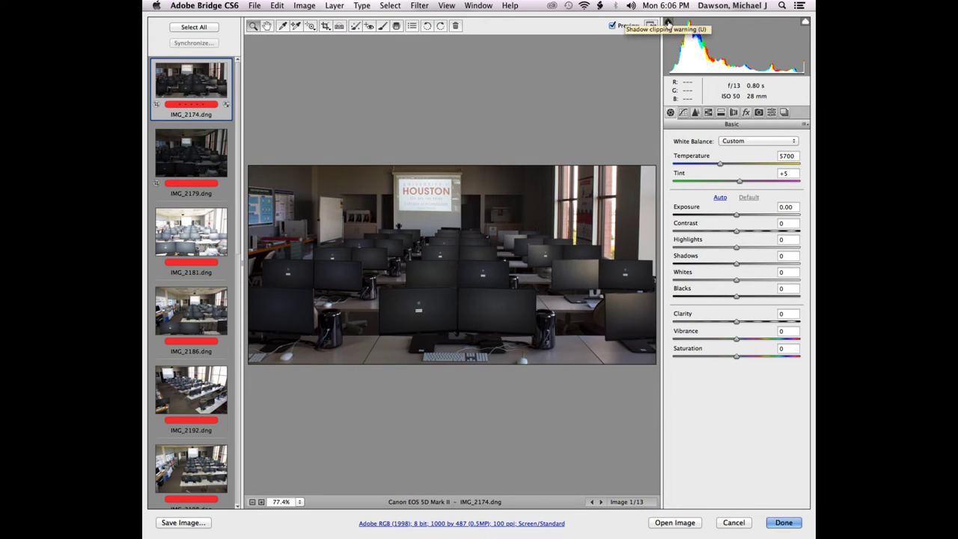
key("o")
key("o")
key("o")
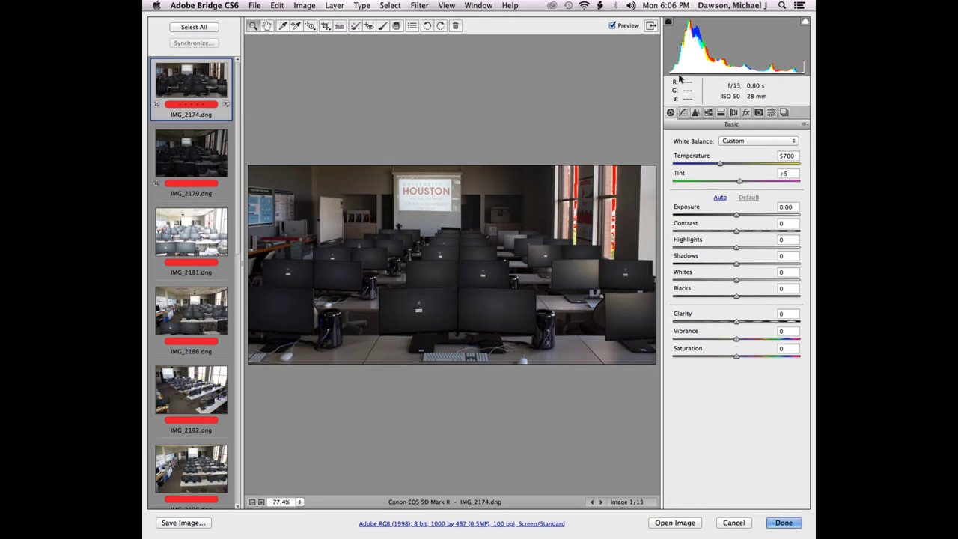
key("o")
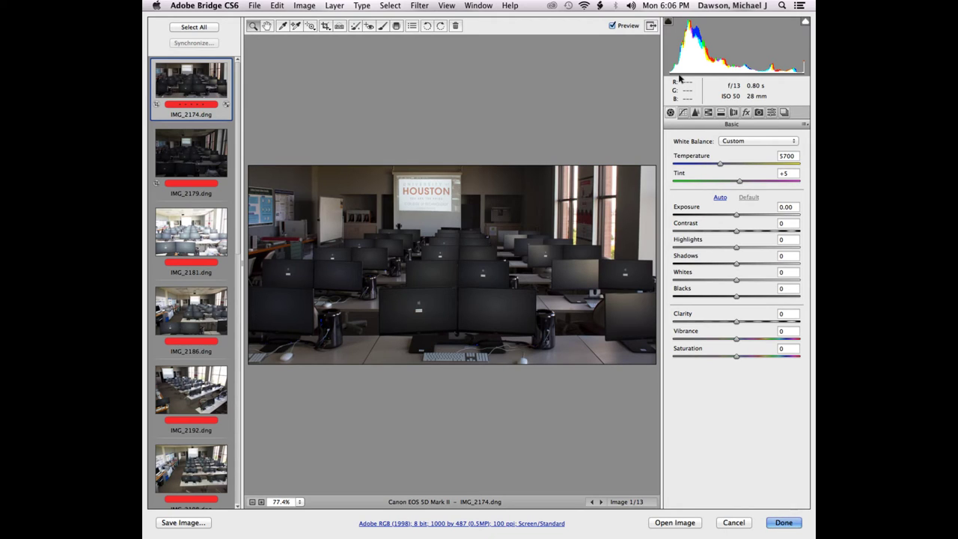
key("o")
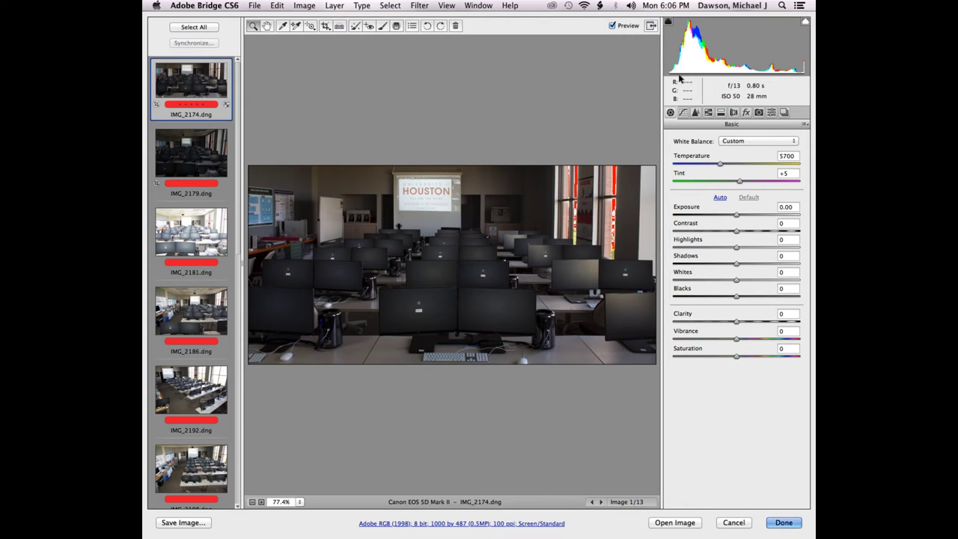
key("o")
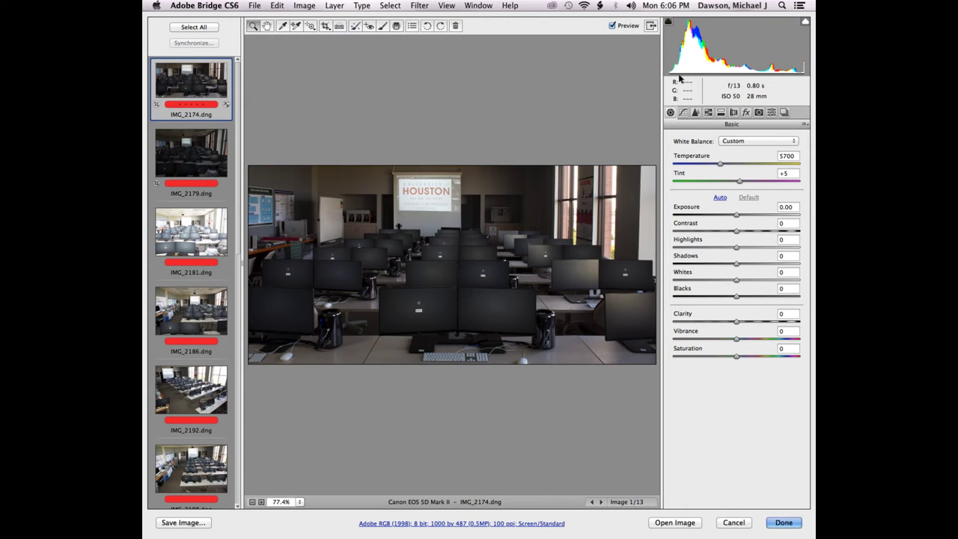
key("o")
key("o")
key("o")
key("o")
key("o")
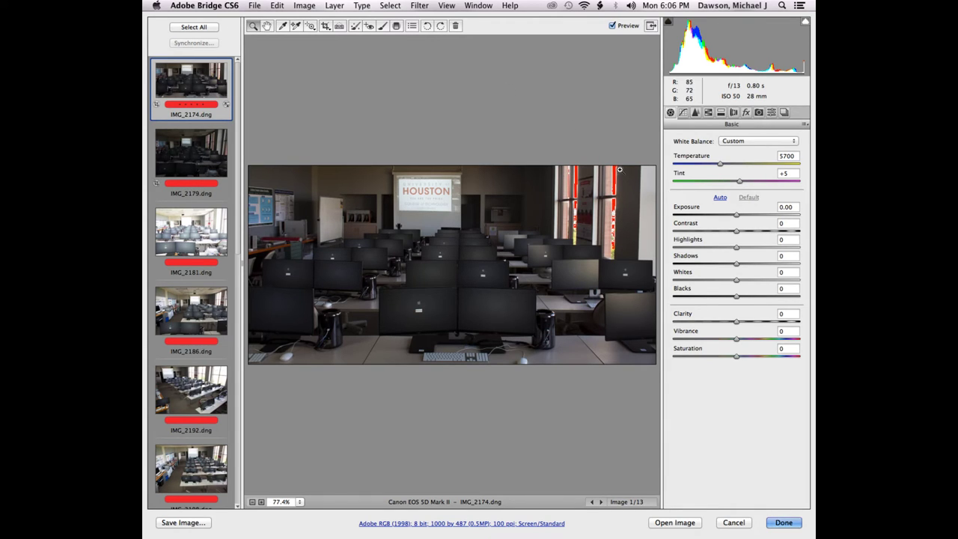
key("o")
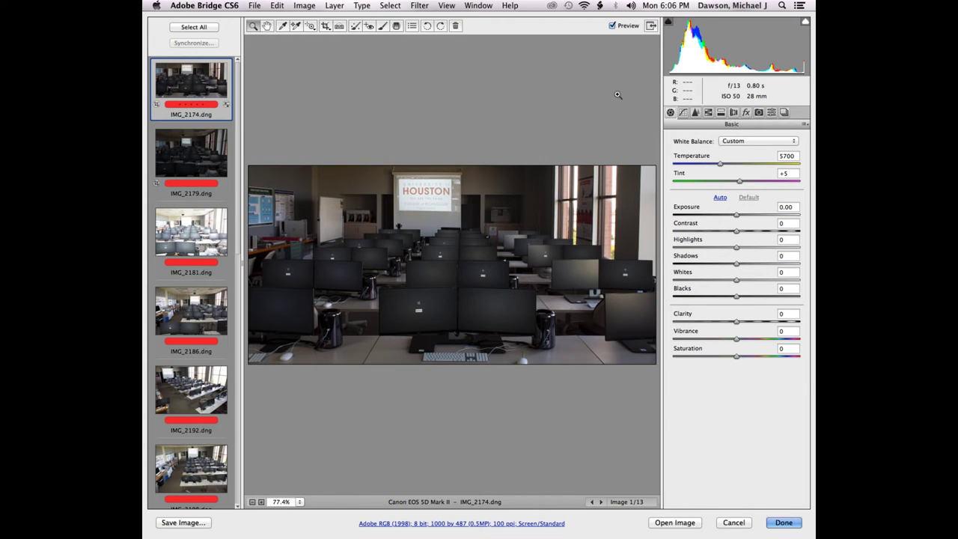
left_click(784, 522)
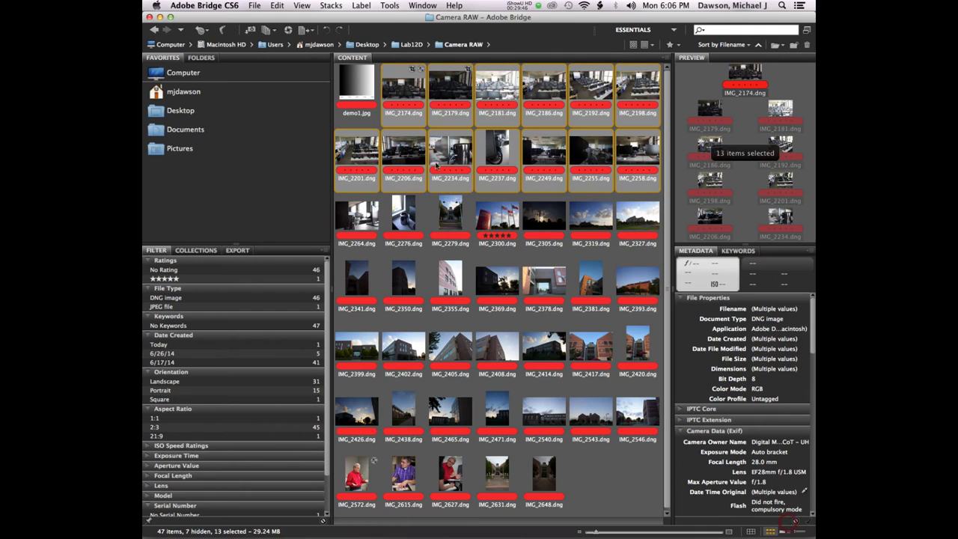
Open the grayscale gradient demo1.jpg in Camera Raw from the Camera RAW folder
left_click(360, 88)
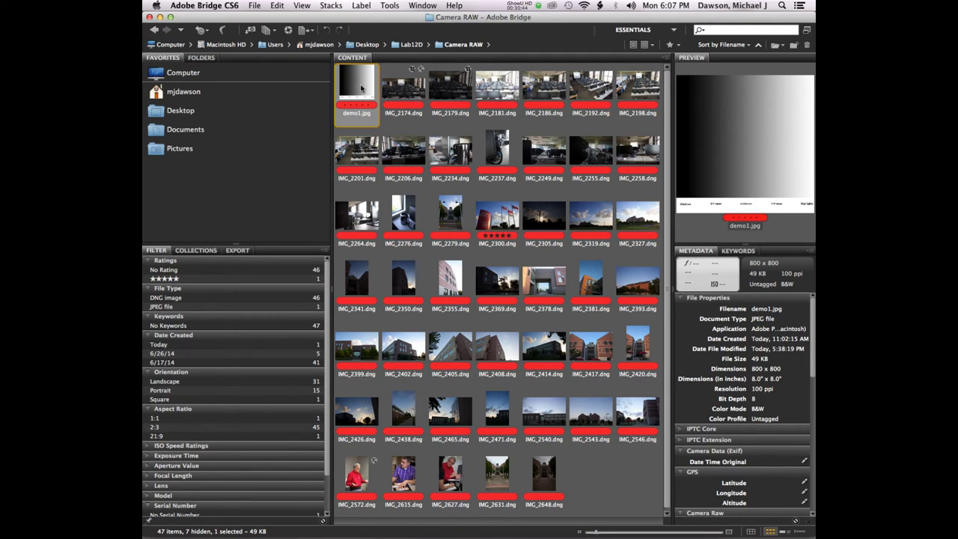
left_click(400, 90)
left_click(349, 90)
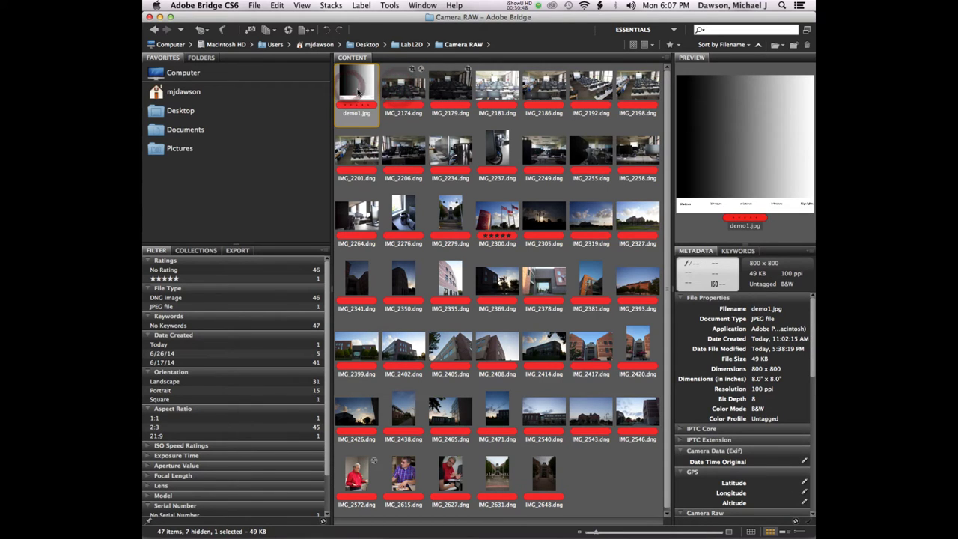
right_click(356, 86)
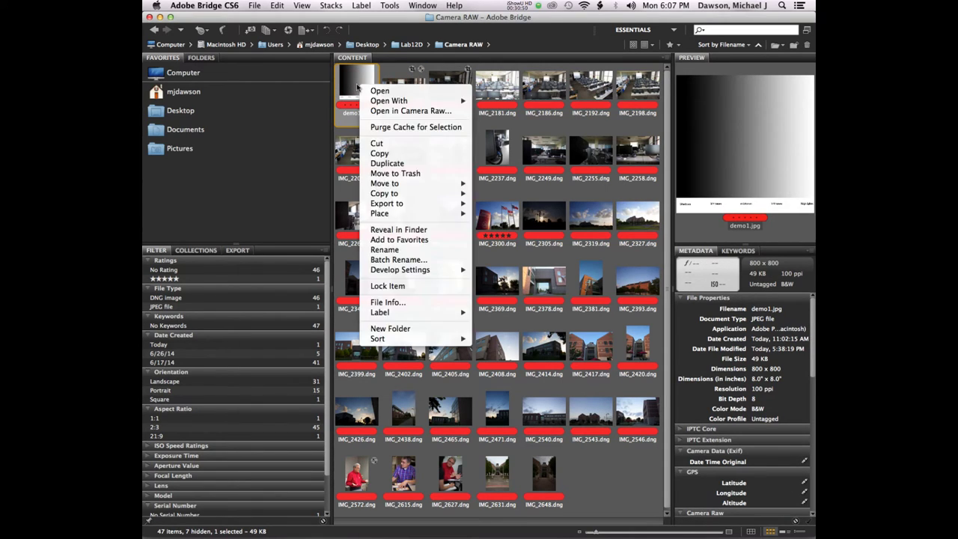
left_click(387, 112)
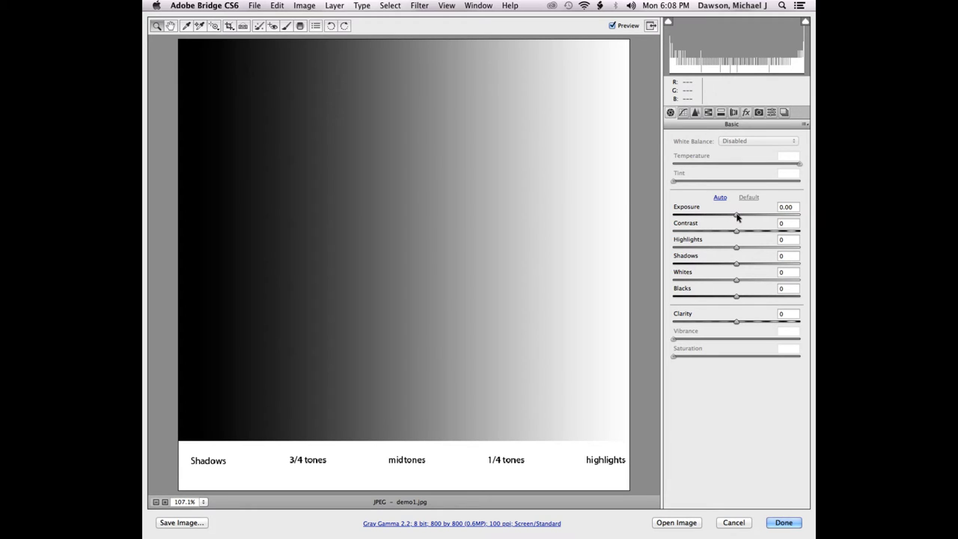
Try an Exposure of +3.35 on the gradient, check its highlight clipping, and reset Exposure to 0.00 with the warning off
left_click_drag(737, 216, 781, 214)
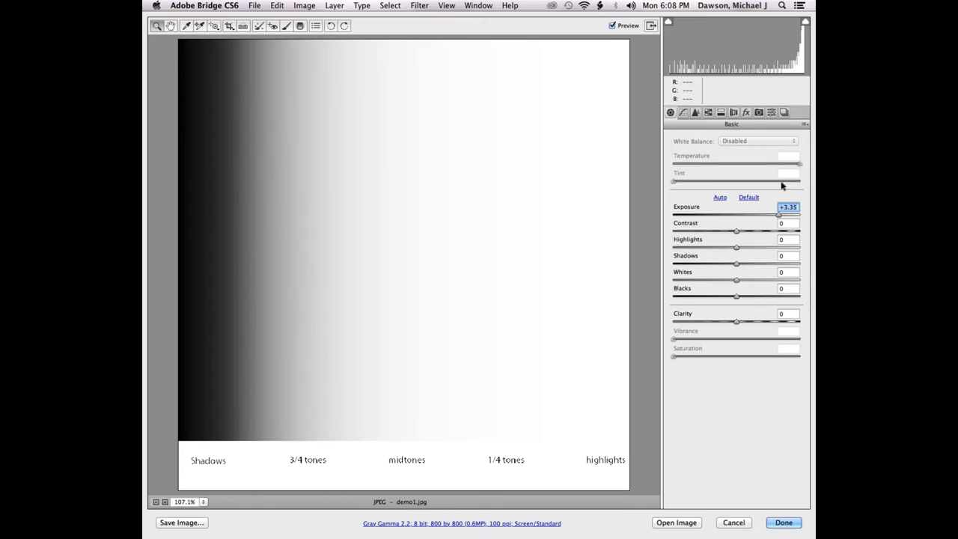
left_click(805, 23)
left_click(805, 23)
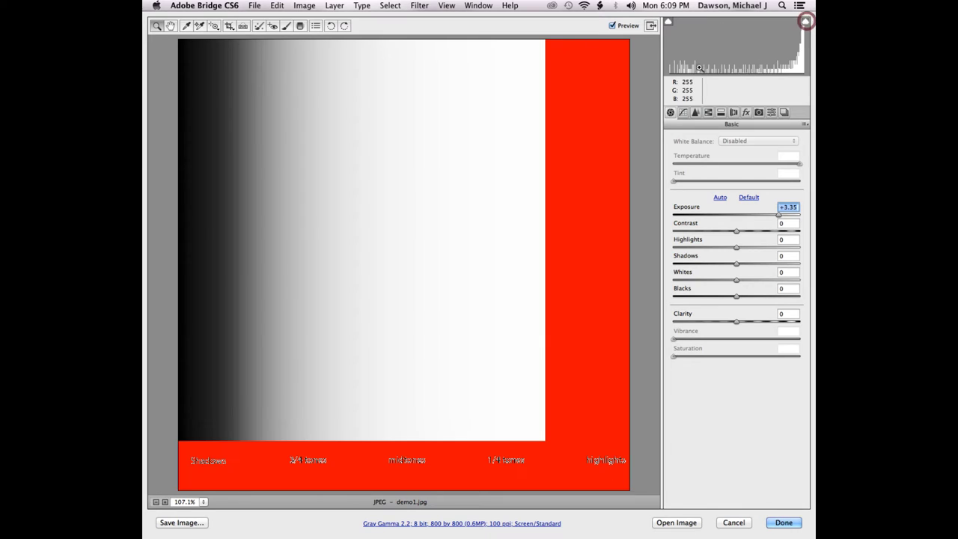
double_click(780, 215)
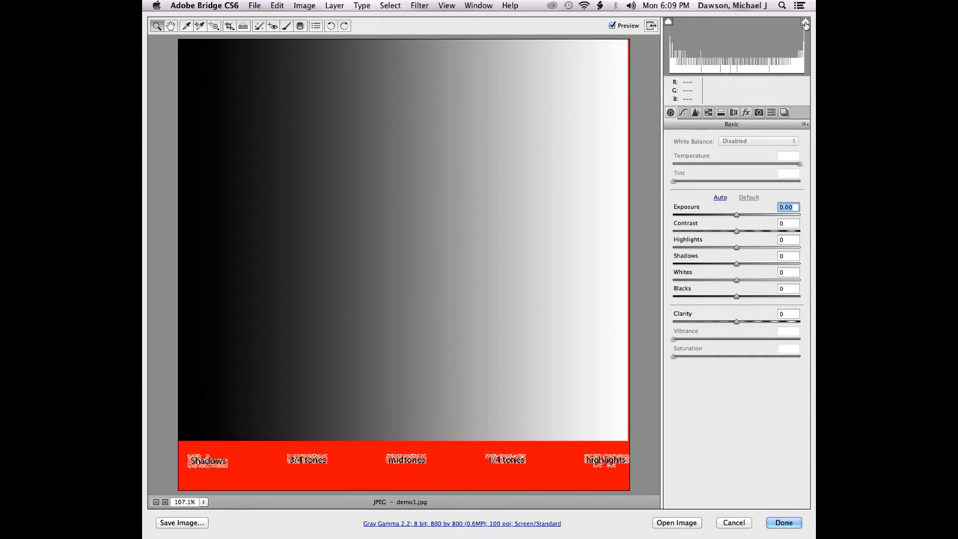
left_click(805, 24)
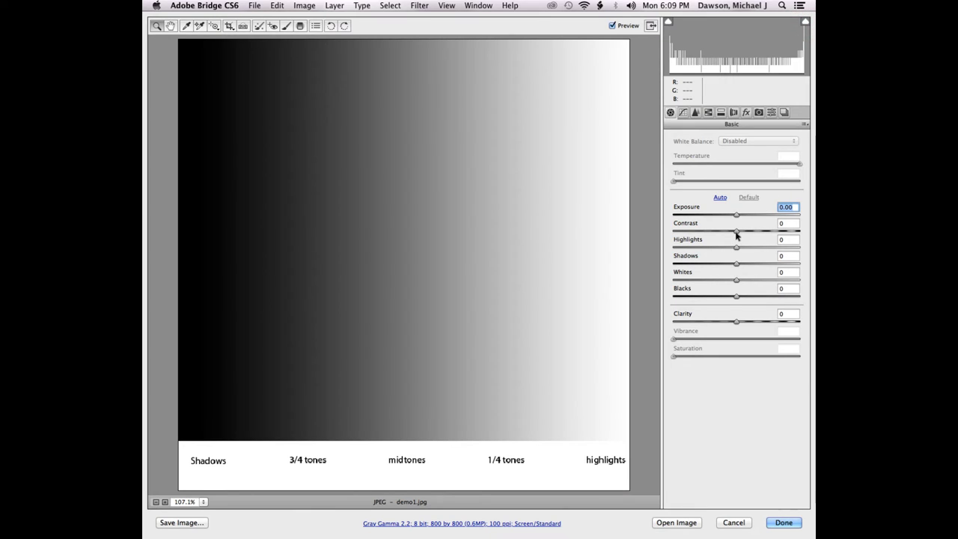
Try the gradient's Contrast at +100 and -100, and reset it to 0
left_click_drag(736, 232, 738, 232)
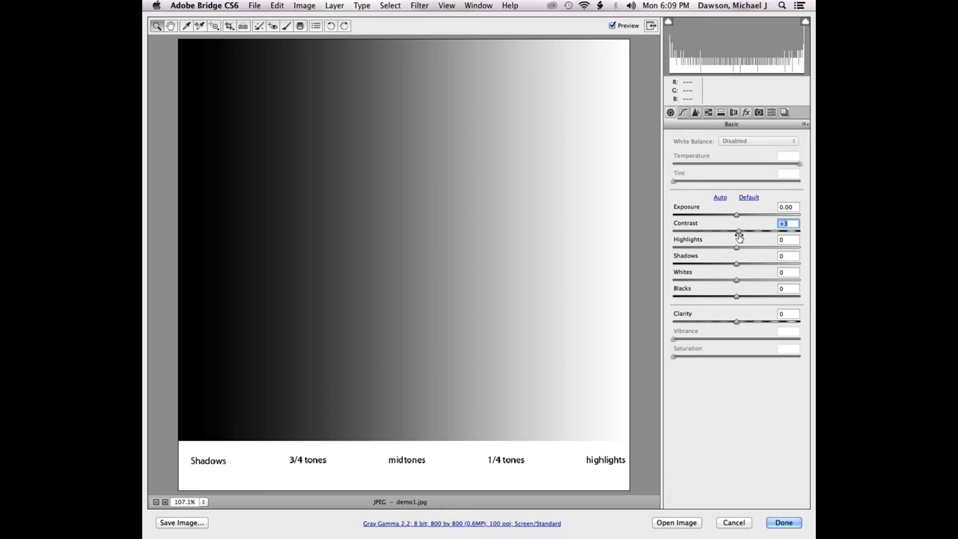
left_click_drag(739, 231, 801, 231)
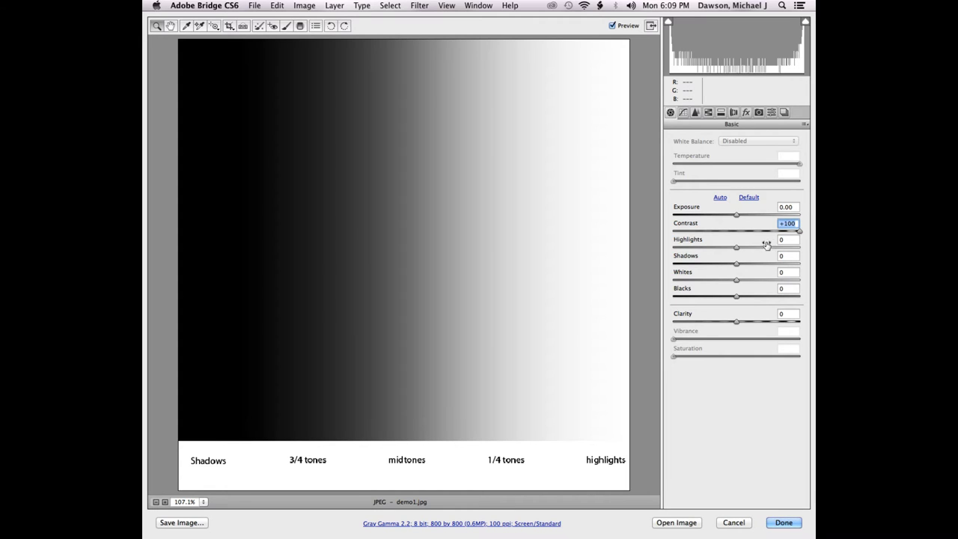
left_click_drag(722, 230, 658, 234)
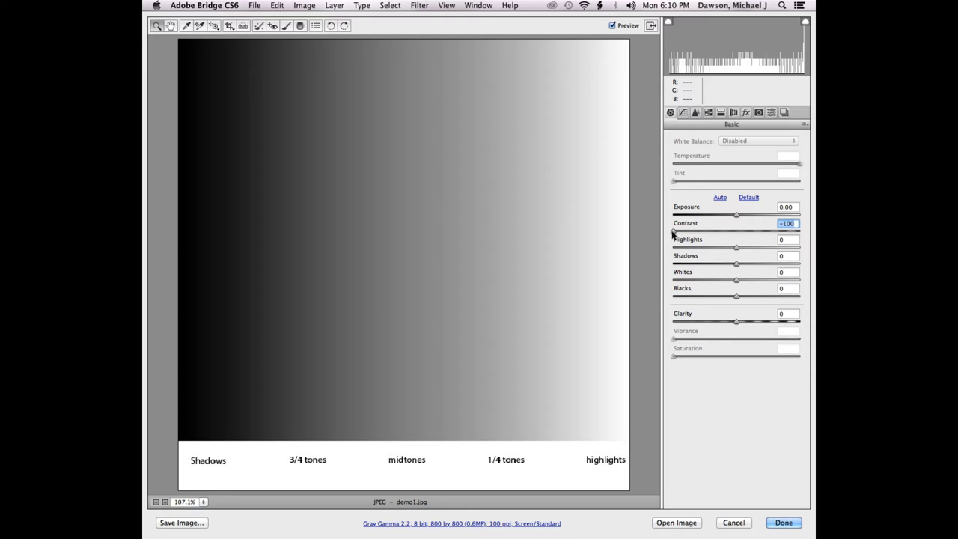
double_click(672, 233)
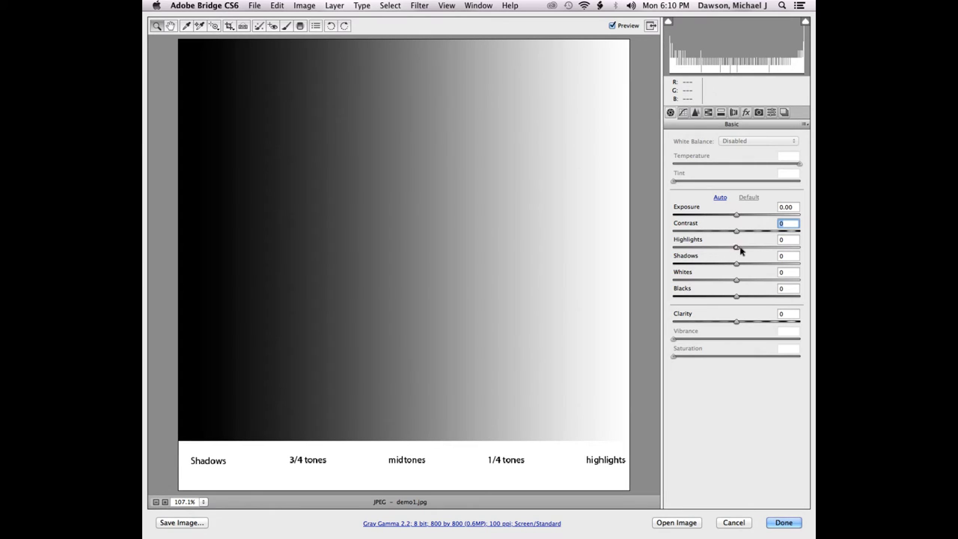
Try the gradient's Highlights at +66 and -100, and reset the value to 0
left_click_drag(739, 252, 778, 247)
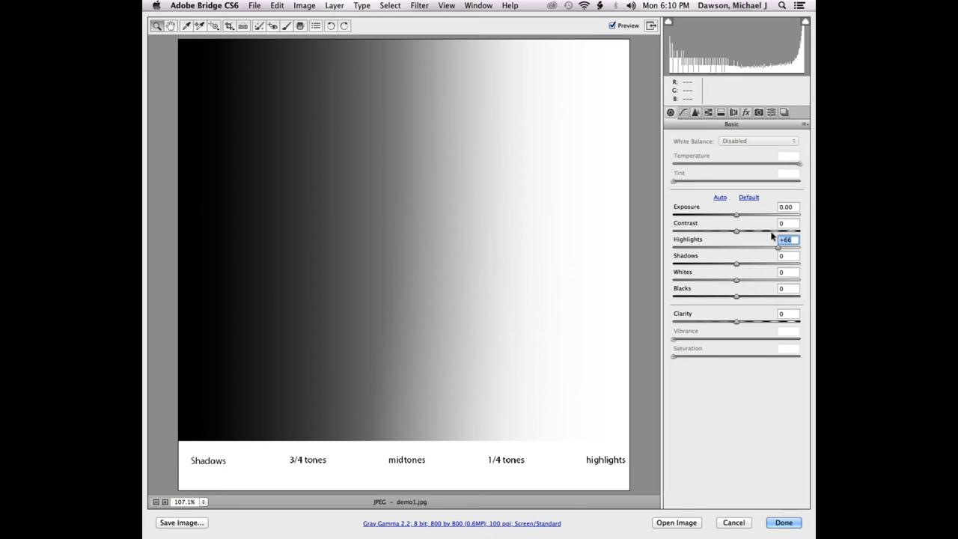
left_click_drag(779, 248, 787, 249)
left_click_drag(780, 249, 669, 253)
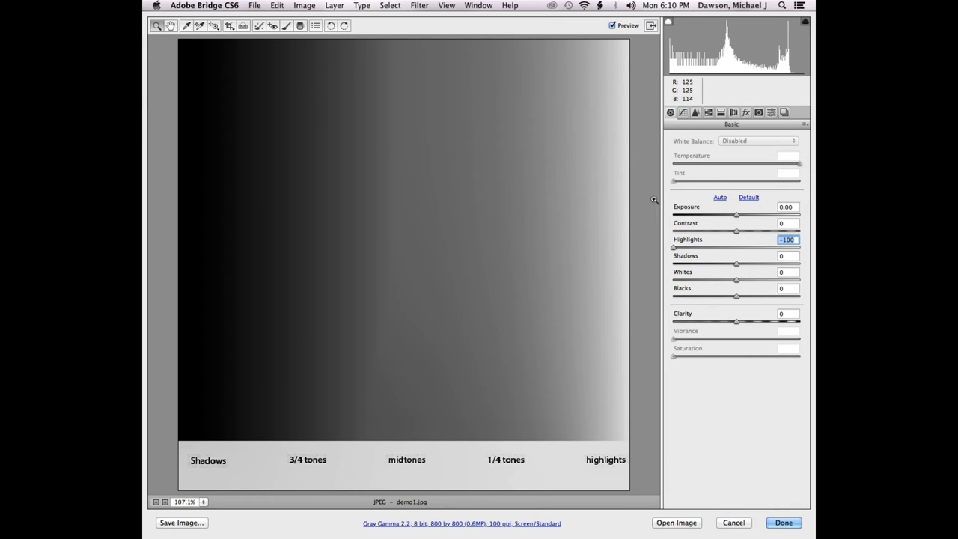
double_click(674, 248)
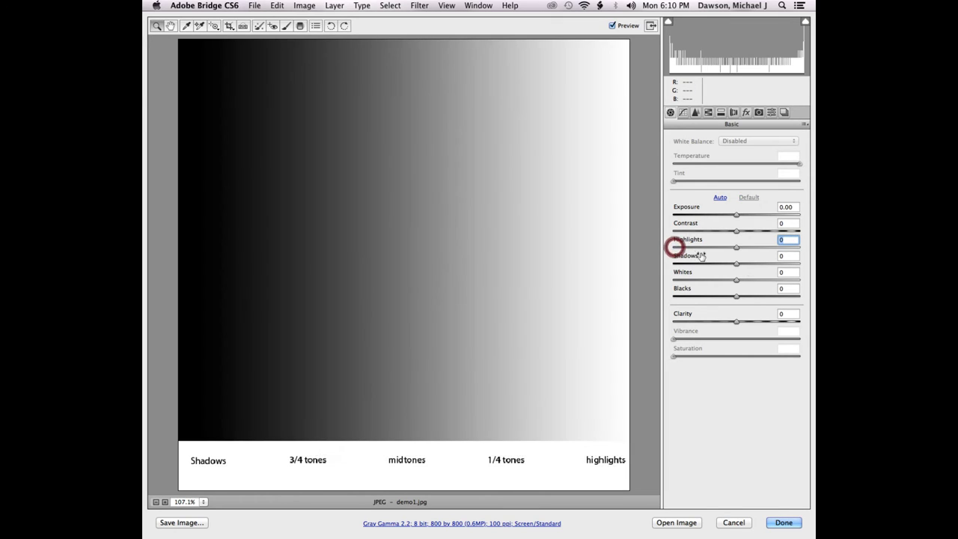
Try Shadows at +60 and Whites at +100 and +20 on the demo1.jpg gradient, resetting each adjustment to 0
left_click_drag(737, 264, 775, 265)
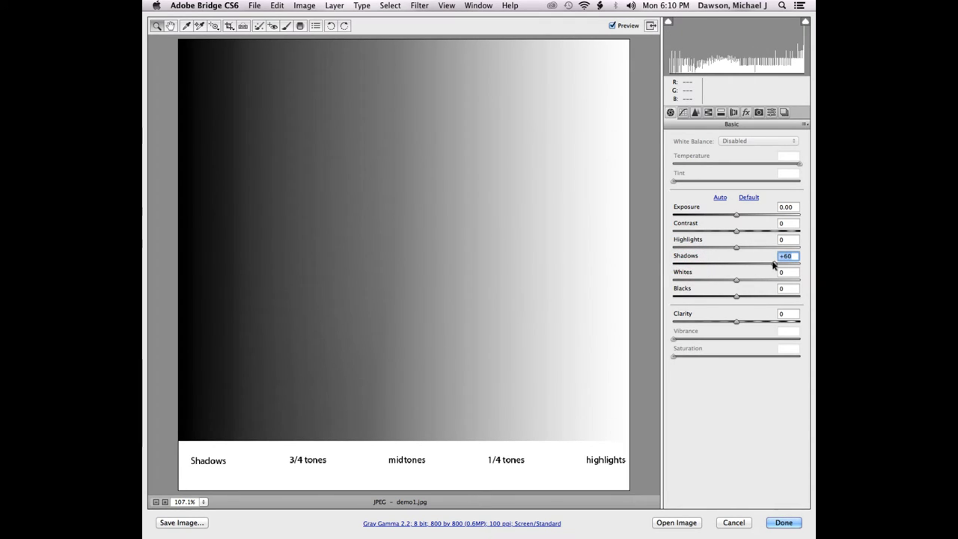
double_click(760, 263)
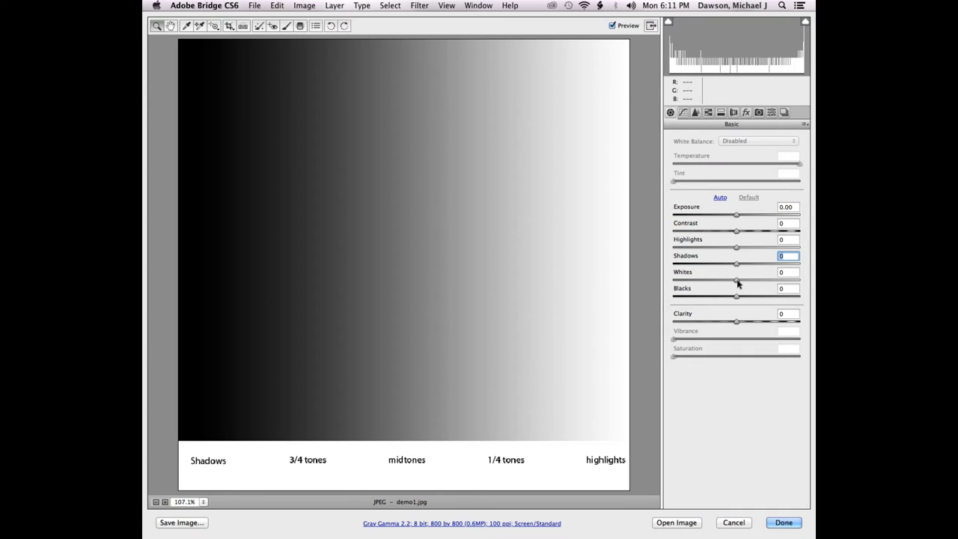
left_click_drag(737, 280, 800, 280)
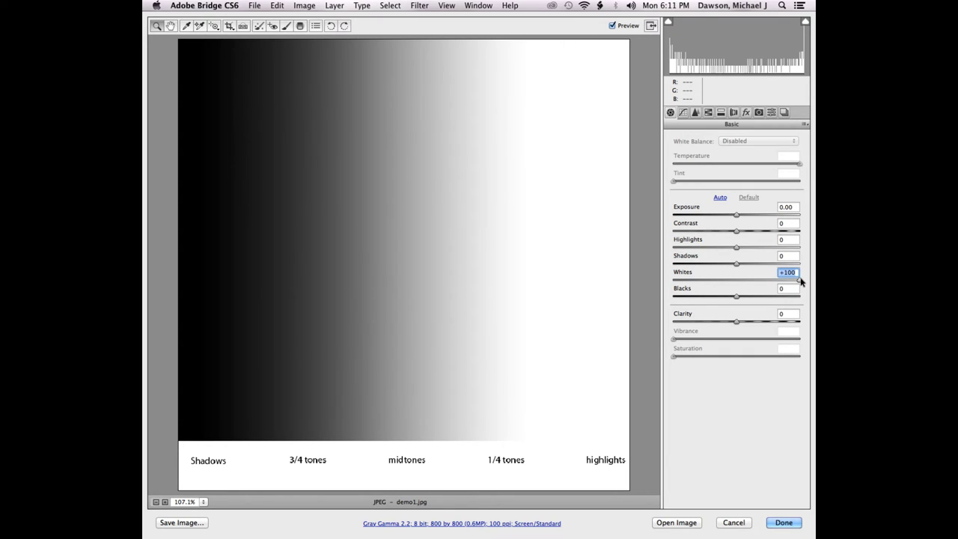
left_click_drag(801, 280, 750, 278)
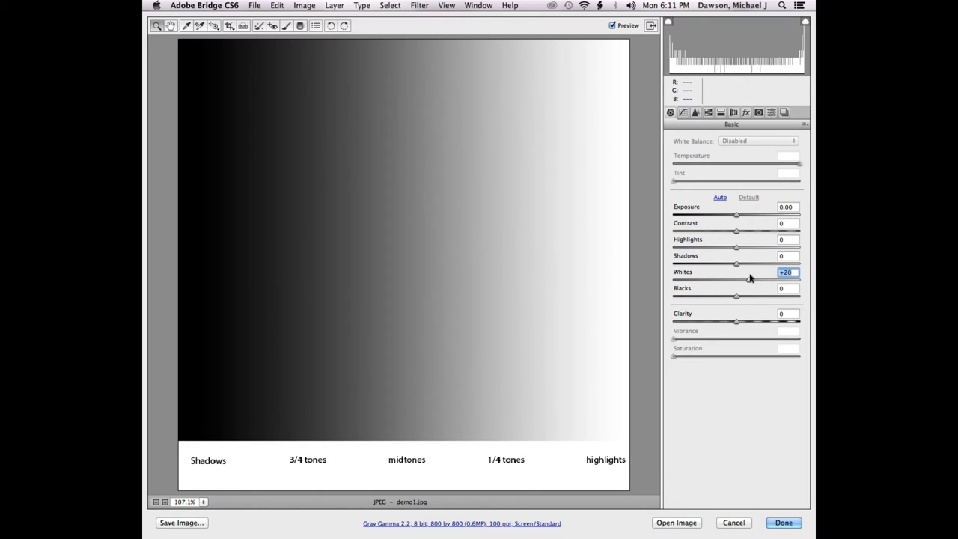
double_click(750, 278)
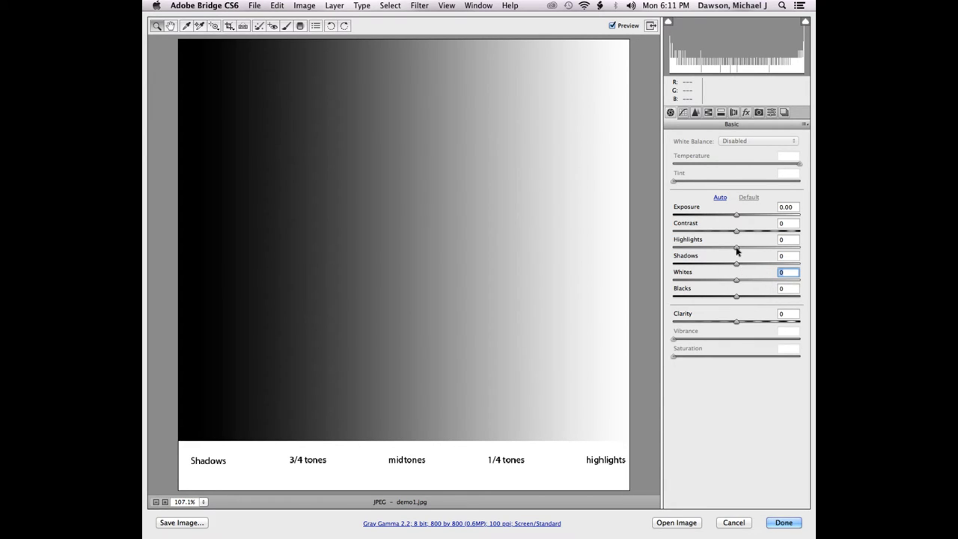
Try Highlights at -40 combined with Whites at +21 on the gradient, resetting both adjustments to 0
left_click_drag(736, 249, 711, 250)
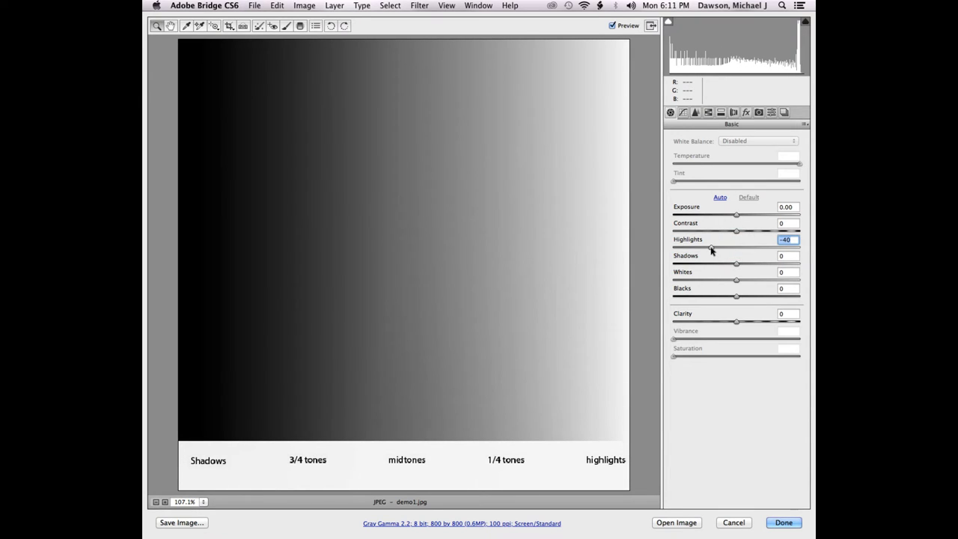
left_click_drag(737, 280, 749, 282)
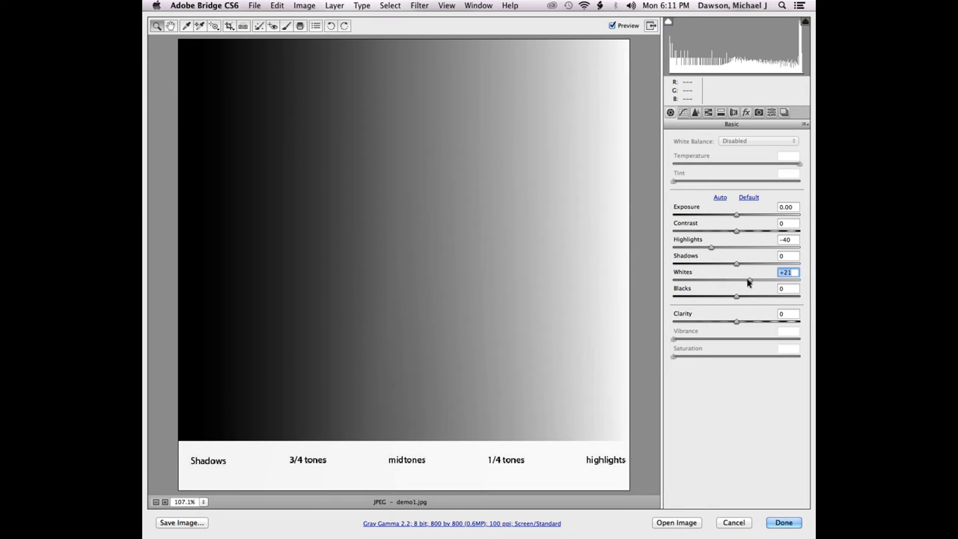
double_click(748, 281)
left_click(710, 247)
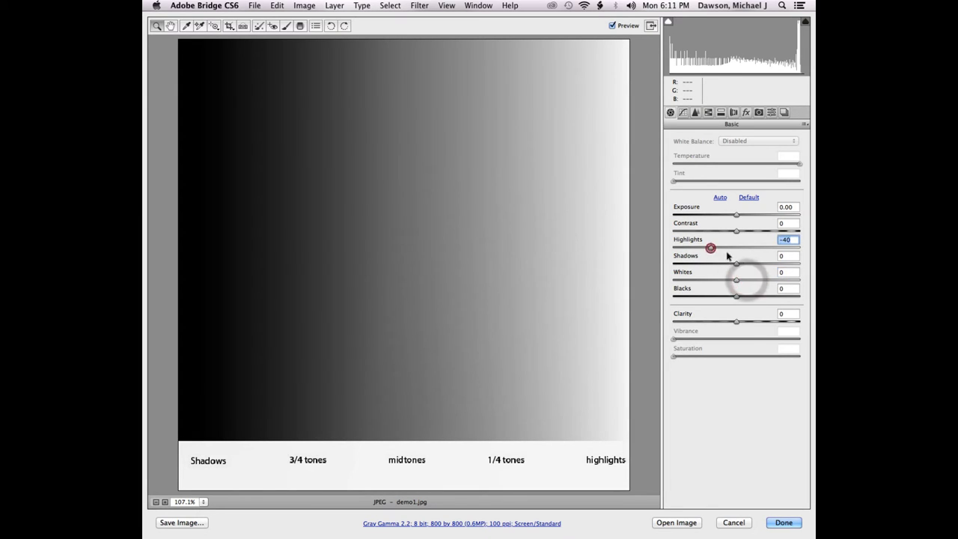
Try Blacks at -15 and Clarity at +26, +14, +100 and -100 on the gradient, resetting both adjustments to 0
mouse_move(736, 297)
left_mouse_down()
mouse_move(686, 298)
mouse_move(725, 297)
left_mouse_up()
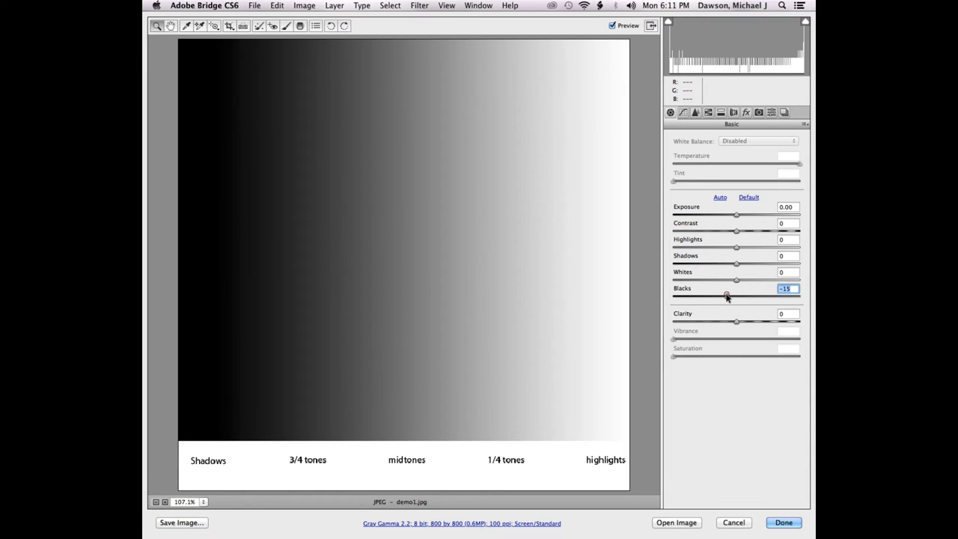
double_click(725, 297)
left_click_drag(737, 323, 756, 324)
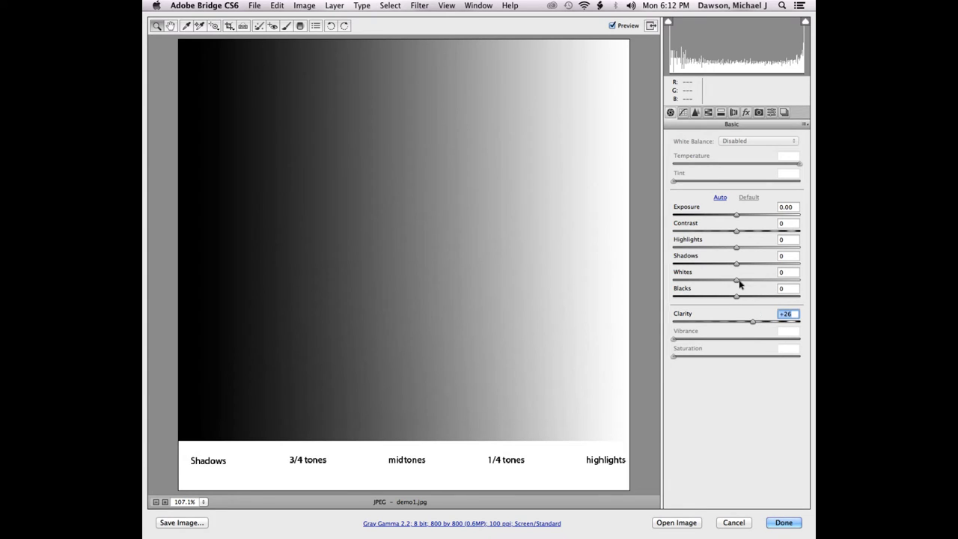
left_click_drag(751, 324, 744, 324)
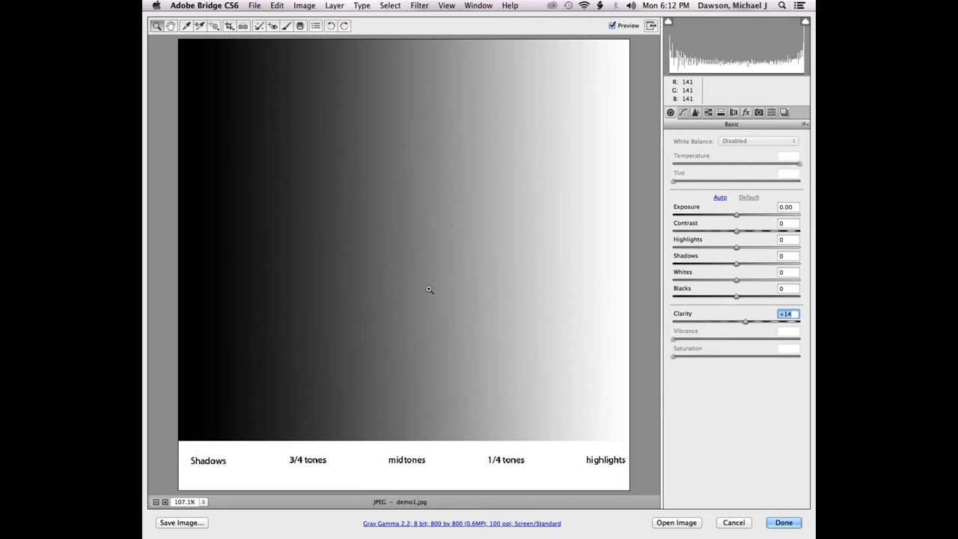
left_click_drag(748, 322, 802, 326)
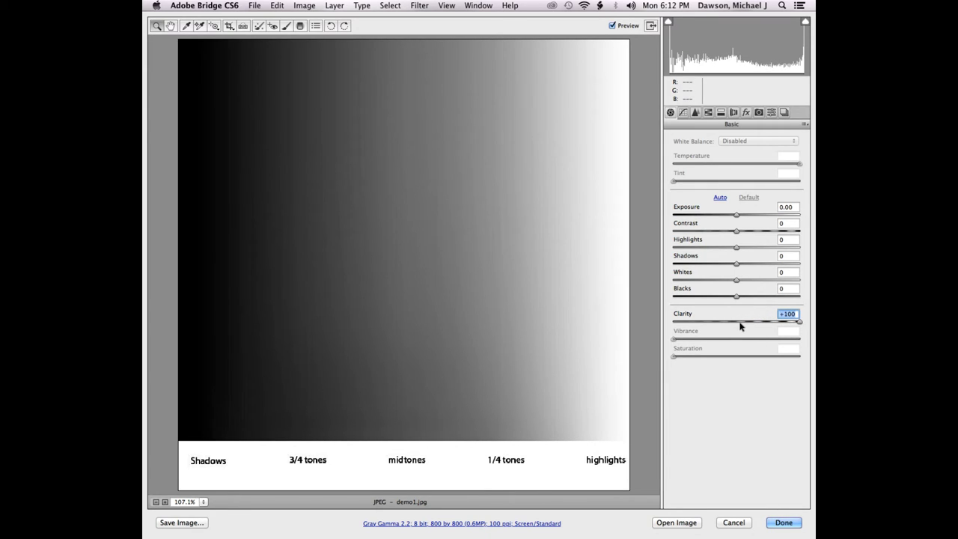
left_click_drag(736, 324, 672, 324)
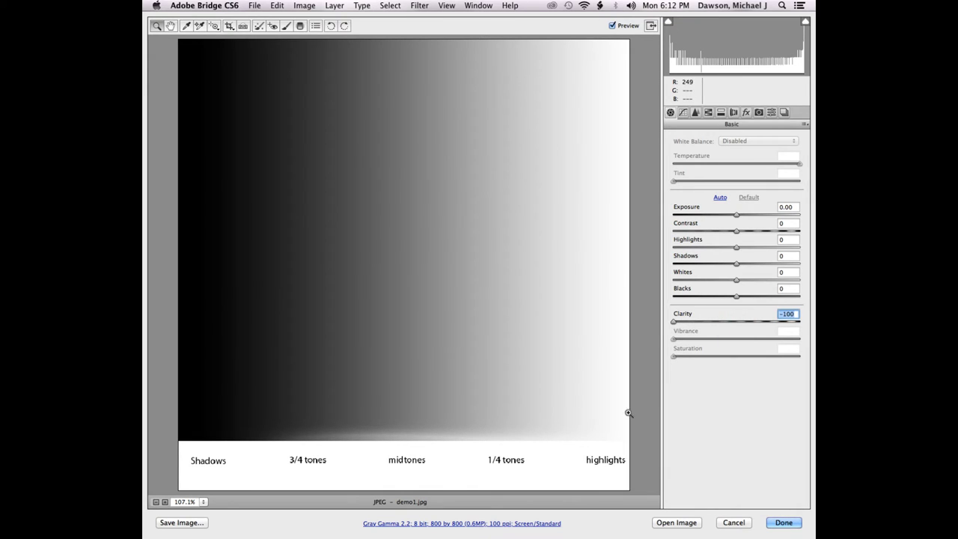
double_click(673, 321)
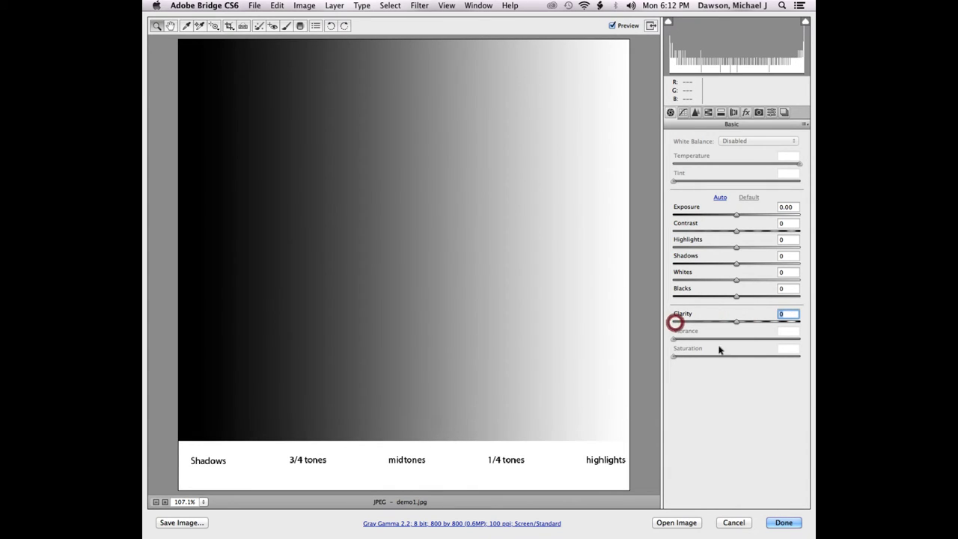
Finish editing demo1.jpg and open the photos from IMG_2174.dng through IMG_2327.dng together in Camera Raw
left_click(783, 522)
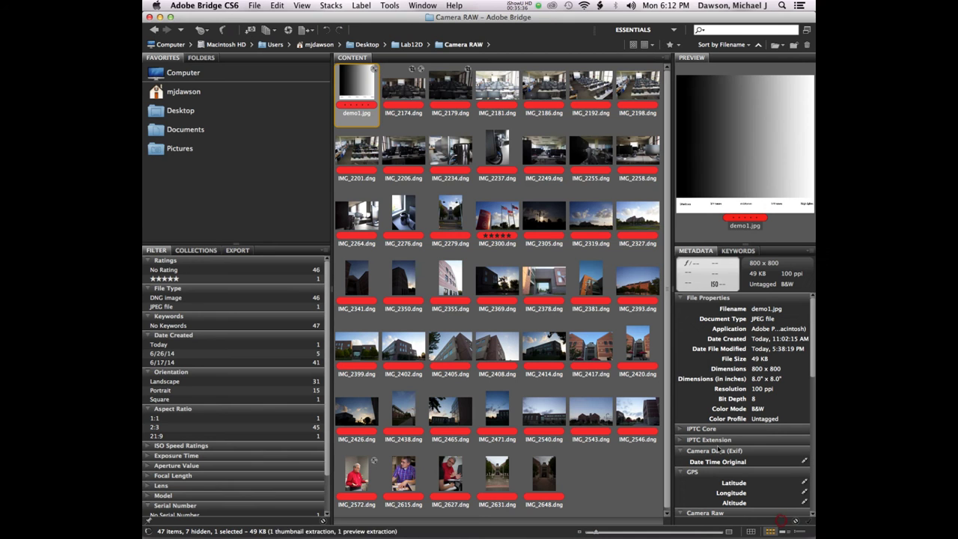
key("Right")
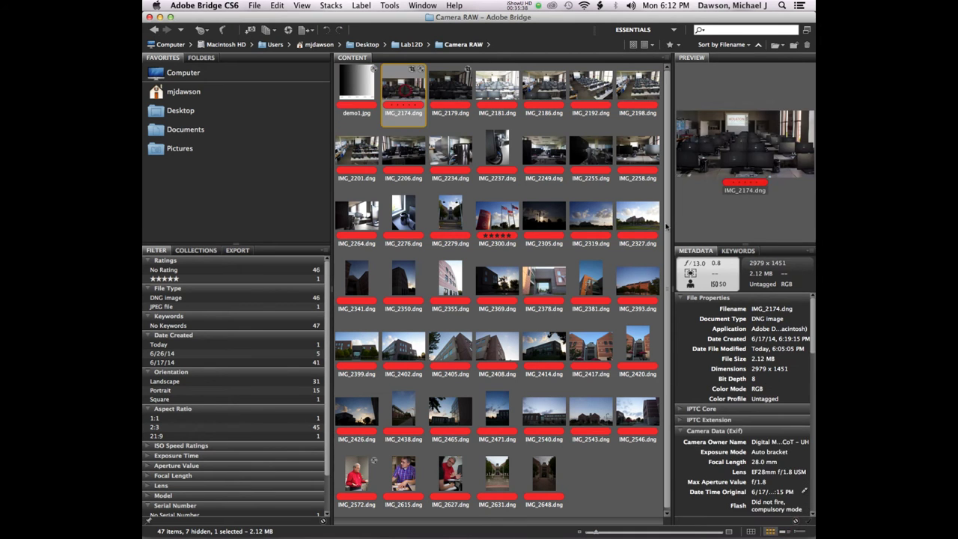
left_click(636, 213, "shift")
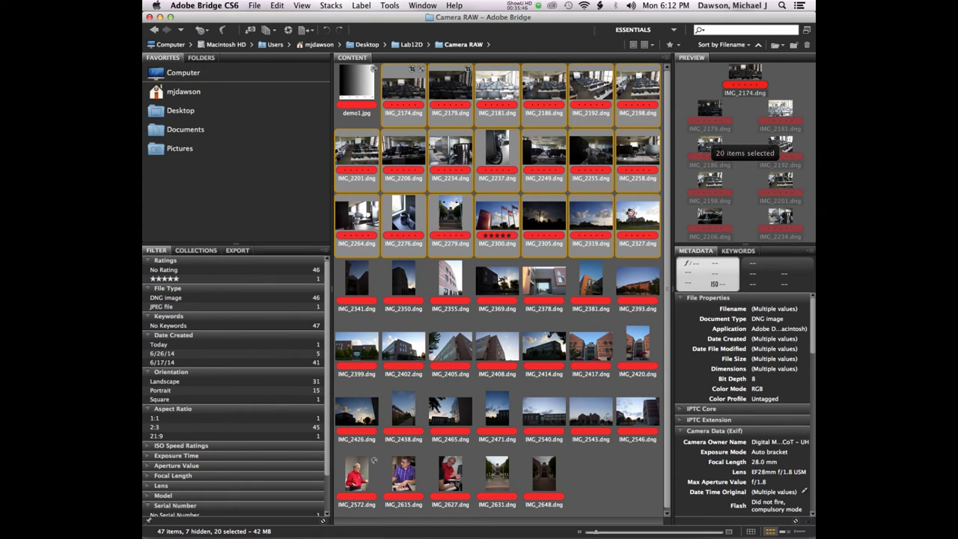
double_click(630, 216)
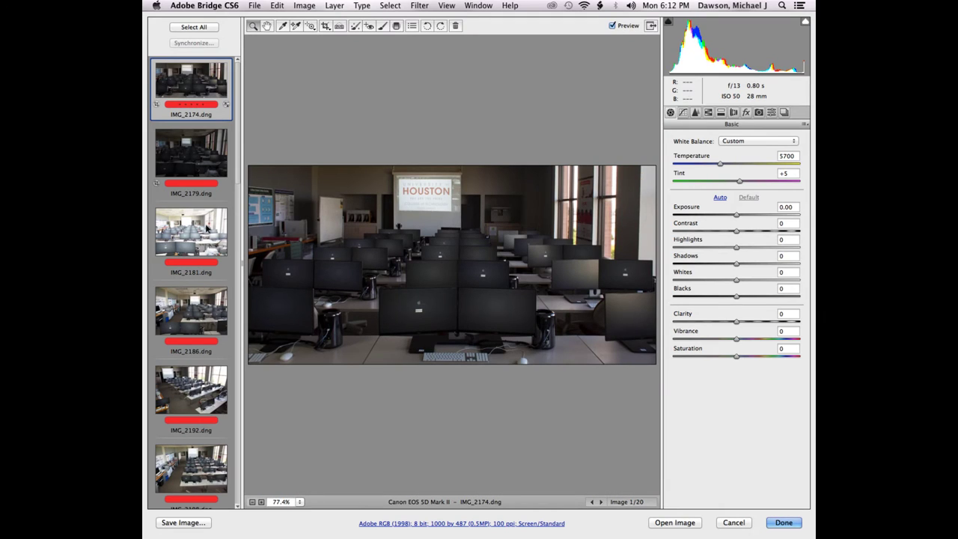
Display the flags photo IMG_2300.dng and apply the automatic tone adjustments to it
left_click_drag(240, 146, 216, 444)
scroll(215, 444, "down", 3)
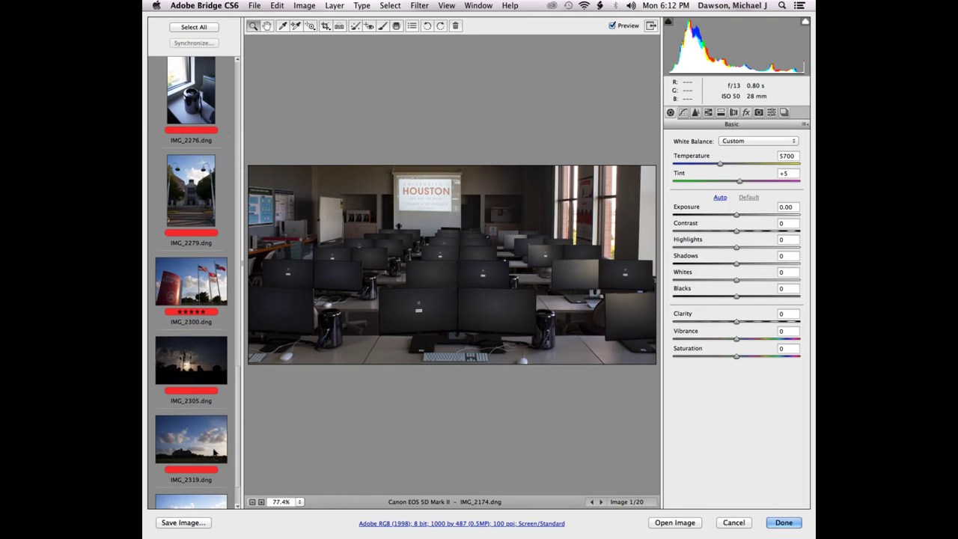
left_click(199, 278)
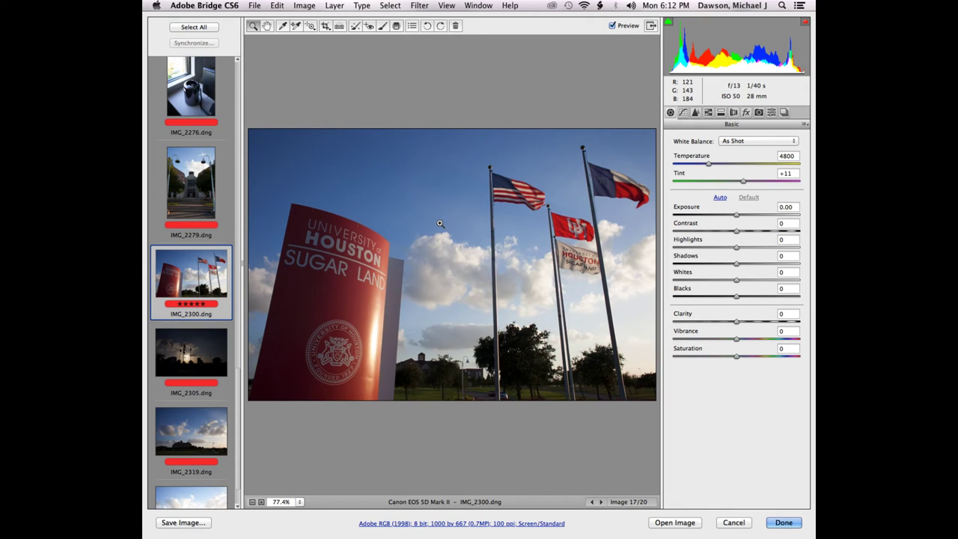
left_click(720, 198)
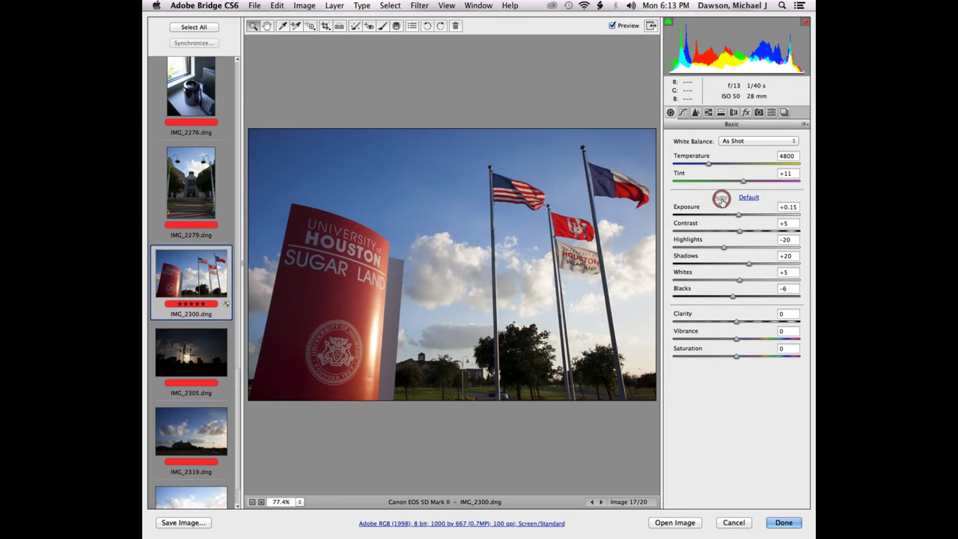
Browse IMG_2305.dng and IMG_2319.dng, and apply the automatic tone adjustments to the classroom photo IMG_2249.dng
left_click(187, 353)
left_click(186, 434)
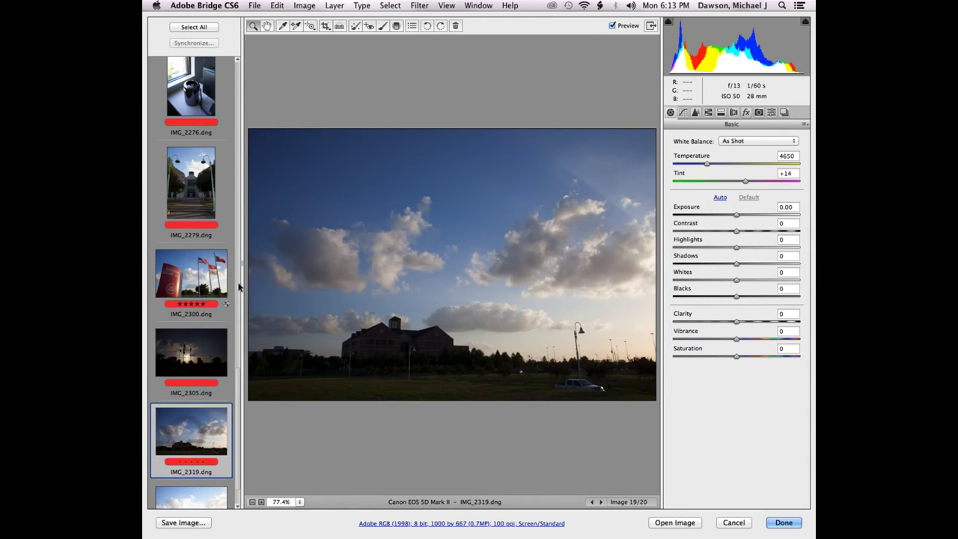
left_click_drag(236, 378, 240, 413)
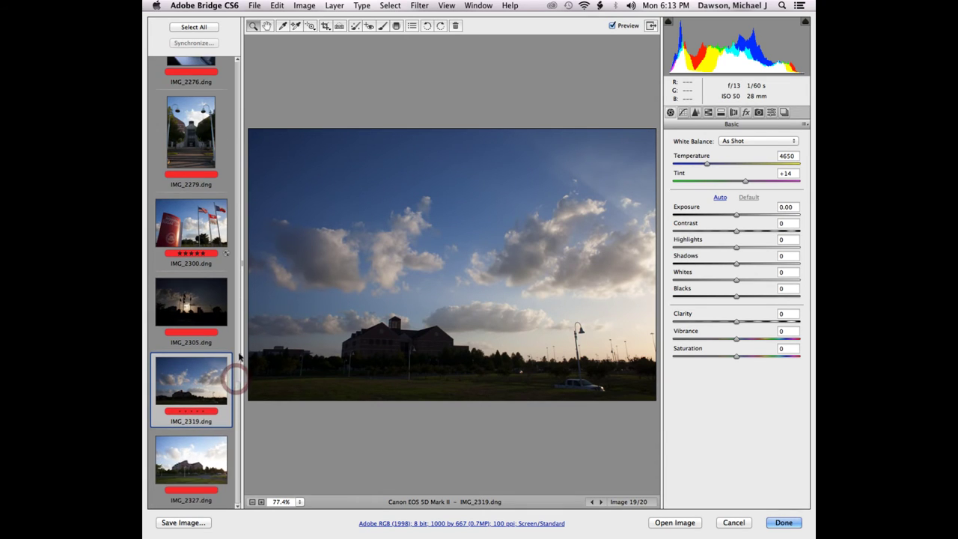
left_click_drag(238, 374, 239, 247)
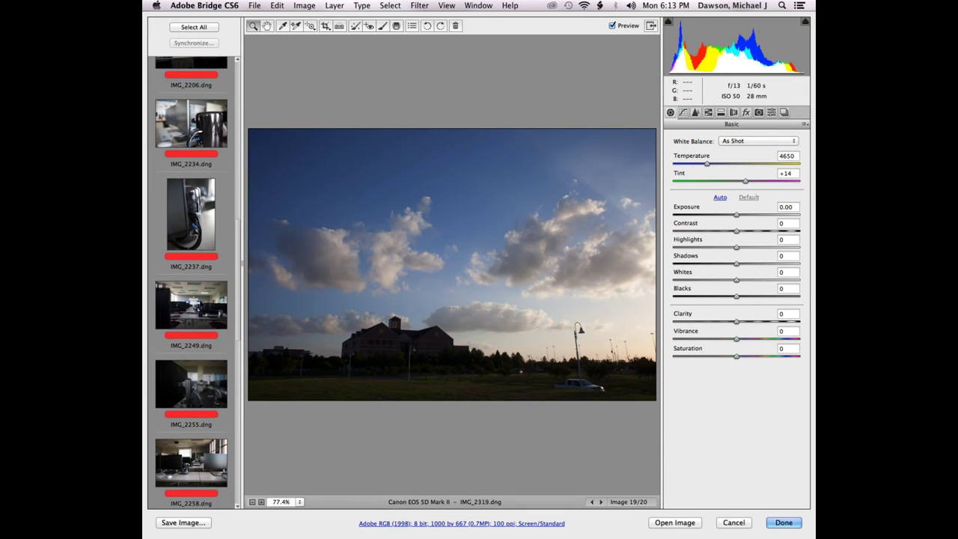
left_click(202, 304)
left_click(718, 198)
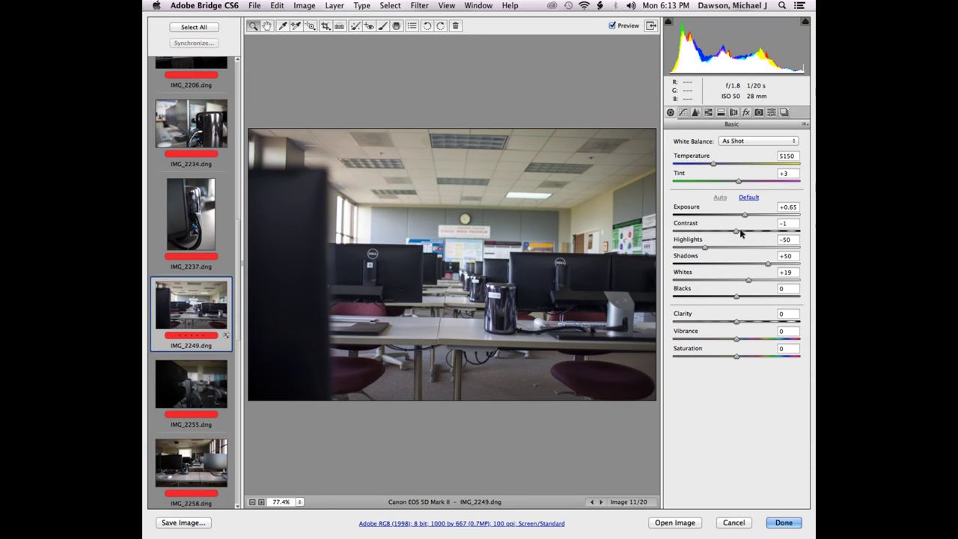
Set Contrast to +18, Blacks to -10 and Whites to +23 on the classroom photo, using the clipping preview to judge the blacks
left_click_drag(739, 233, 747, 233)
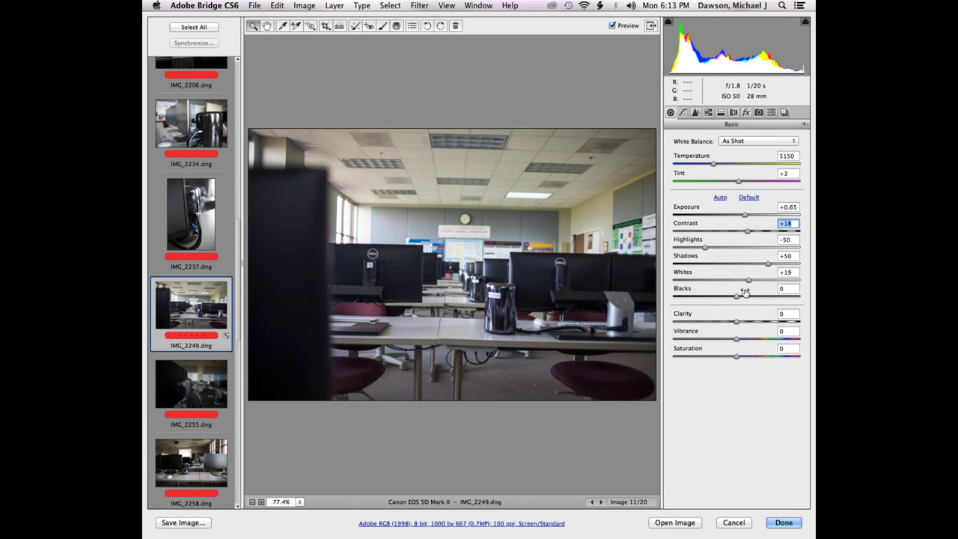
left_click_drag(737, 296, 738, 297)
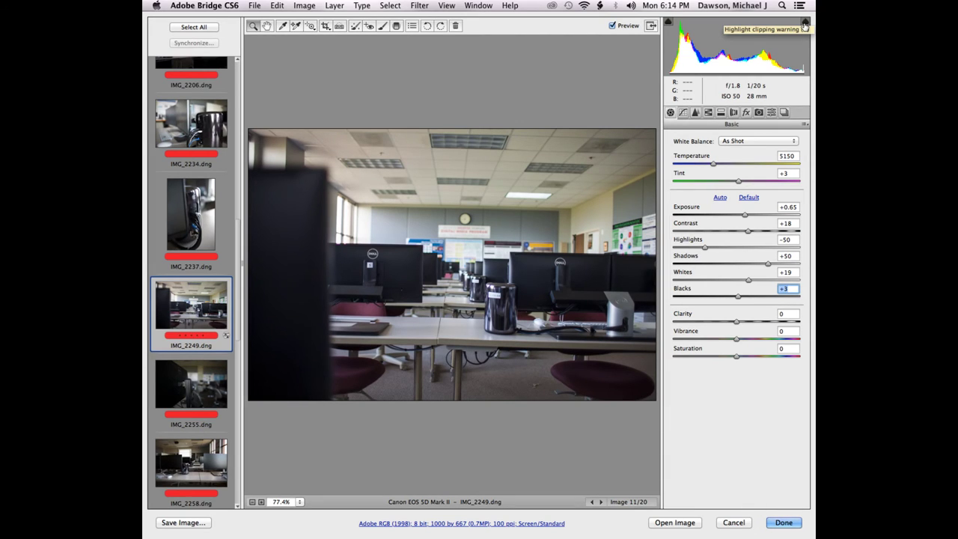
left_click_drag(738, 297, 745, 300)
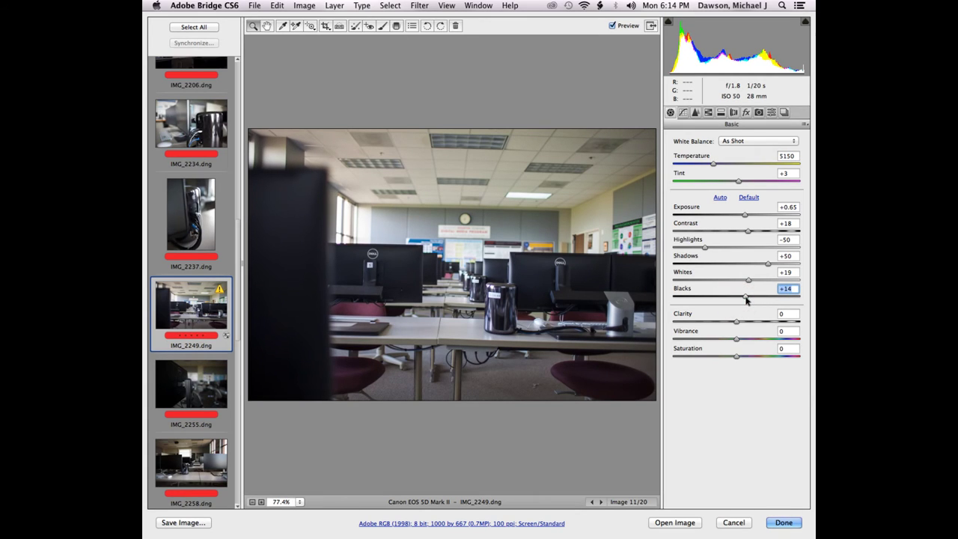
left_click(745, 298, "alt")
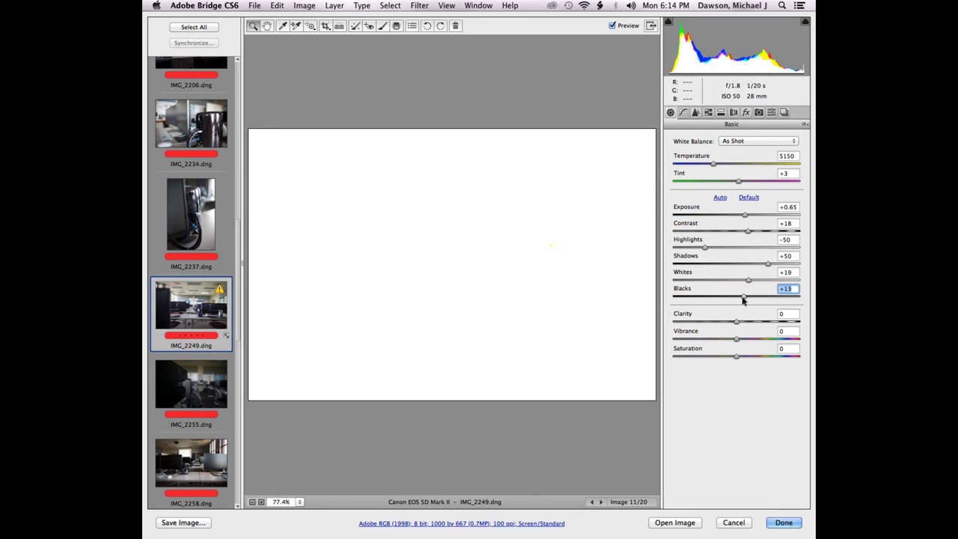
left_click_drag(743, 300, 722, 299)
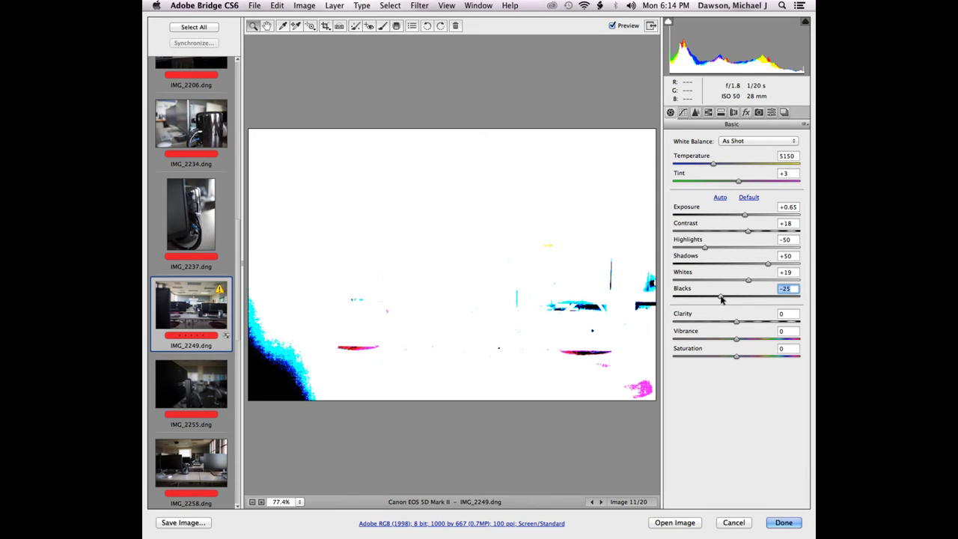
left_click_drag(721, 299, 753, 280)
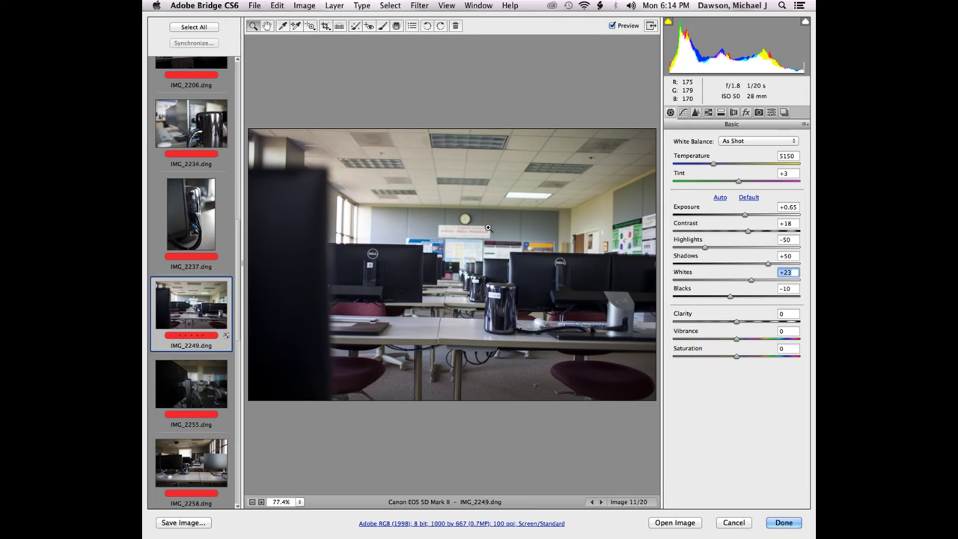
Set a custom white balance of temperature 5900 and tint -8 with the White Balance tool, sampling the dark foreground and Dell monitors
key("i")
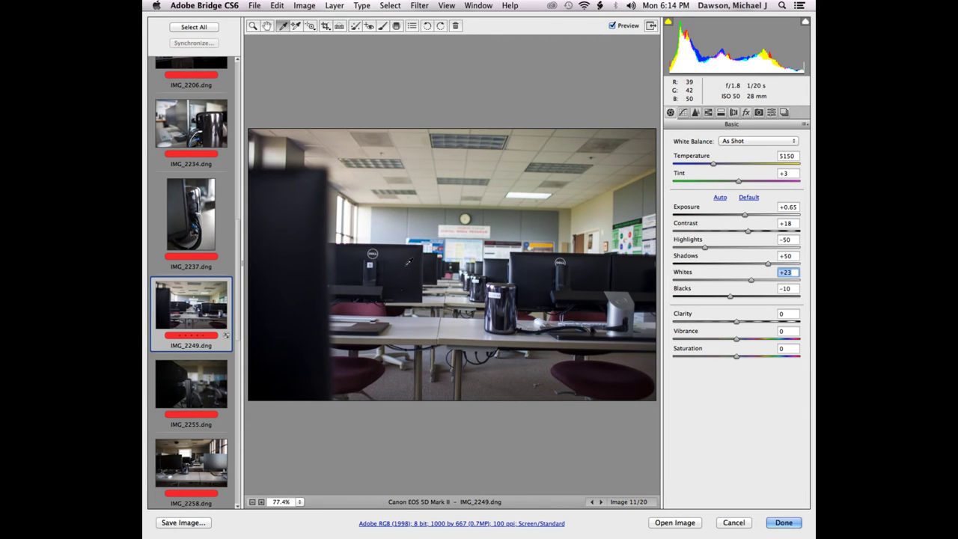
left_click(405, 267)
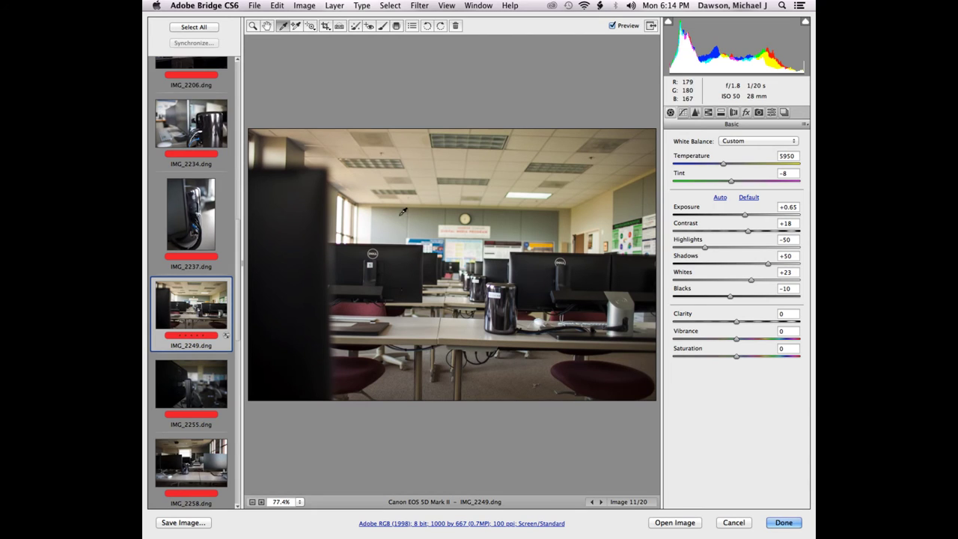
left_click(297, 199)
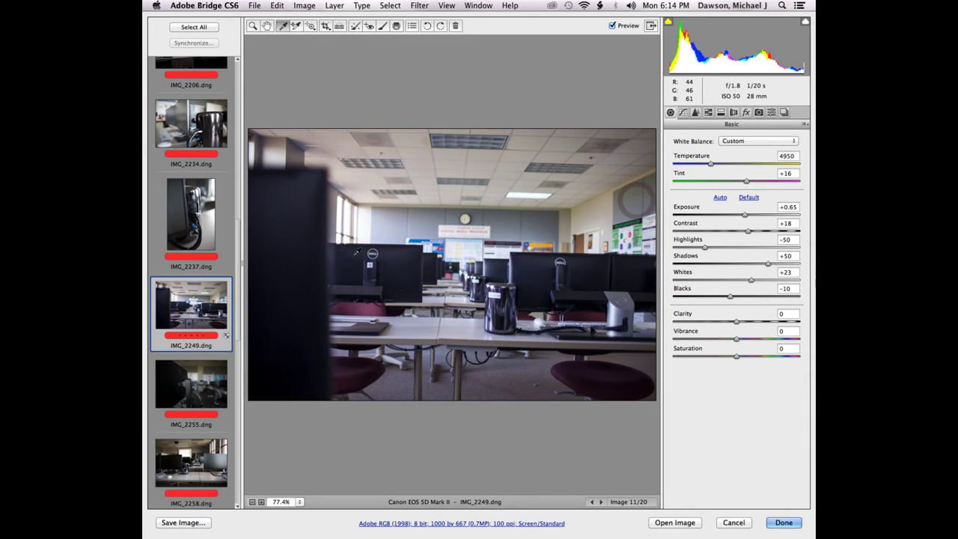
left_click(356, 254)
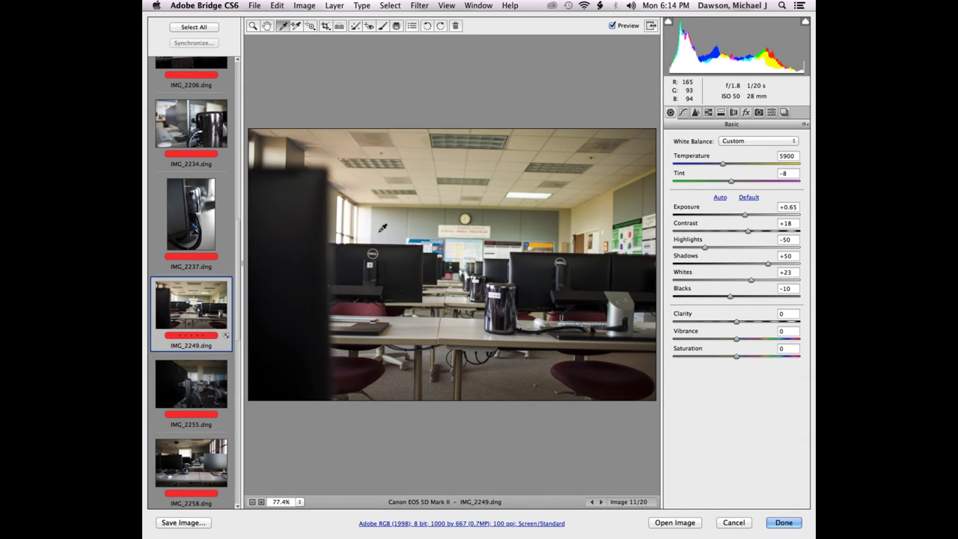
Straighten the classroom photo IMG_2249.dng along the top edge of the back wall and apply the resulting crop
key("a")
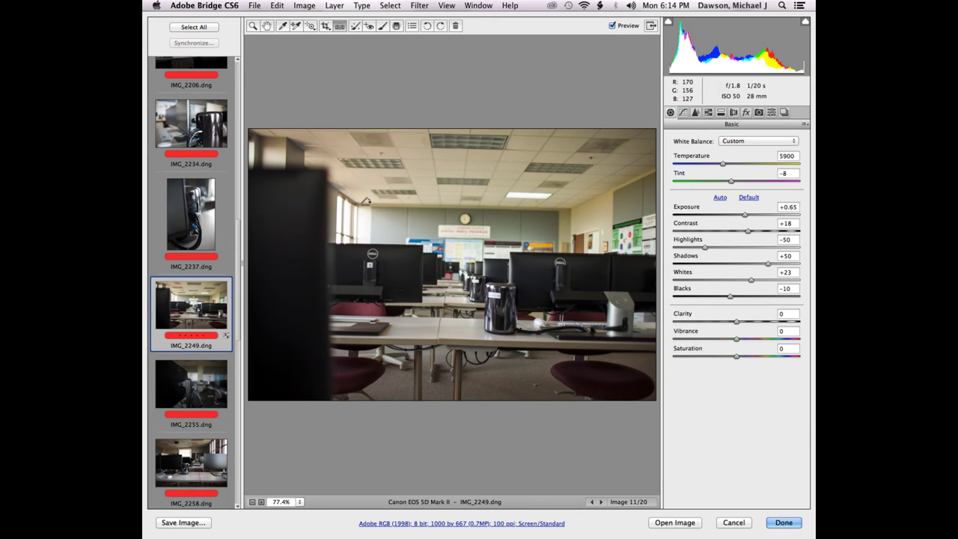
left_click_drag(359, 204, 567, 204)
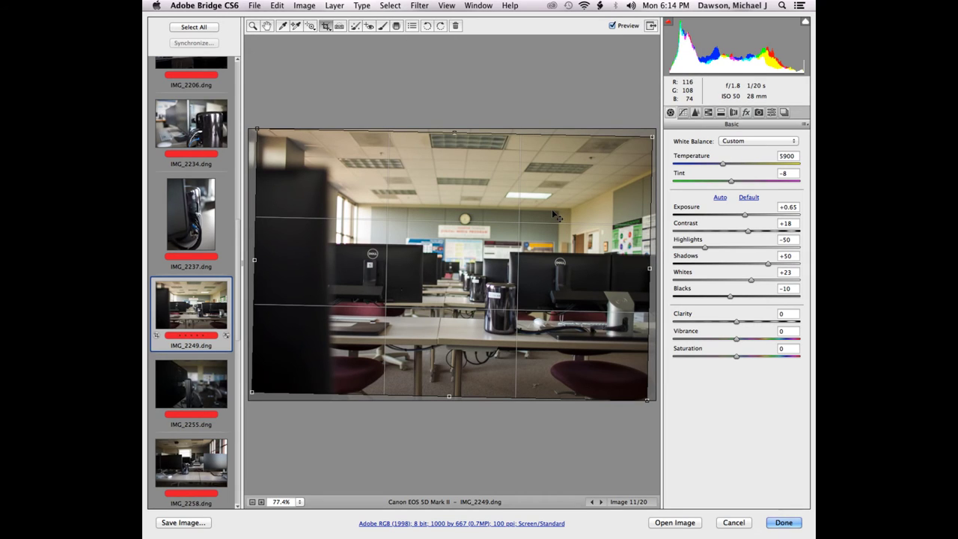
key("z")
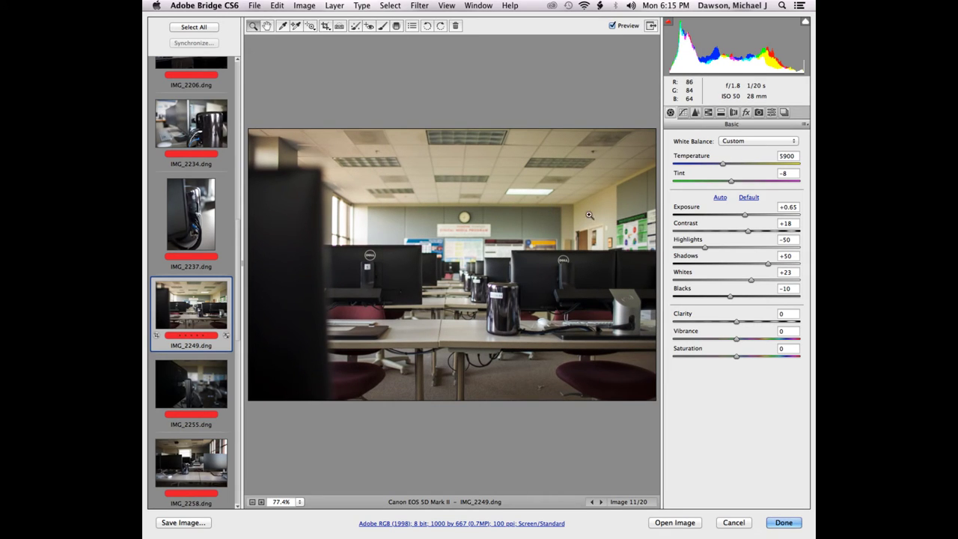
Try Highlights at -14 on the classroom photo and check it with the clipping preview
left_click(708, 247)
mouse_move(721, 247)
left_mouse_down()
mouse_move(753, 249)
mouse_move(727, 252)
left_mouse_up()
key("alt")
key("alt")
key("alt")
key("alt")
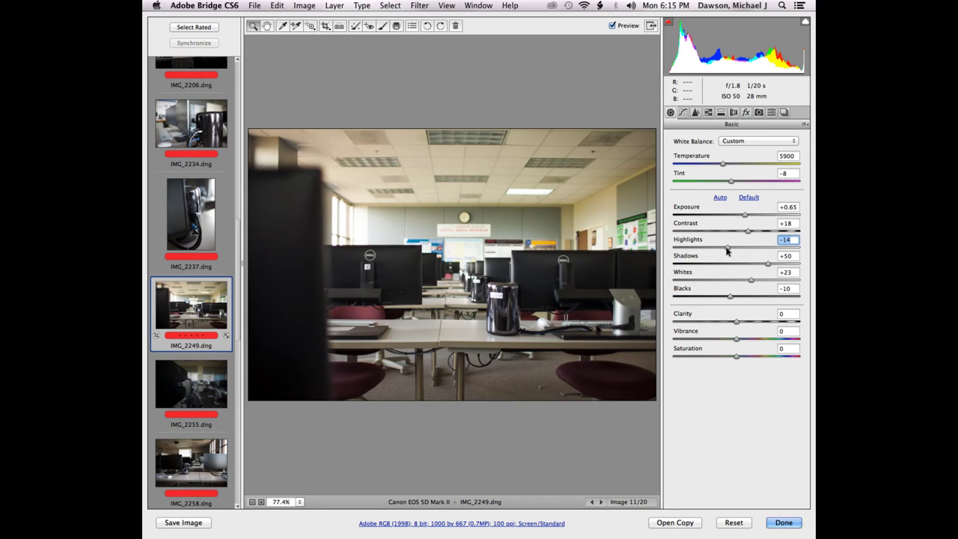
key("alt")
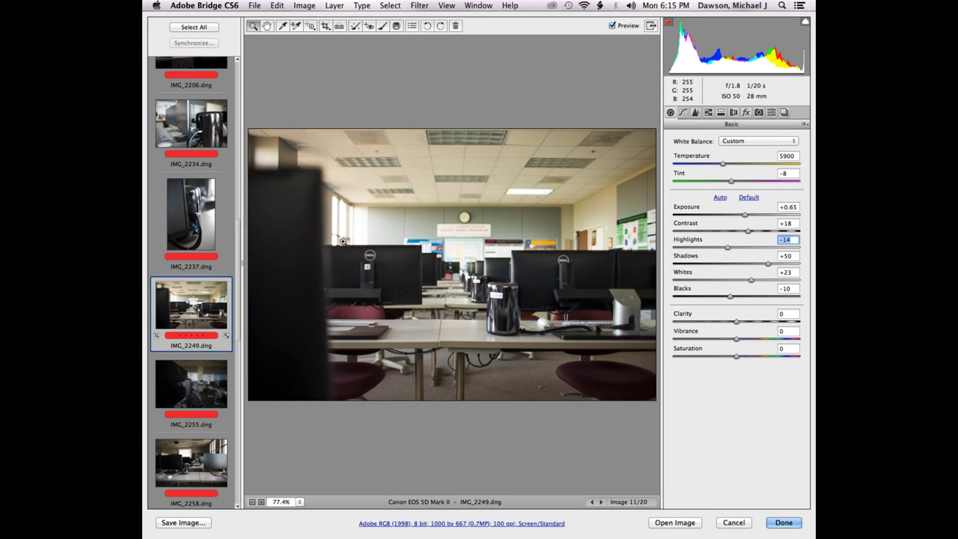
left_click(731, 249, "alt")
Set Contrast to +26, Highlights to -38, Shadows to +25, Blacks to -19 and Temperature to 5750 on the classroom photo
left_click_drag(730, 248, 755, 232)
left_click_drag(730, 297, 725, 297)
left_click_drag(767, 263, 751, 265)
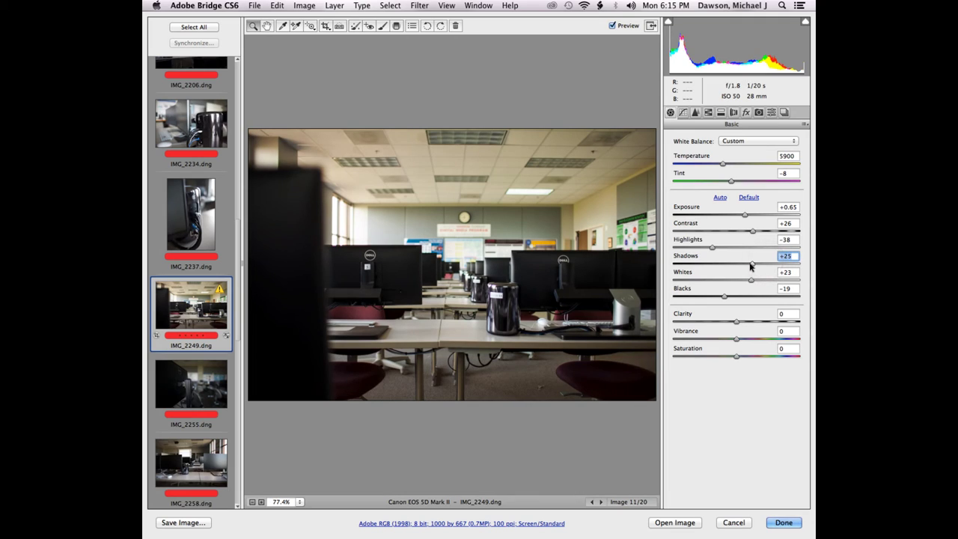
left_click_drag(723, 164, 720, 165)
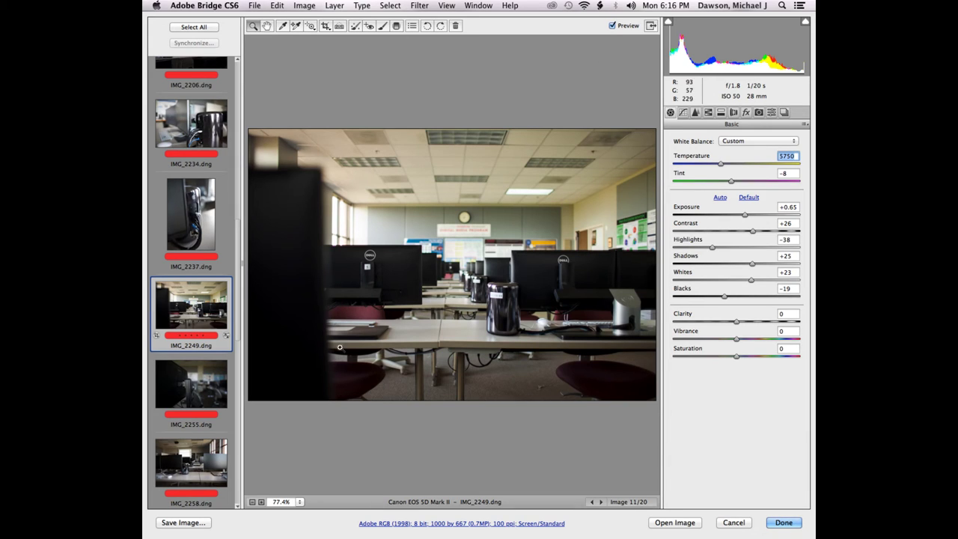
Try Clarity on the classroom photo at the +100 maximum and at intermediate values of +47 and +57
scroll(234, 275, "up", 3)
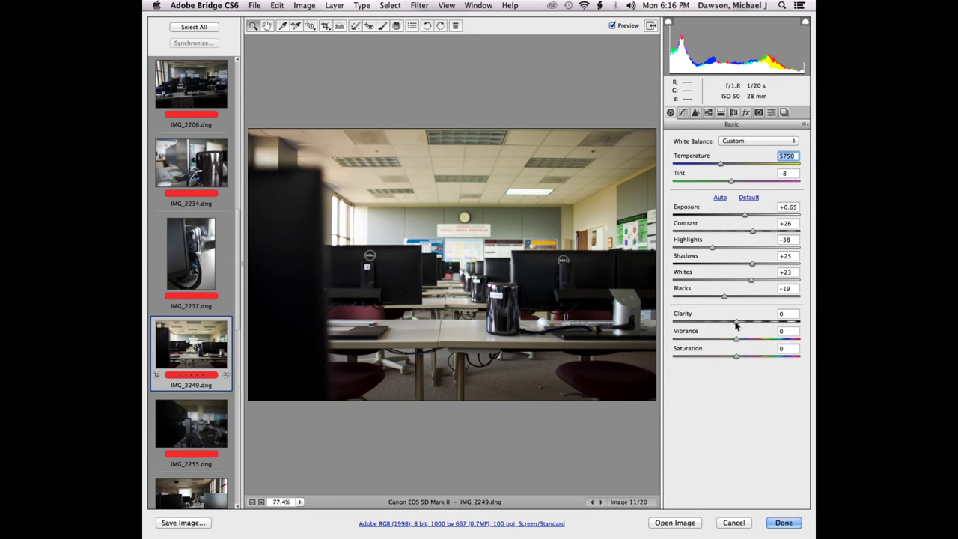
left_click_drag(735, 322, 804, 322)
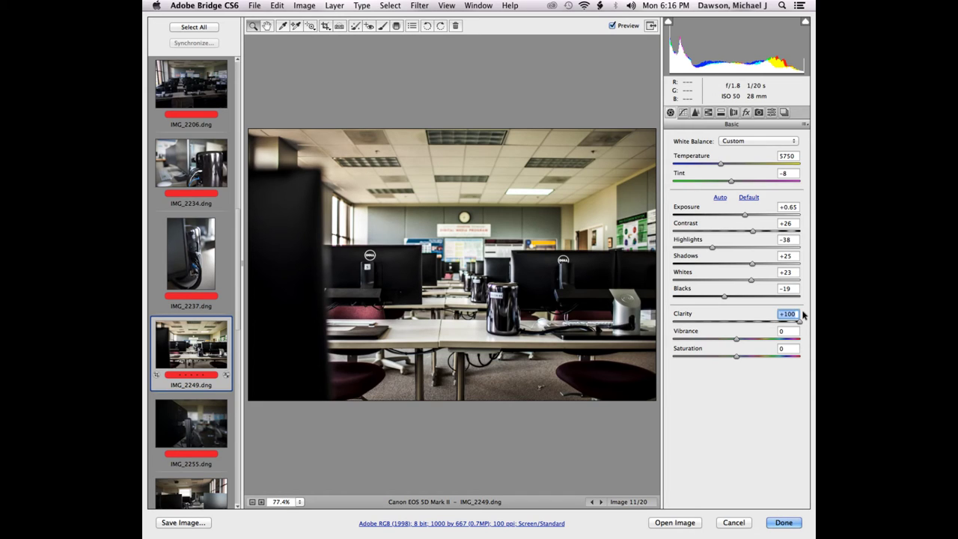
left_click_drag(799, 321, 763, 323)
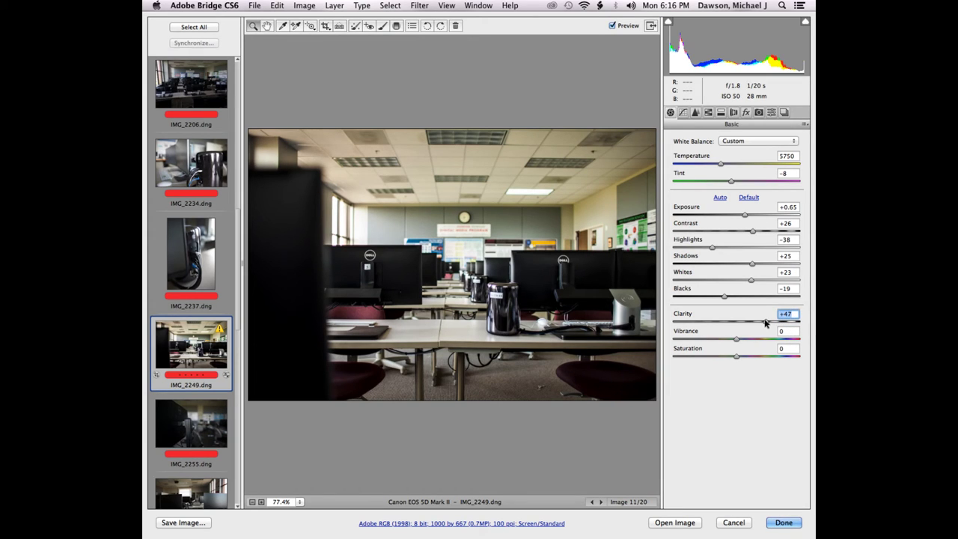
key("shift+Up")
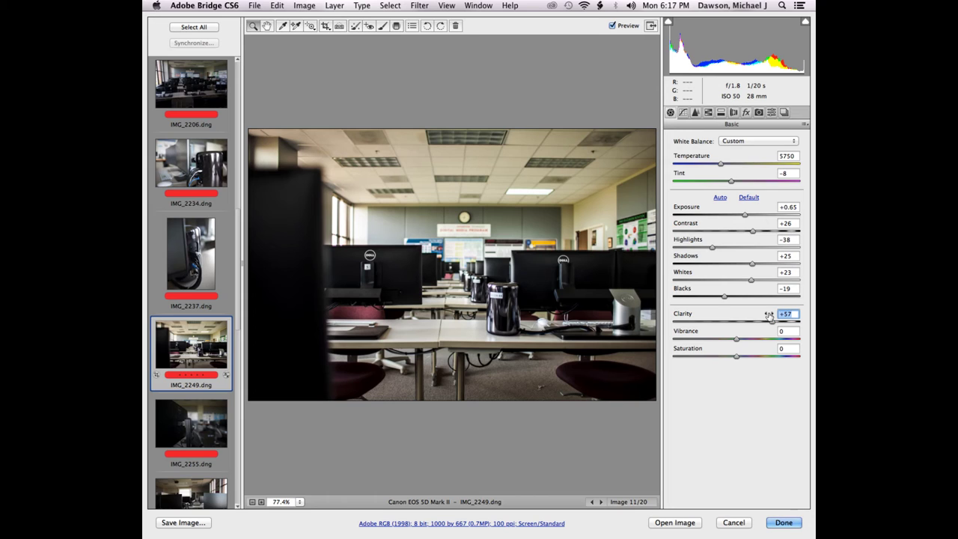
key("shift+Up")
key("shift+Up")
key("shift+Up")
key("shift+Up")
key("shift+Up")
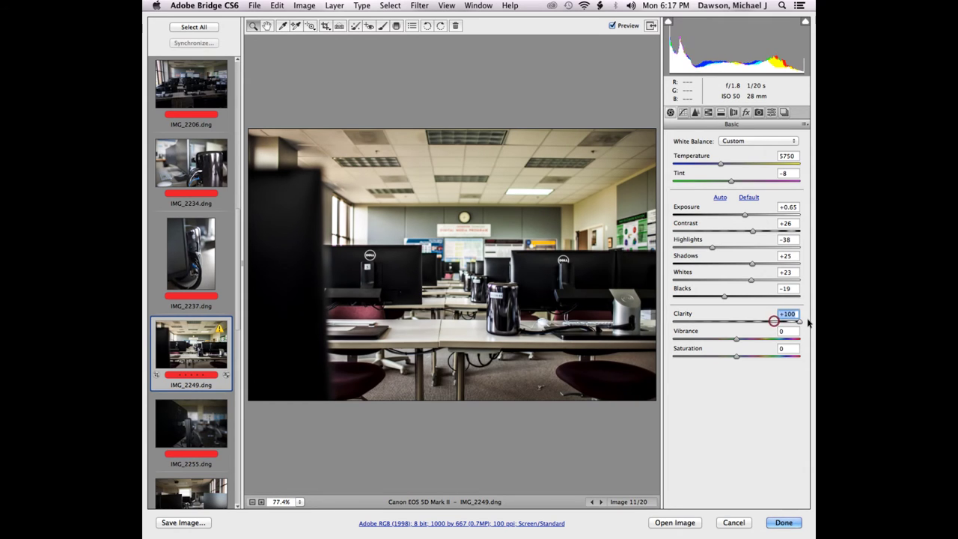
Set Clarity to +36, judging it on a 400% view of the nearer Dell monitor, and finish editing the photos
key("c")
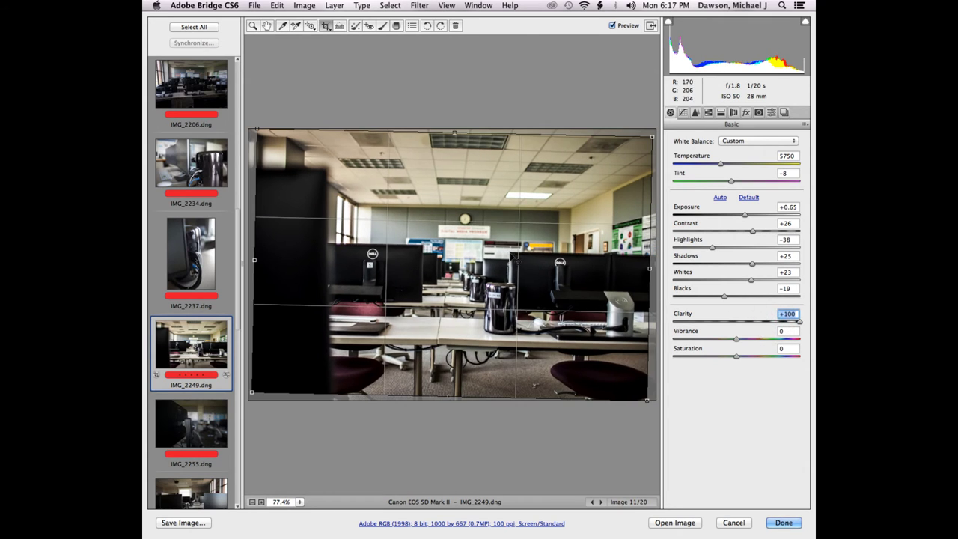
key("z")
left_click_drag(512, 251, 583, 329)
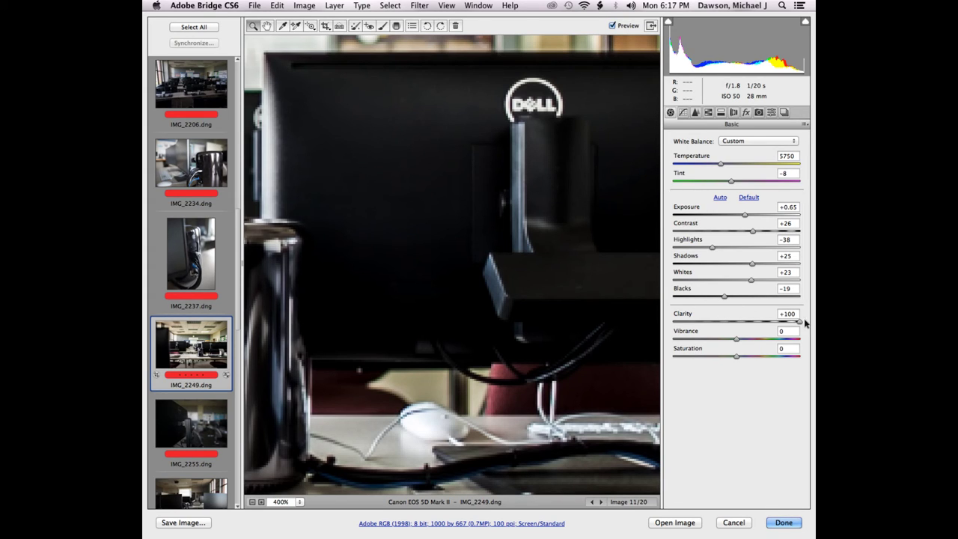
left_click_drag(798, 321, 758, 324)
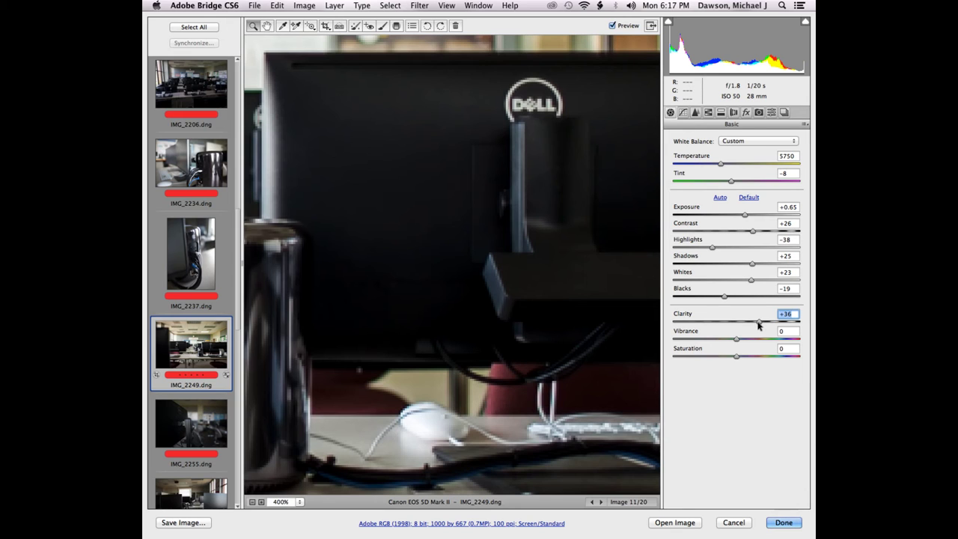
left_click(783, 522)
Open the red-shirt portrait IMG_2572.dng in Camera Raw, set Clarity to +100 and enlarge the face to 300%
double_click(359, 477)
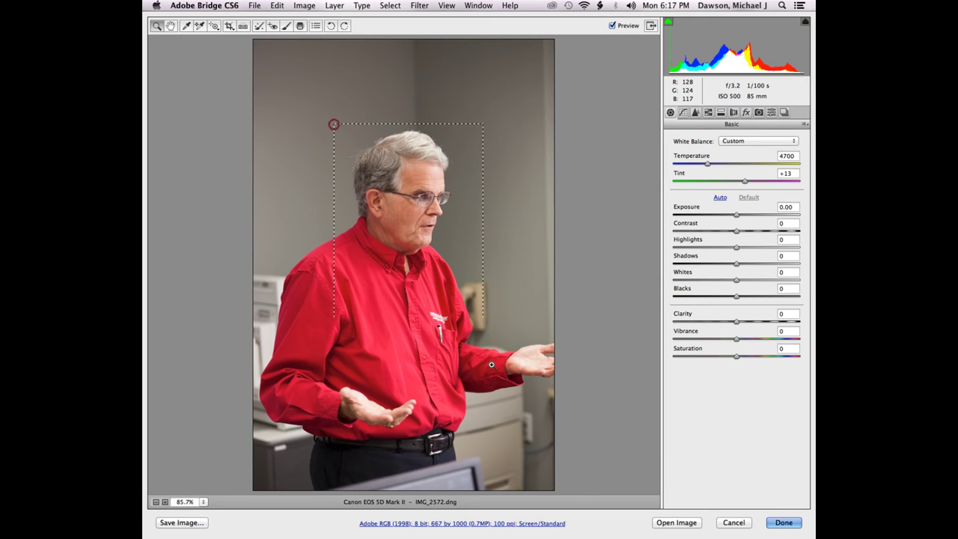
left_click(334, 124)
left_click_drag(734, 322, 799, 321)
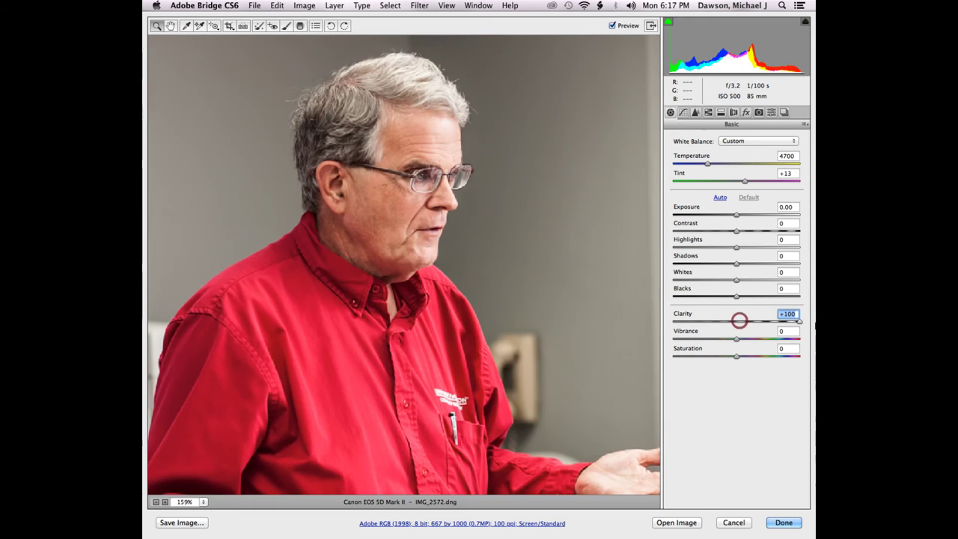
left_click(531, 198)
left_click(531, 199)
left_click_drag(509, 266, 494, 464)
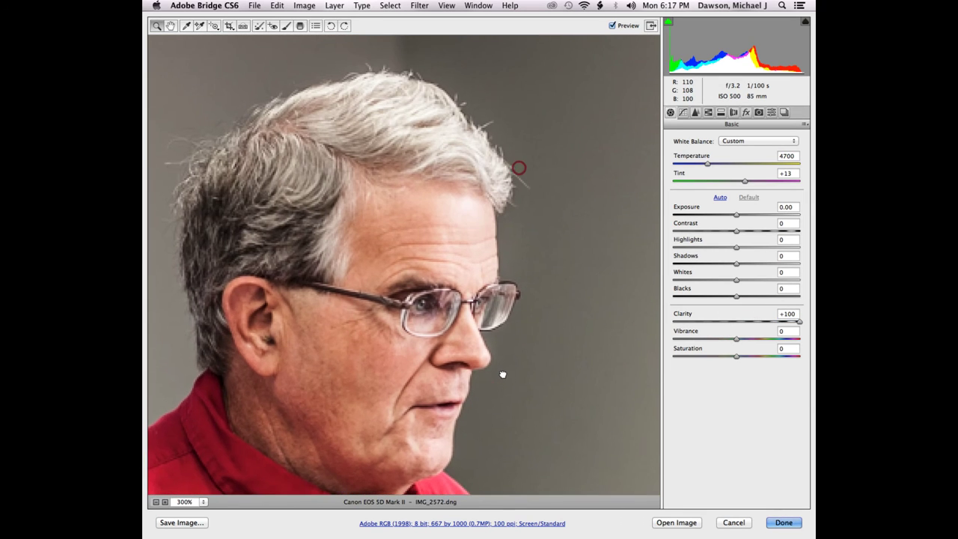
Compare the portrait with and without the Clarity adjustment in close-up and full view, and finish editing it
key("p")
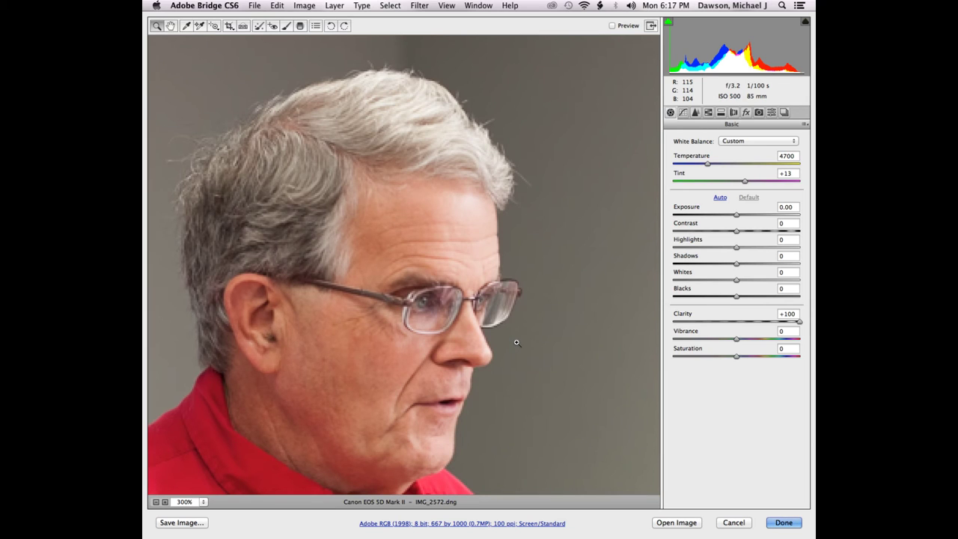
key("p")
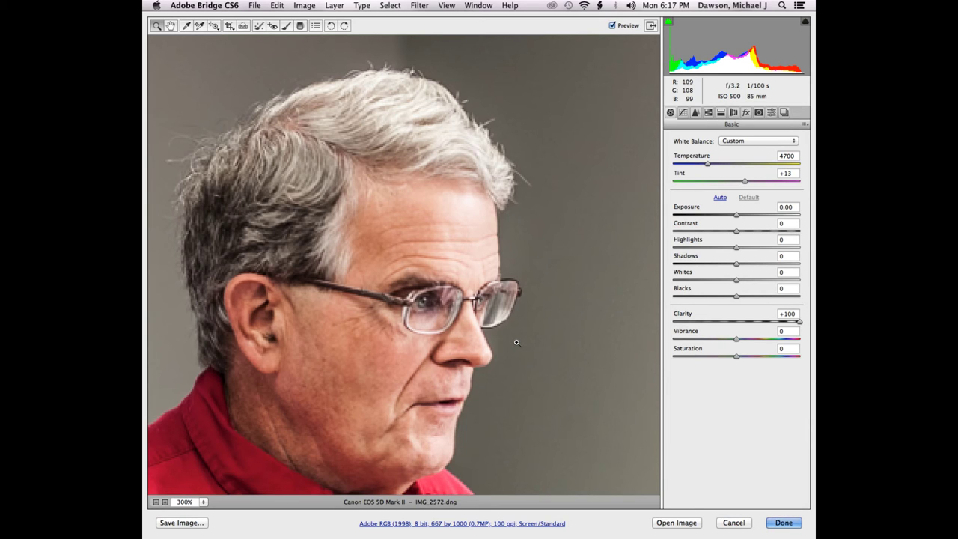
left_click(517, 342, "alt")
left_click(539, 259, "alt")
left_click(545, 231, "alt")
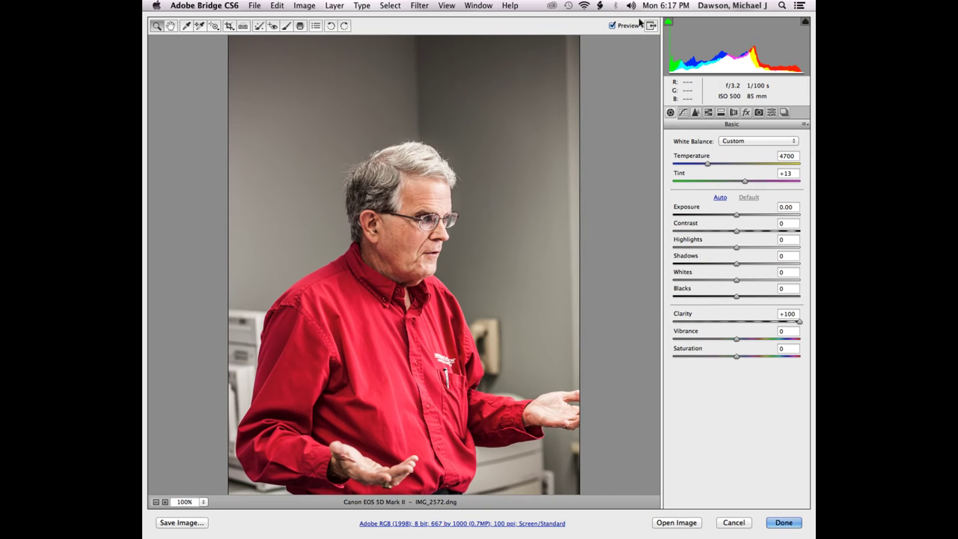
left_click(612, 25)
key("Return")
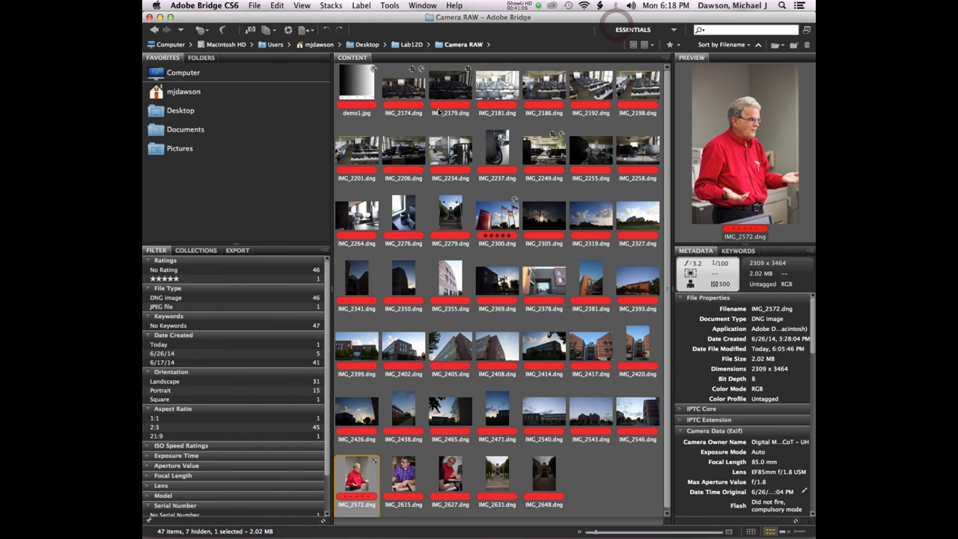
Open IMG_2174.dng through IMG_2327.dng together in Camera Raw and display the classroom photo IMG_2186.dng
left_click(405, 95)
left_click(635, 224, "shift")
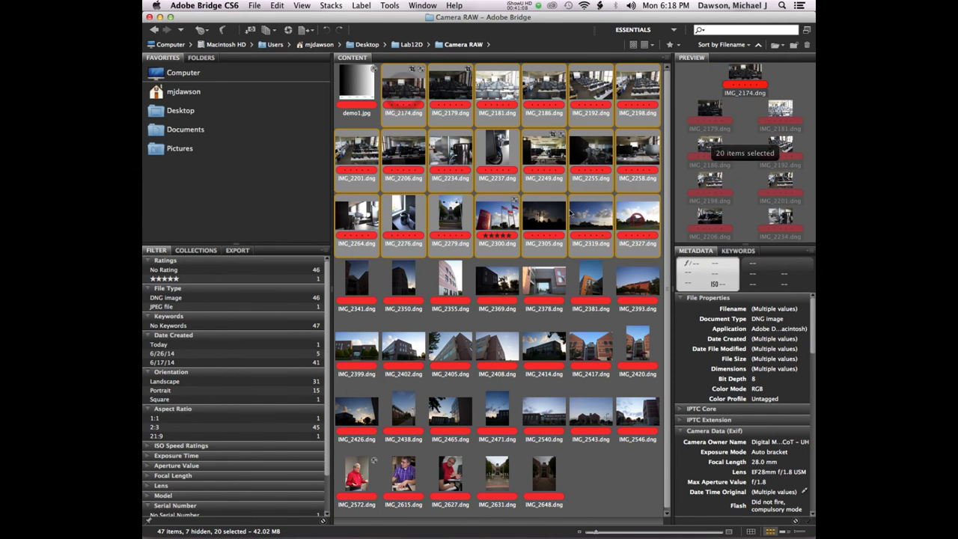
key("super+r")
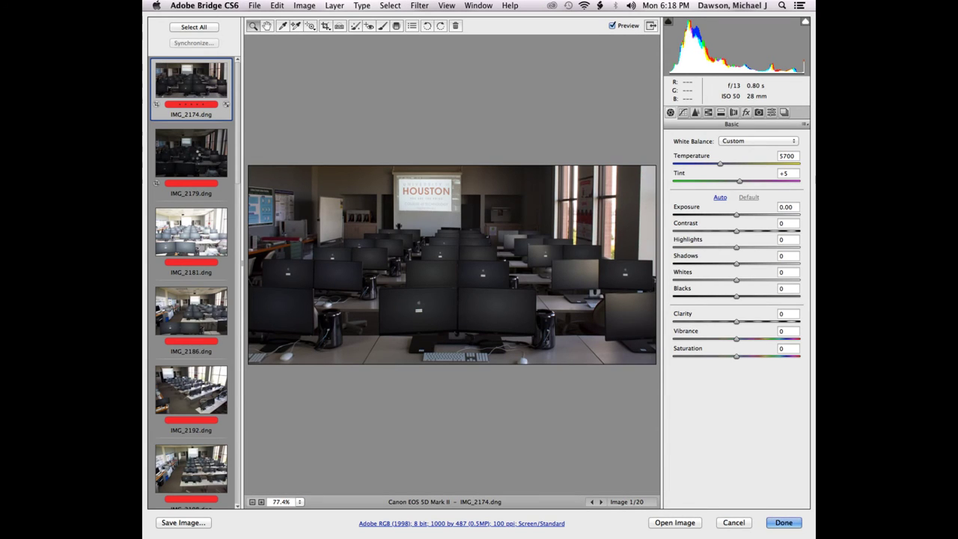
left_click(191, 154)
left_click(196, 226)
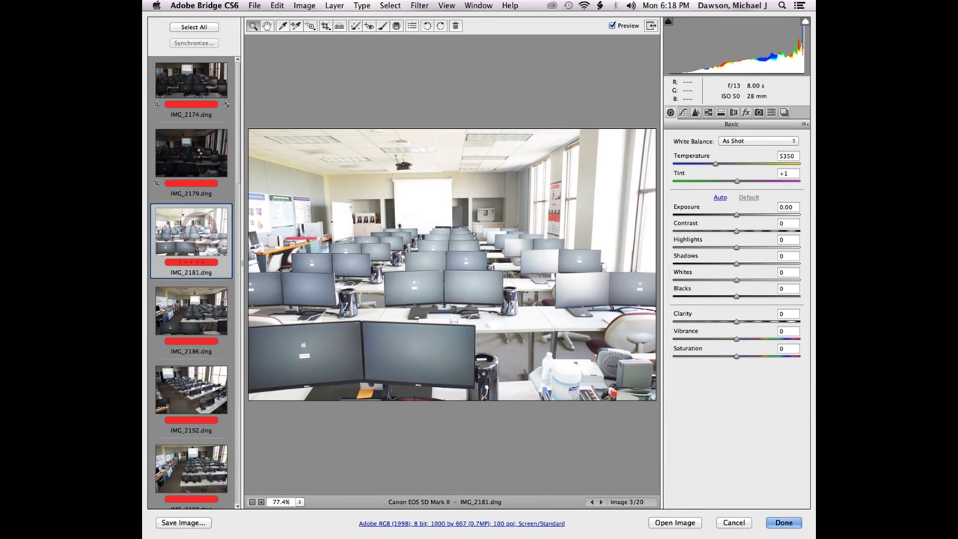
key("Up")
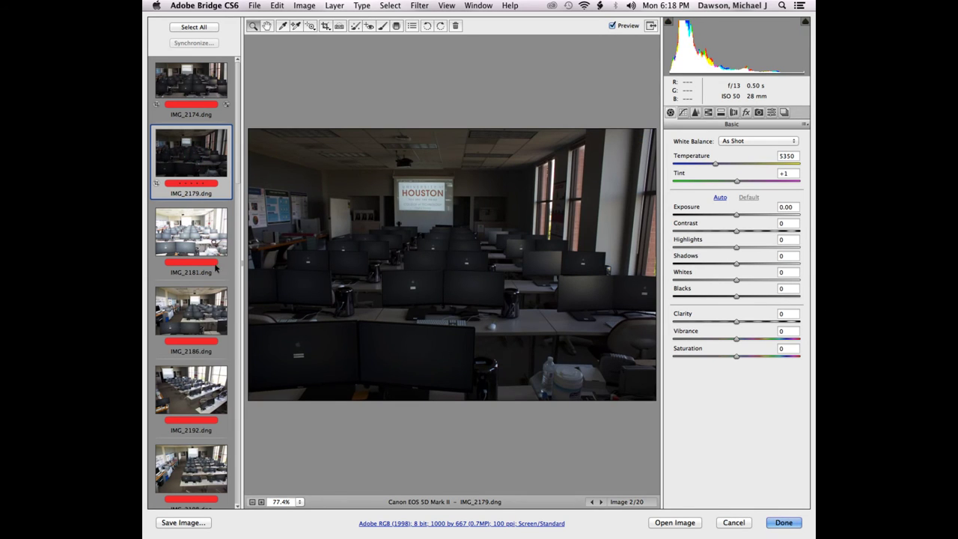
left_click(215, 268)
left_click(211, 295)
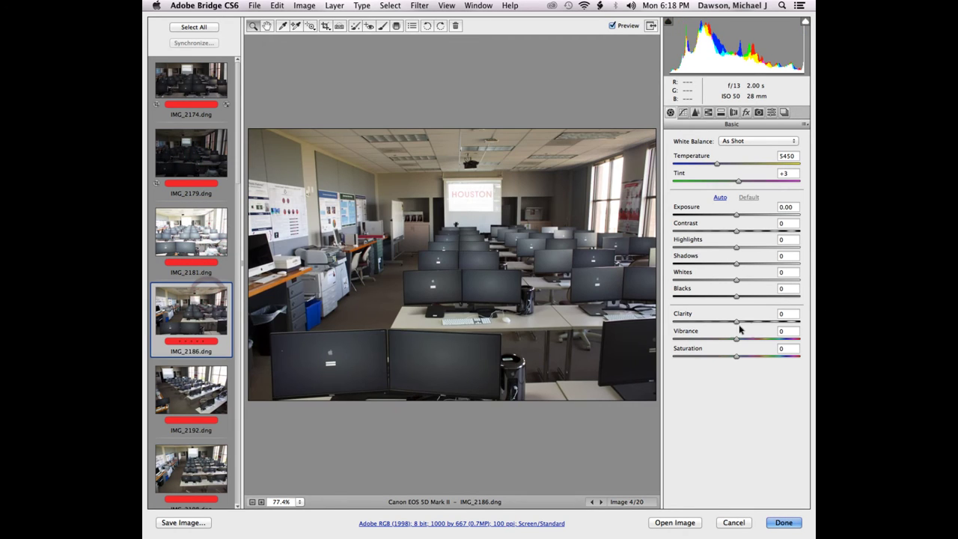
Try Clarity at +100 and at negative values on IMG_2186.dng, reset it, and set it to +43
left_click_drag(758, 322, 805, 323)
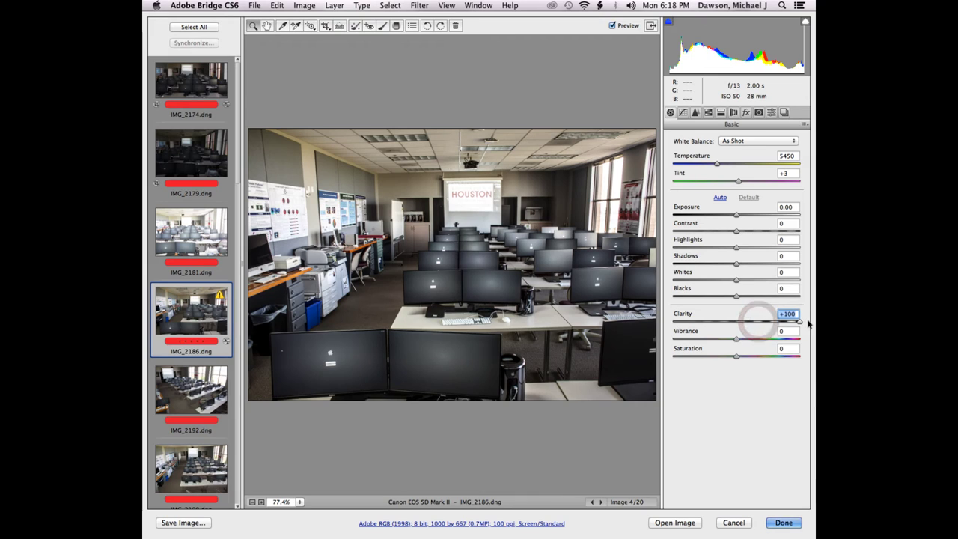
left_click_drag(804, 321, 733, 325)
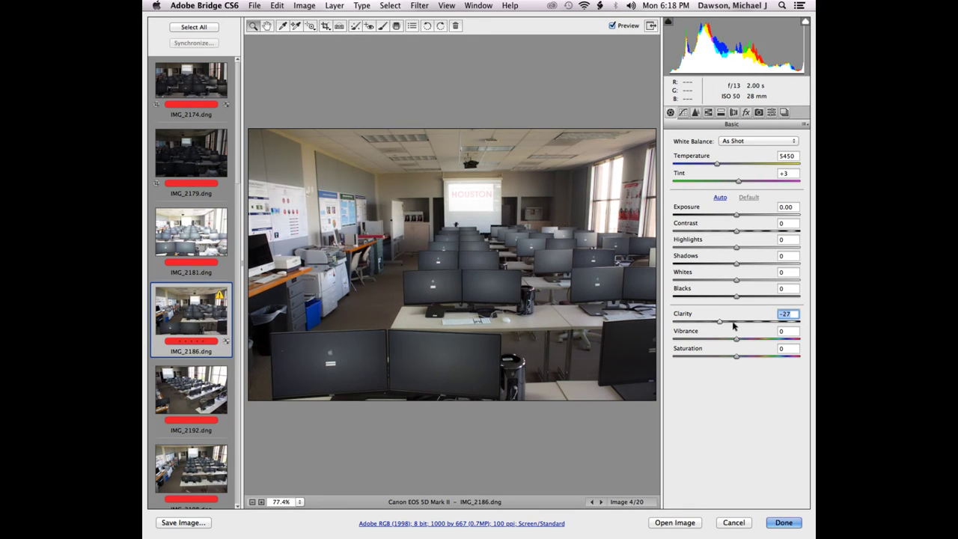
double_click(735, 321)
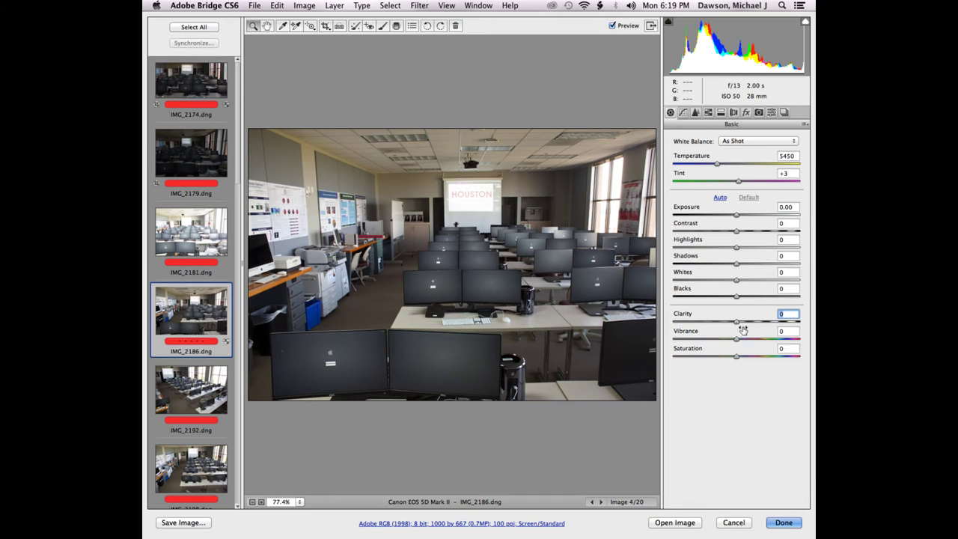
left_click_drag(736, 320, 764, 323)
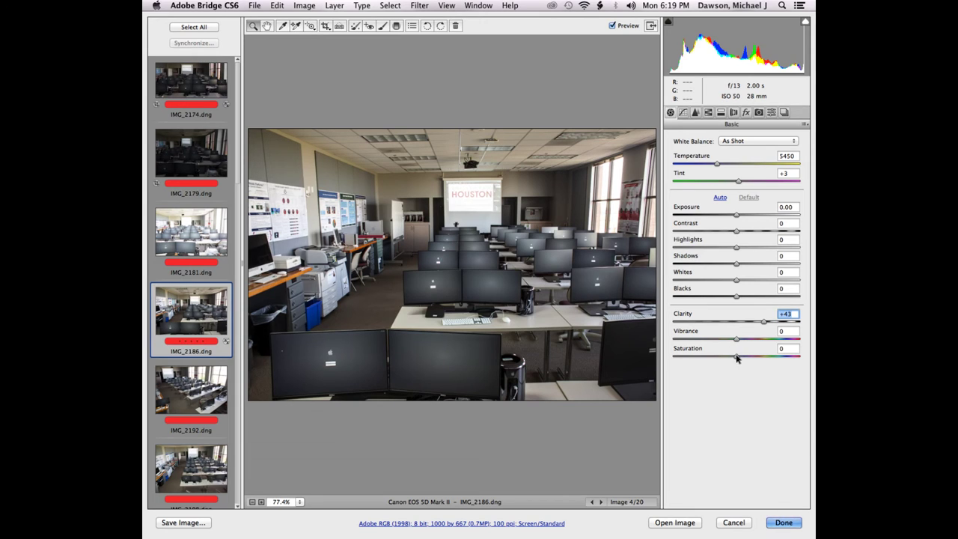
Try Saturation at +13 on IMG_2186.dng, reset it, and test a stronger Saturation increase
left_click_drag(737, 356, 745, 357)
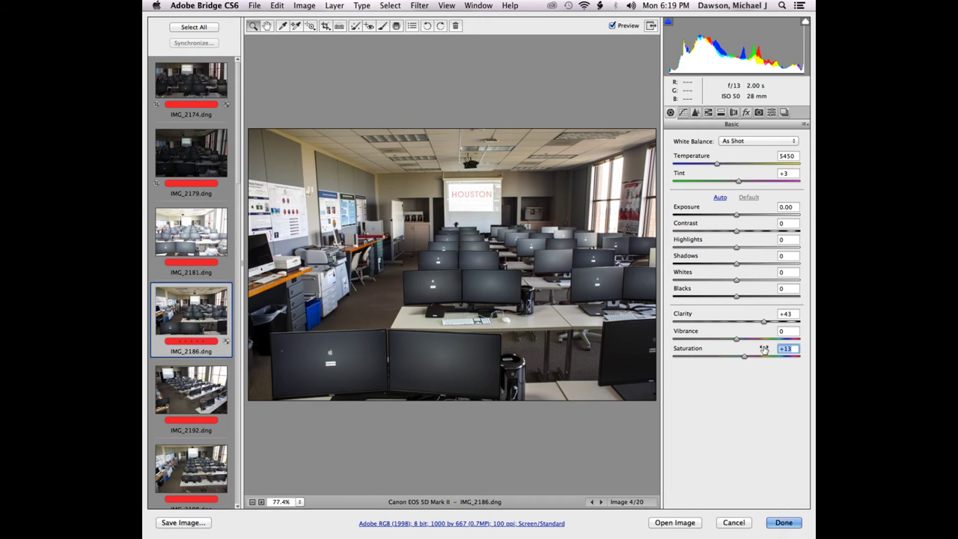
double_click(743, 356)
left_click_drag(736, 357, 762, 355)
double_click(764, 355)
Try Vibrance at -80 combined with Saturation at +100, and reset Saturation, Vibrance and Clarity to 0
left_click_drag(740, 341, 682, 343)
left_click_drag(767, 357, 802, 358)
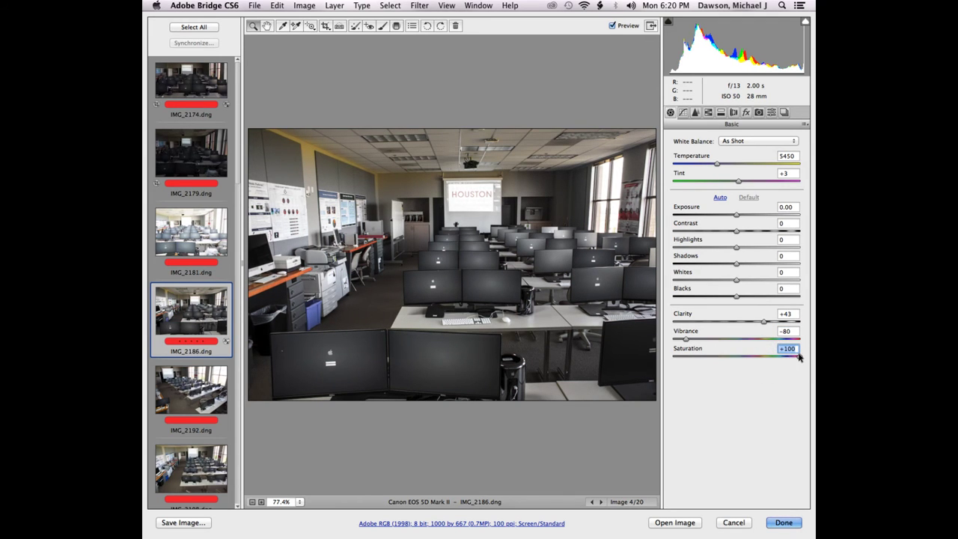
double_click(795, 357)
double_click(687, 341)
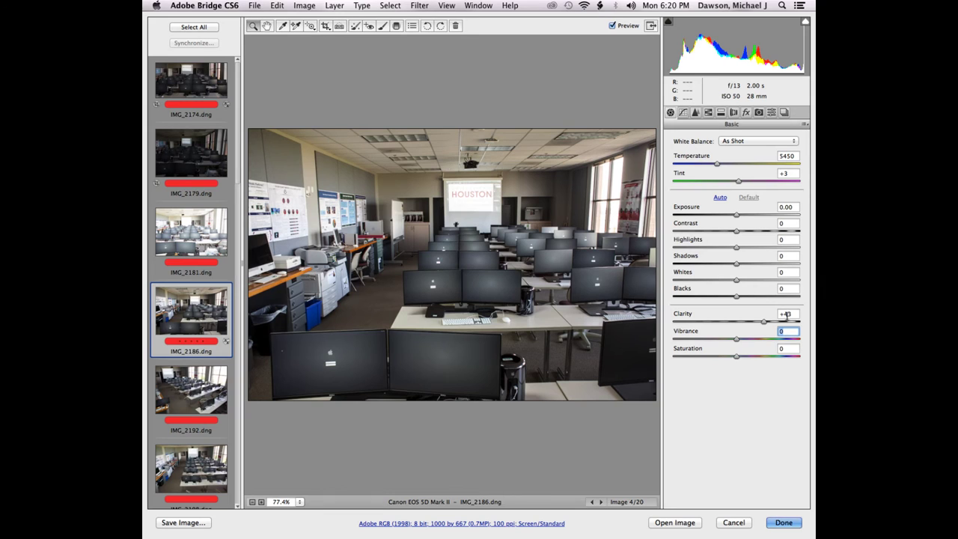
double_click(763, 321)
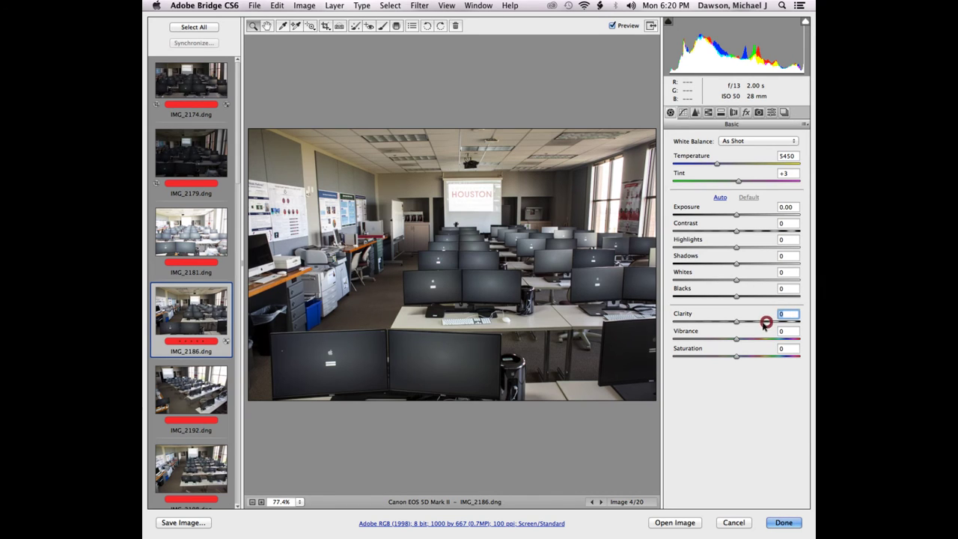
Apply Auto tone to IMG_2186.dng, and refine it to Contrast +39, Highlights -93, Whites +19, Blacks -22 and Saturation -6
left_click(720, 198)
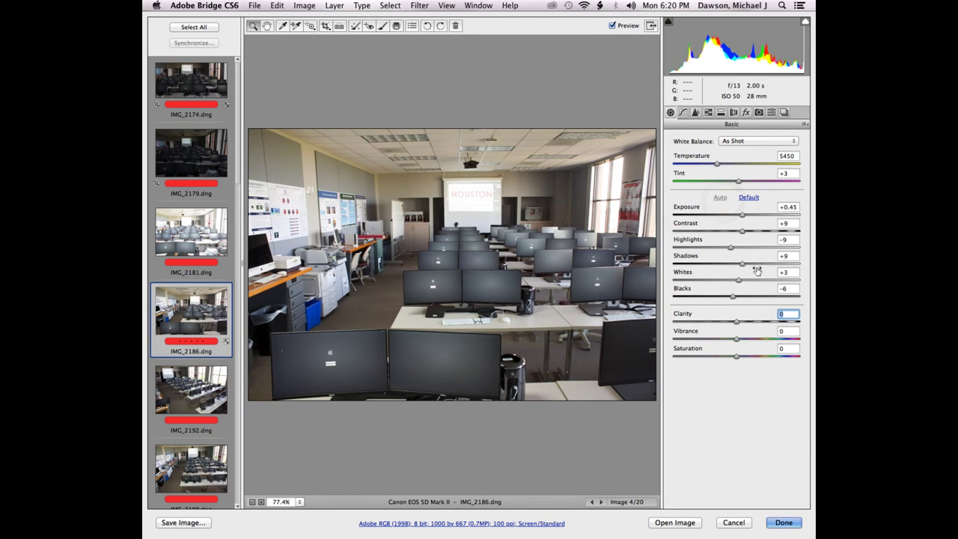
left_click_drag(734, 298, 723, 297)
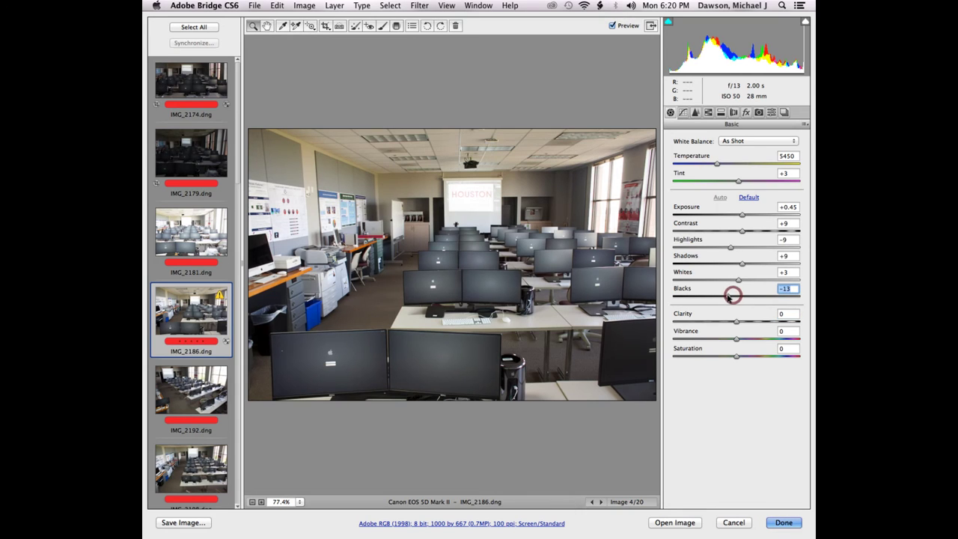
left_click_drag(742, 231, 755, 233)
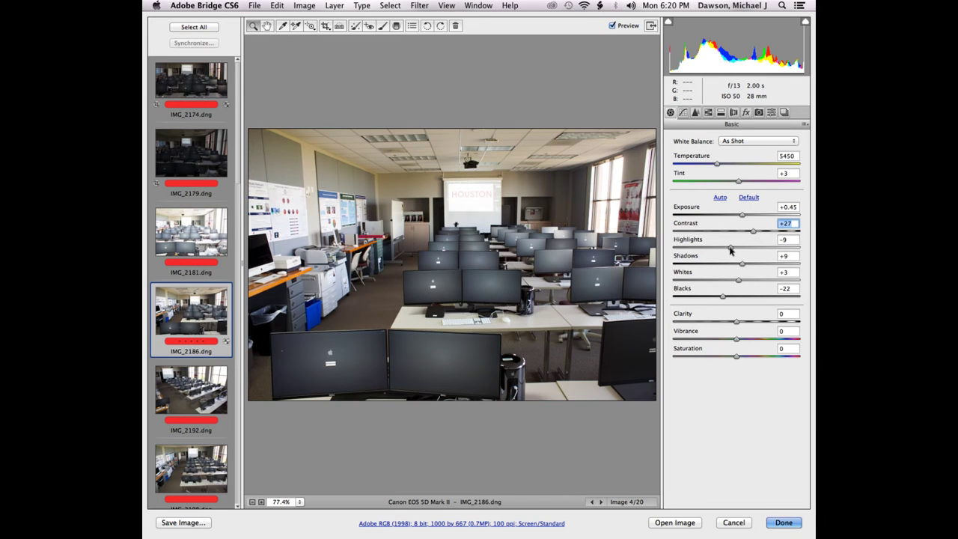
left_click_drag(728, 248, 703, 249)
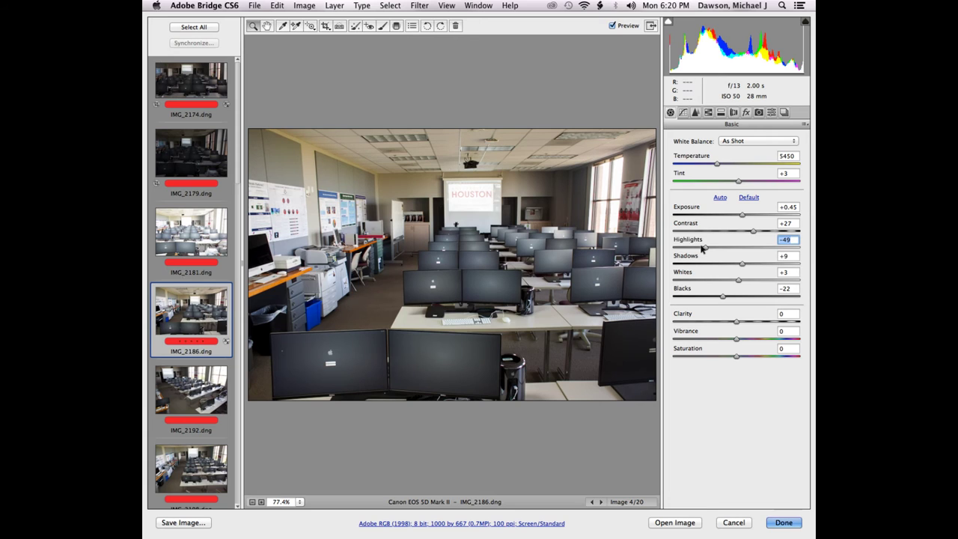
left_click_drag(702, 247, 677, 249)
left_click_drag(737, 279, 747, 278)
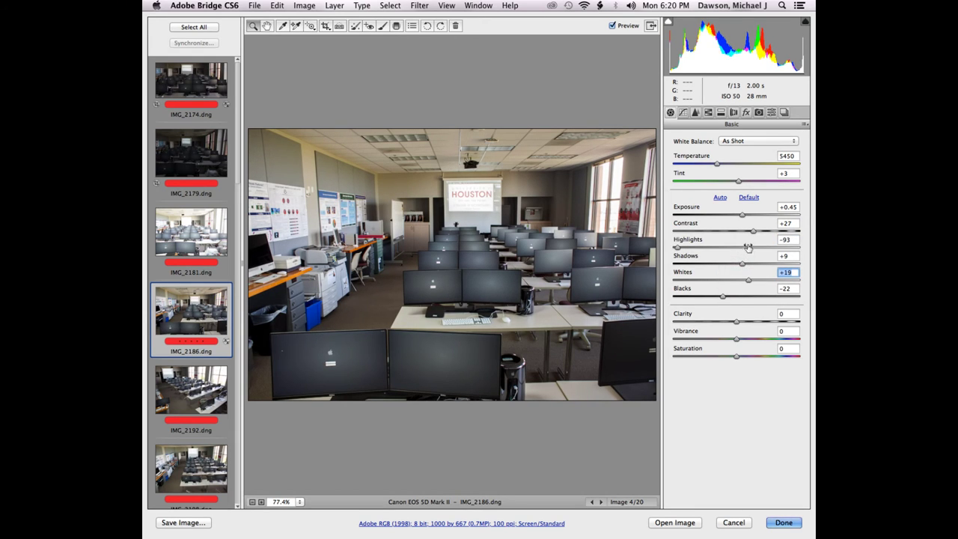
left_click_drag(753, 234, 759, 233)
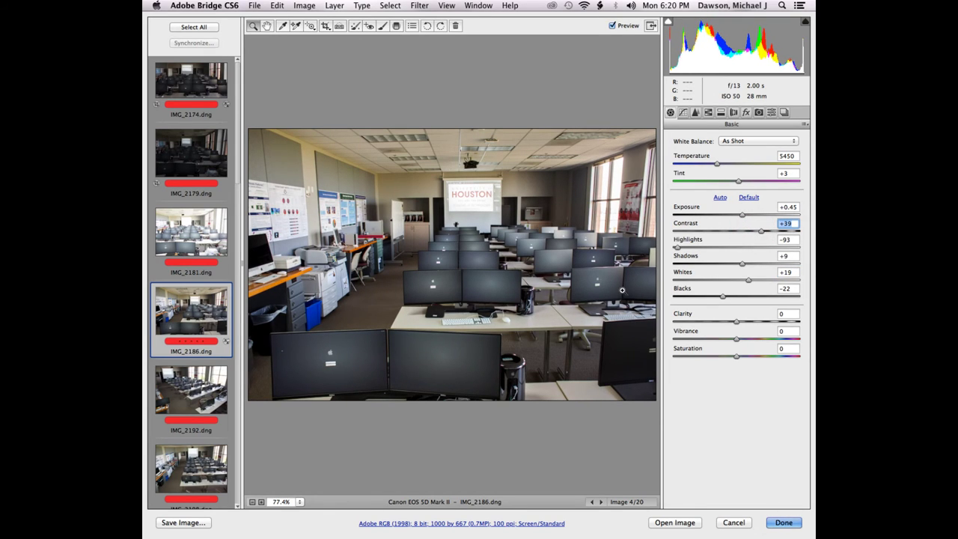
left_click_drag(725, 356, 735, 357)
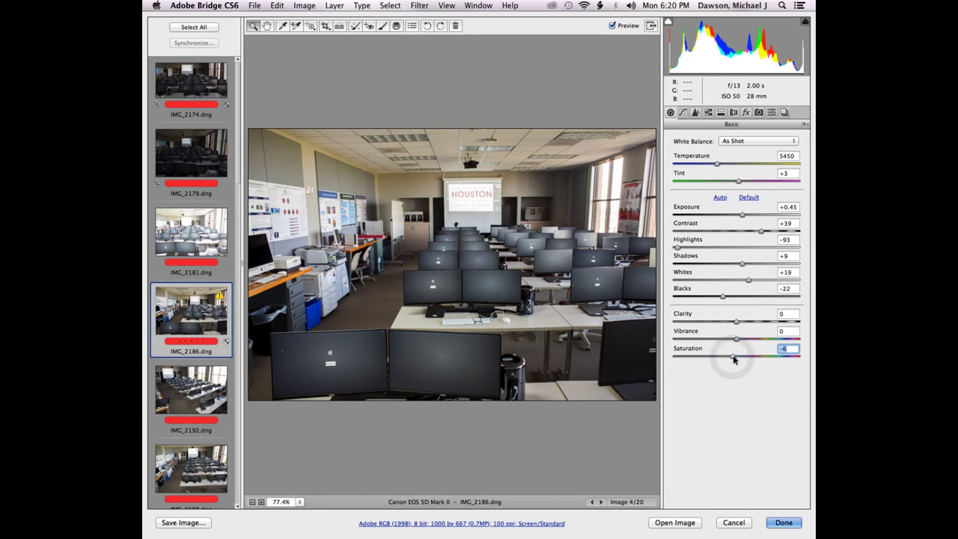
Sample the white balance from the white area just below the projection screen, and set Clarity to +40
left_click(284, 25)
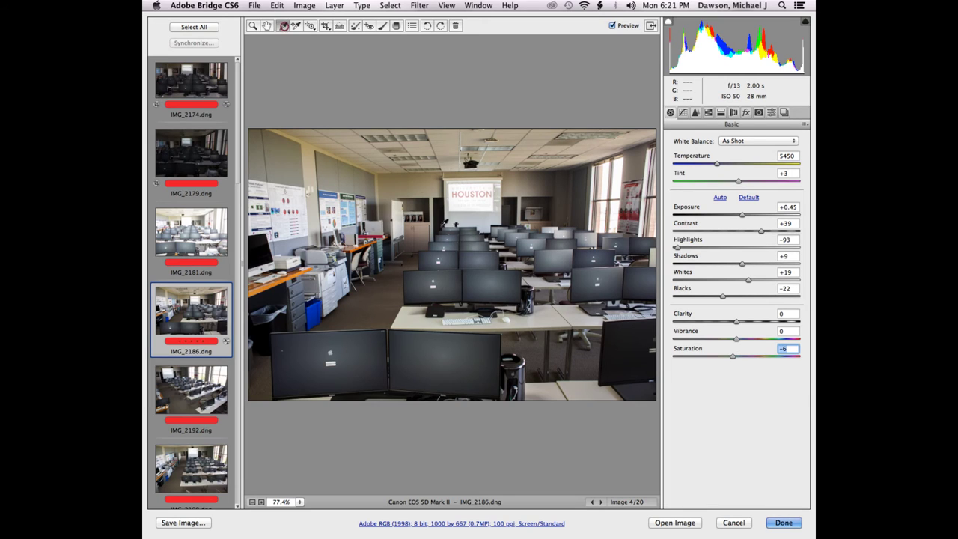
left_click(398, 218)
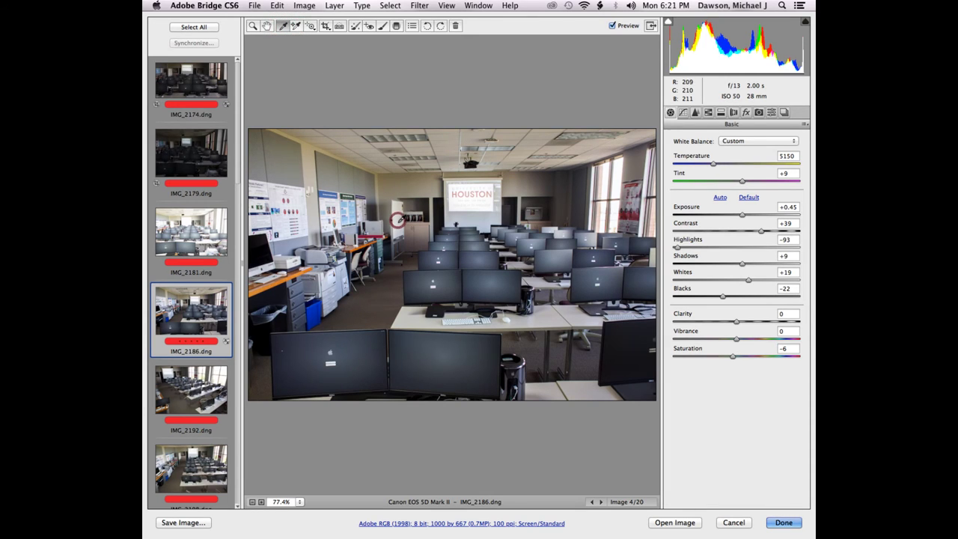
left_click(472, 216)
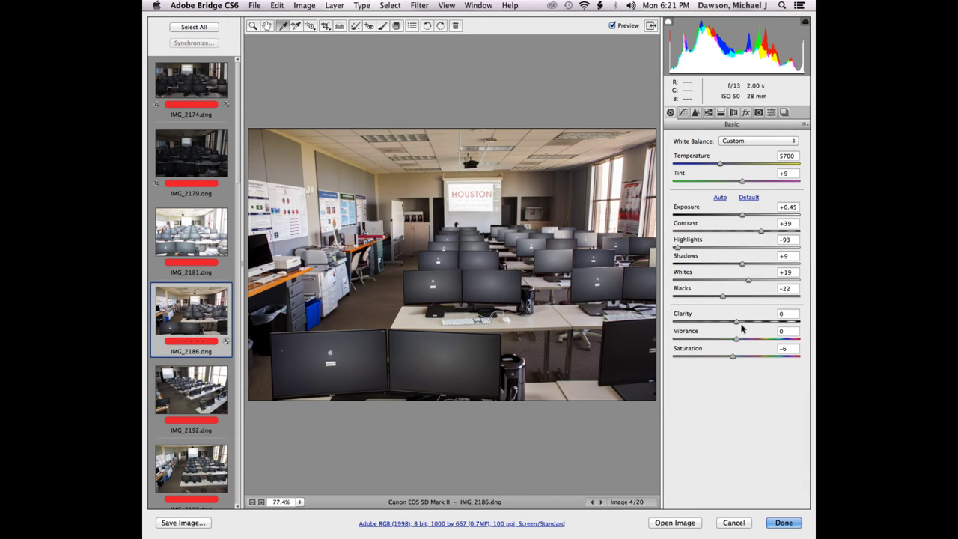
left_click_drag(737, 321, 763, 323)
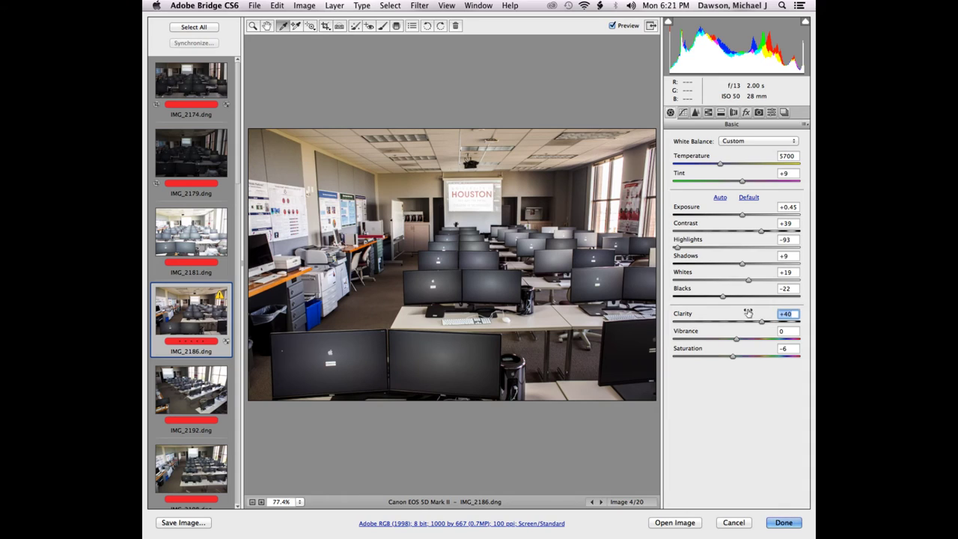
Draw a crop frame over the whole classroom photo, try shrinking and moving it, and stretch it back to the photo's edges
key("c")
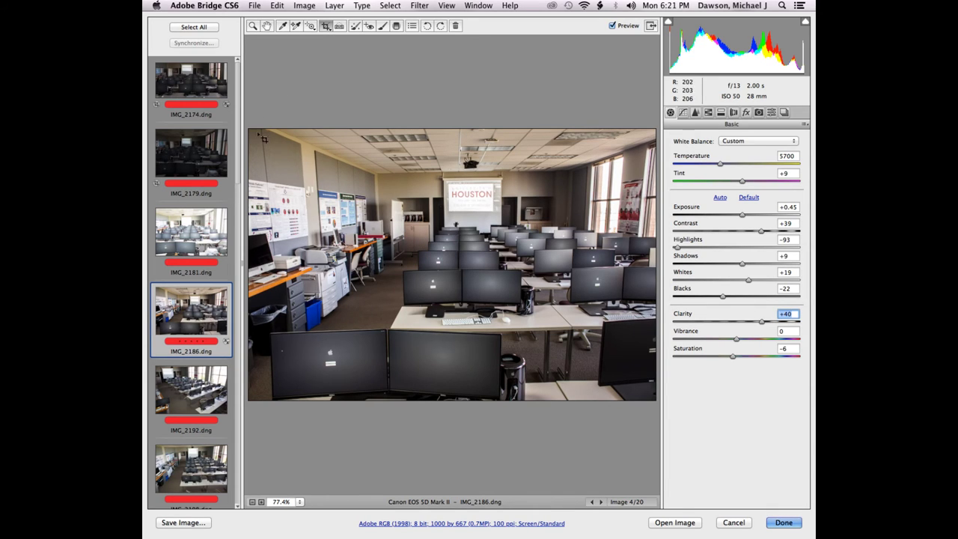
left_click_drag(246, 122, 608, 428)
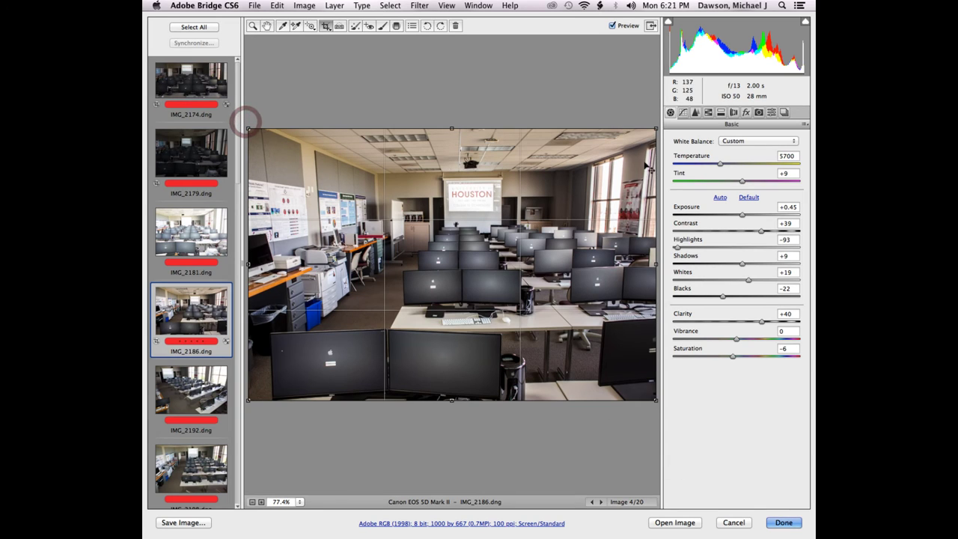
left_click_drag(655, 129, 582, 204)
mouse_move(486, 254)
left_mouse_down()
mouse_move(545, 229)
mouse_move(545, 241)
left_mouse_up()
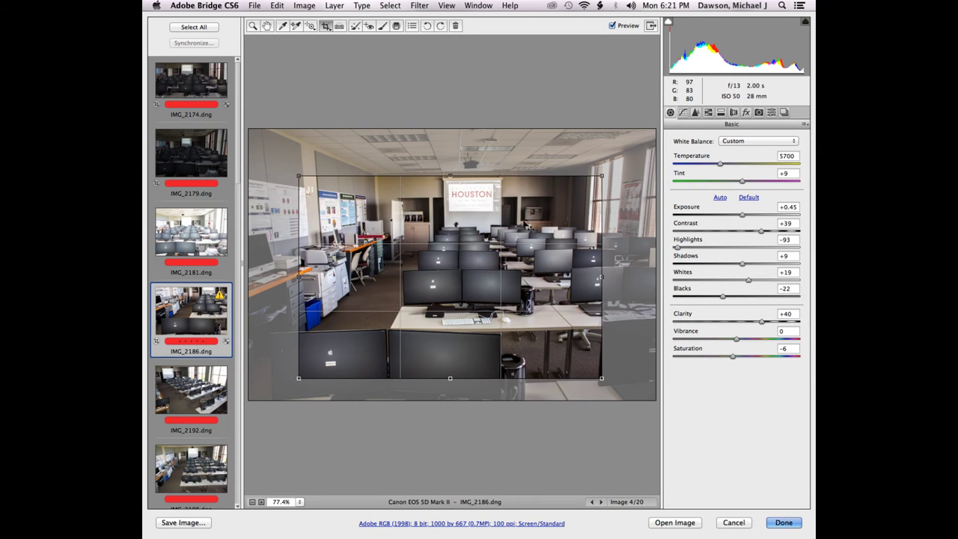
left_click_drag(603, 277, 655, 277)
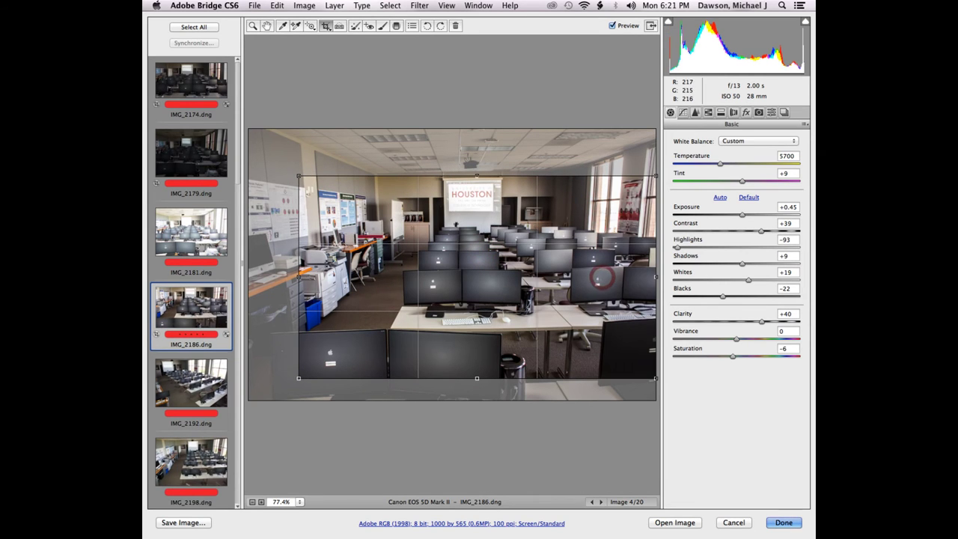
left_click_drag(298, 277, 238, 277)
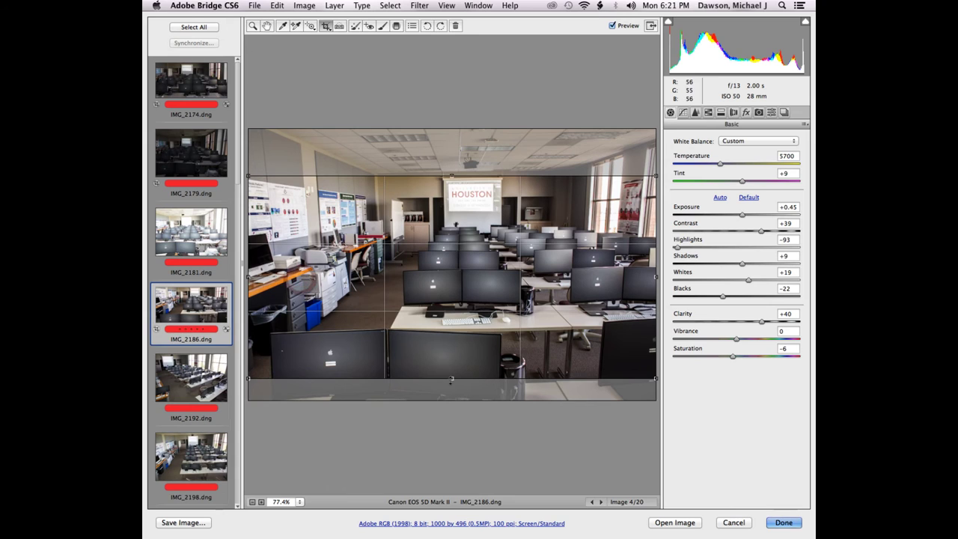
left_click_drag(451, 378, 449, 415)
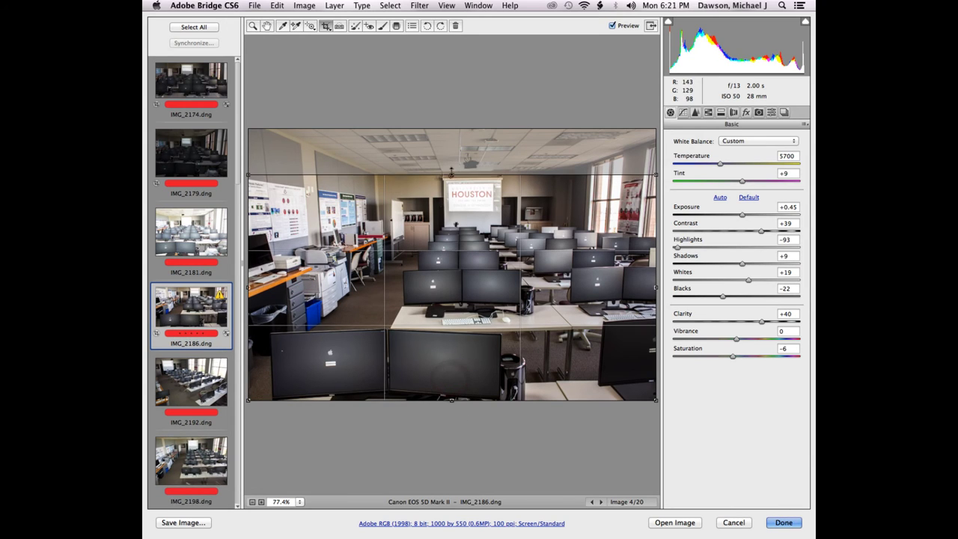
left_click_drag(451, 176, 446, 128)
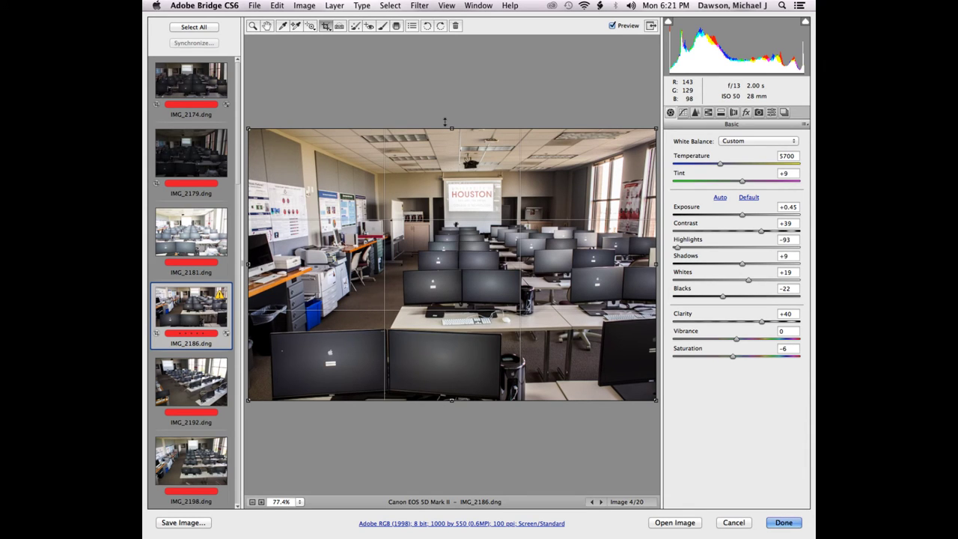
Crop away the ceiling, a strip along the photo's left side and a thin strip along its right side, and apply the crop
left_click_drag(444, 122, 442, 170)
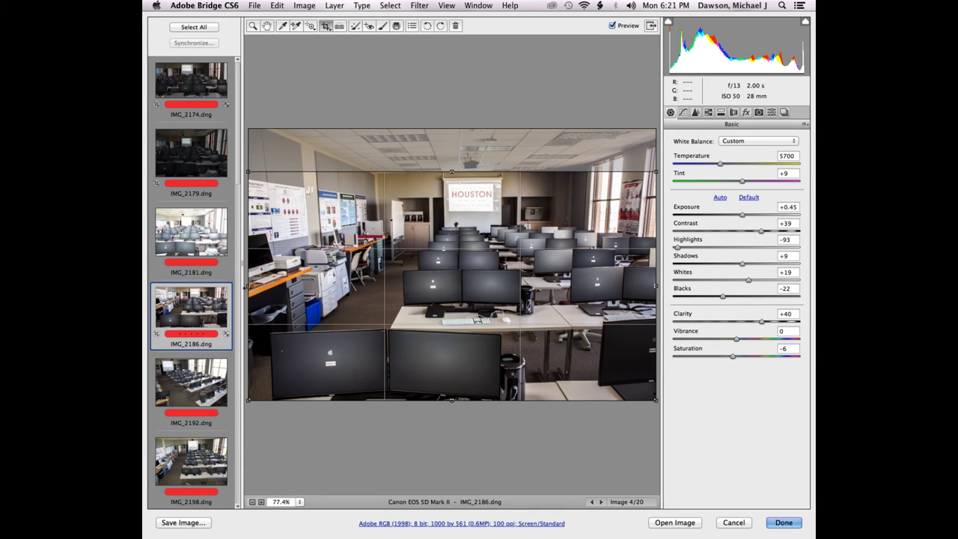
left_click_drag(249, 286, 273, 286)
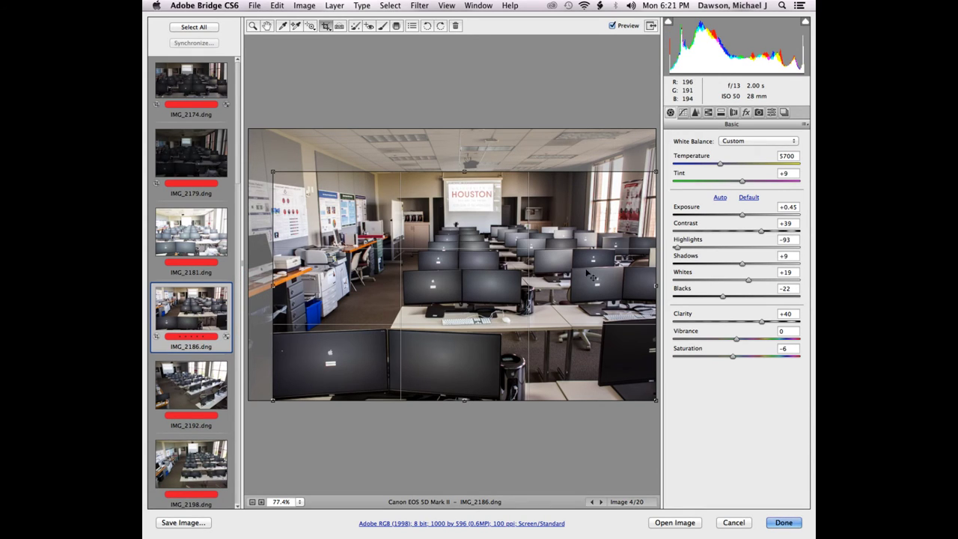
left_click_drag(652, 286, 640, 287)
key("Return")
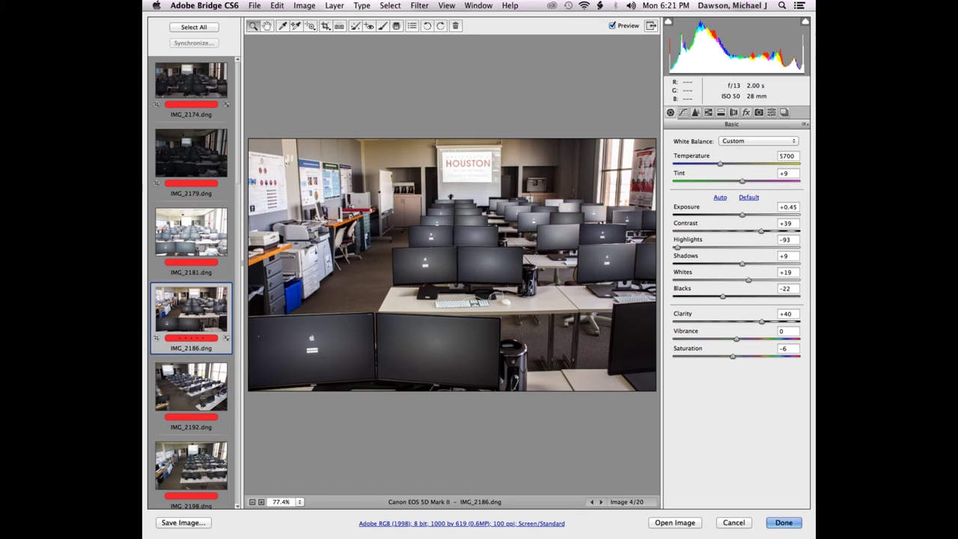
Compare the Basic adjustments with the parametric Tone Curve settings of IMG_2186.dng
key("super+Tab")
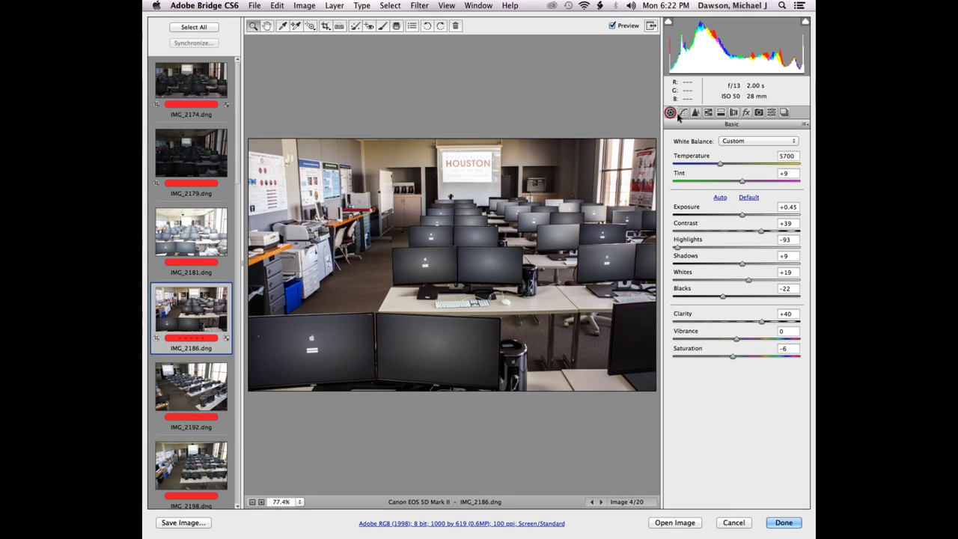
left_click(683, 113)
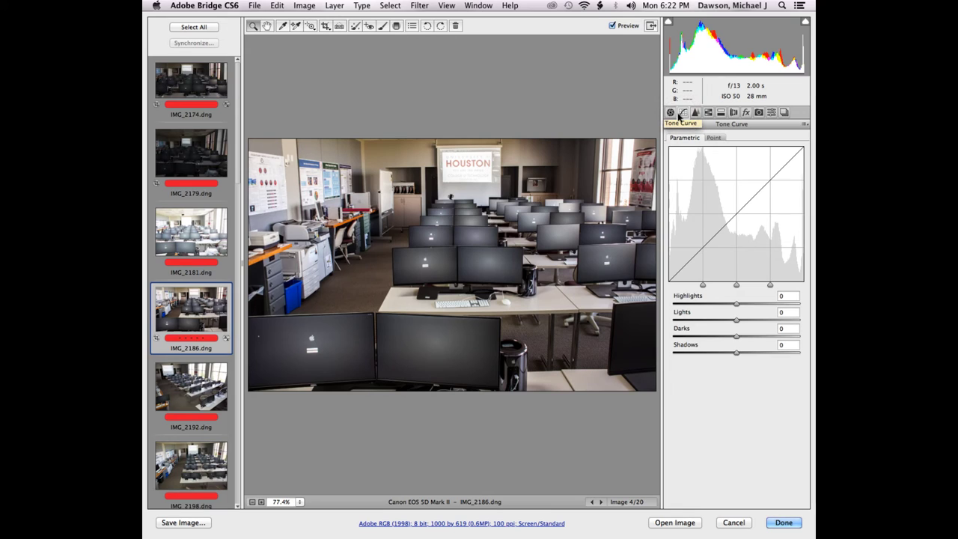
left_click(672, 113)
left_click(684, 113)
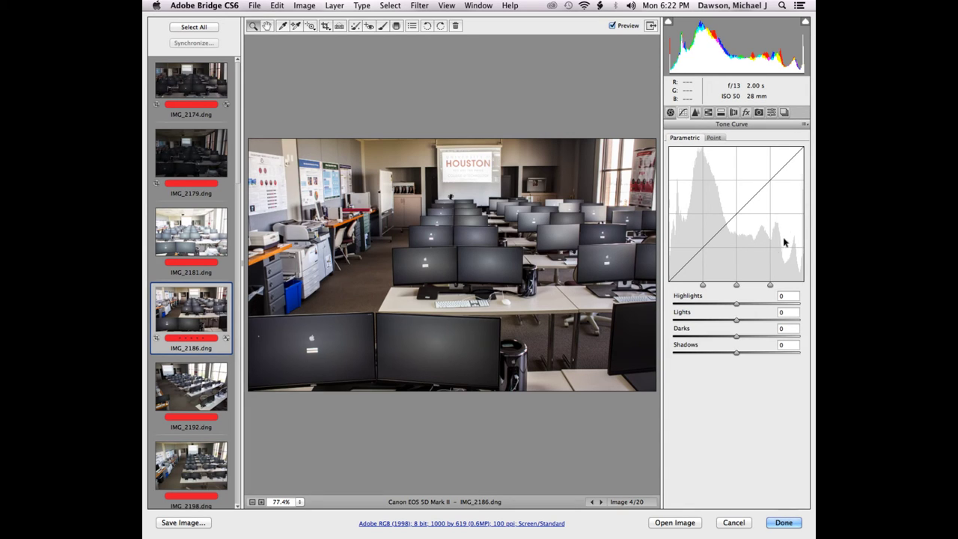
left_click(670, 112)
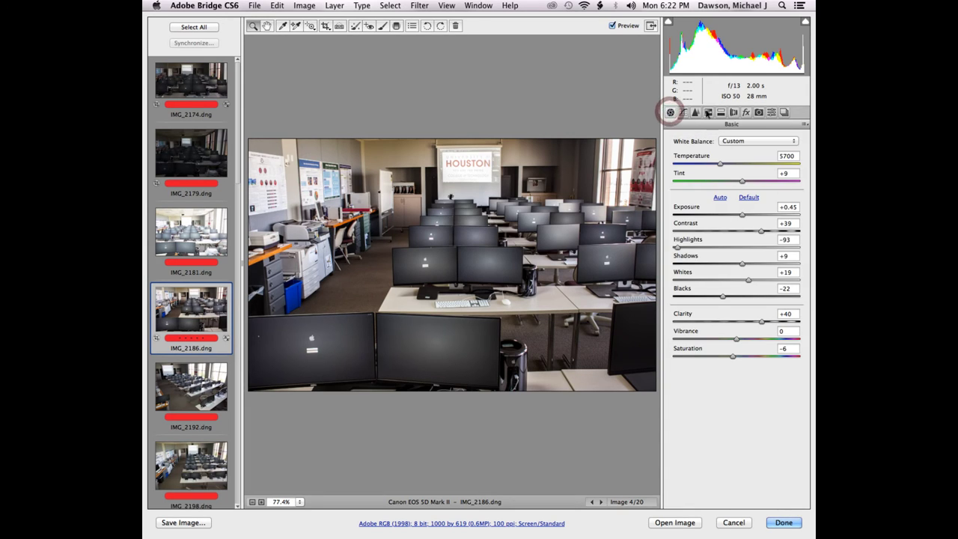
left_click(683, 113)
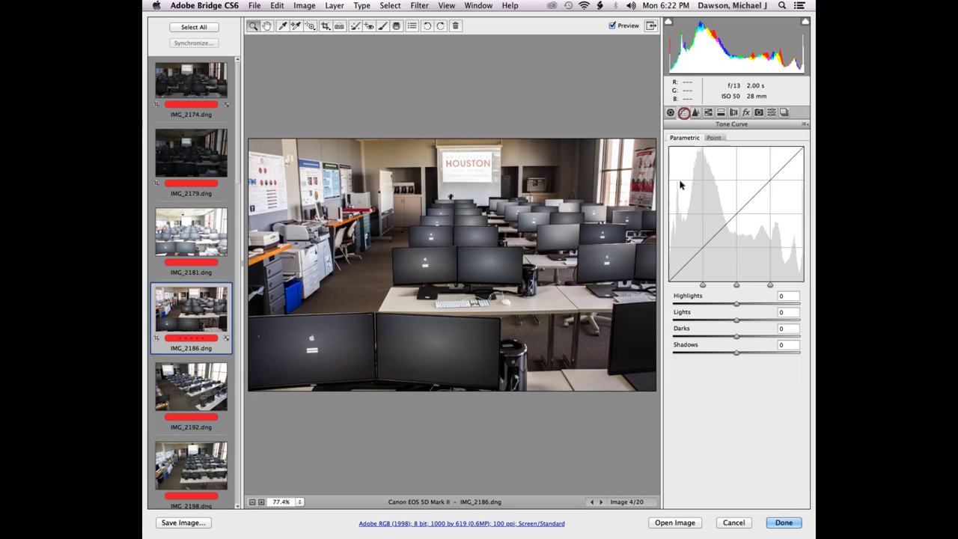
Try a point at input 181, output 169 on the RGB point curve, remove it, and return to the parametric curve
left_click(713, 138)
left_click(763, 226)
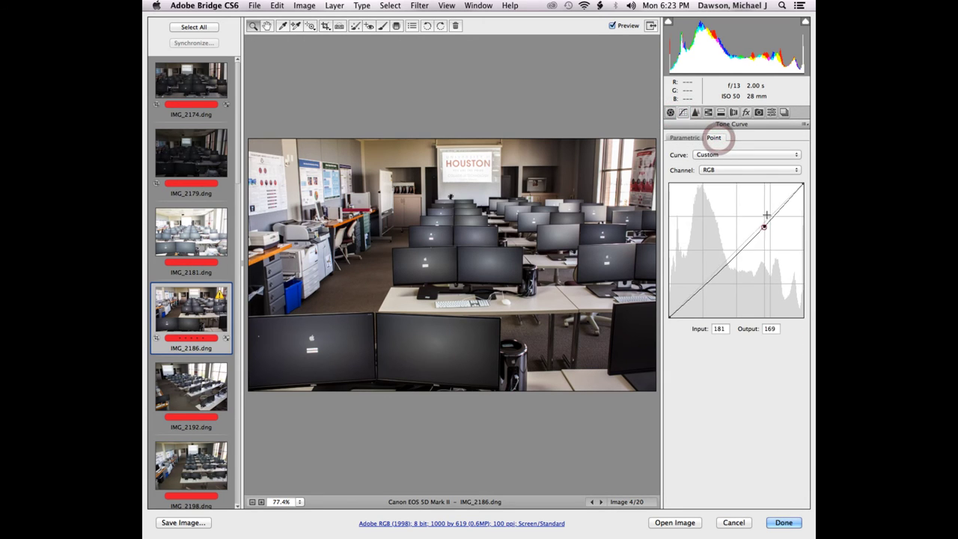
left_click_drag(764, 227, 788, 381)
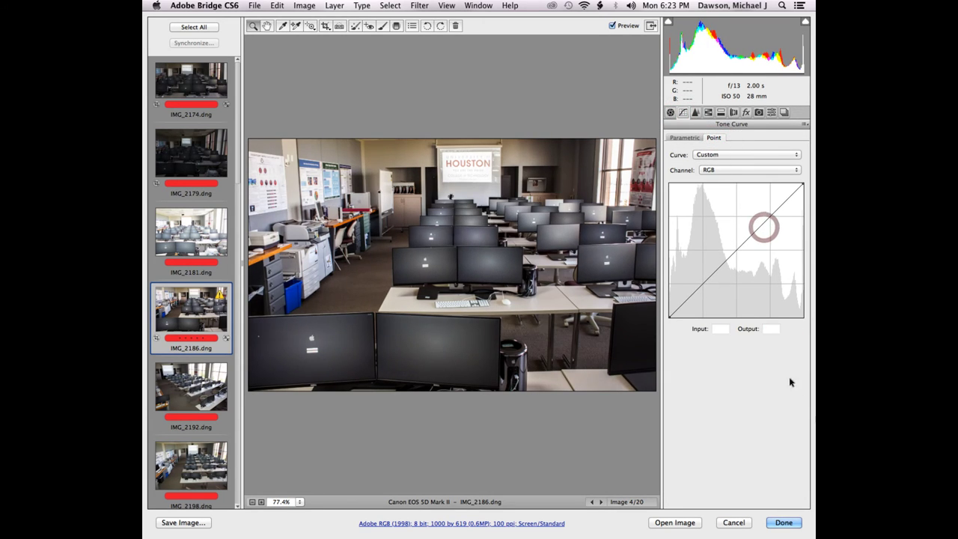
left_click(688, 139)
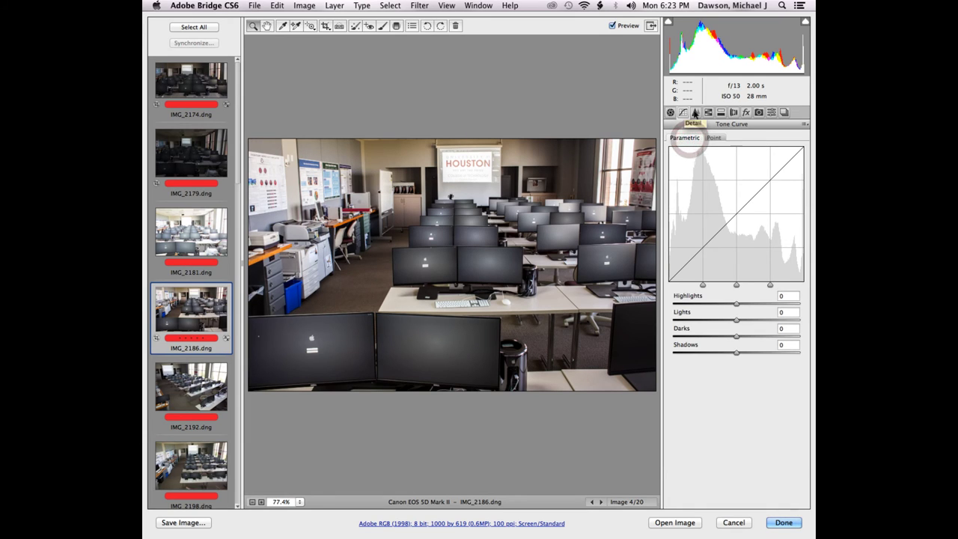
Examine the Detail sharpening and noise reduction settings and the HSL hue, saturation and luminance controls
left_click(694, 113)
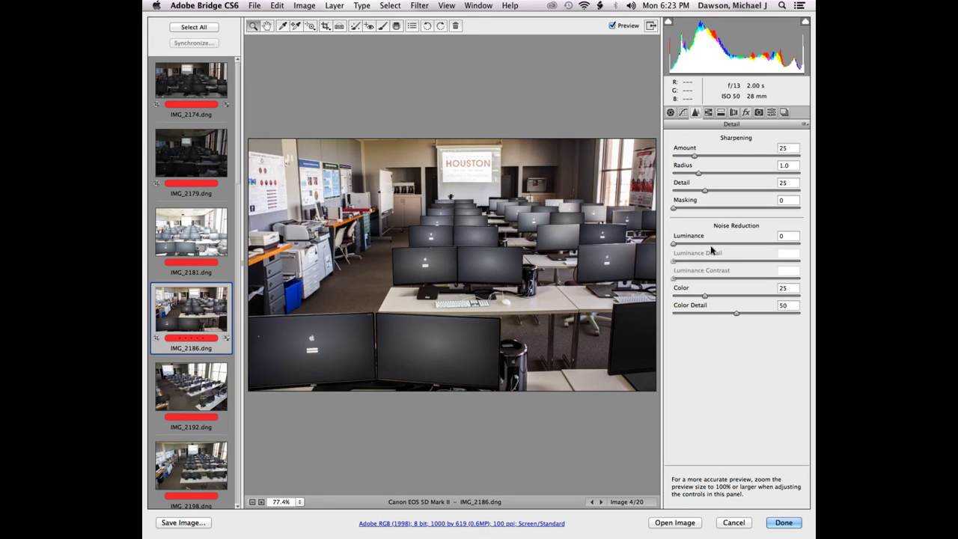
left_click(709, 114)
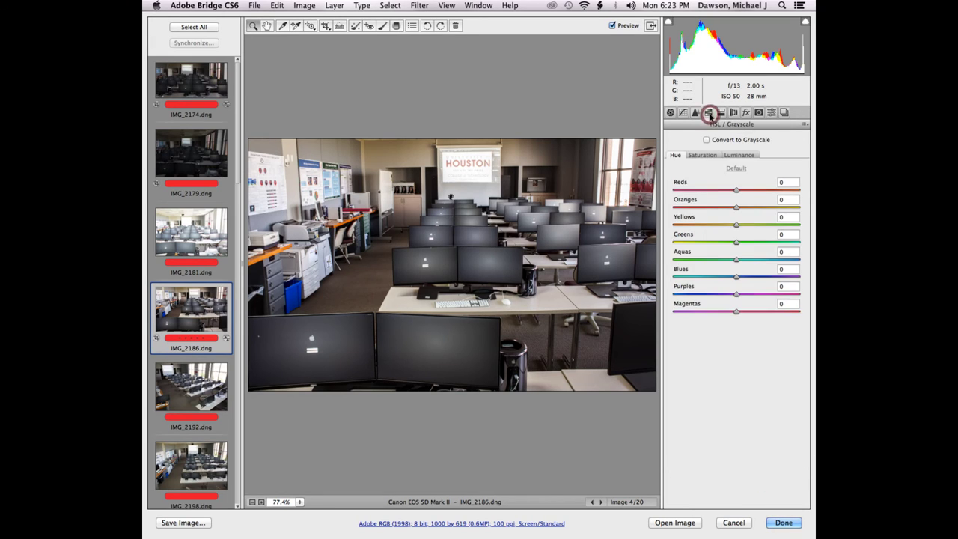
left_click(701, 155)
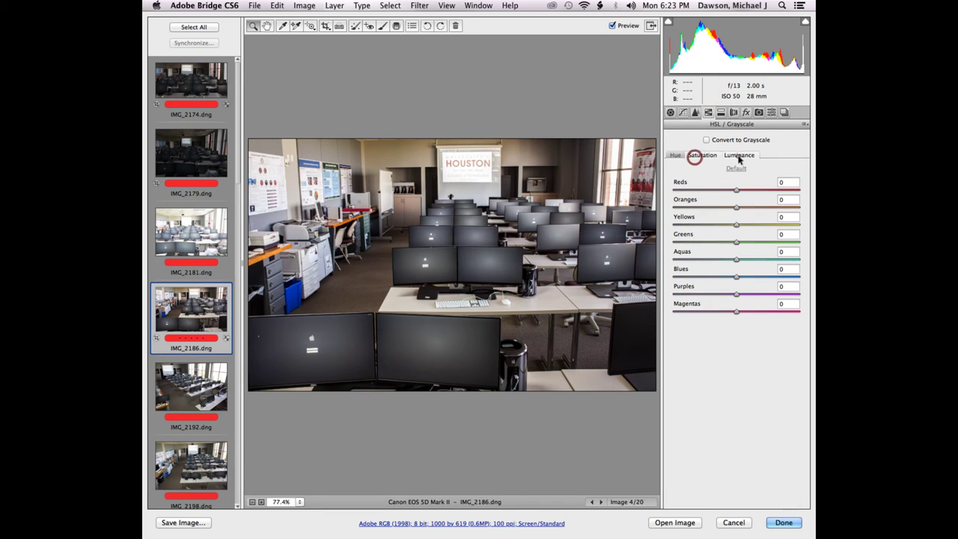
left_click(738, 155)
left_click(711, 155)
left_click(682, 155)
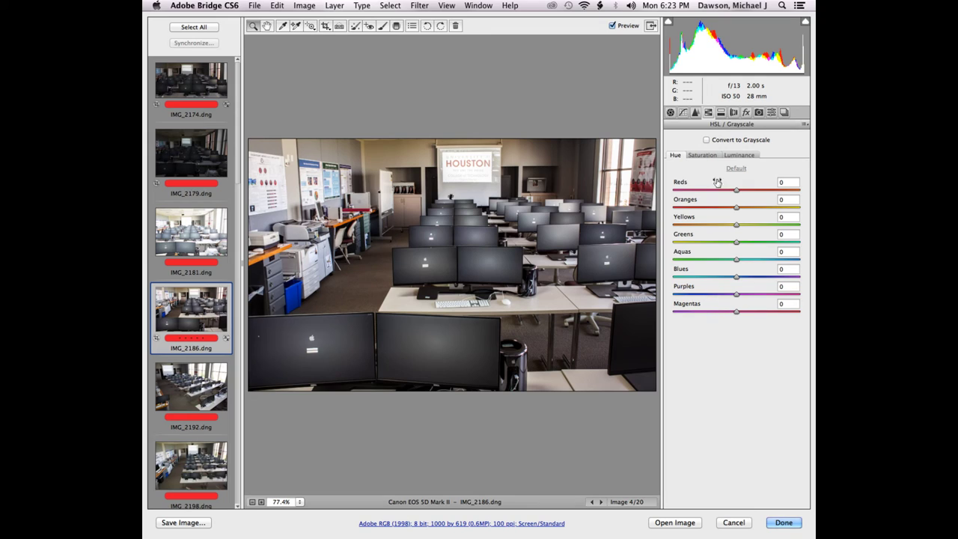
Set the HSL saturation of the Yellows to -100
left_click(702, 155)
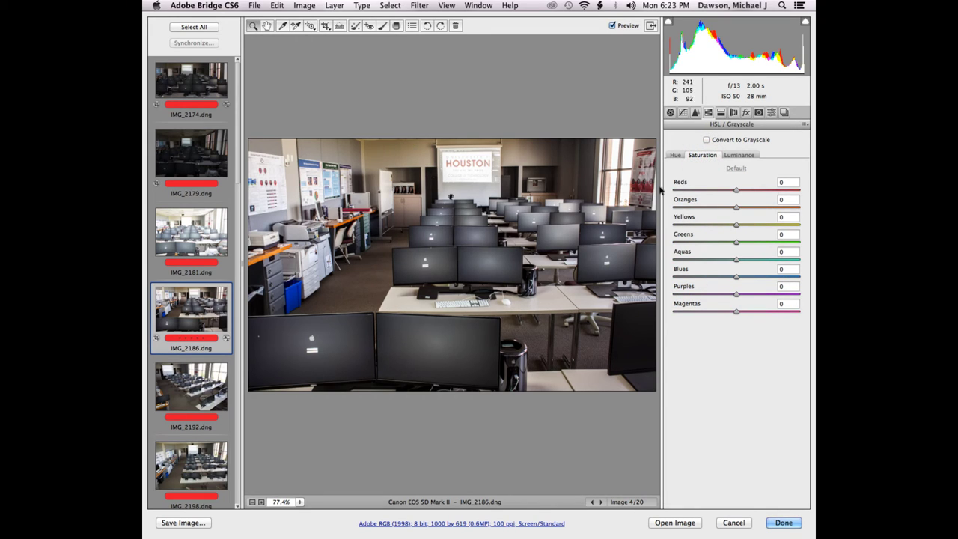
left_click(696, 225)
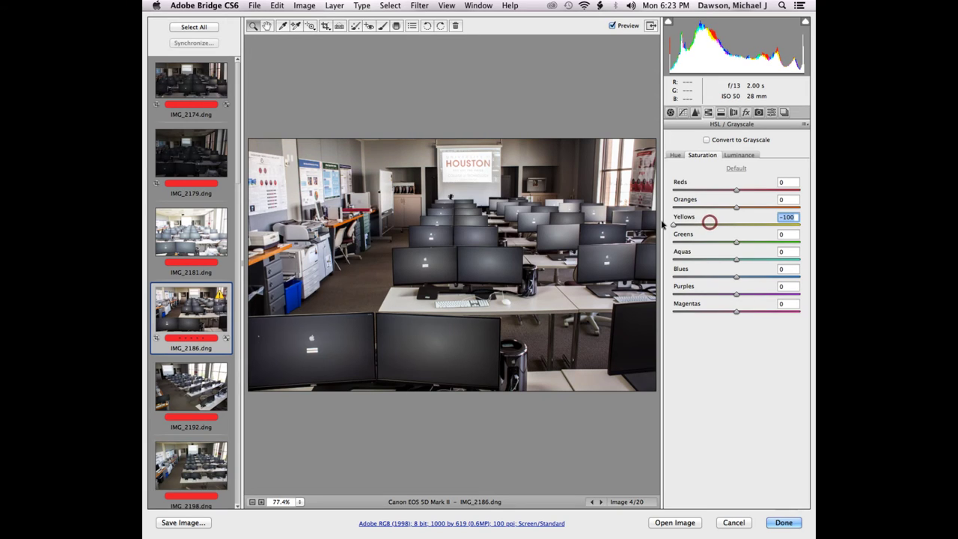
Ease the HSL desaturation of the Yellows to about -70
left_click_drag(697, 225, 695, 225)
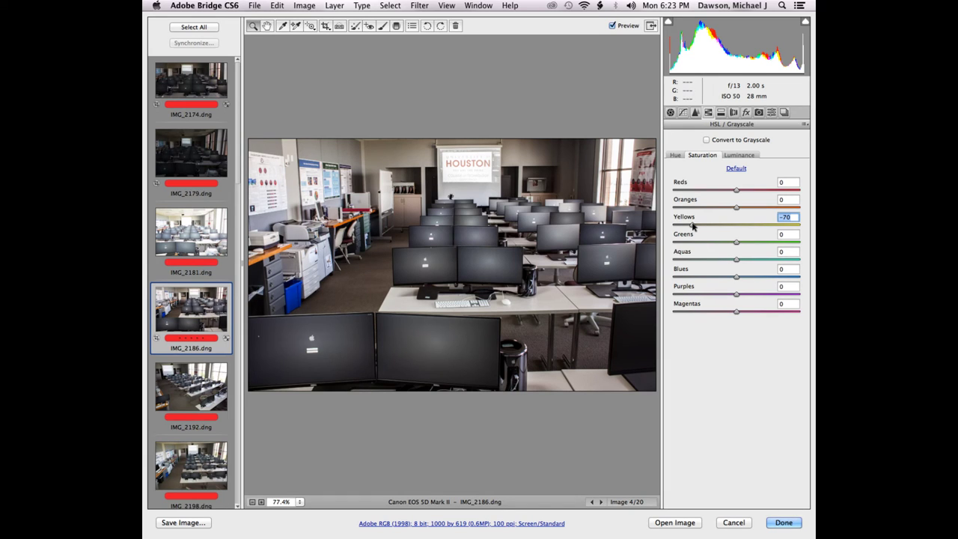
left_click_drag(692, 224, 696, 226)
Try a grayscale conversion with mix values such as Reds +14, Yellows -12, Greens -36 and Blues -35, then restore the color
left_click(705, 140)
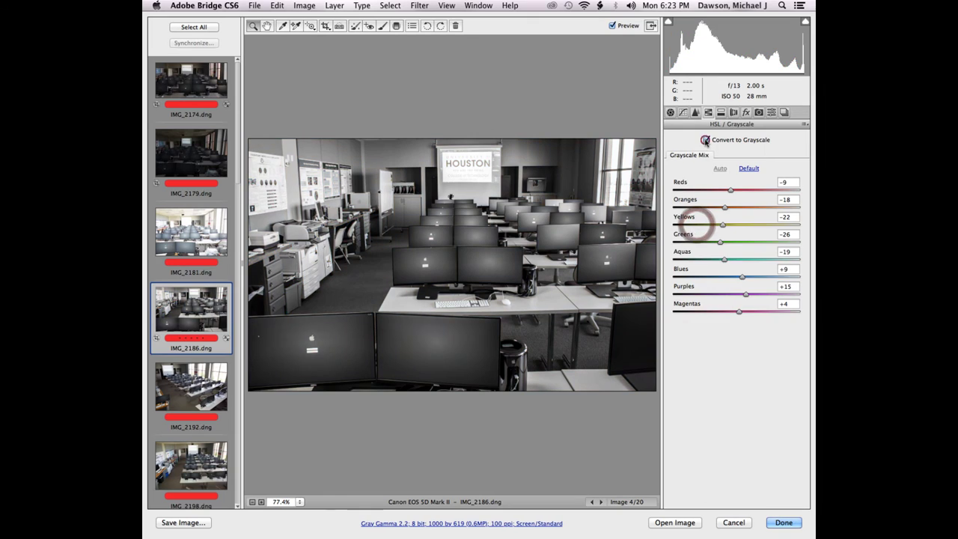
left_click_drag(730, 192, 746, 191)
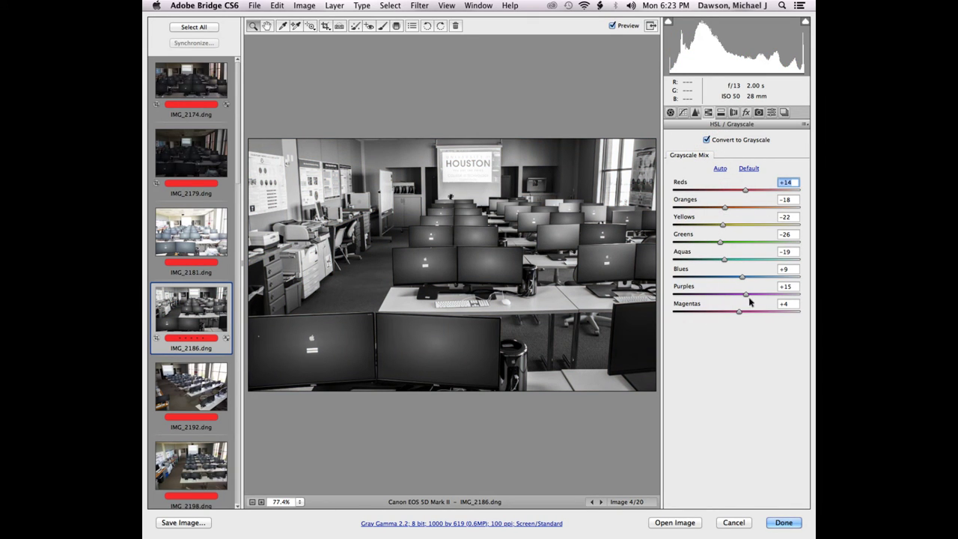
left_click_drag(745, 295, 728, 224)
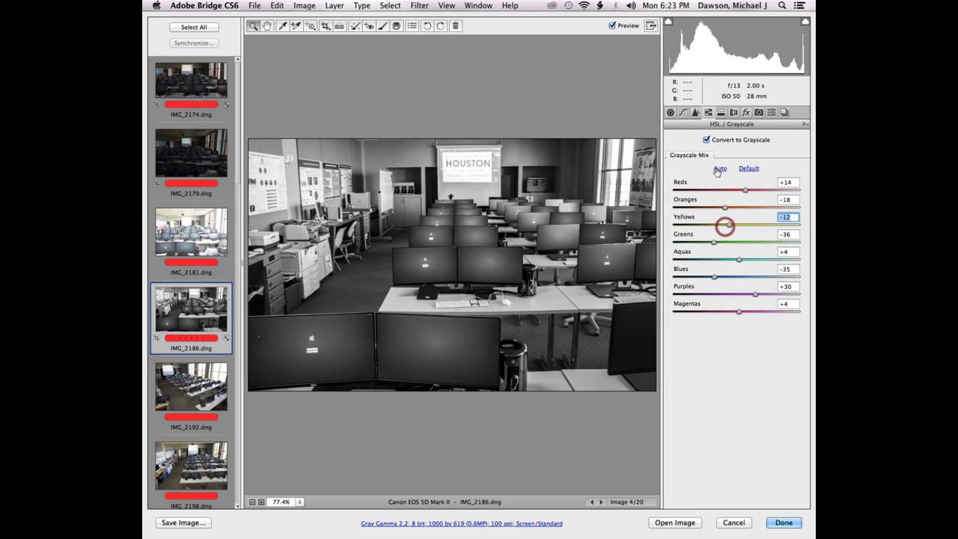
left_click(720, 112)
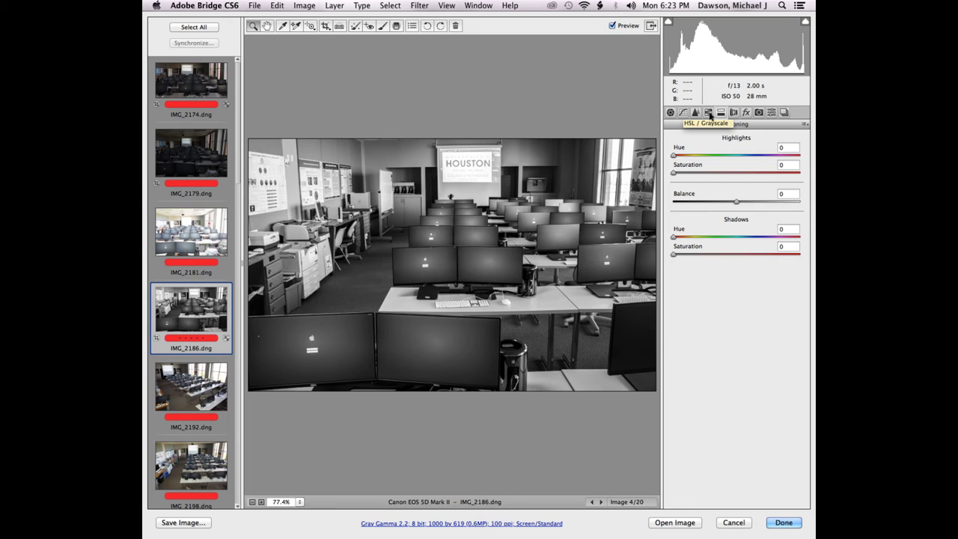
left_click(709, 113)
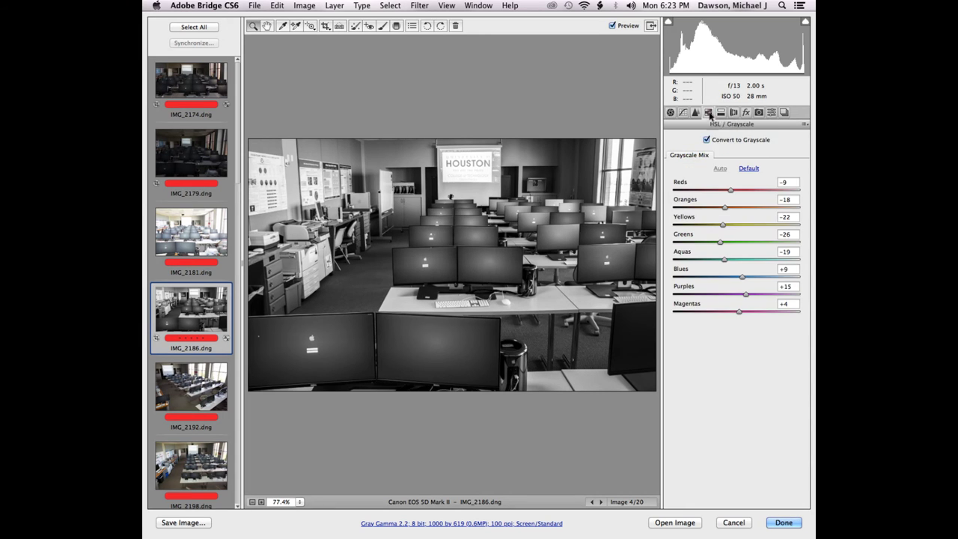
left_click(708, 140)
Examine the Split Toning settings and the Profile, Color and Manual options of the Lens Corrections
left_click(721, 112)
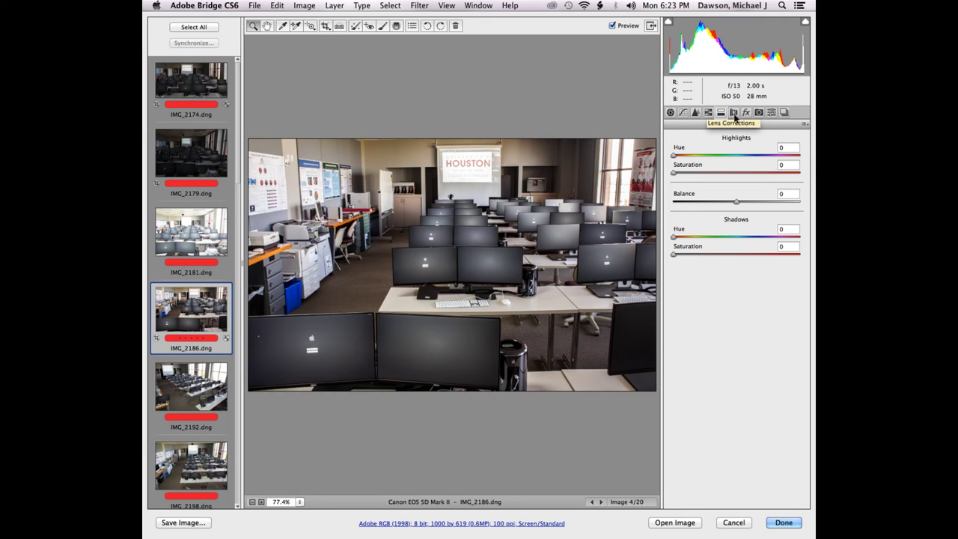
left_click(734, 112)
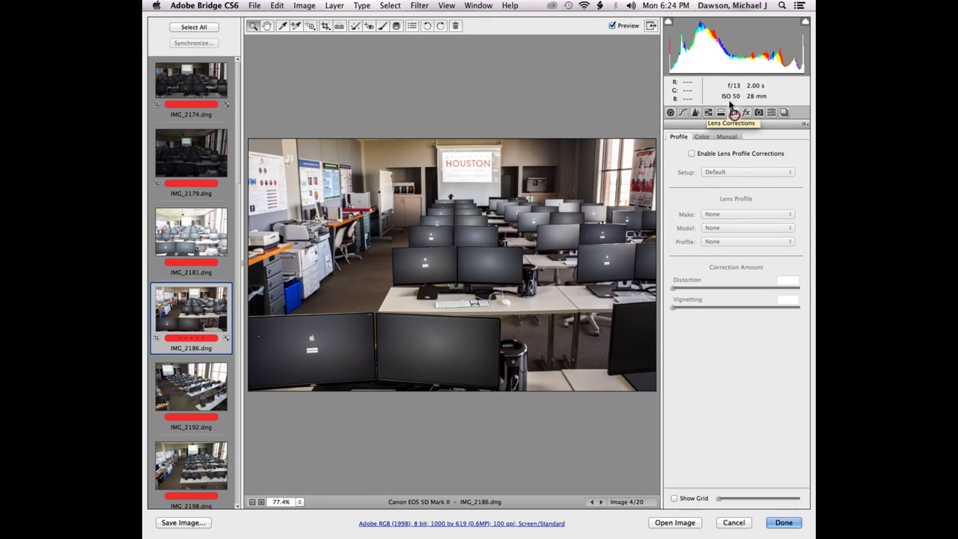
left_click(702, 136)
left_click(726, 136)
left_click(704, 137)
left_click(673, 136)
Compare the photo with and without lens profile corrections, leaving the corrections disabled
left_click(720, 153)
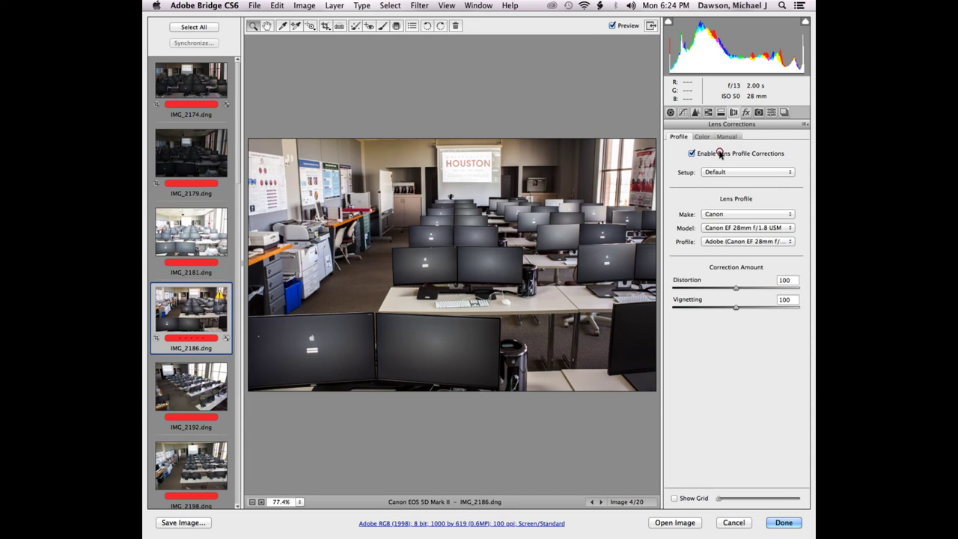
left_click(720, 153)
left_click(720, 154)
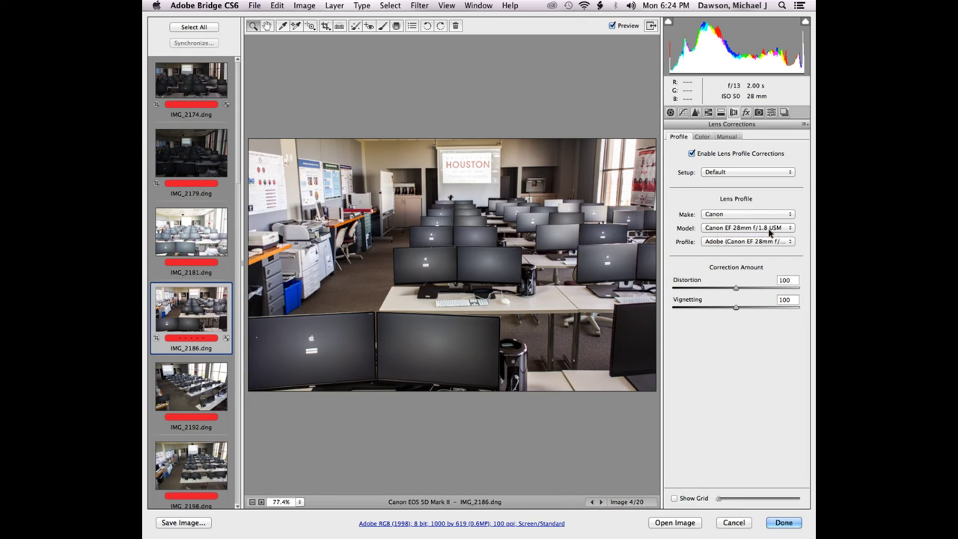
left_click(692, 155)
Add film grain with an amount of 3 to IMG_2186.dng in the Effects settings
left_click(745, 111)
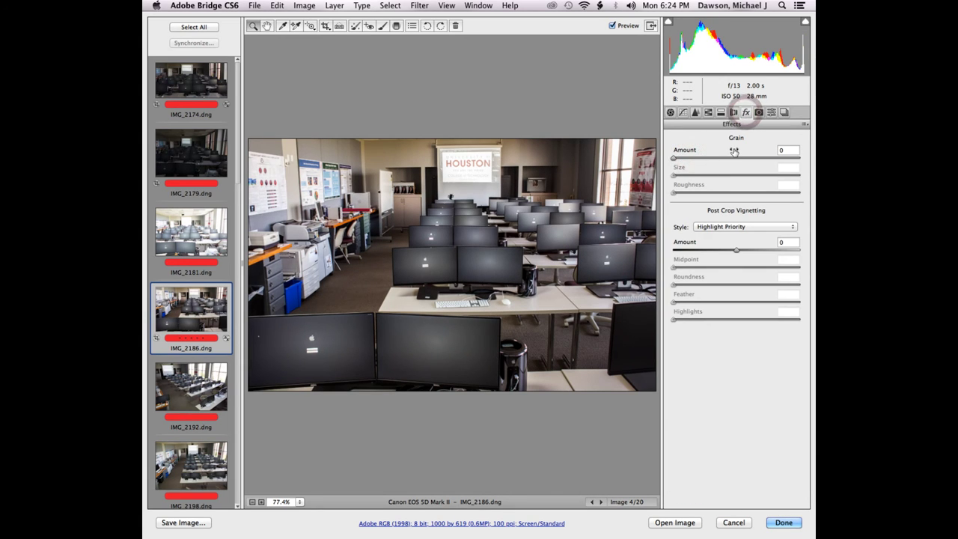
left_click_drag(674, 158, 676, 159)
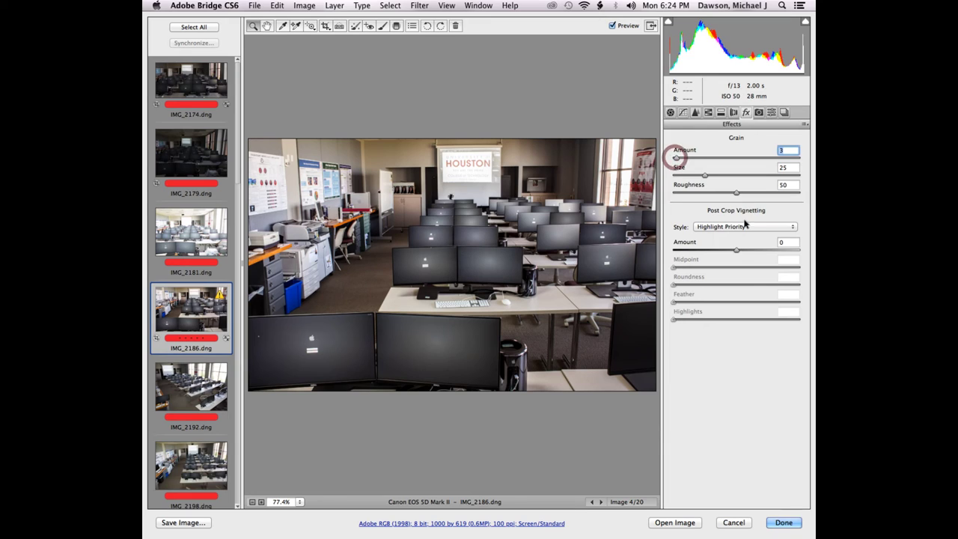
Examine the Camera Calibration settings, the Presets and Snapshots lists, and the commands for loading, saving and resetting Camera Raw settings
left_click(758, 112)
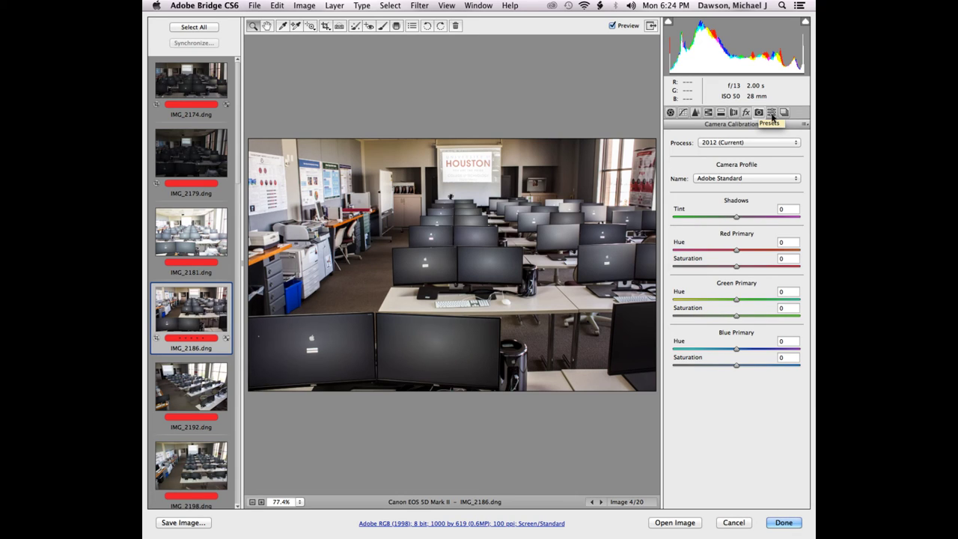
left_click(772, 113)
left_click(758, 113)
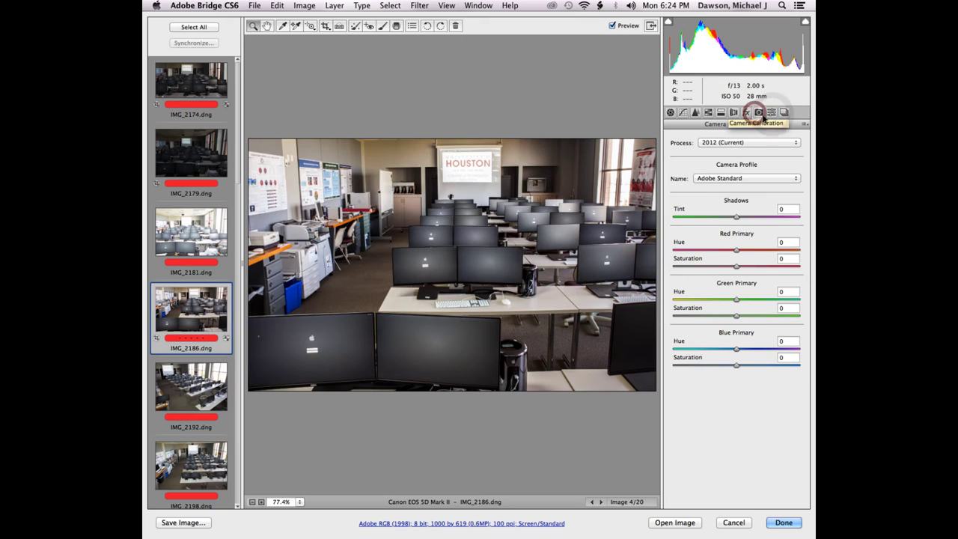
left_click(772, 112)
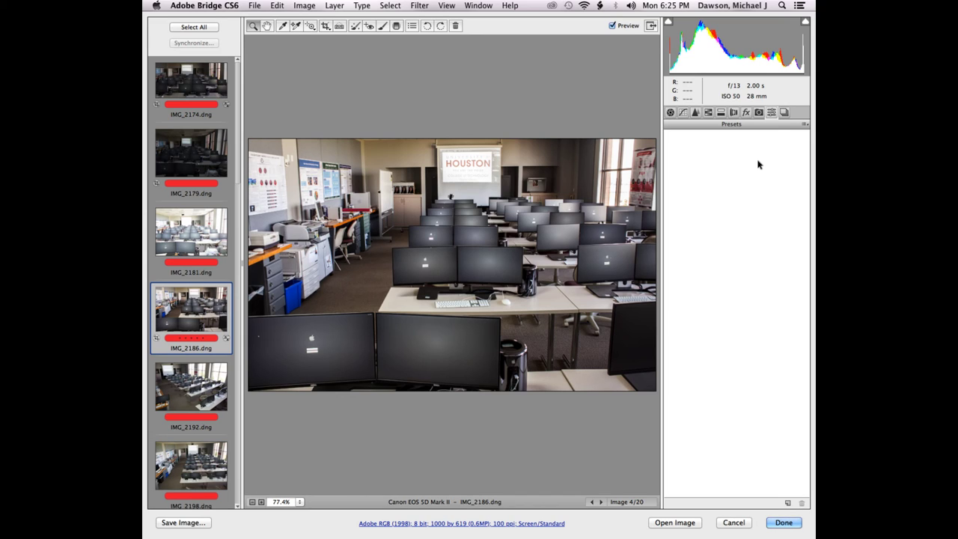
left_click(782, 111)
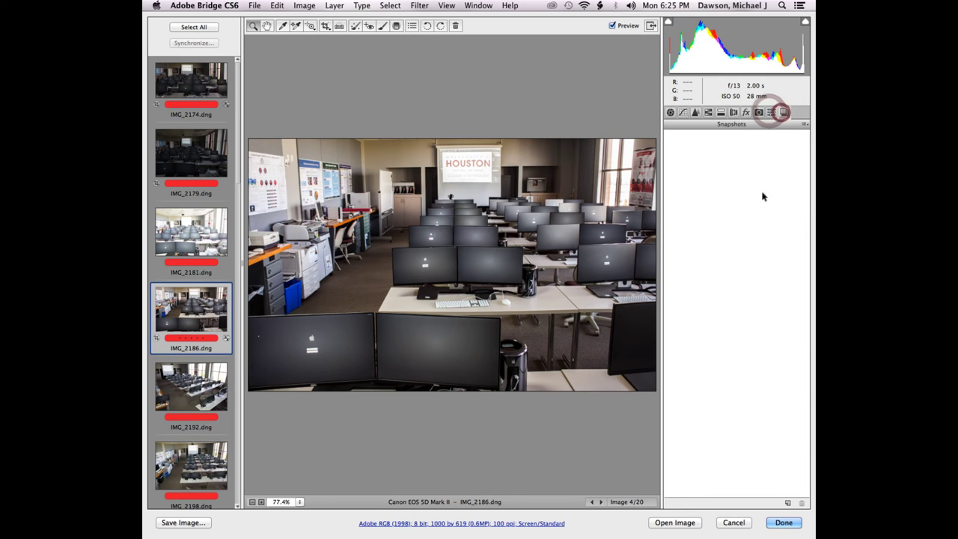
left_click(804, 124)
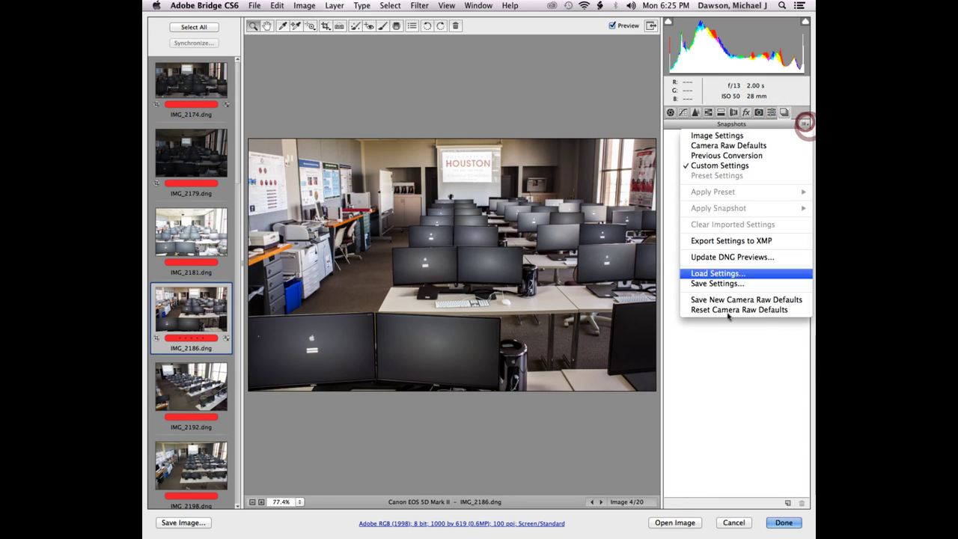
left_click(745, 341)
Switch to Photoshop and examine the highlighted interface areas in Camera Raw Layout.psd, down to the yellow strip
key("super+alt+1")
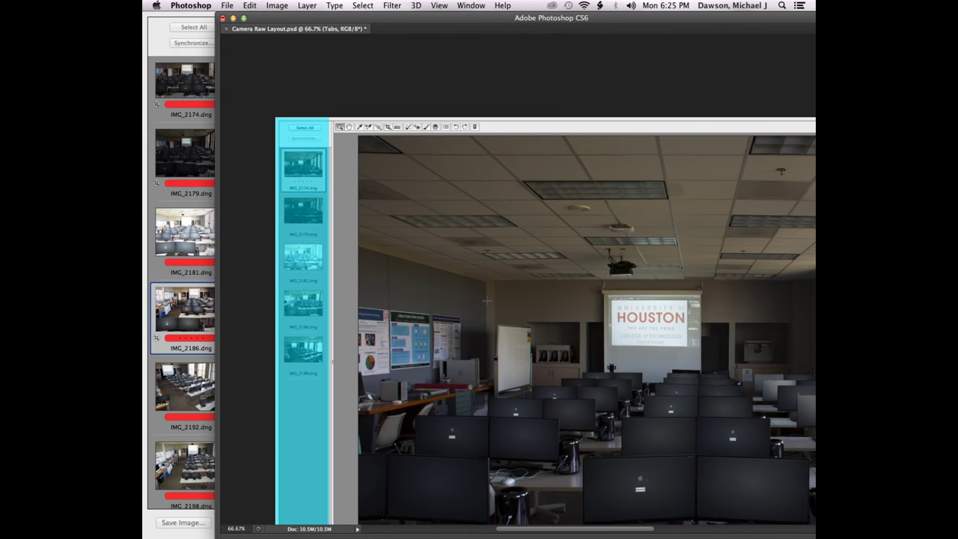
scroll(486, 302, "up", 2)
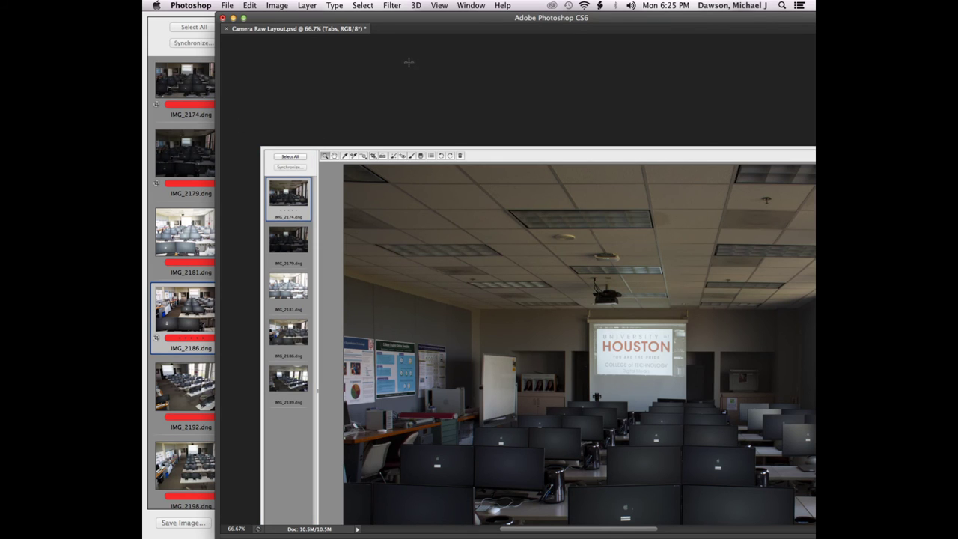
double_click(396, 17)
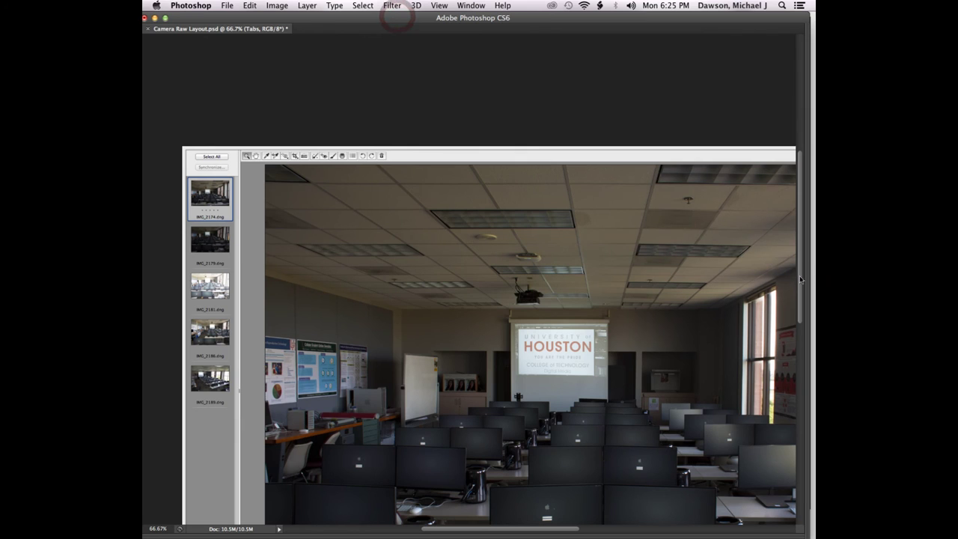
scroll(802, 365, "down", 2)
scroll(802, 365, "down", 10)
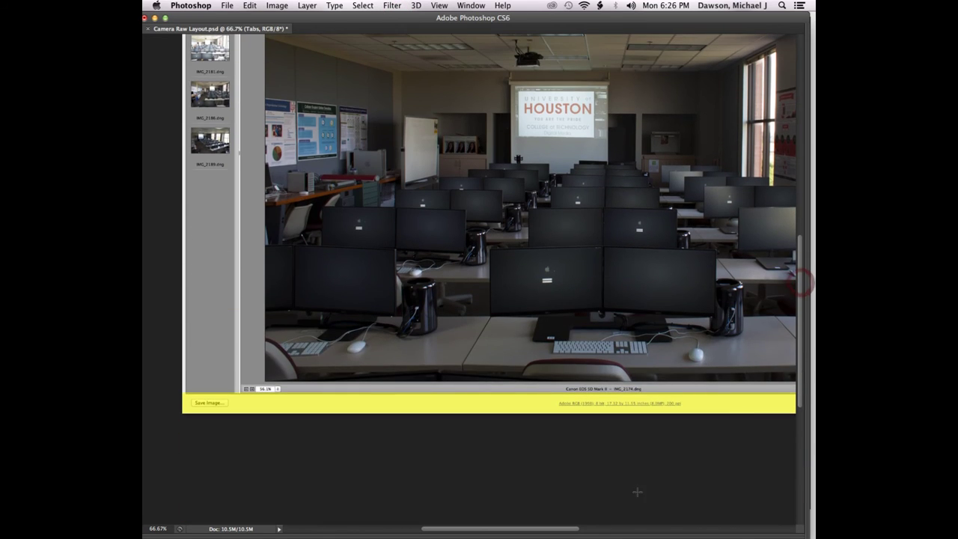
left_click_drag(530, 529, 616, 529)
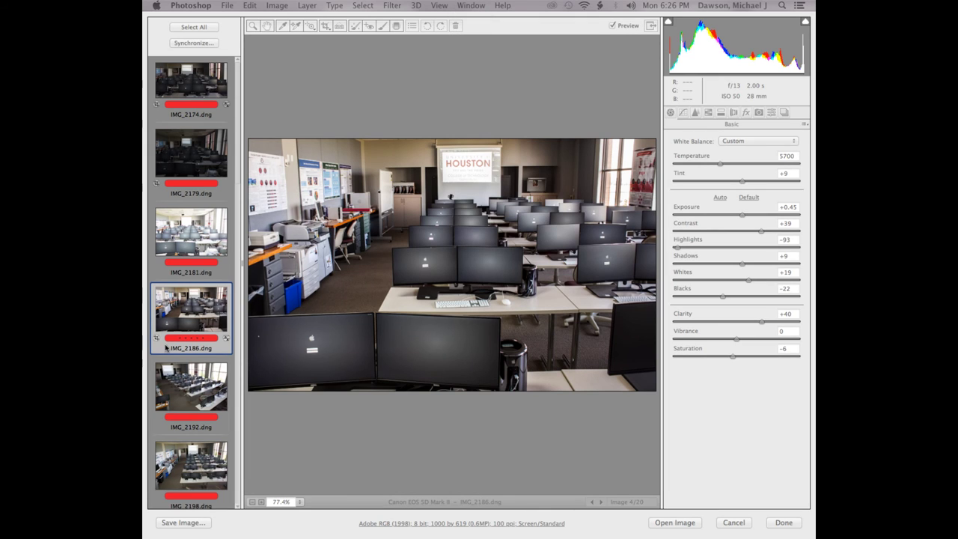
Back in Camera Raw, set IMG_2174.dng to Exposure +0.65, Contrast -12, Highlights +14, Shadows -5, Whites +10 and Blacks -7
left_click(520, 434)
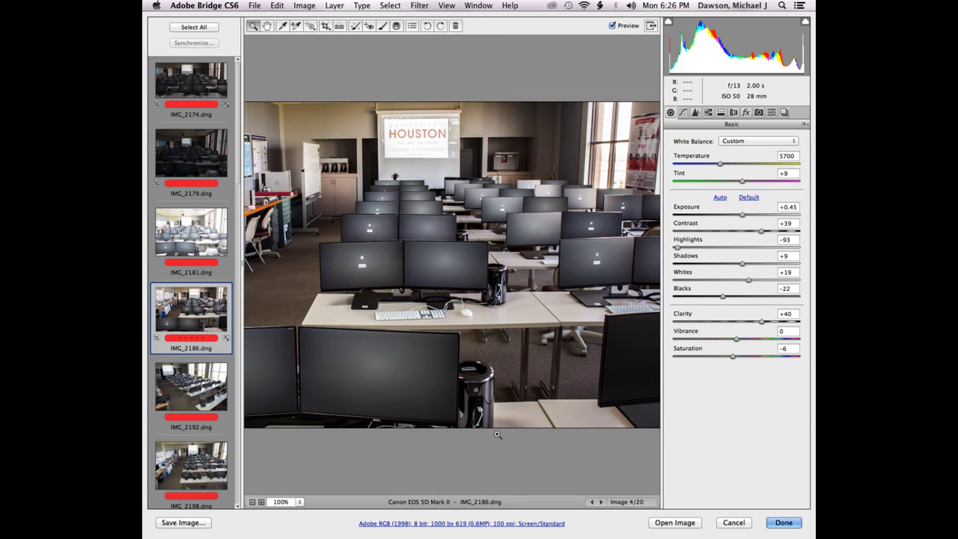
left_click(192, 229)
left_click(192, 153)
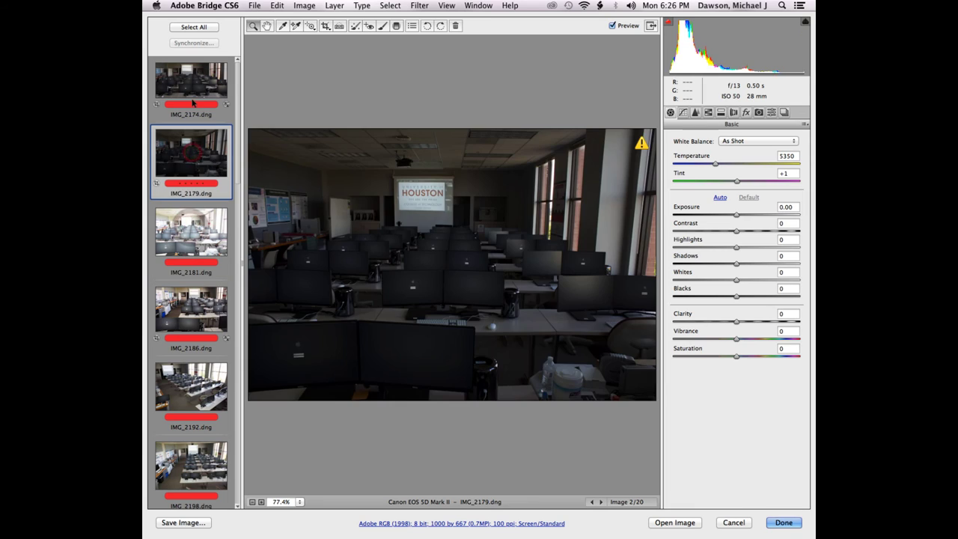
left_click(193, 103)
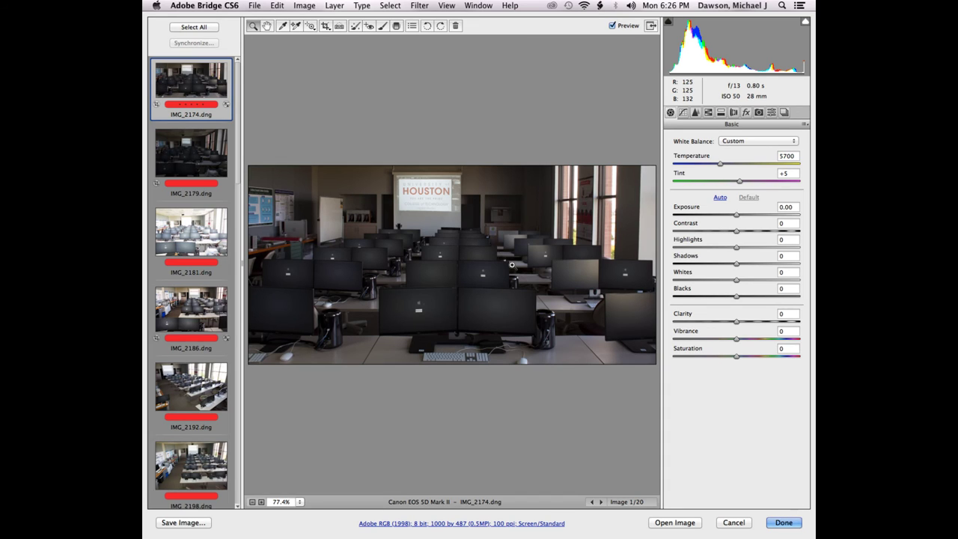
left_click(744, 214)
left_click(729, 231)
left_click(739, 247)
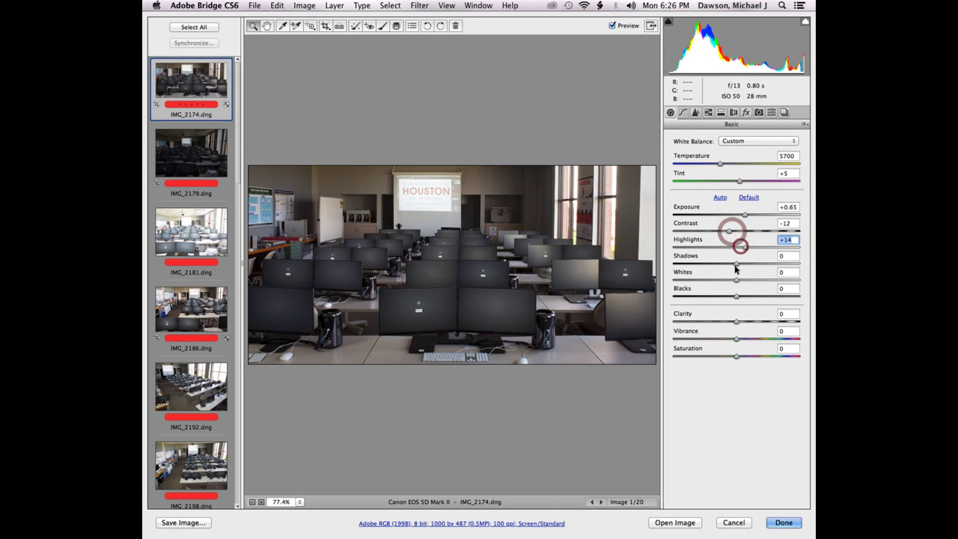
left_click(733, 264)
left_click(742, 280)
left_click(732, 296)
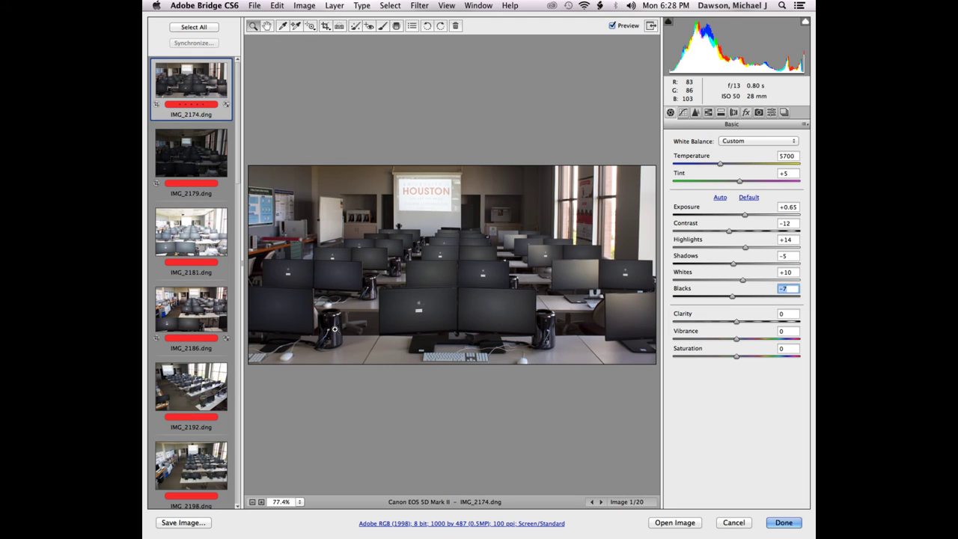
Review the color space, bit depth, image sizing, resolution and output sharpening in the Workflow Options and accept them
left_click(415, 523)
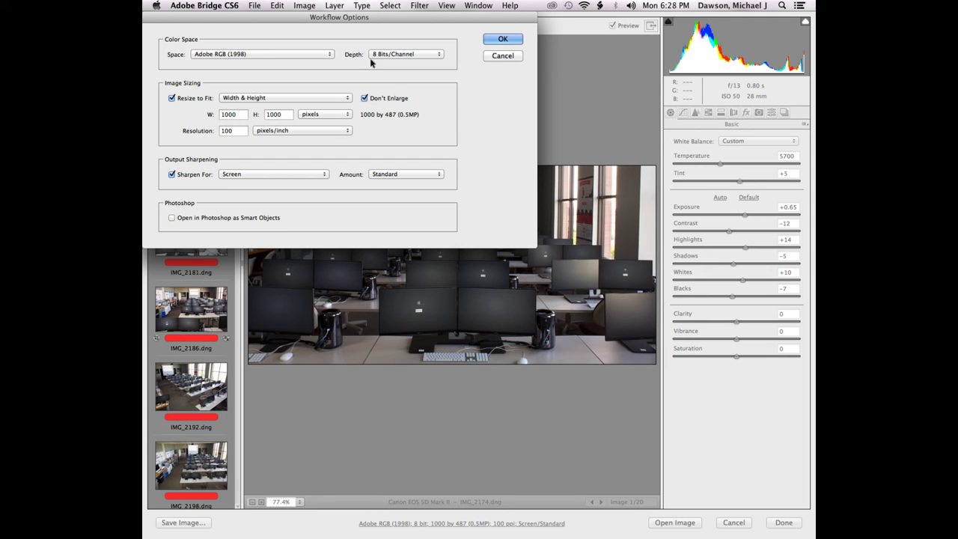
left_click_drag(364, 16, 487, 125)
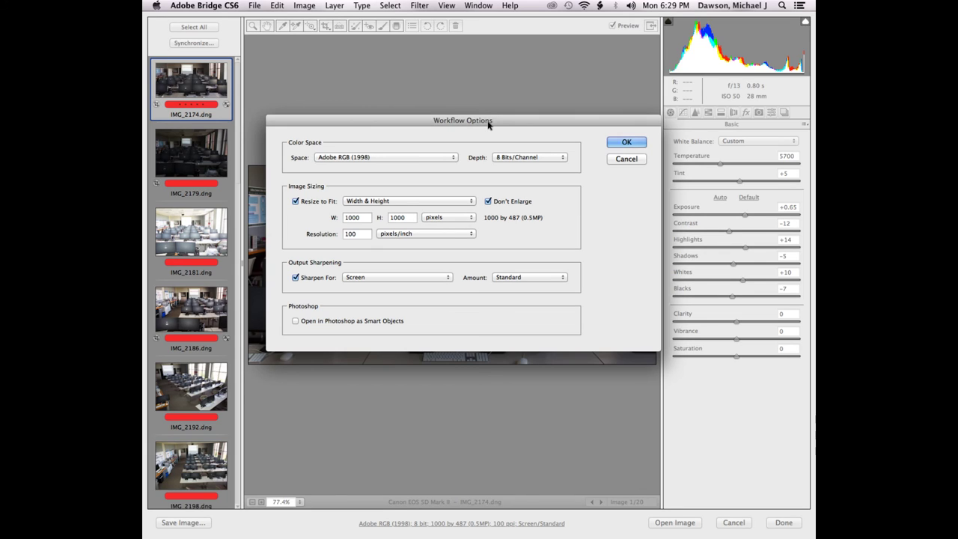
left_click(624, 142)
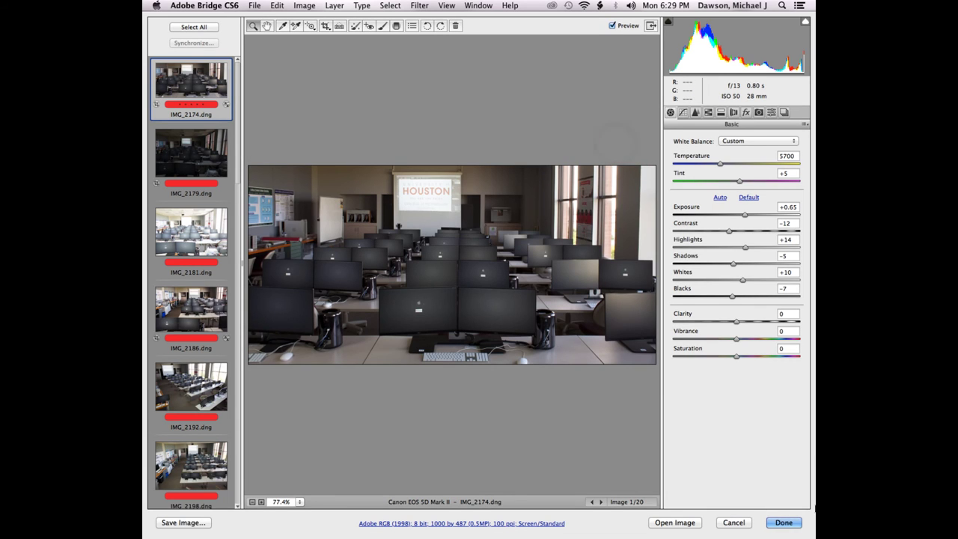
Apply the Camera Raw edits, return to Bridge, and reopen IMG_2174.dng through IMG_2327.dng in Camera Raw
left_click(783, 524)
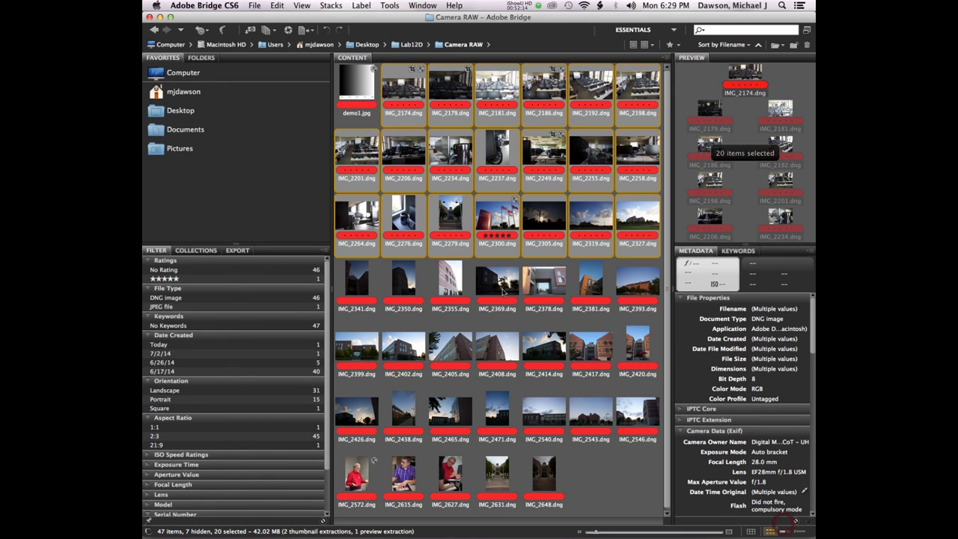
left_click(364, 283)
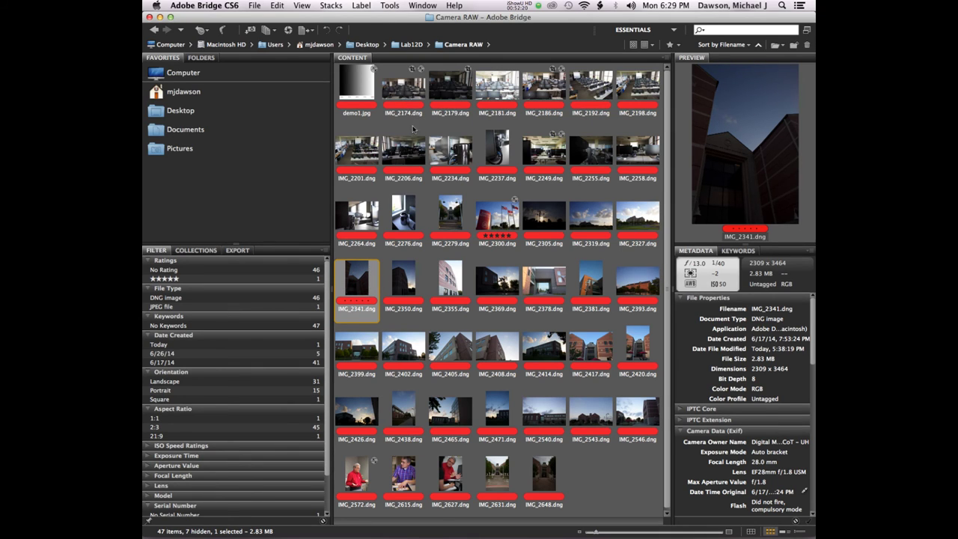
left_click(405, 93)
left_click(653, 234, "shift")
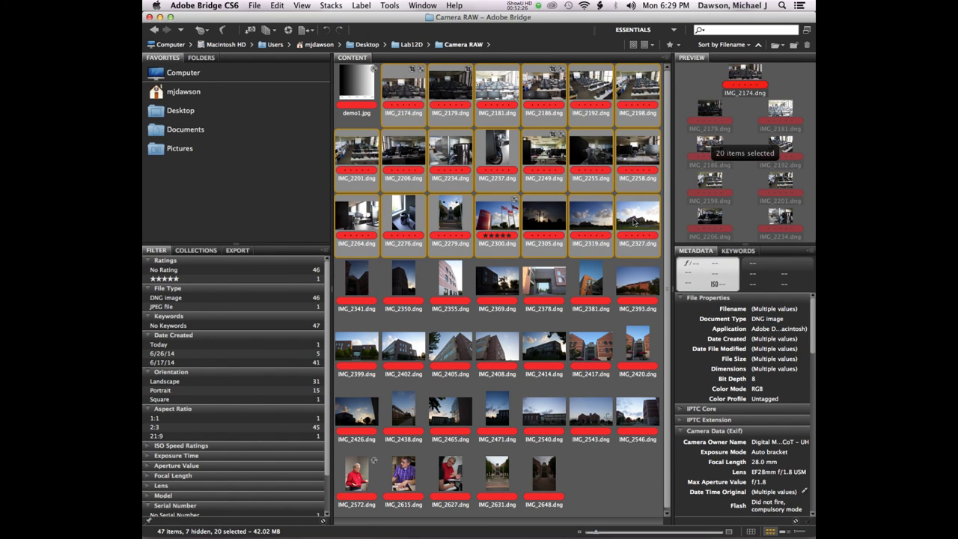
double_click(633, 218)
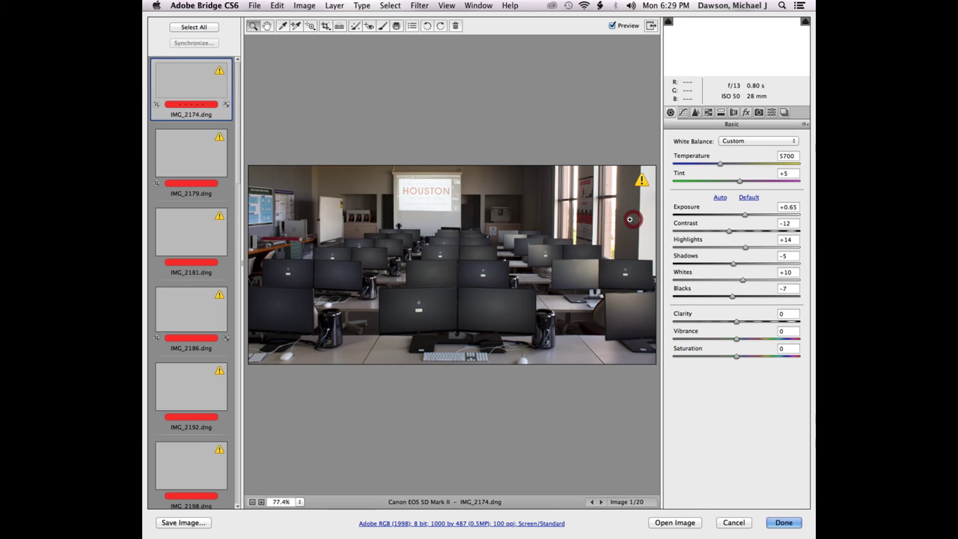
Open the Workflow Options for IMG_2174.dng and examine the width, height, resolution and Resize to Fit choices
left_click(183, 523)
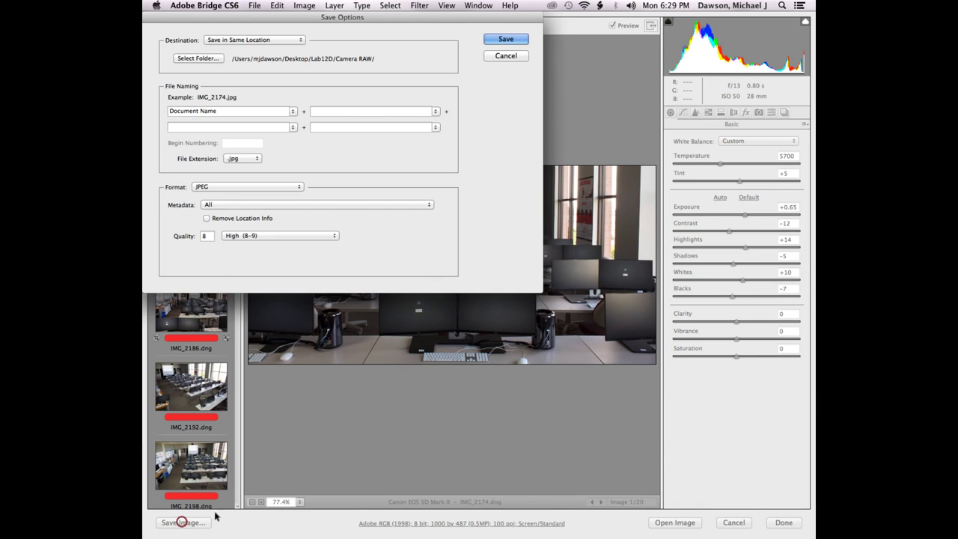
left_click(504, 55)
left_click(470, 525)
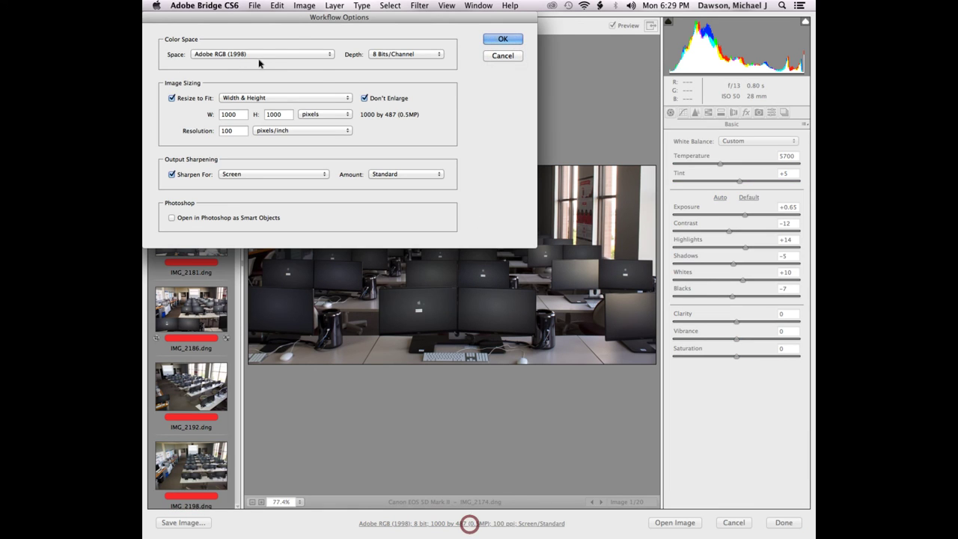
double_click(349, 176)
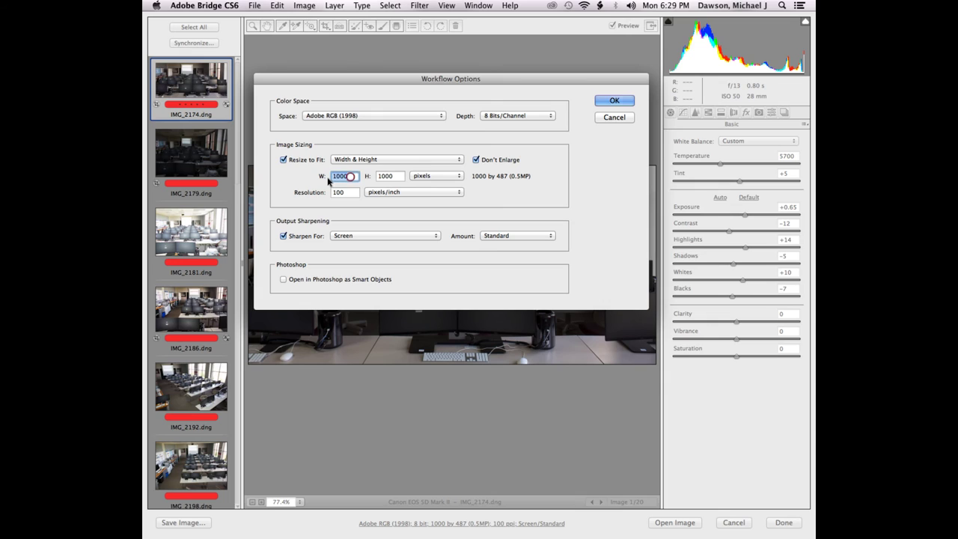
double_click(389, 175)
double_click(342, 175)
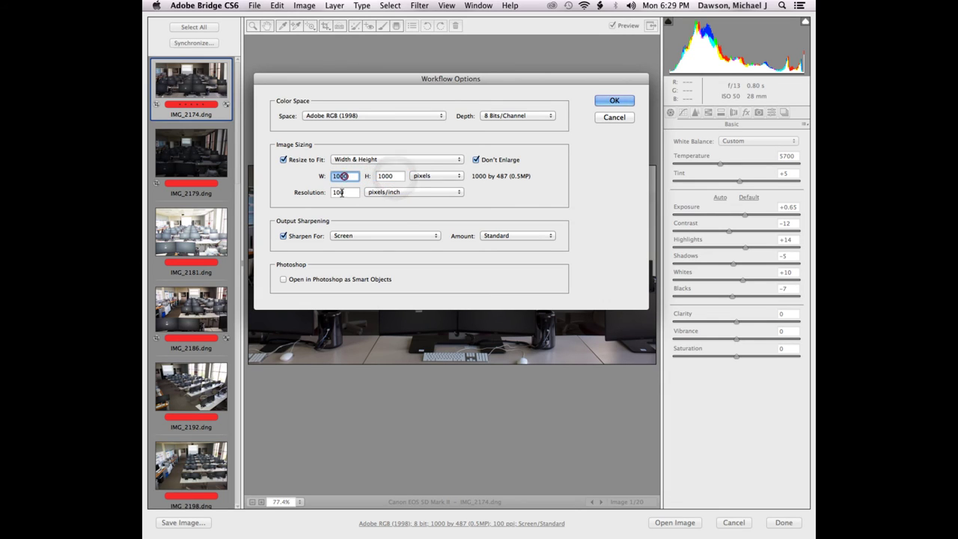
double_click(348, 193)
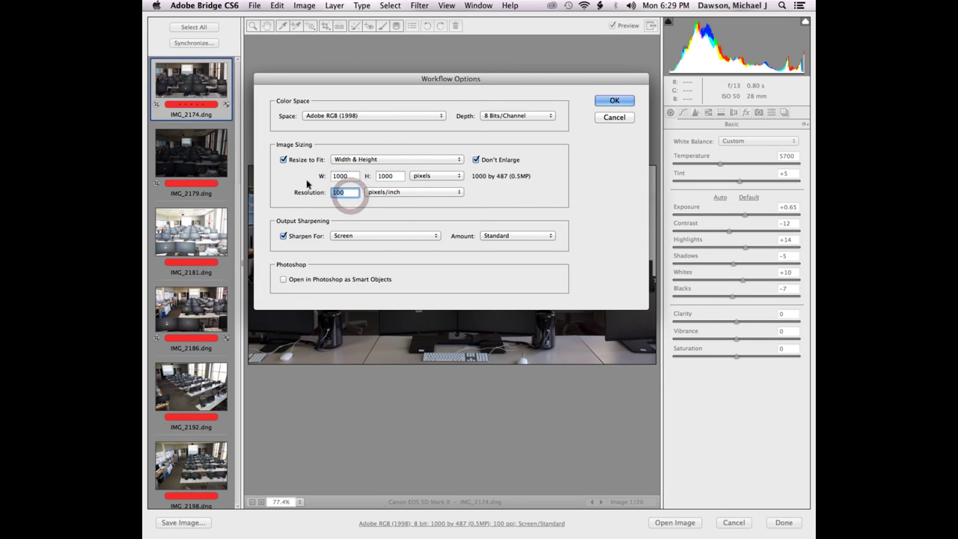
left_click(360, 160)
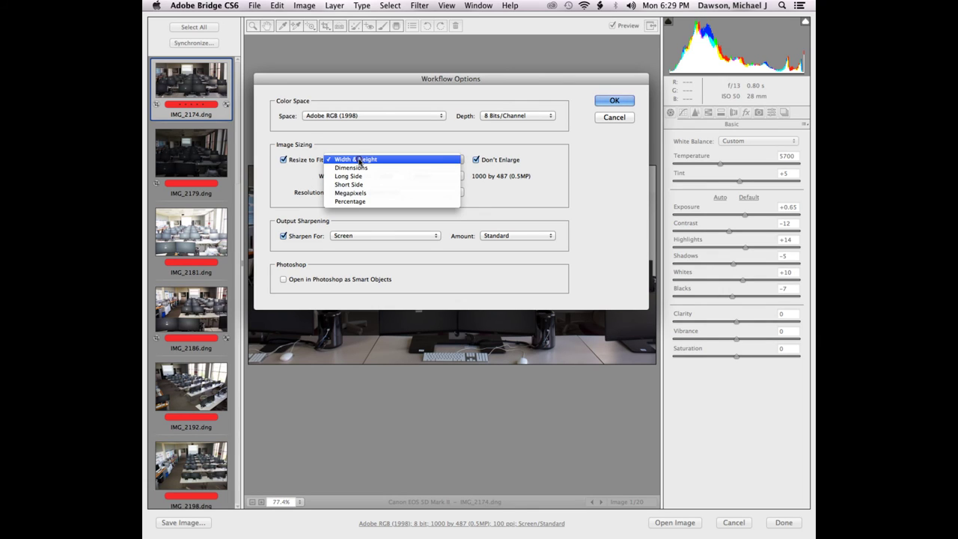
left_click(359, 160)
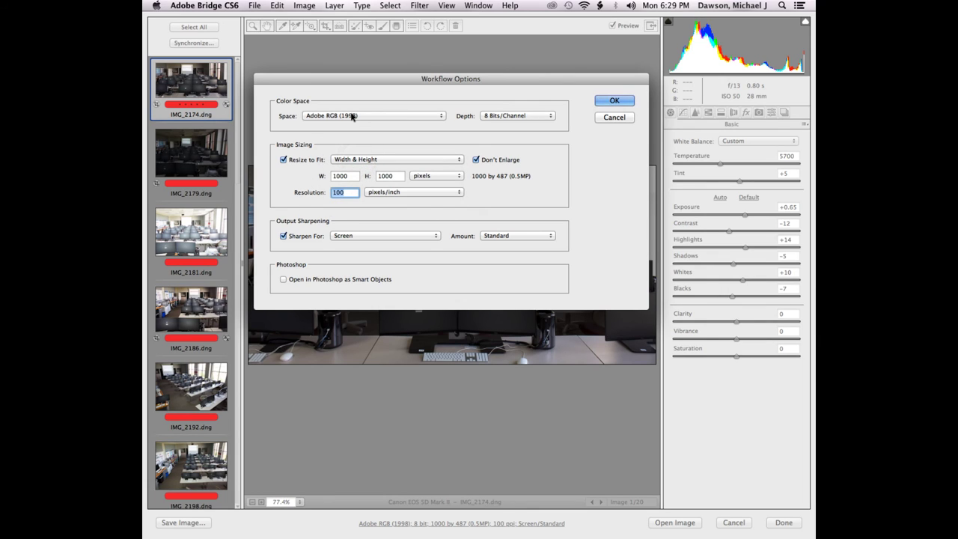
left_click(345, 160)
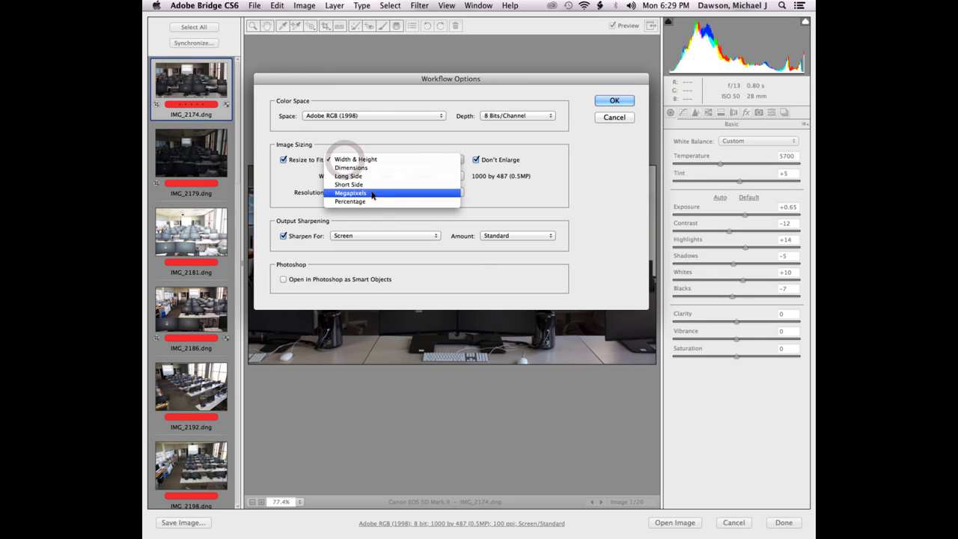
left_click(375, 147)
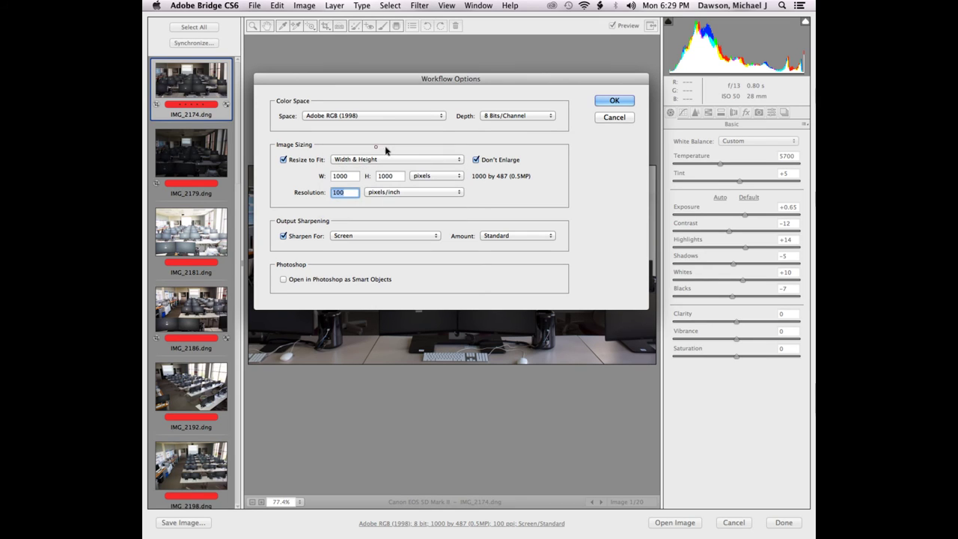
Review the available output sharpening targets, color spaces and bit depths in the Workflow Options
left_click(490, 160)
left_click(354, 235)
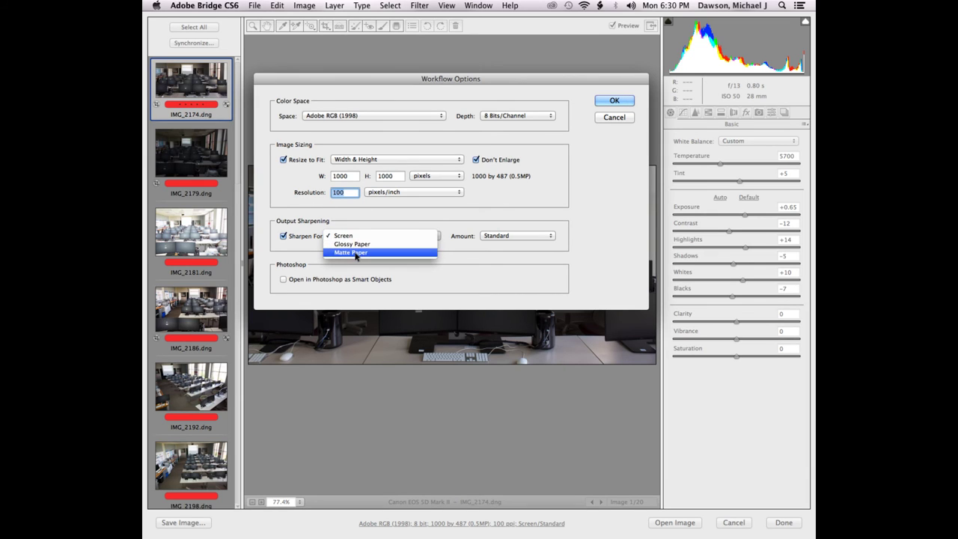
left_click(360, 227)
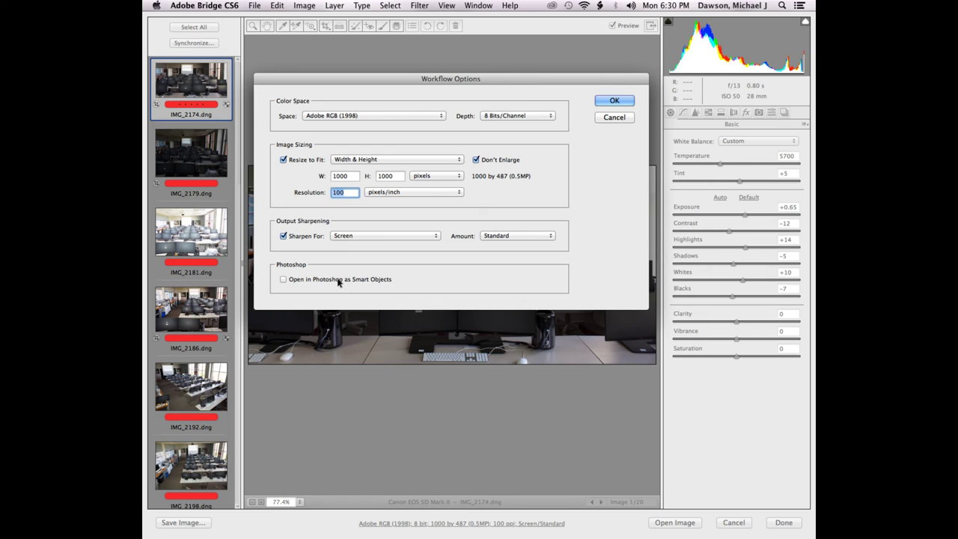
left_click(353, 116)
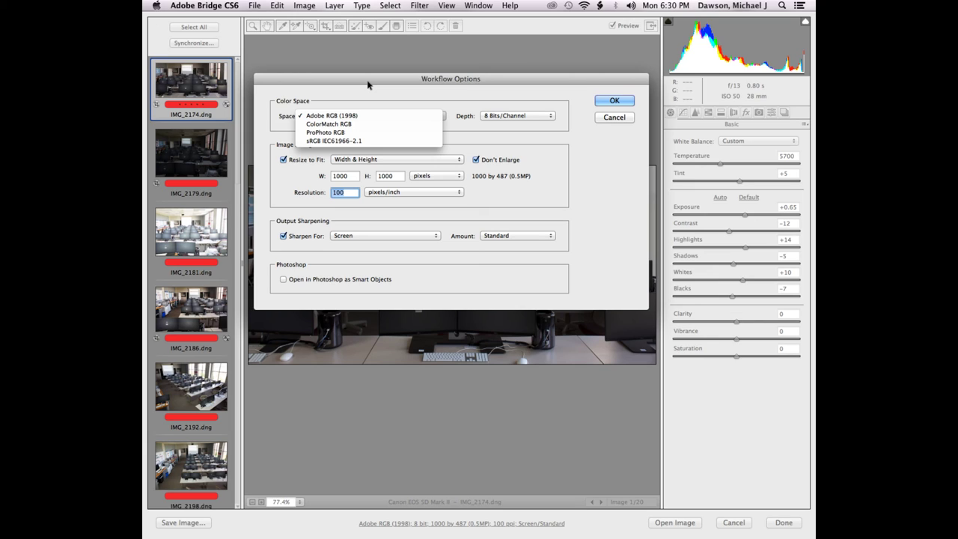
left_click(367, 84)
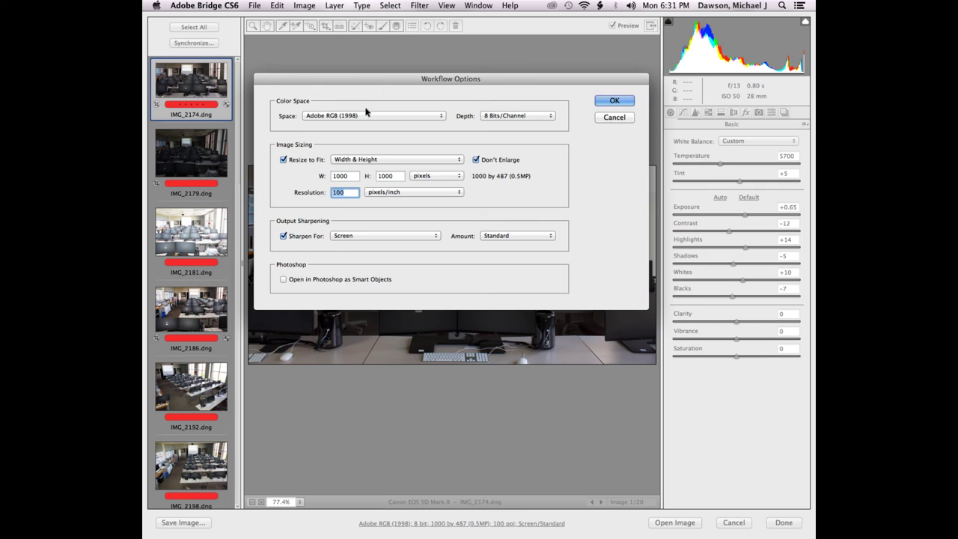
left_click(514, 117)
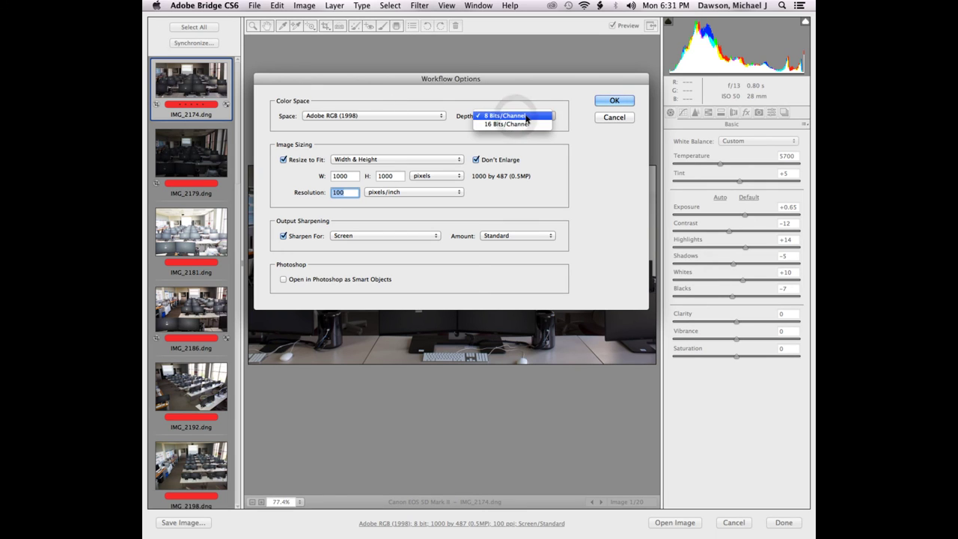
left_click(518, 89)
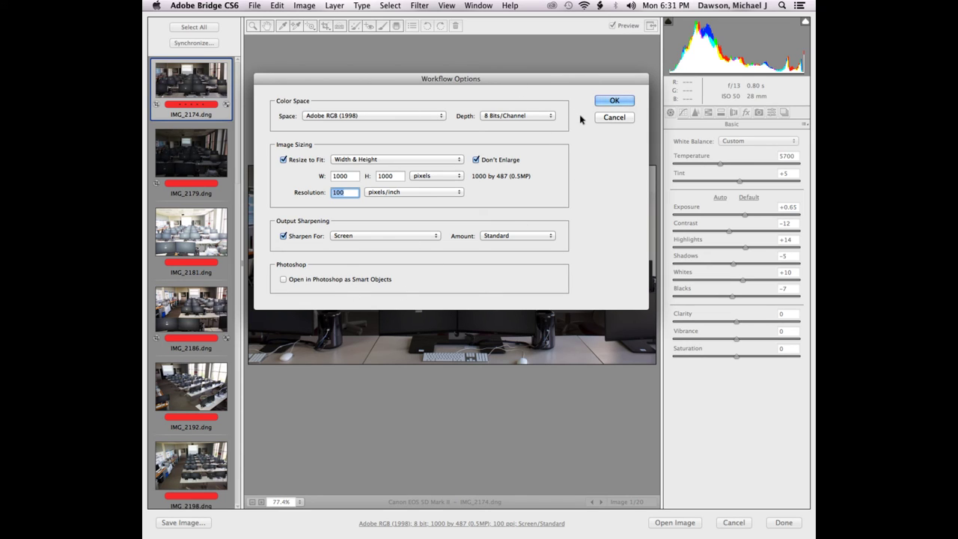
Turn off Resize to Fit, set the resolution to 300 pixels/inch, and accept the Workflow Options
left_click(284, 159)
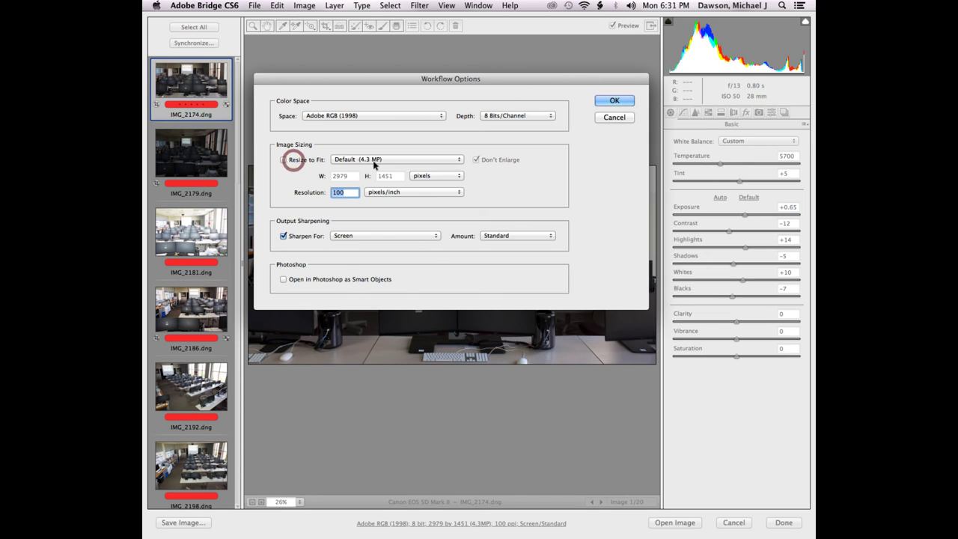
left_click(284, 159)
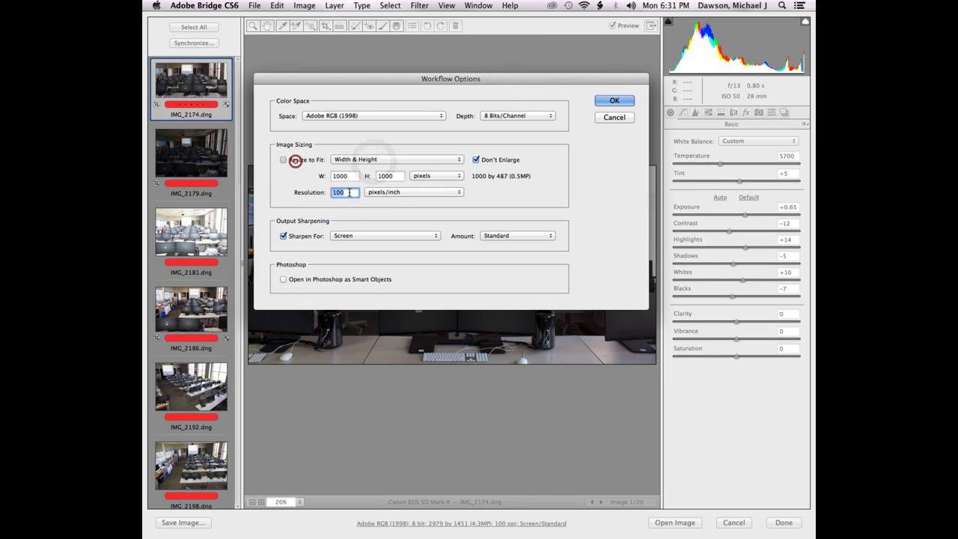
left_click(283, 159)
left_click(343, 193)
type("300")
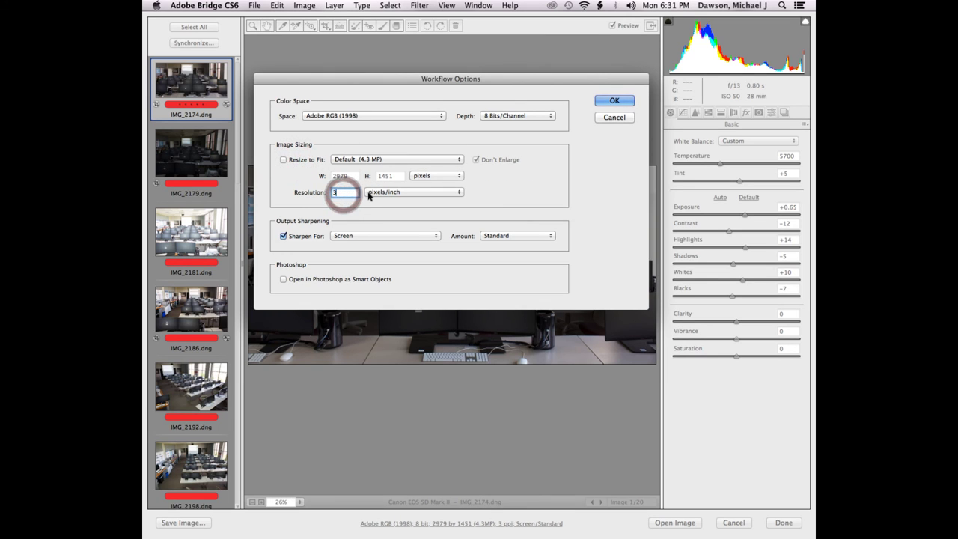
left_click(307, 178)
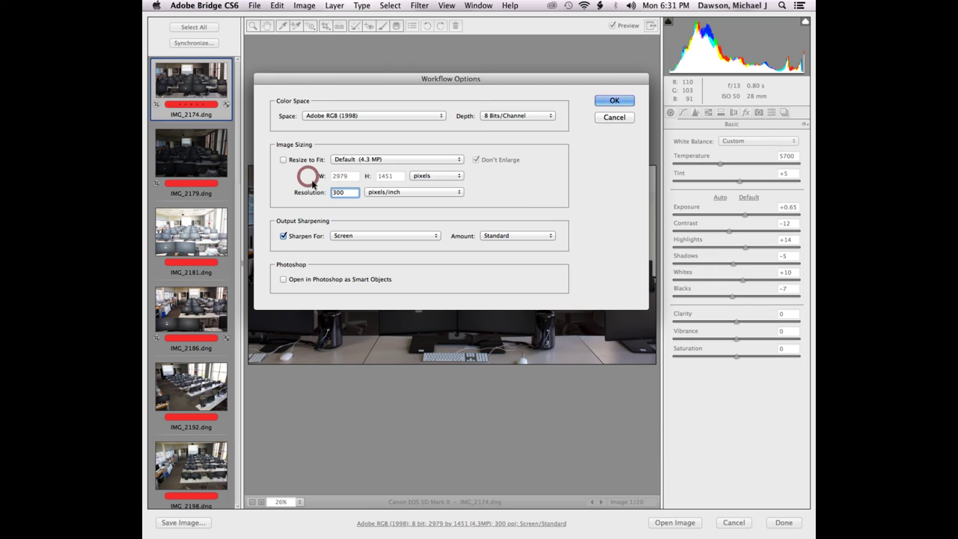
left_click(606, 100)
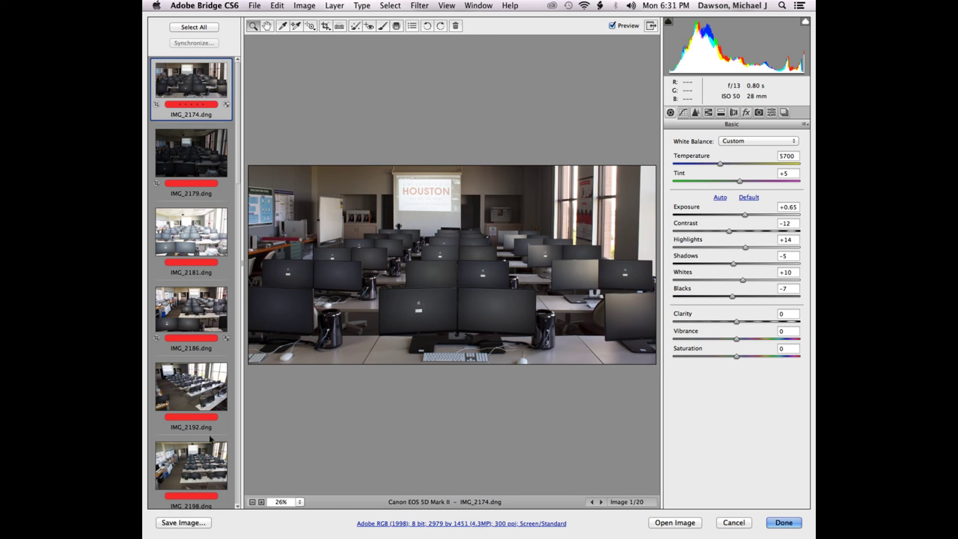
Open the save options for IMG_2174.dng and set the destination to Save in New Location, using the Camera RAW folder
left_click(183, 521)
left_click_drag(445, 21, 558, 75)
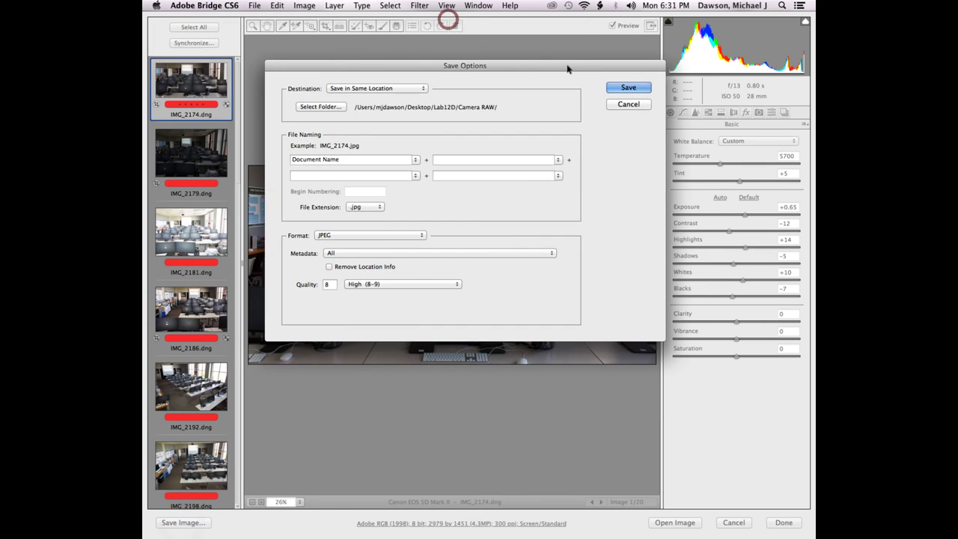
left_click(350, 88)
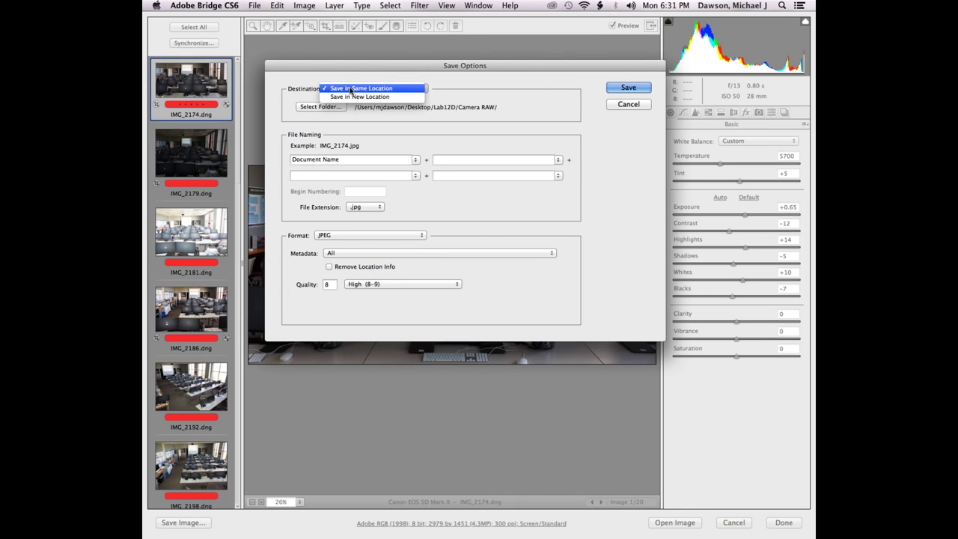
left_click(350, 88)
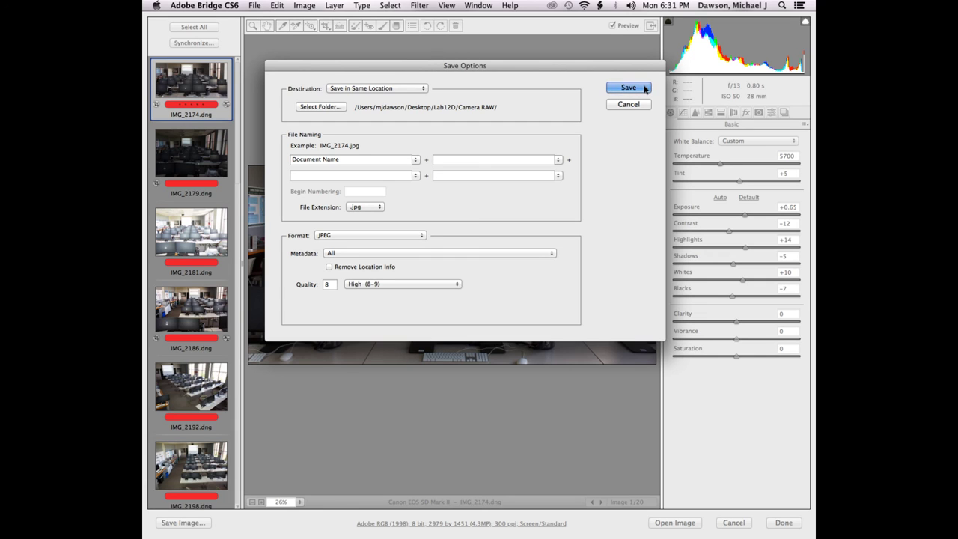
left_click(387, 87)
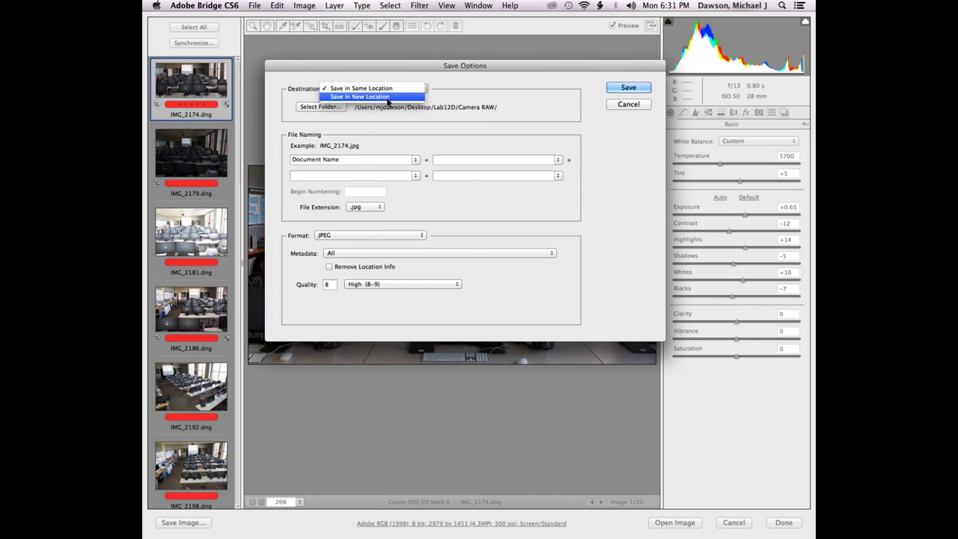
left_click(388, 97)
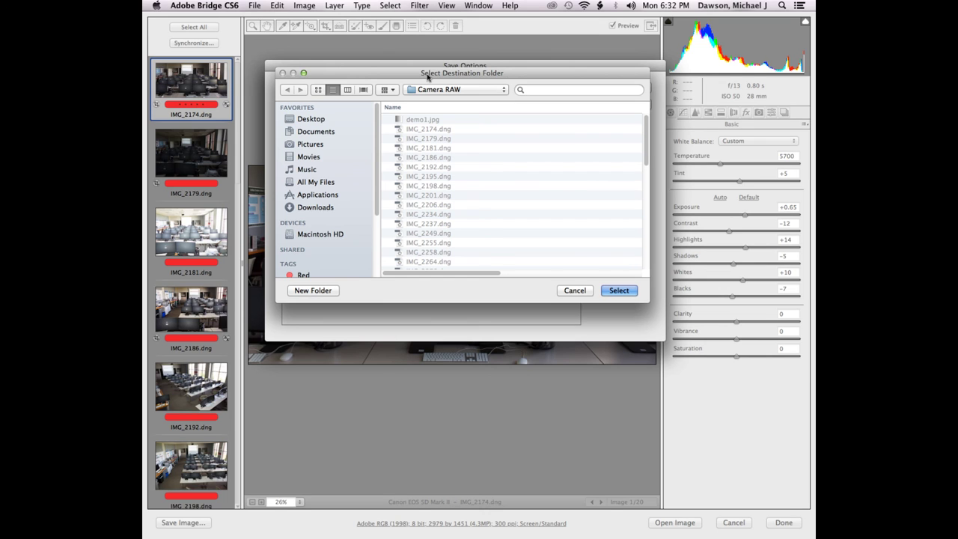
left_click_drag(427, 76, 442, 248)
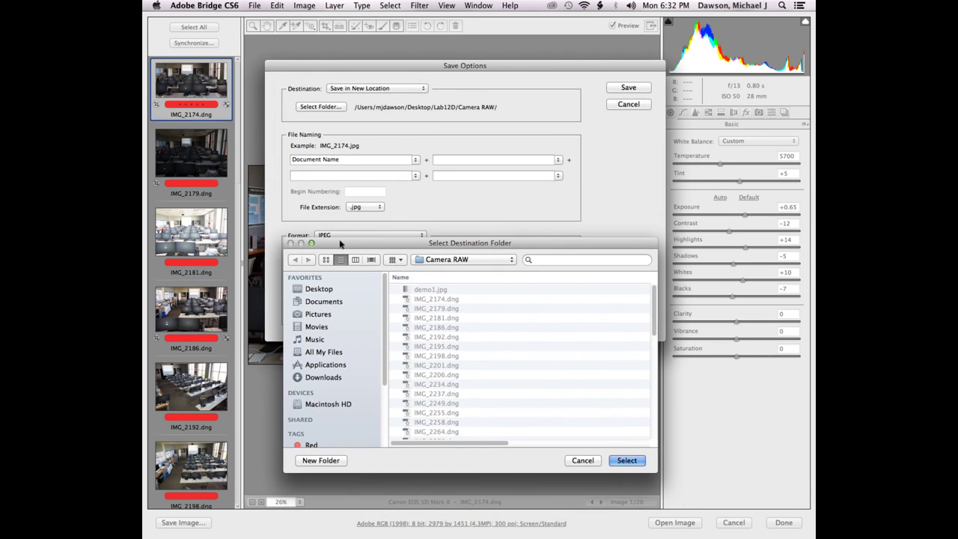
left_click_drag(340, 243, 370, 260)
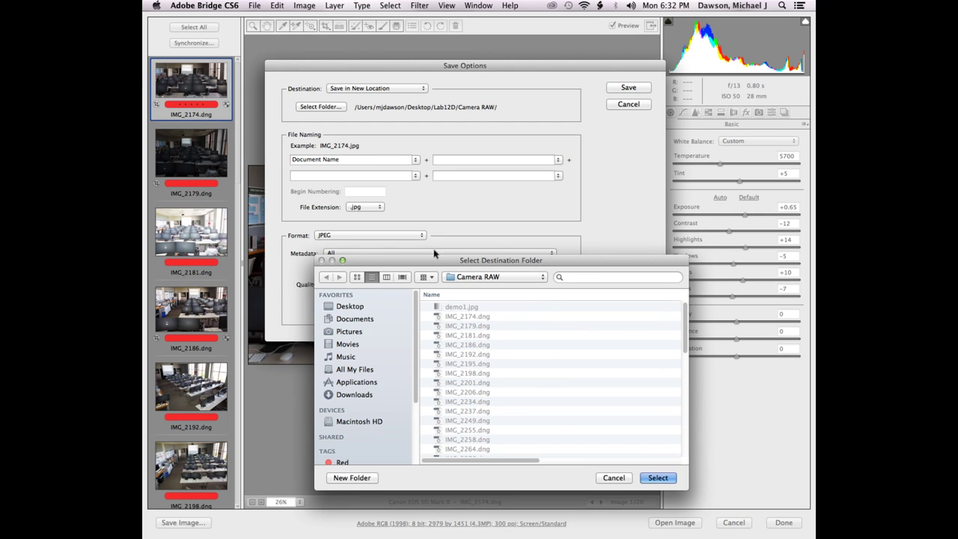
left_click_drag(438, 259, 431, 139)
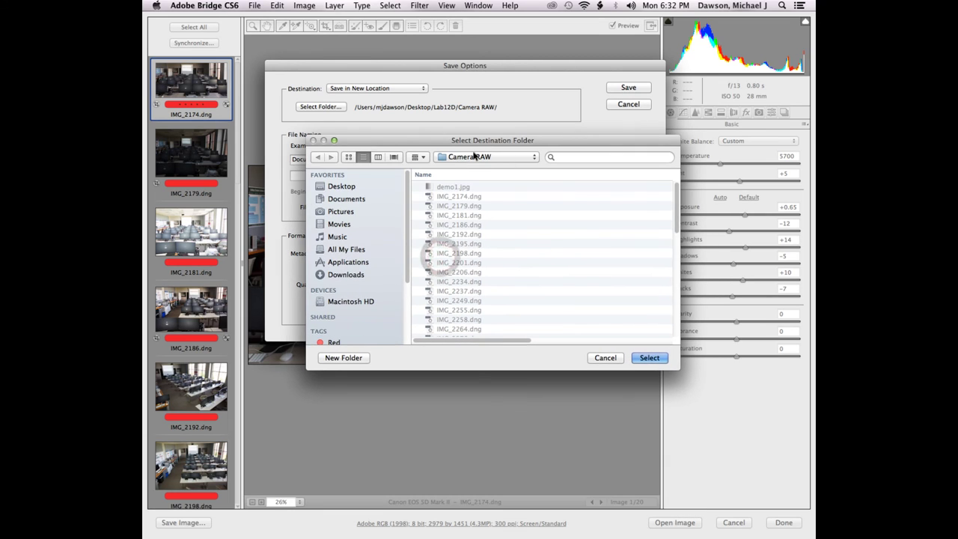
left_click(645, 358)
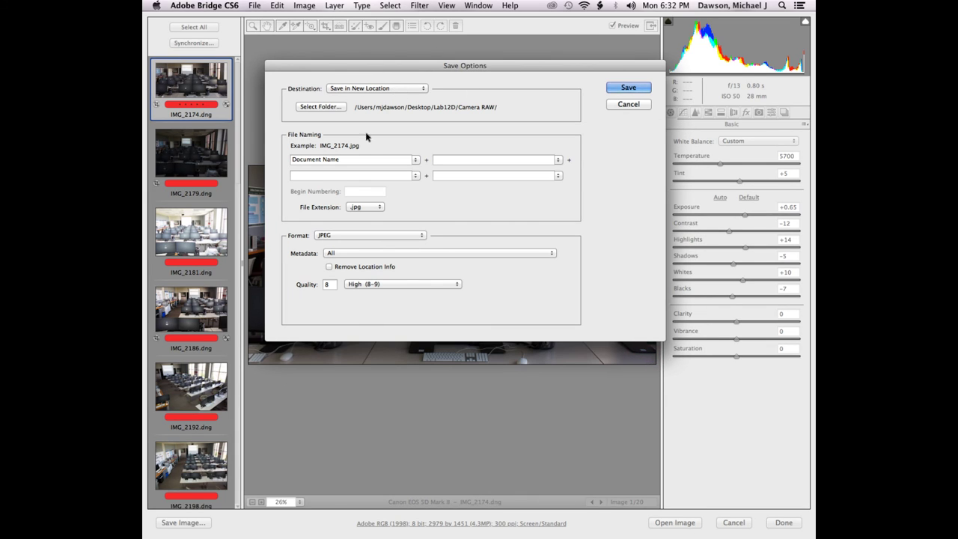
Try the .dng file extension for the saved image, look over the alternatives, and return it to .jpg
left_click(365, 208)
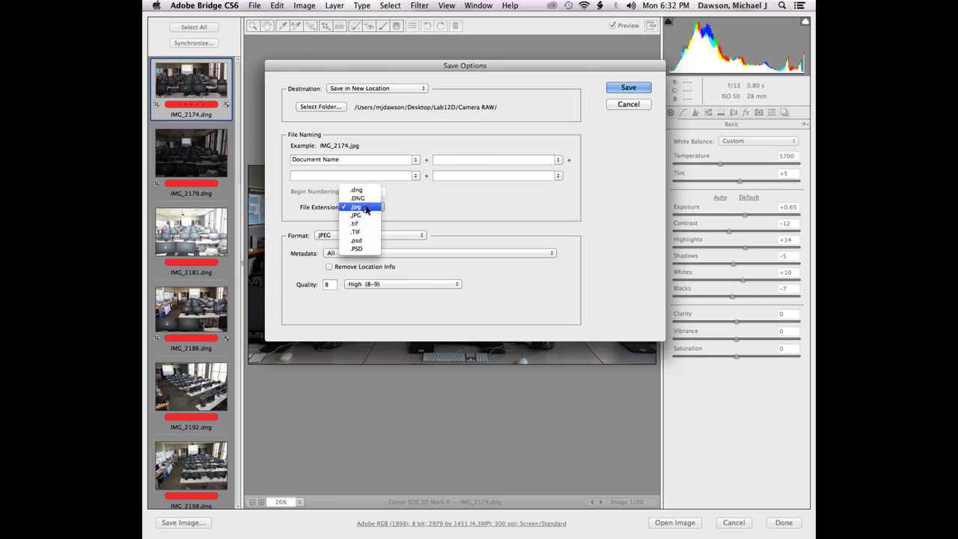
left_click(357, 190)
left_click(362, 208)
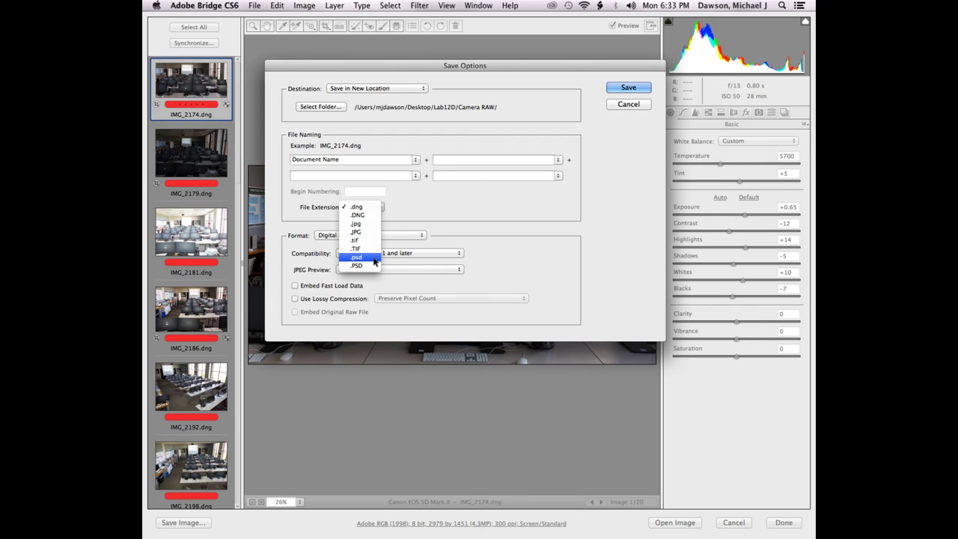
left_click(376, 222)
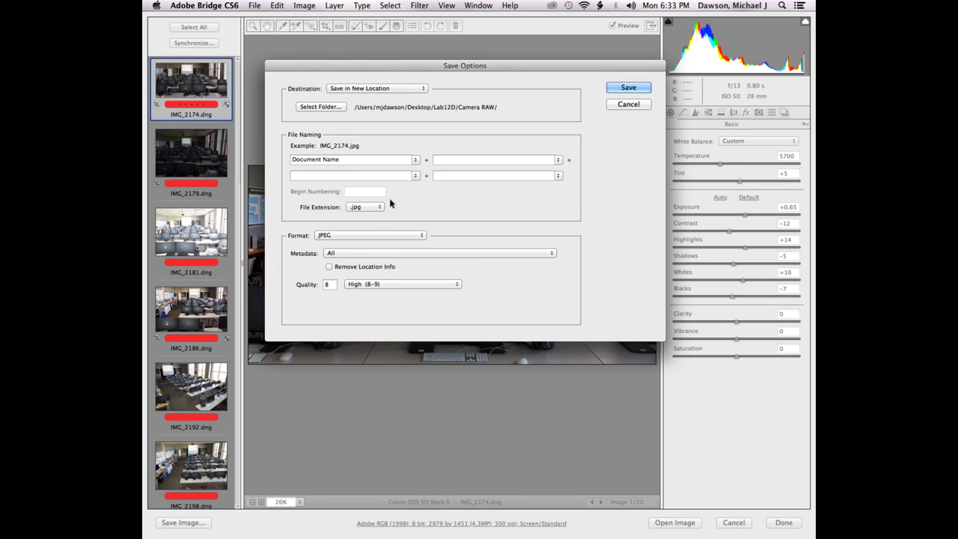
Review the file format and metadata choices for the saved image, keeping JPEG and All
left_click(349, 235)
left_click(349, 236)
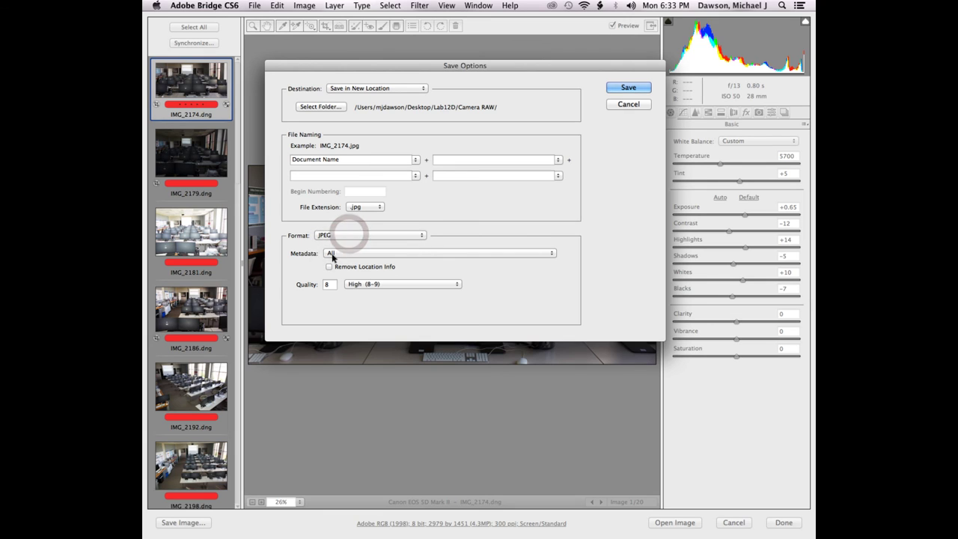
left_click(343, 254)
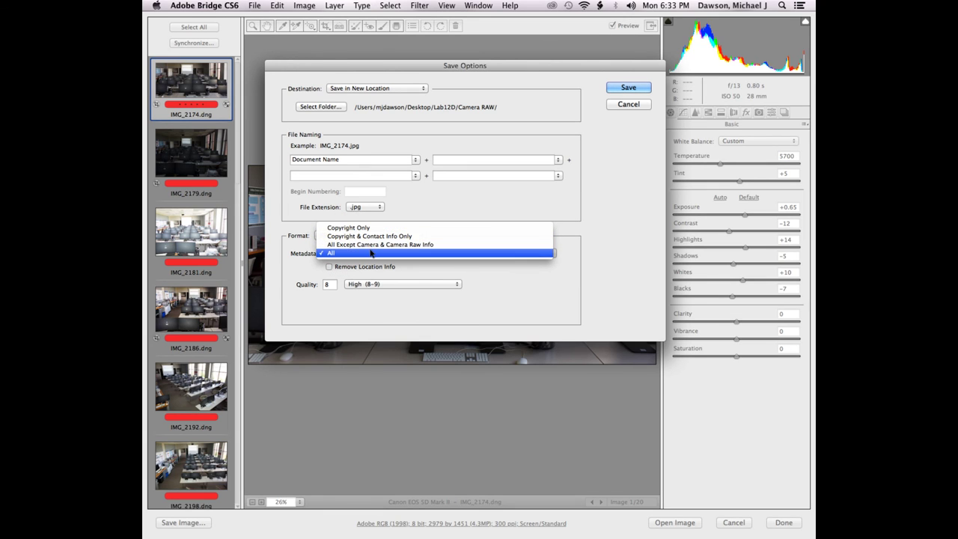
left_click(370, 253)
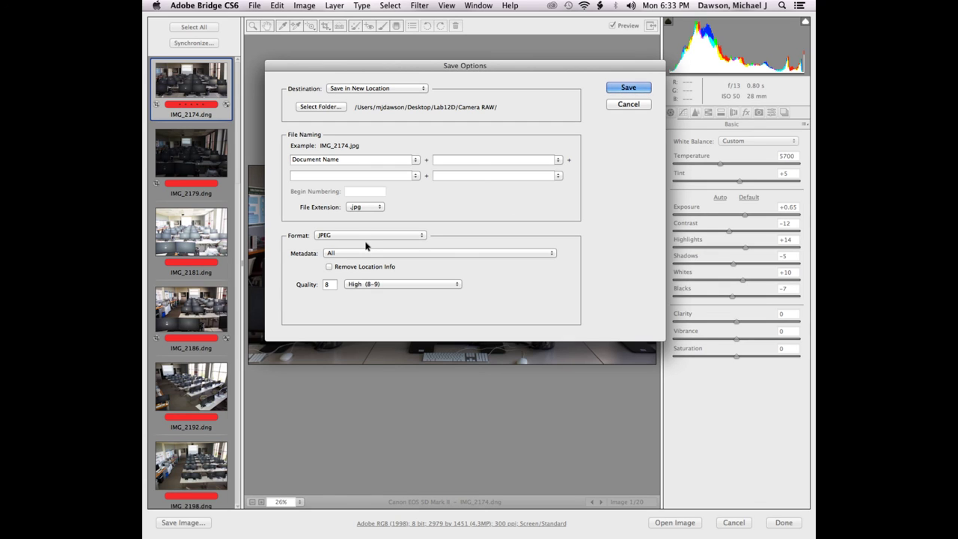
Look over the metadata and quality choices, keep All and High (8–9), and save IMG_2174.dng as a JPEG
left_click(369, 254)
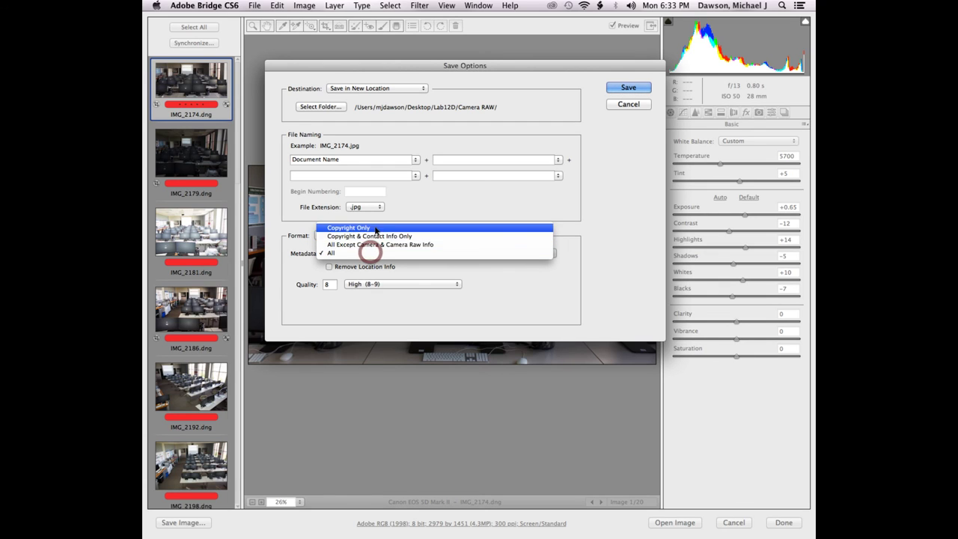
left_click(375, 255)
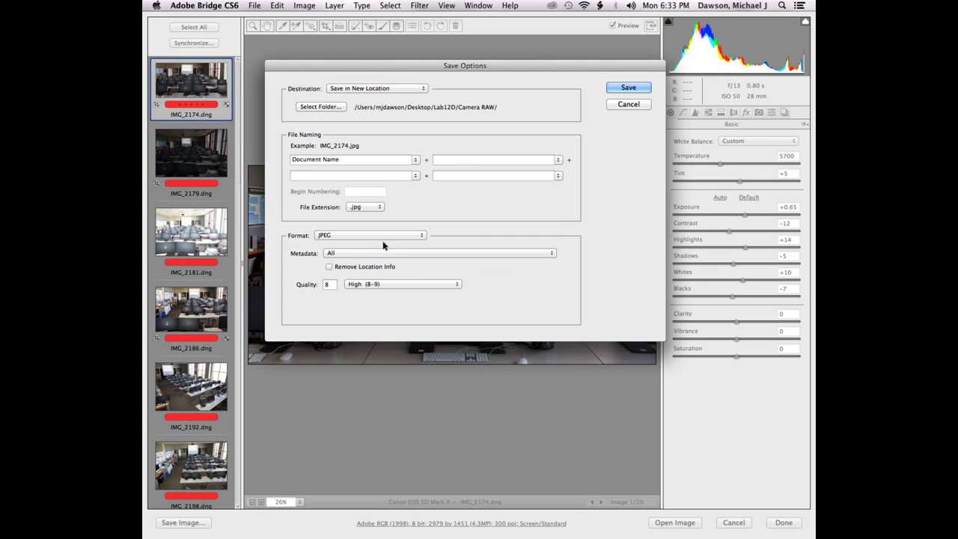
left_click(367, 269)
left_click(336, 285)
left_click(367, 284)
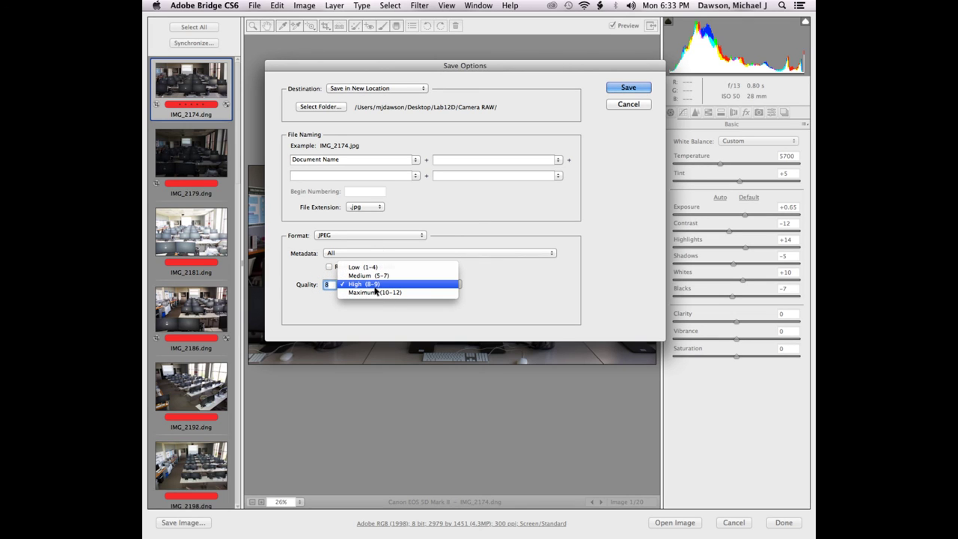
left_click(374, 285)
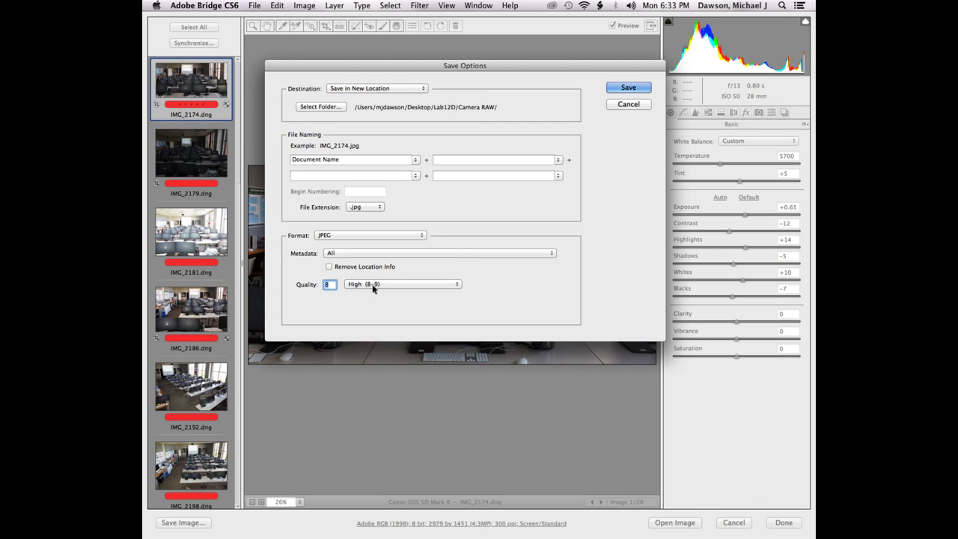
left_click(627, 88)
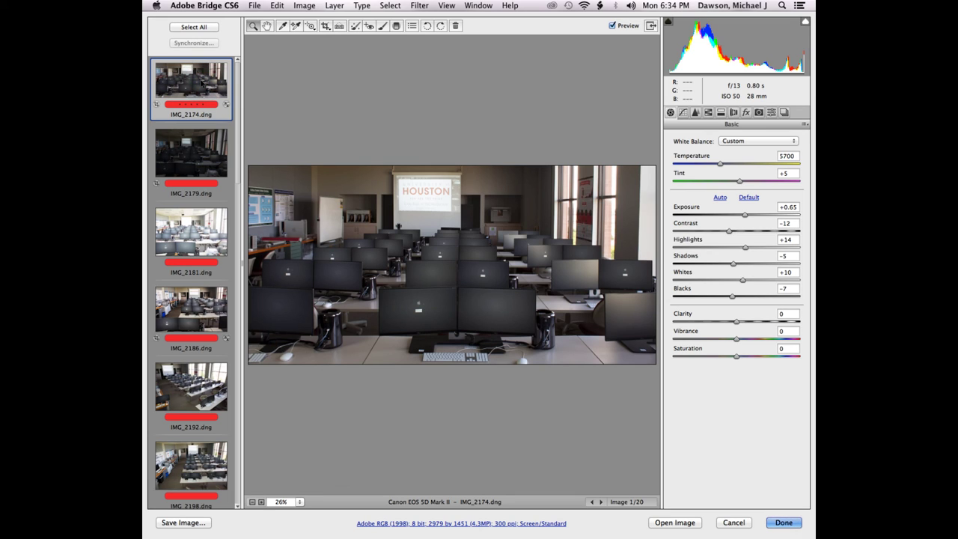
Select all the photos in the filmstrip and save them as JPEG files in the Camera RAW folder
key("super+a")
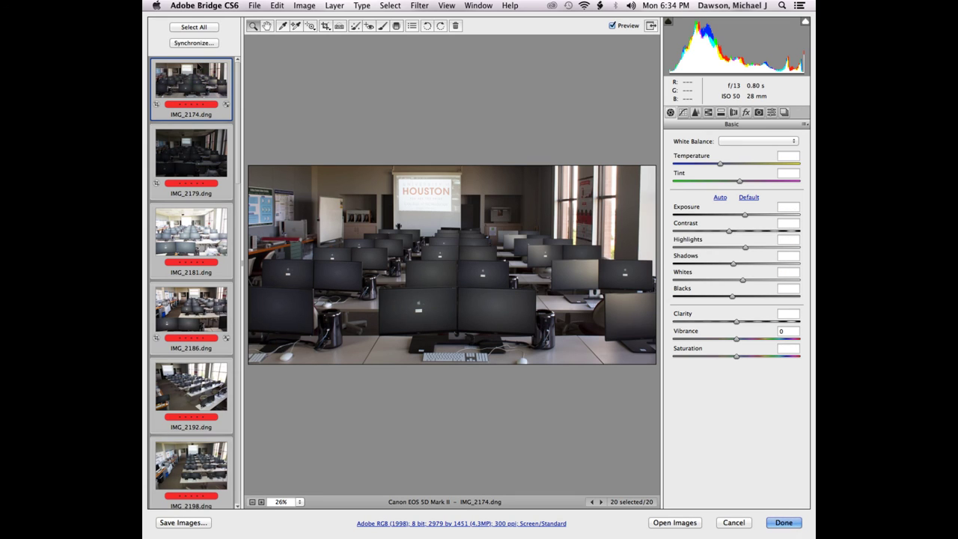
left_click(185, 523)
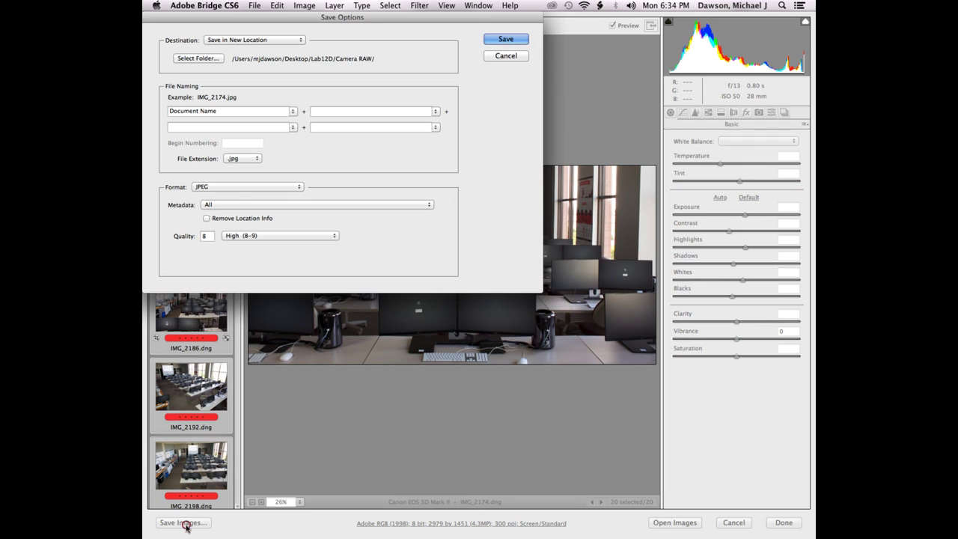
left_click_drag(315, 21, 425, 68)
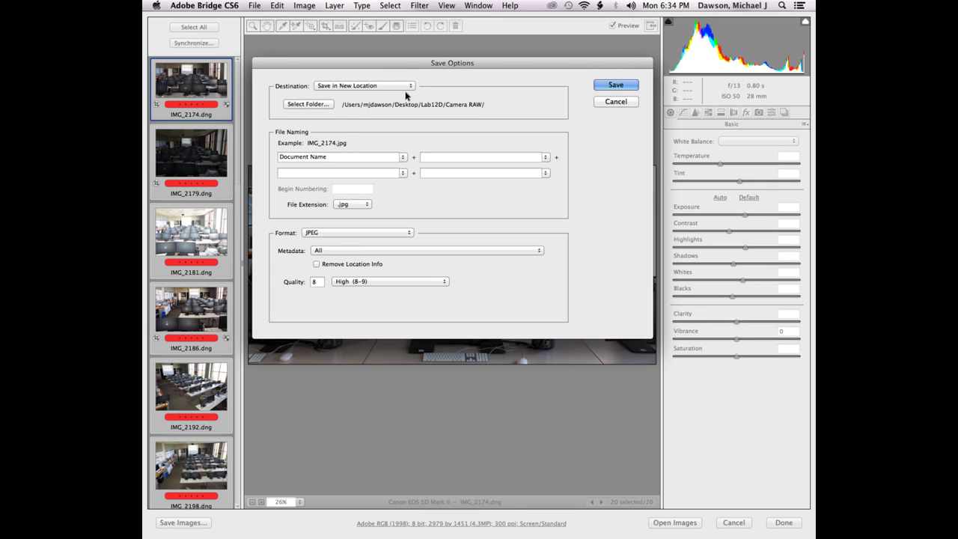
left_click(627, 87)
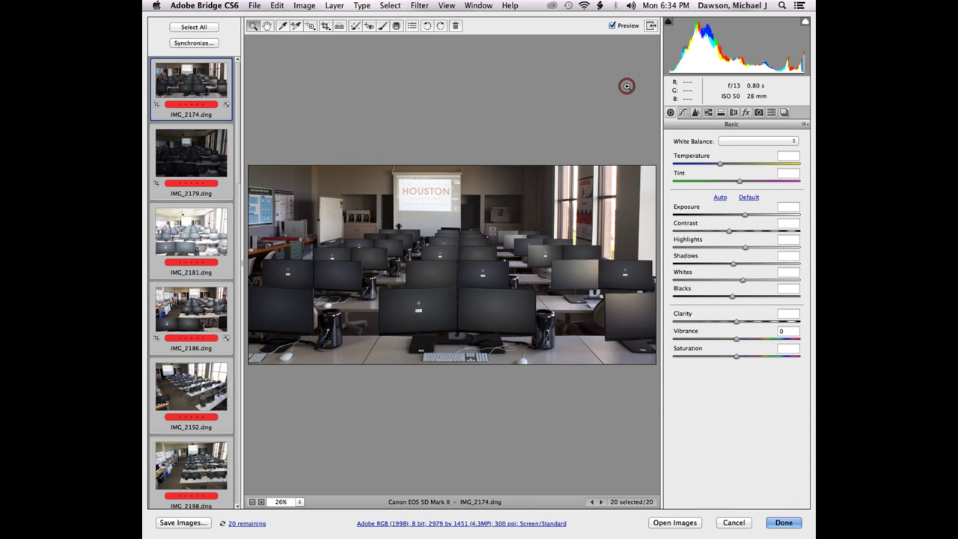
Check the save status of the remaining images and close the status window
left_click(233, 526)
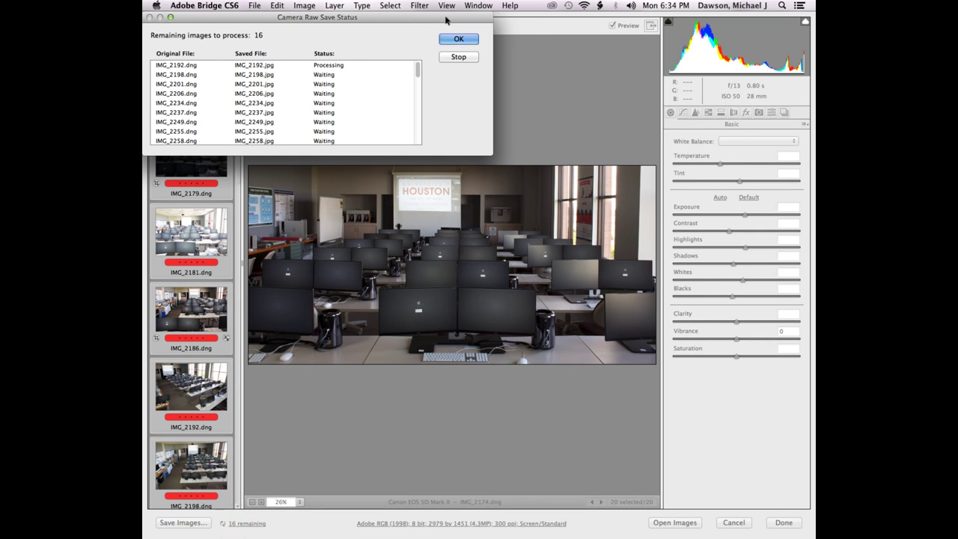
left_click_drag(446, 19, 606, 80)
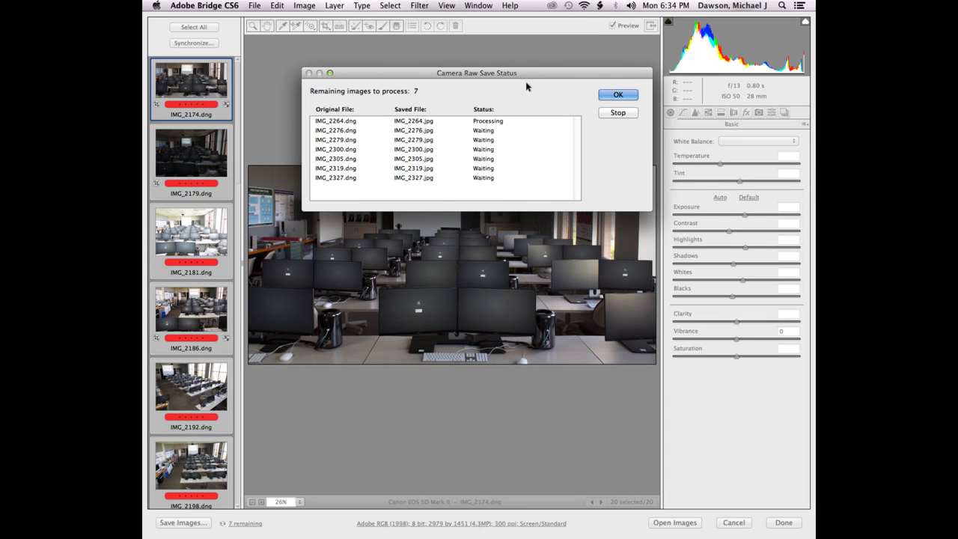
left_click(615, 96)
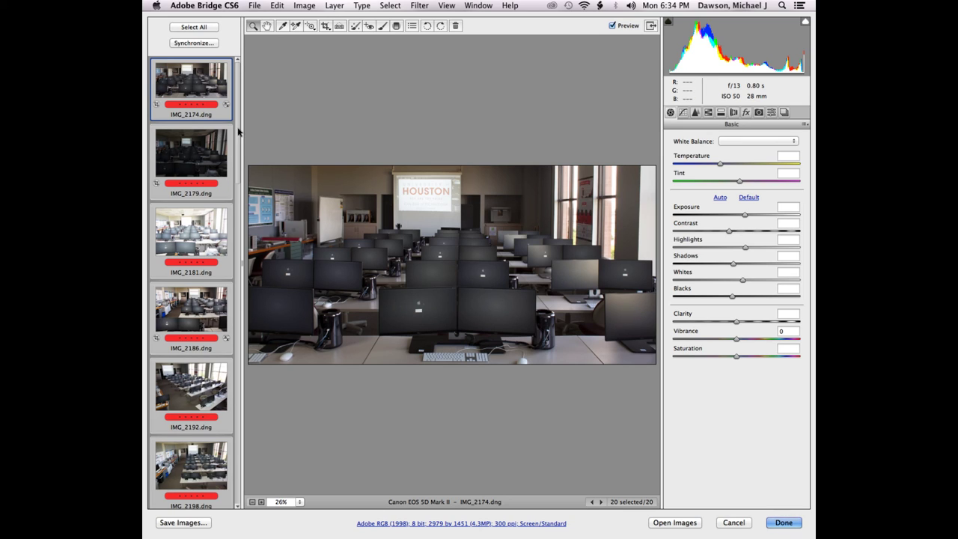
Look through IMG_2174, IMG_2179, IMG_2181 and IMG_2186 one by one to compare their exposure and adjustments
left_click(253, 26)
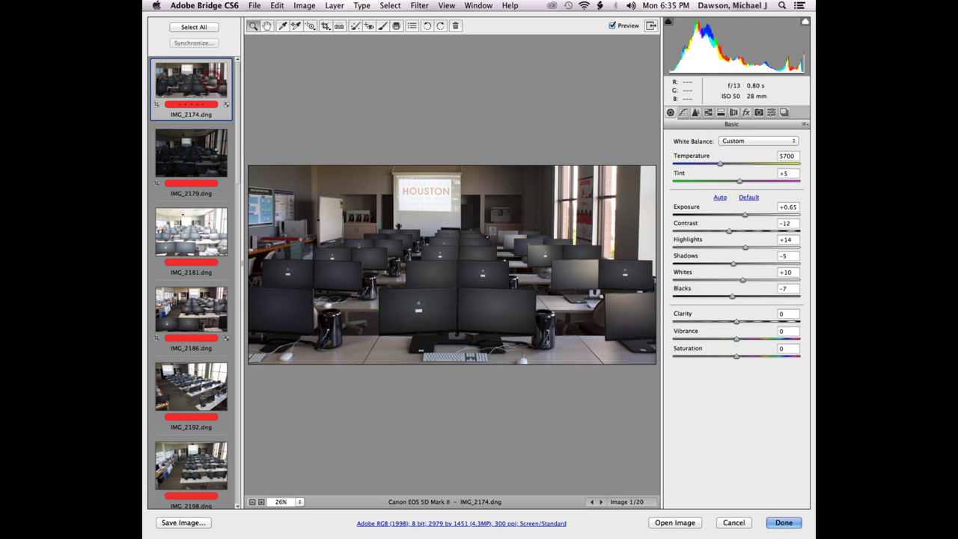
left_click(212, 153)
left_click(207, 238)
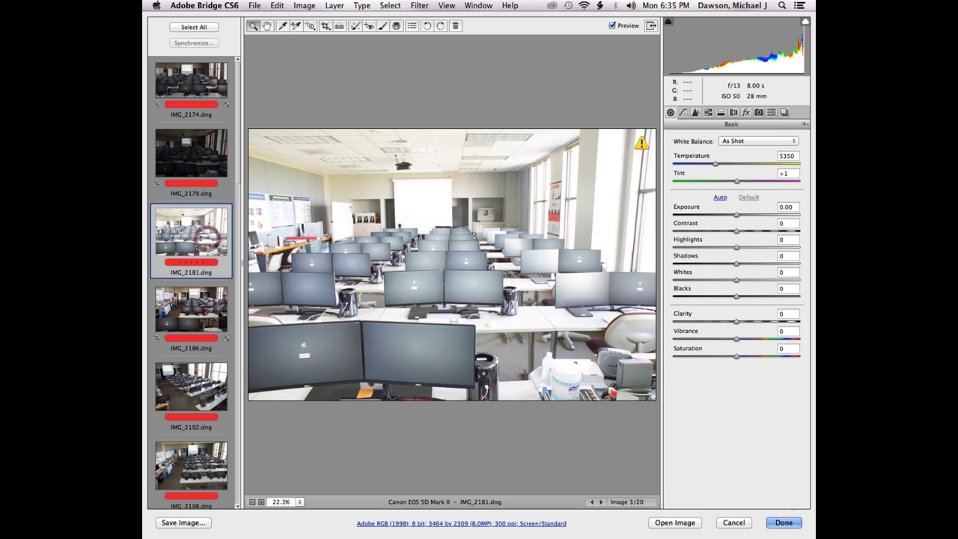
left_click(205, 311)
left_click(185, 80)
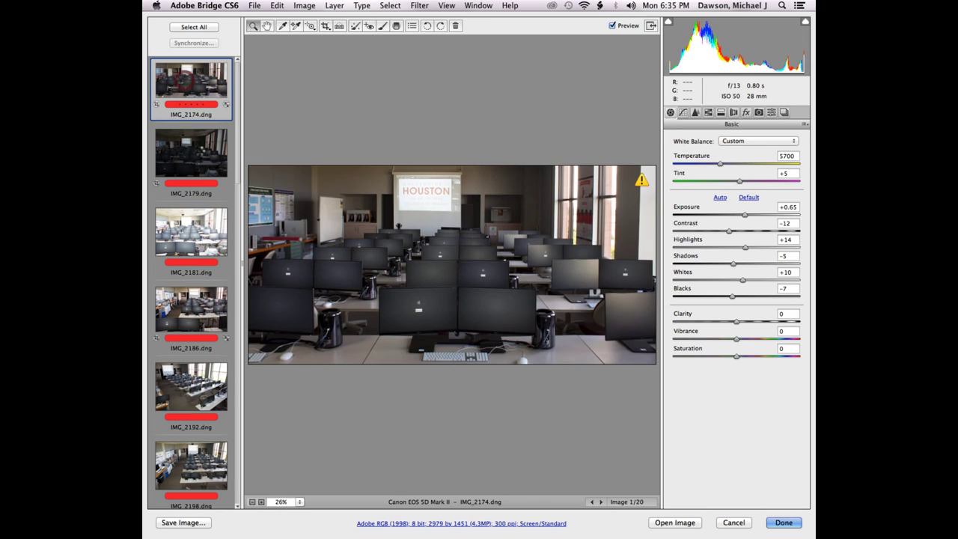
left_click(200, 152)
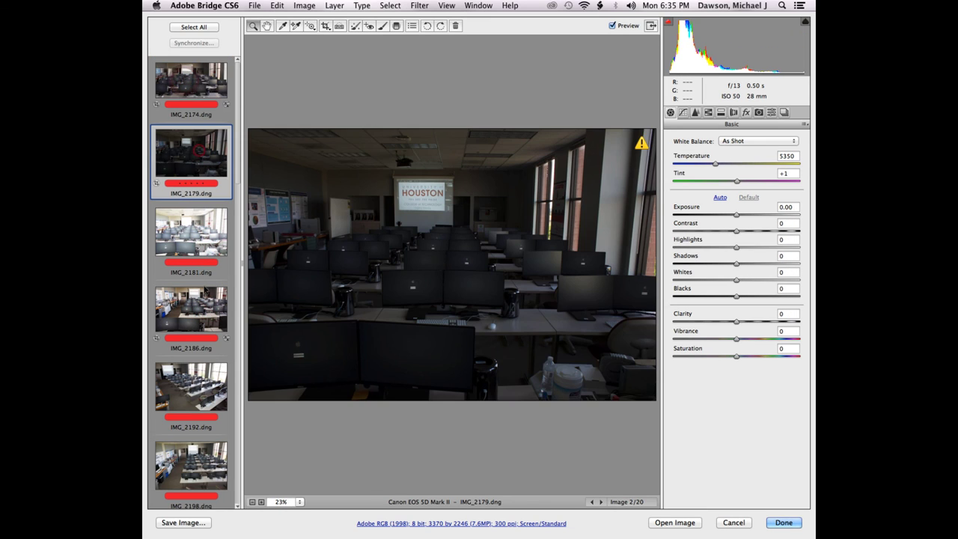
left_click(238, 272)
scroll(241, 150, "up", 5)
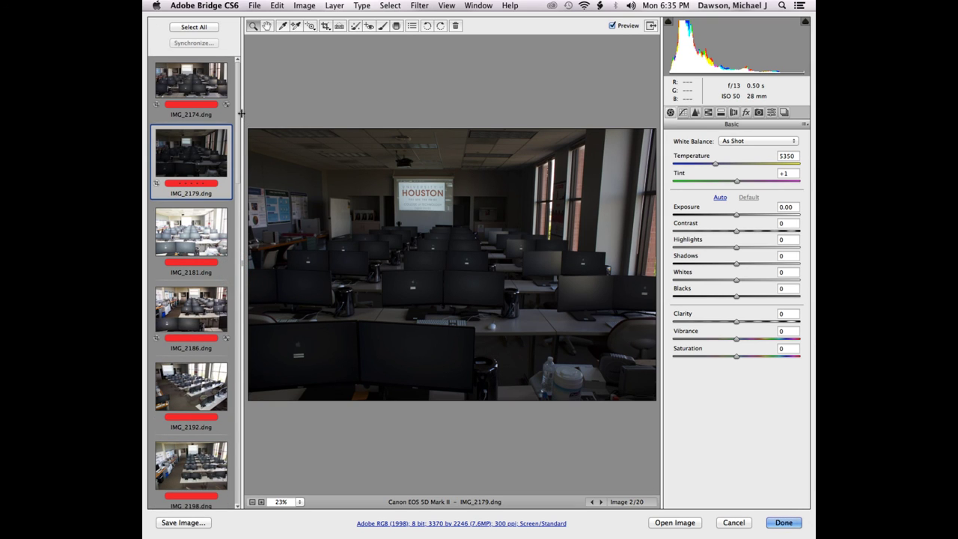
Select IMG_2174.dng through IMG_2276.dng and apply a shared white balance by sampling the white projection screen
left_click(204, 80)
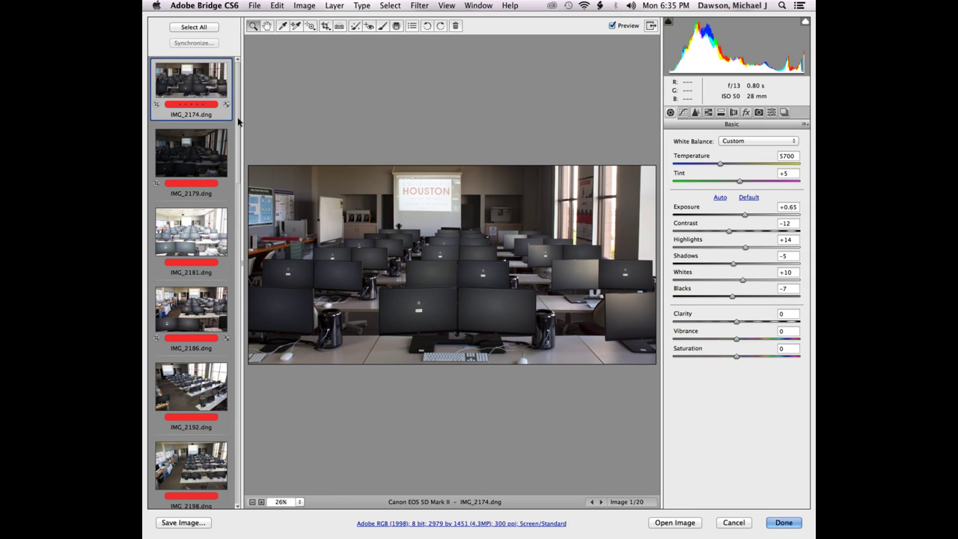
scroll(240, 125, "down", 5)
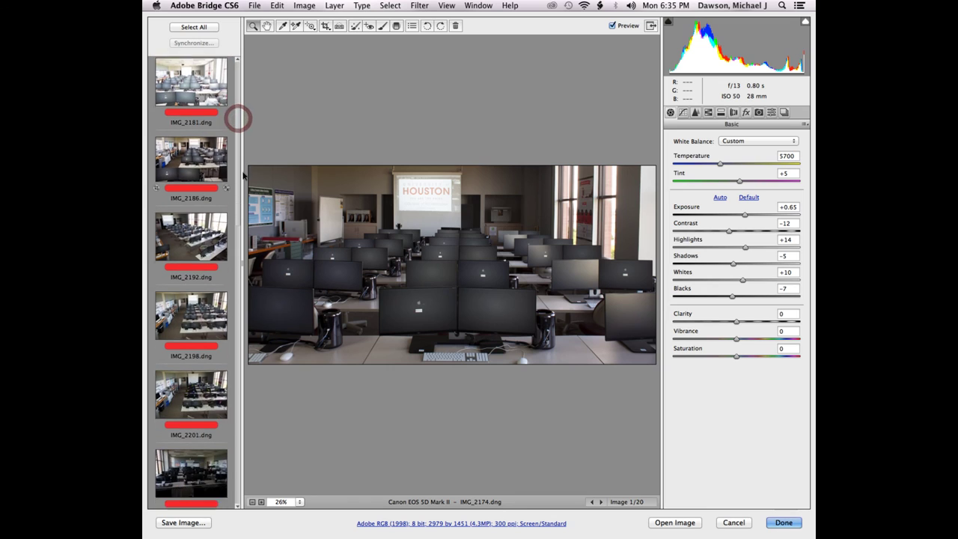
scroll(245, 196, "up", 5)
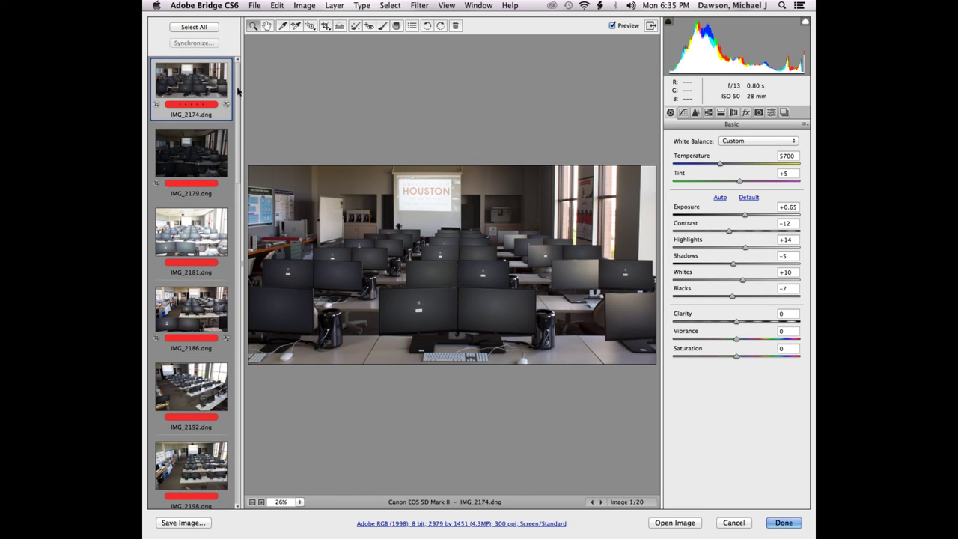
scroll(238, 127, "down", 7)
scroll(232, 219, "down", 2)
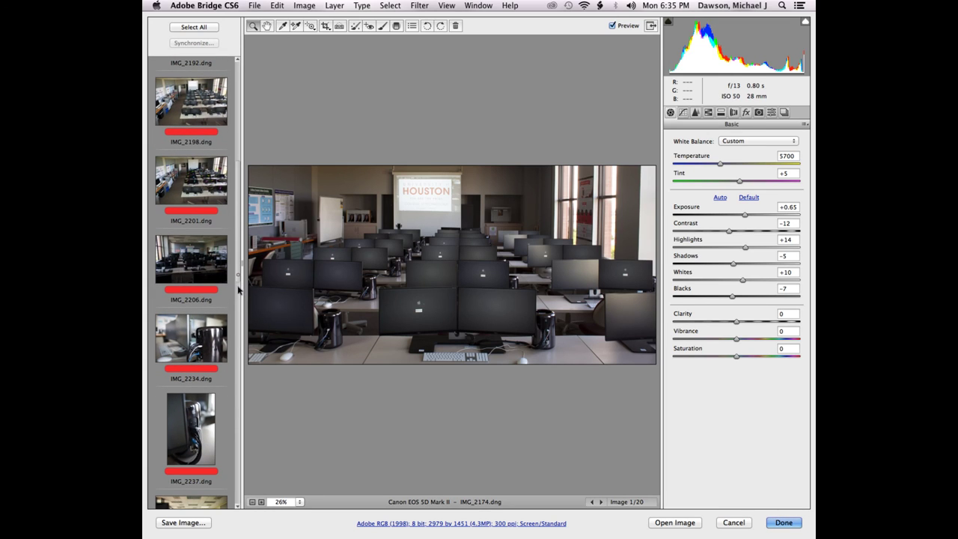
scroll(240, 287, "down", 10)
scroll(233, 360, "down", 8)
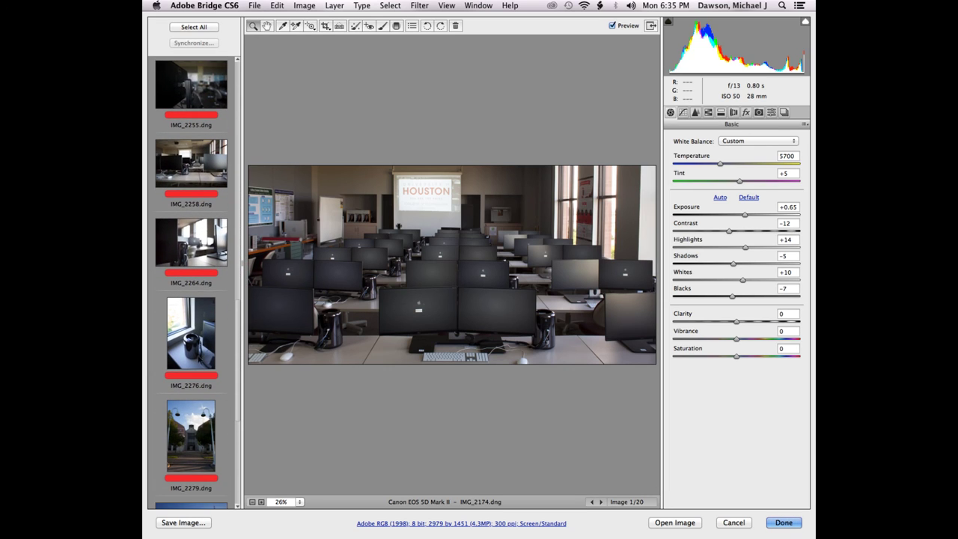
left_click(196, 352, "shift")
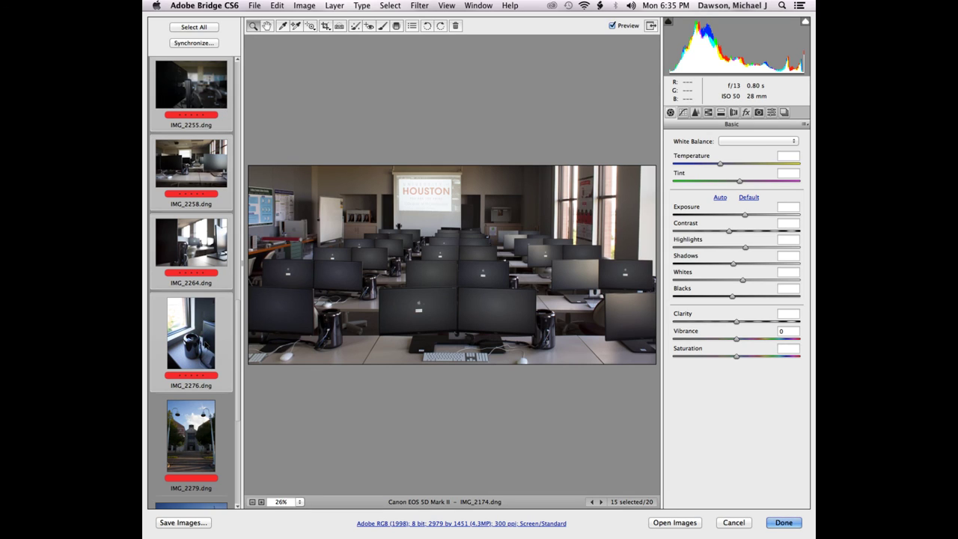
left_click(282, 28)
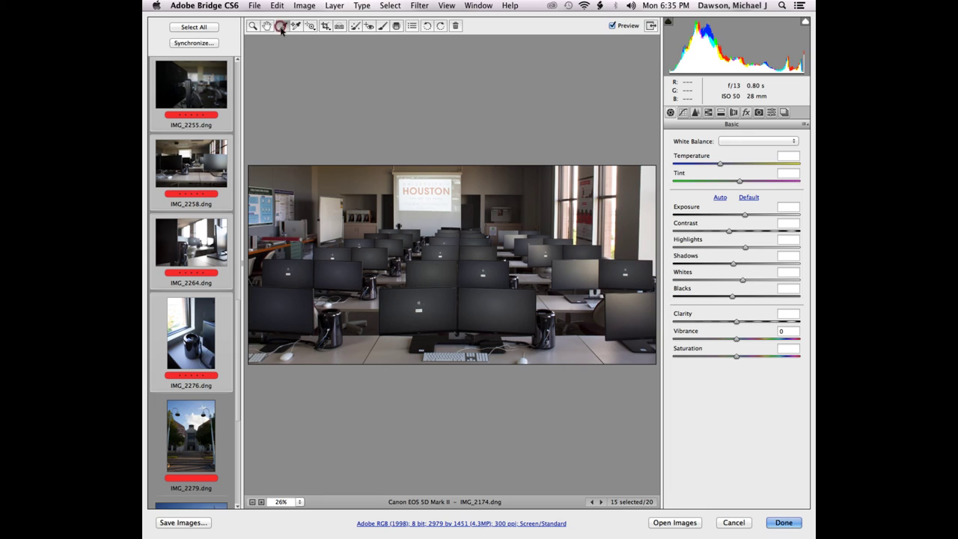
left_click(422, 218)
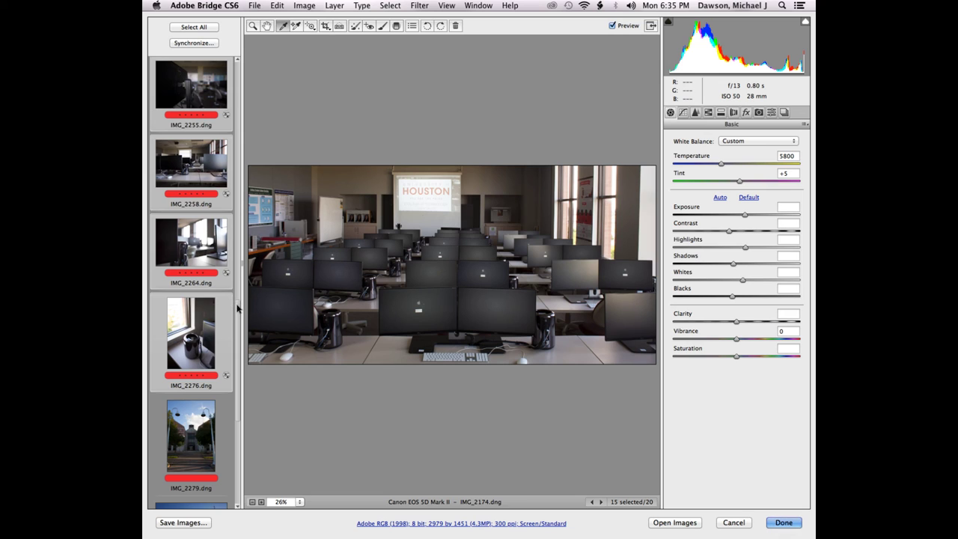
left_click_drag(236, 305, 236, 59)
left_click(197, 80)
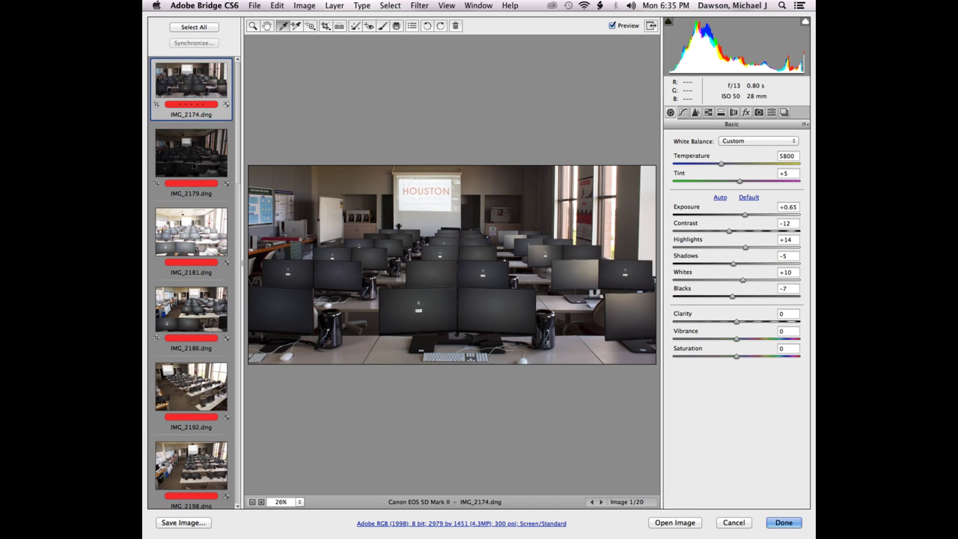
Select IMG_2186.dng through IMG_2201.dng and apply Auto tone to them
left_click(200, 346)
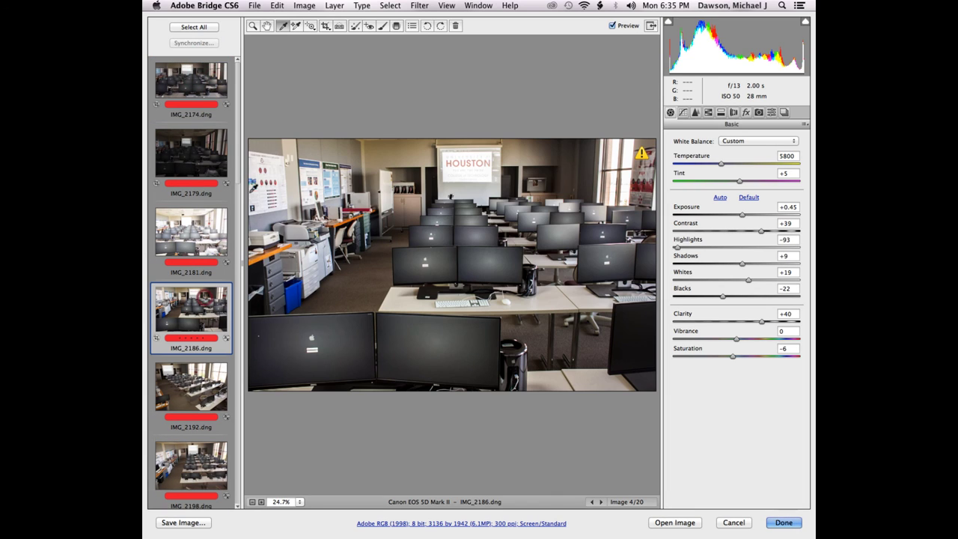
scroll(240, 154, "down", 1)
scroll(240, 154, "down", 2)
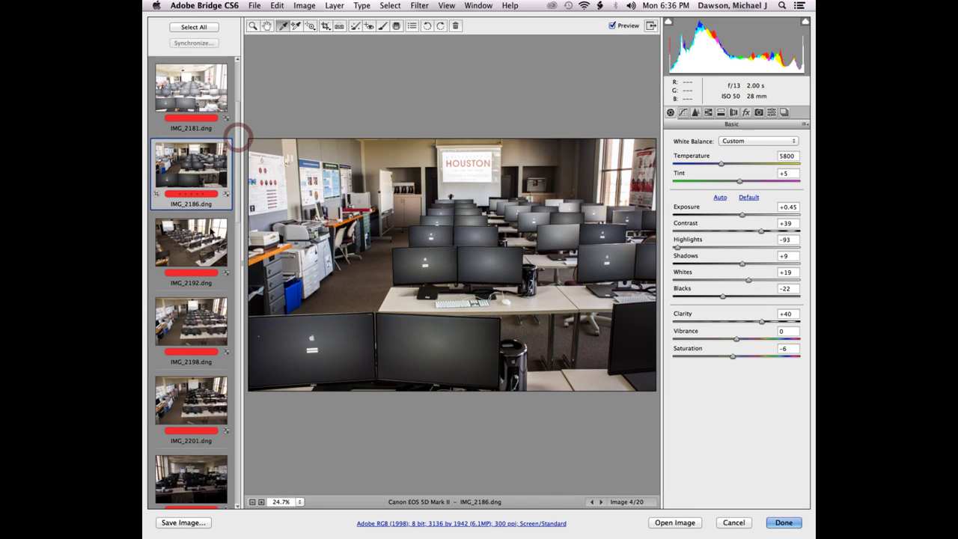
left_click(183, 243, "shift")
left_click(196, 314, "shift")
left_click(196, 398, "shift")
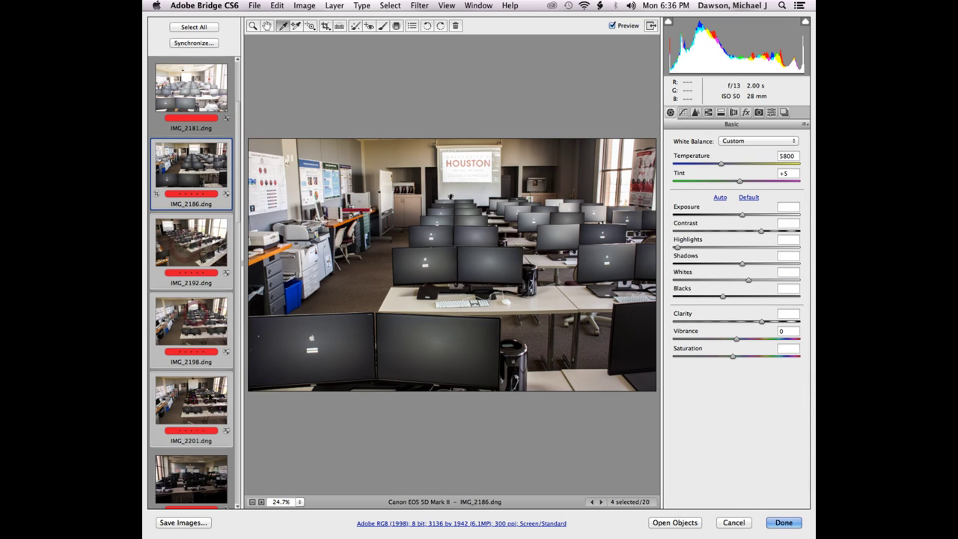
left_click(720, 197)
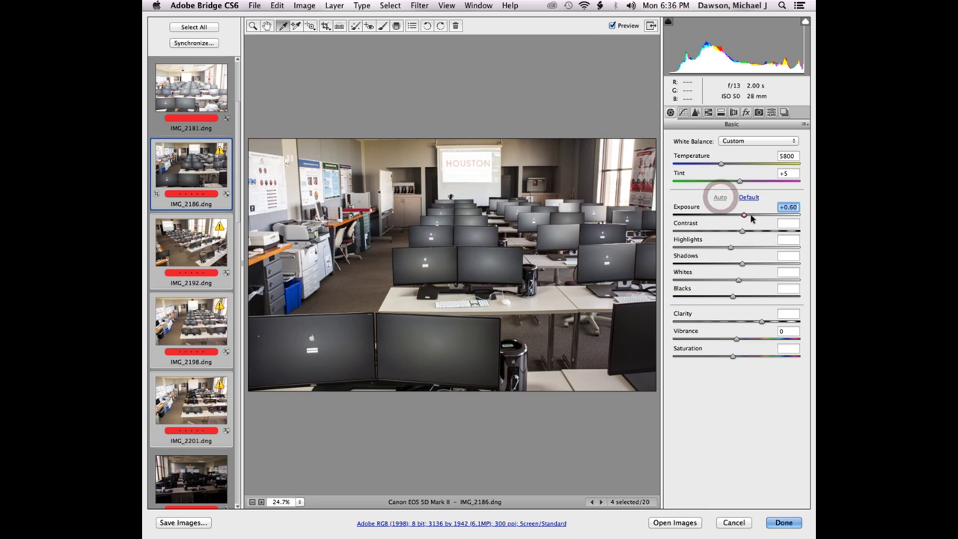
Set exposure to +0.65, contrast to +5 and blacks to -33 on the four selected photos
left_click(746, 213)
left_click(744, 230)
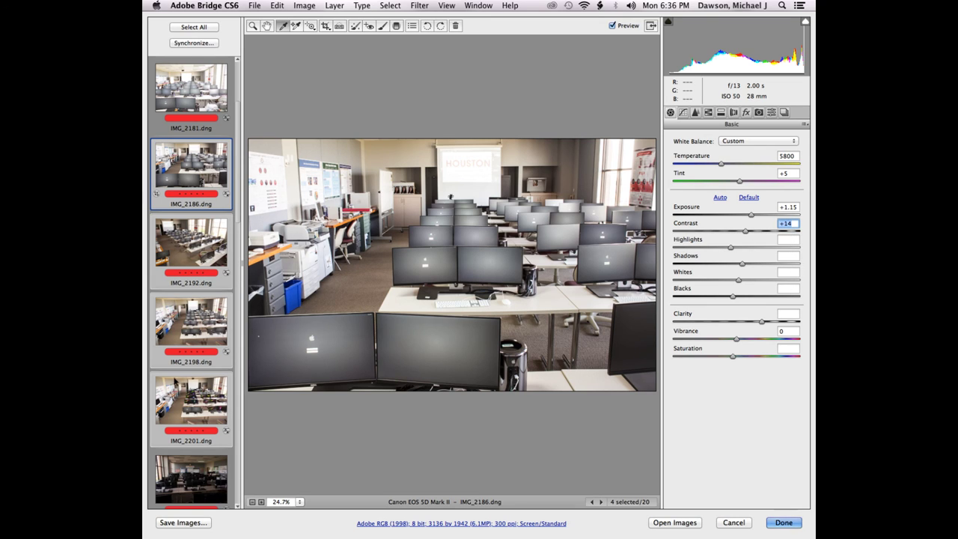
mouse_move(753, 215)
left_mouse_down()
mouse_move(762, 216)
mouse_move(751, 215)
left_mouse_up()
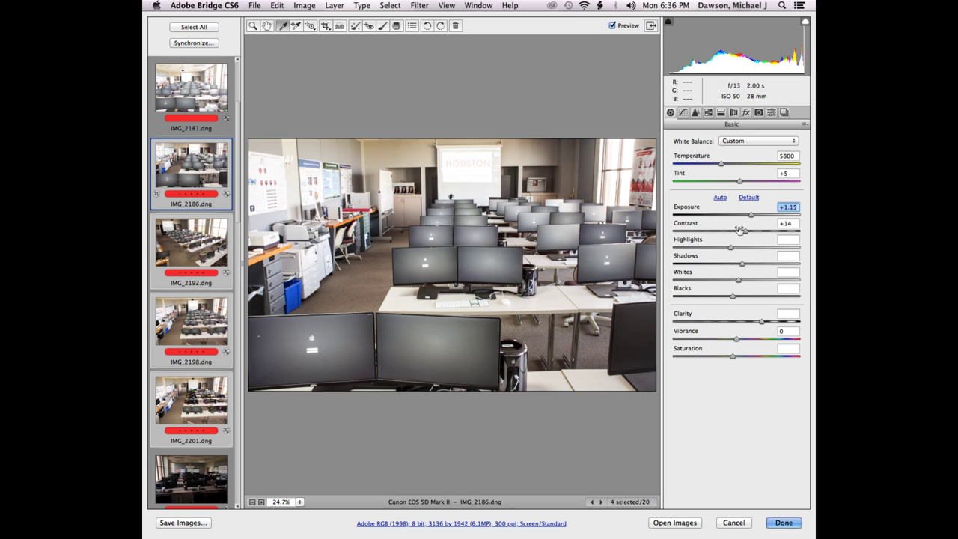
left_click_drag(745, 231, 745, 215)
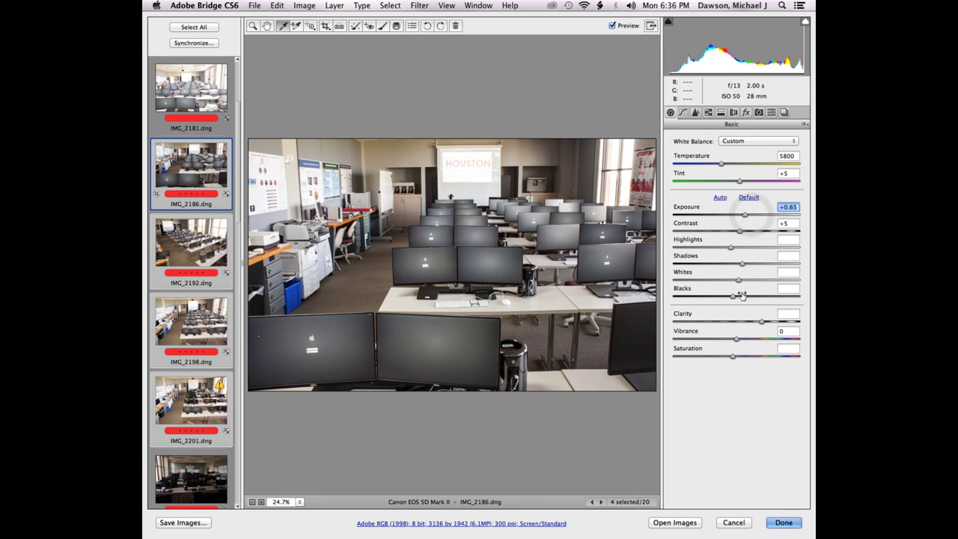
left_click_drag(733, 297, 717, 298)
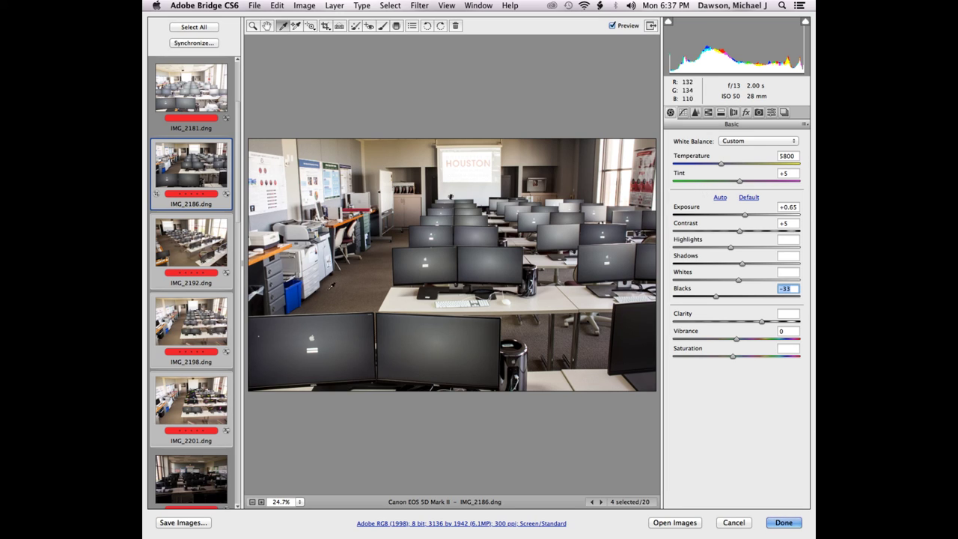
Reset the tone settings of the four selected photos to Default
left_click(748, 198)
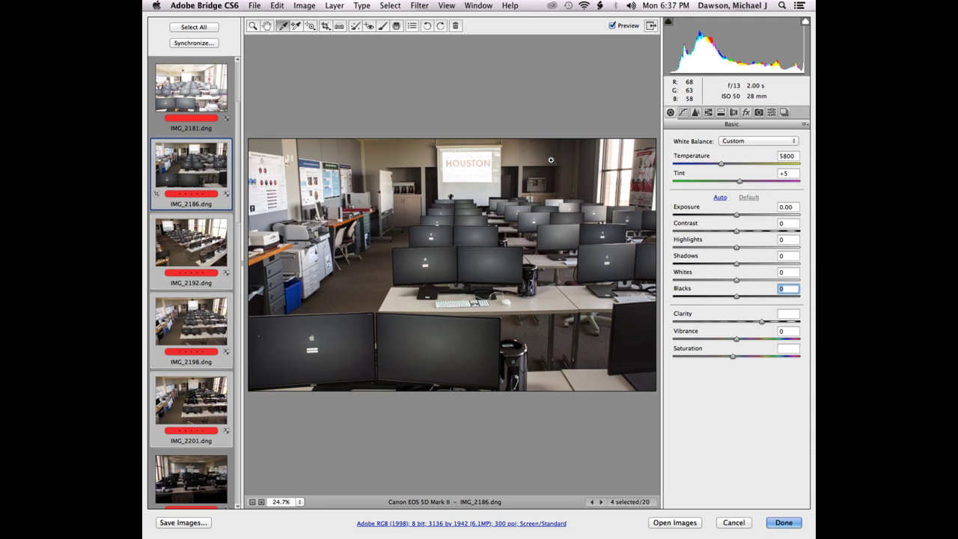
Step back and forth through the four selected photos, IMG_2186.dng to IMG_2201.dng, to compare their tone and color
key("Down")
key("Down")
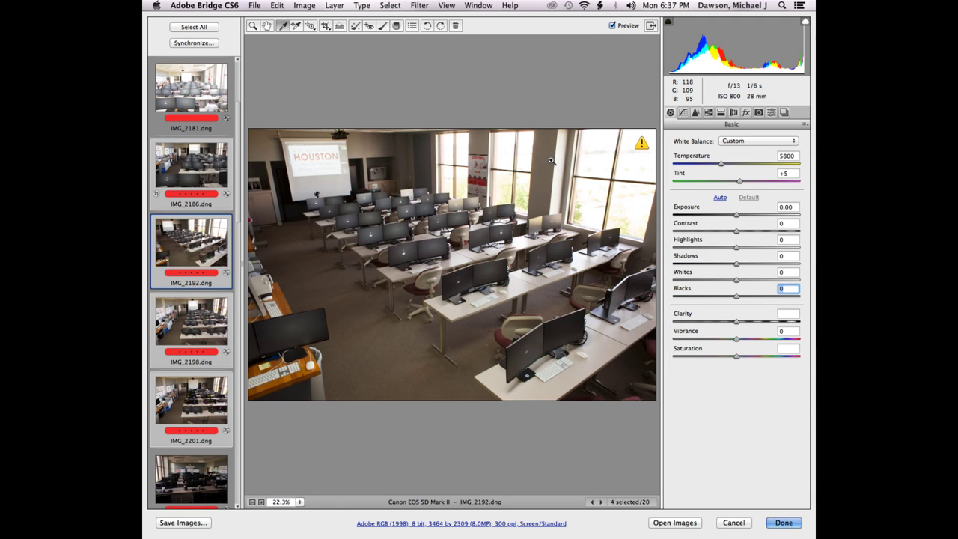
key("Up")
key("Up")
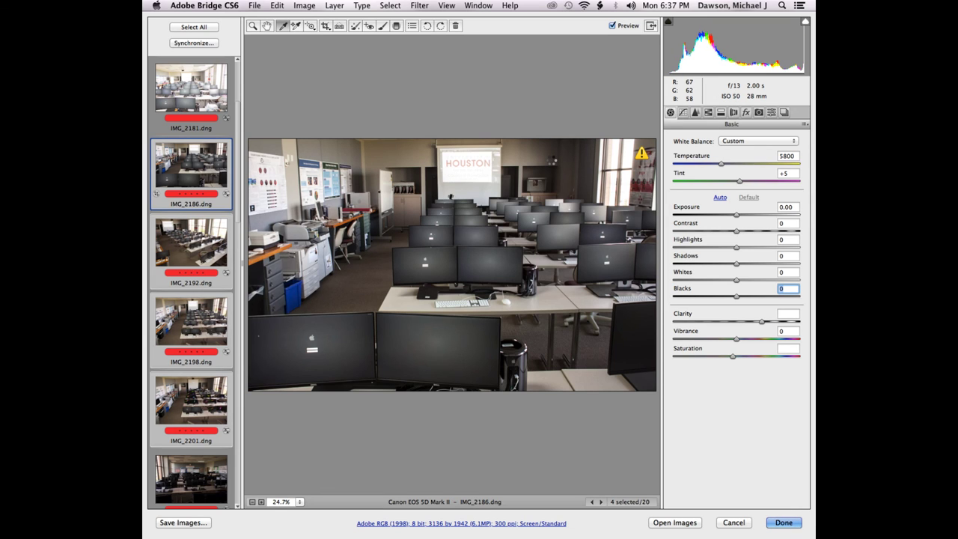
key("Down")
key("Down")
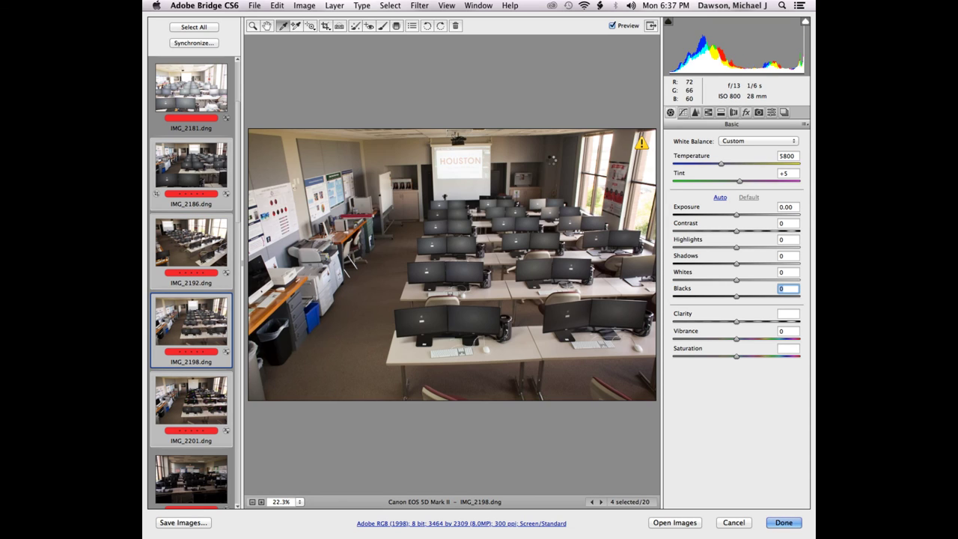
key("Down")
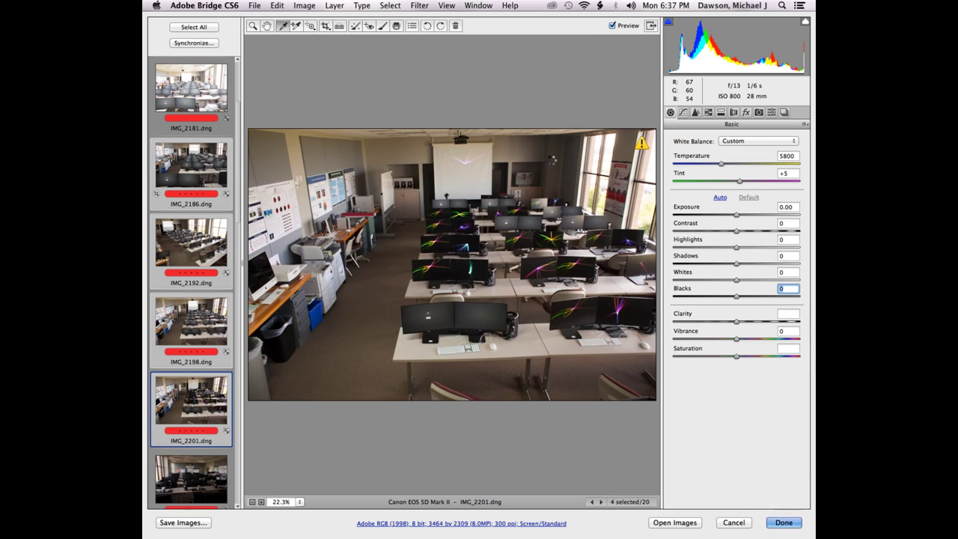
key("Up")
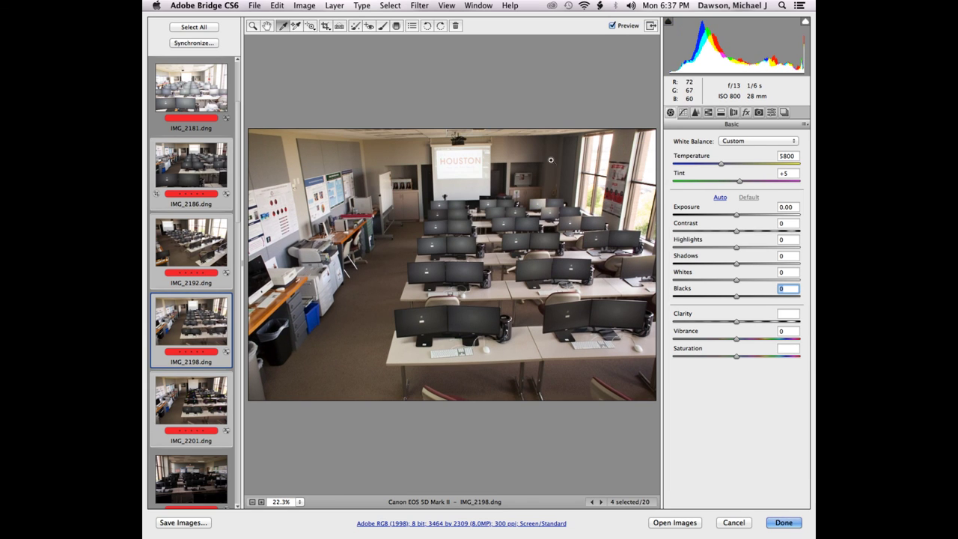
key("Up")
key("Up")
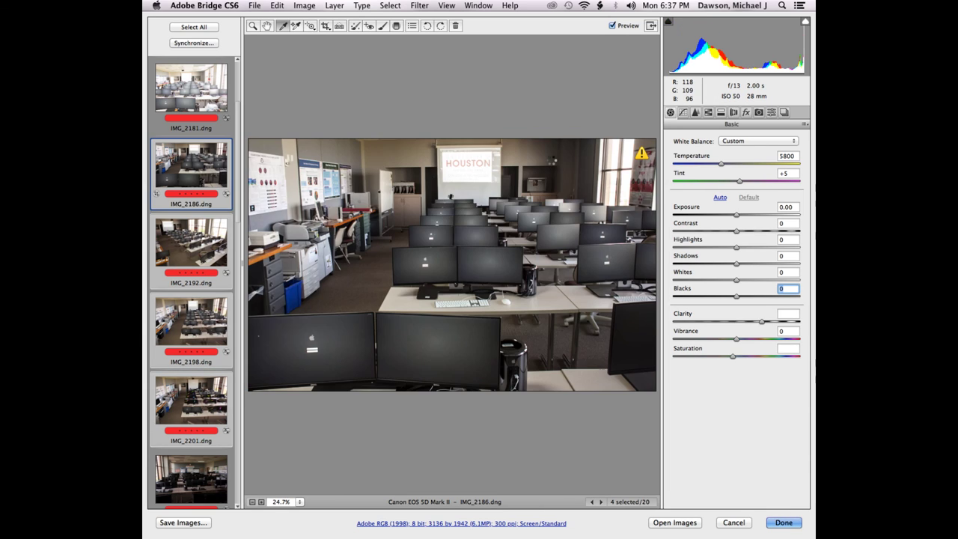
key("Down")
key("Down")
key("Down")
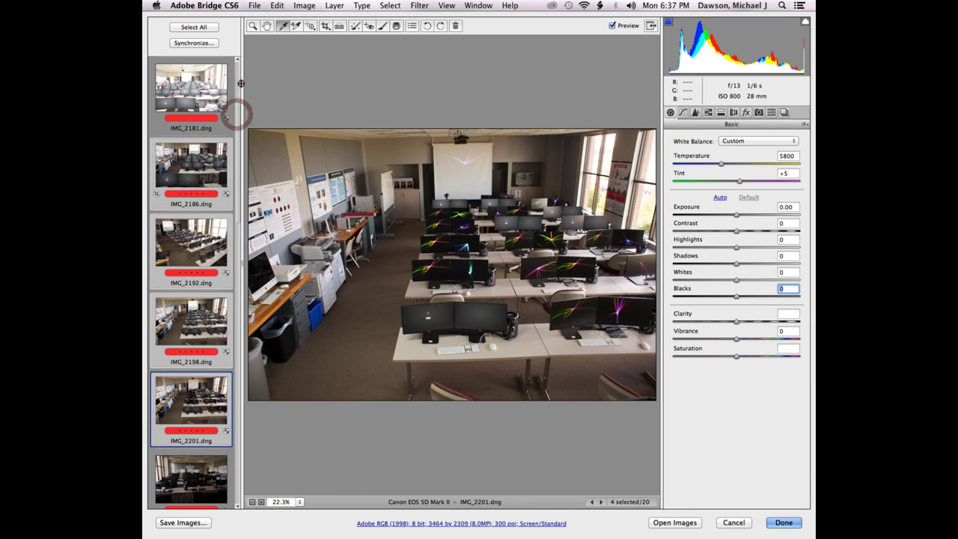
Select only IMG_2174.dng and set its exposure to +0.85 and contrast to -27
left_click_drag(237, 113, 239, 80)
left_click(193, 76)
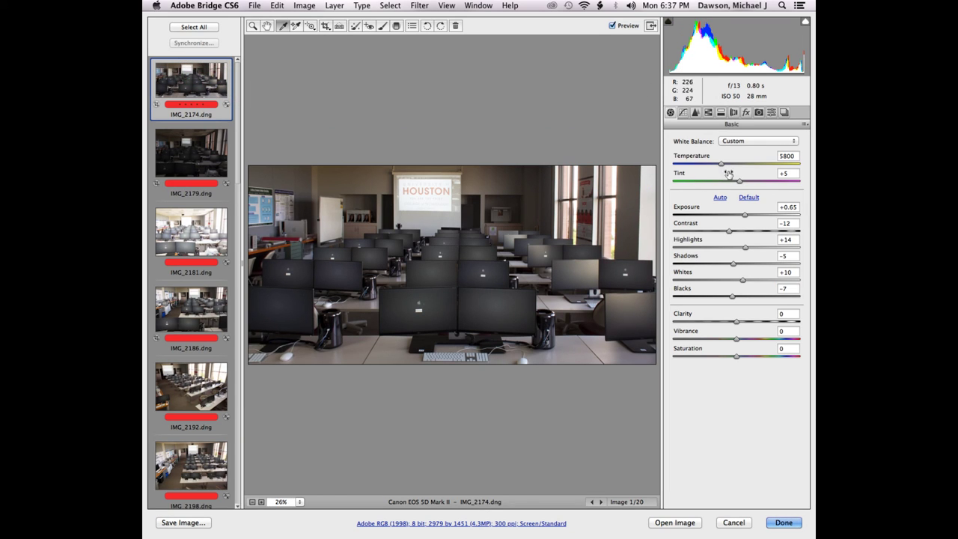
left_click_drag(743, 215, 726, 231)
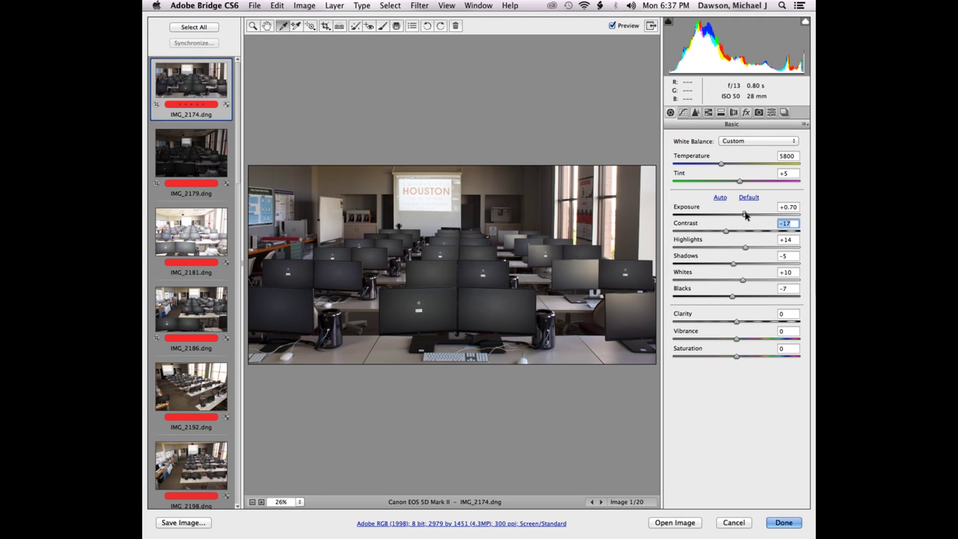
left_click_drag(745, 215, 718, 231)
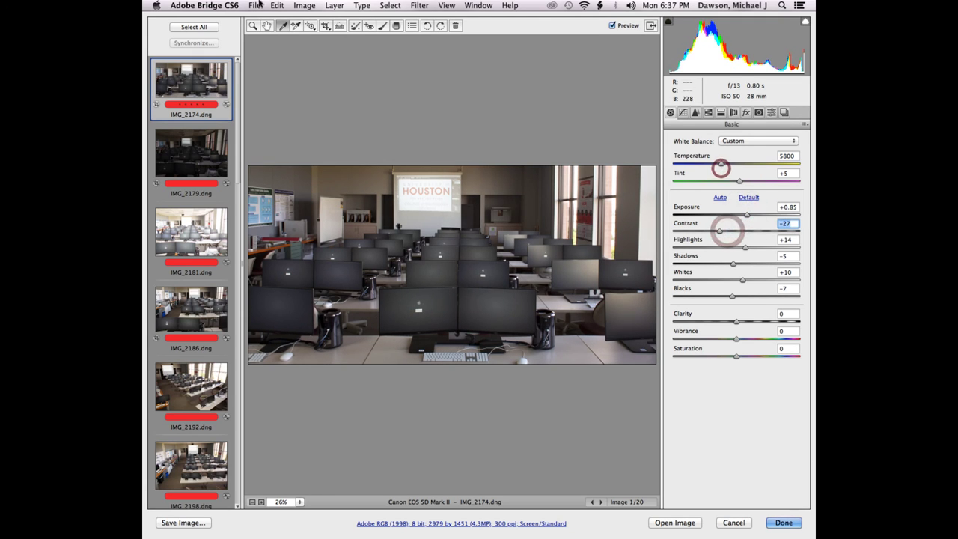
Apply Auto tone to IMG_2179.dng, set exposure to +0.85, highlights to -18 and shadows to +18, and lower the blacks slightly
key("Down")
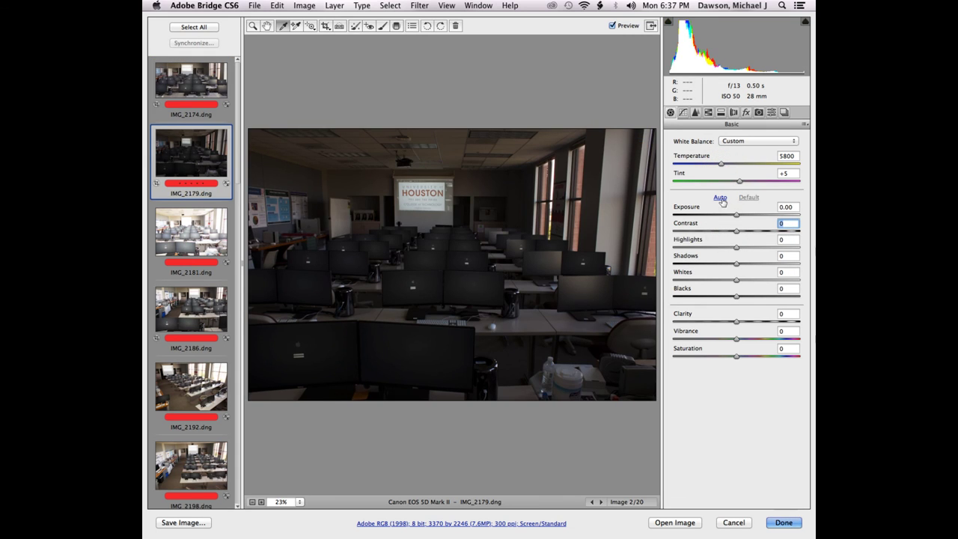
left_click(720, 198)
left_click_drag(754, 216, 746, 216)
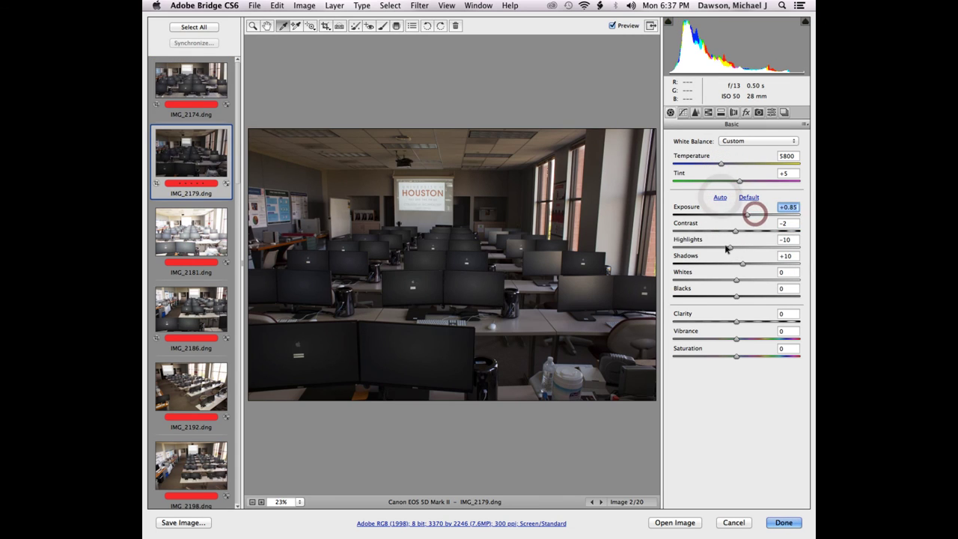
left_click(725, 246)
left_click(748, 264)
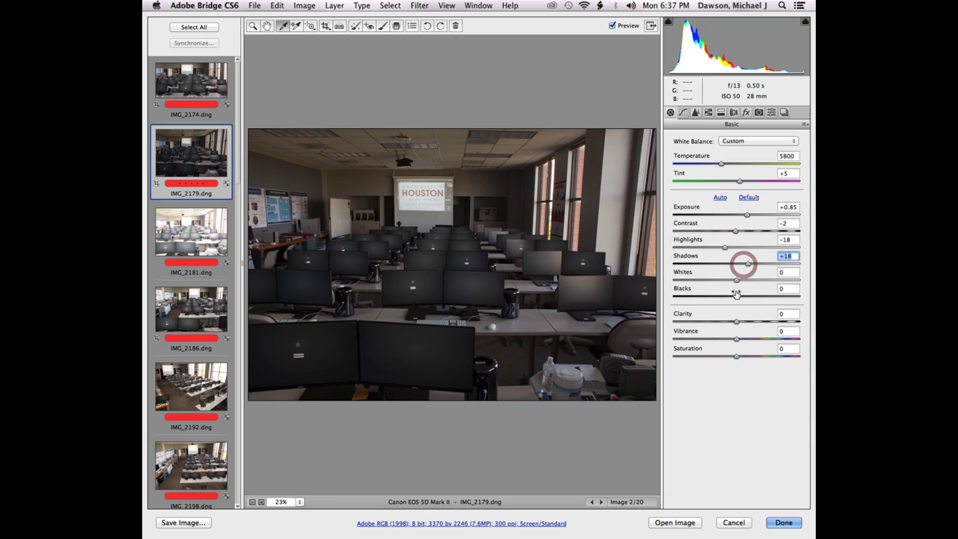
left_click_drag(734, 296, 727, 297)
Set the exposure of IMG_2181.dng to -0.20 and straighten the photo along a horizontal reference line across the back of the room
key("super+Right")
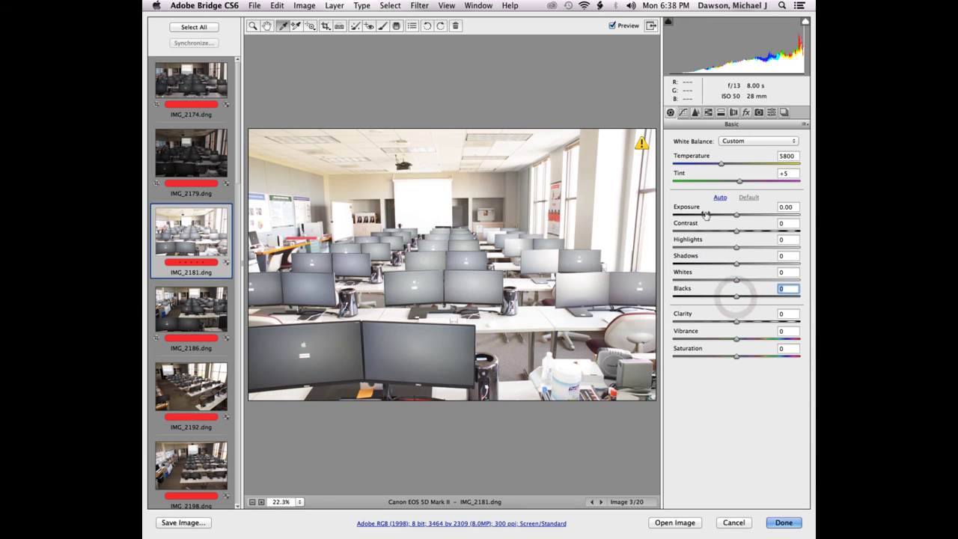
left_click_drag(736, 216, 733, 216)
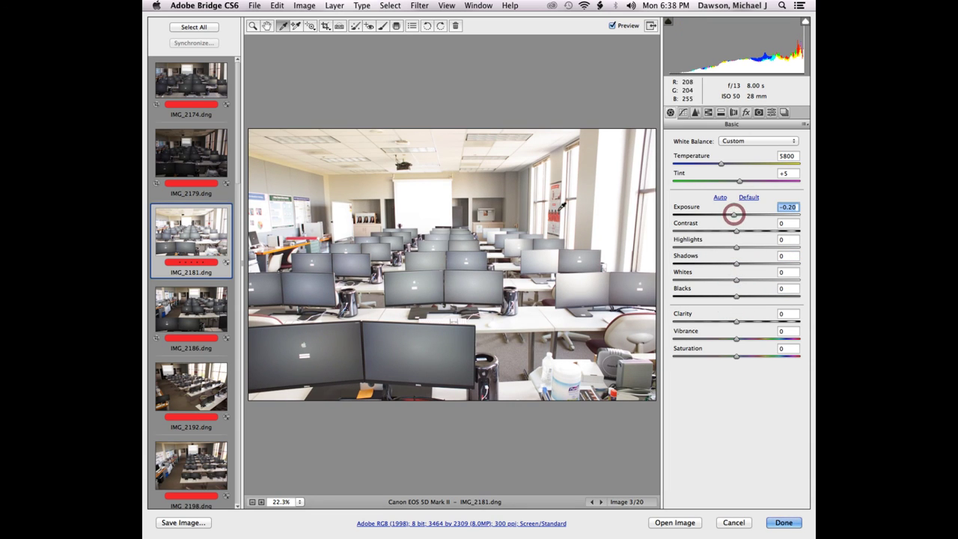
left_click_drag(383, 227, 645, 226)
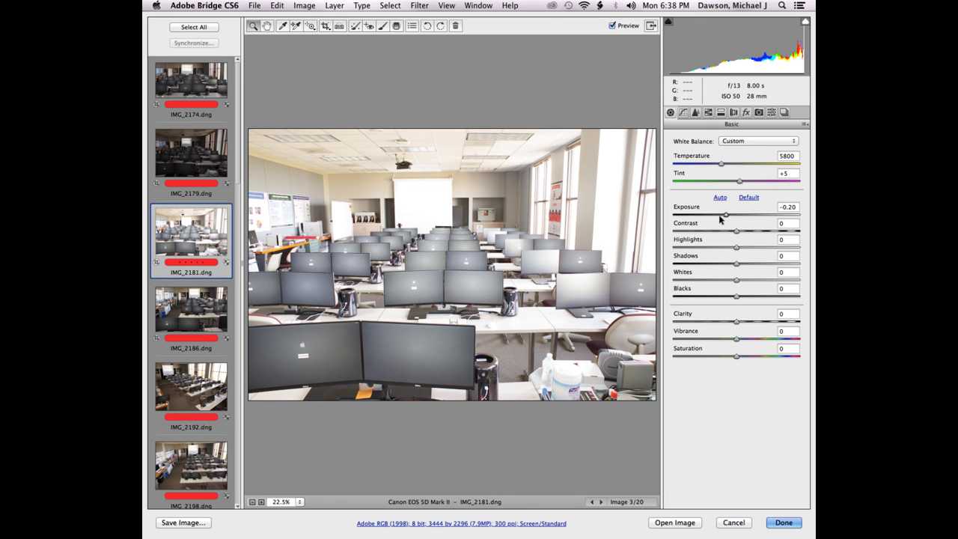
Apply Auto tone to IMG_2181.dng, set its contrast to +18, and fine-tune the blacks and whites
left_click_drag(730, 215, 748, 232)
left_click(719, 196)
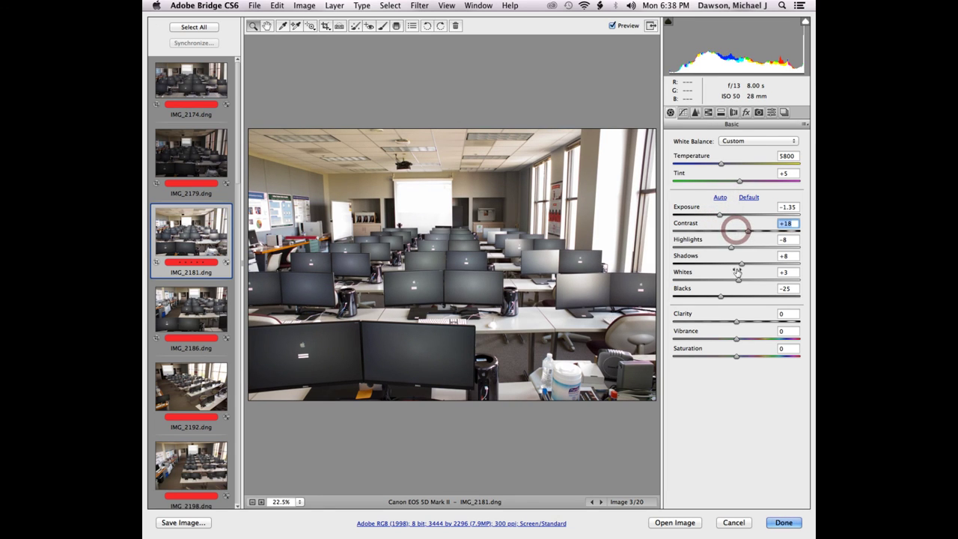
left_click_drag(722, 296, 704, 279)
Apply Auto tone to IMG_2186.dng and set exposure to +0.45, contrast to +12 and highlights to -18
key("super+Right")
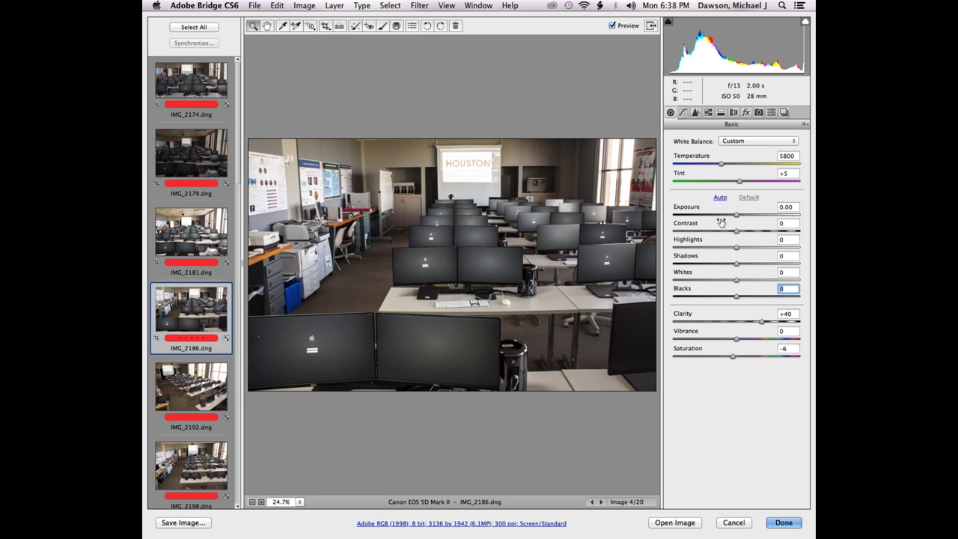
left_click(720, 197)
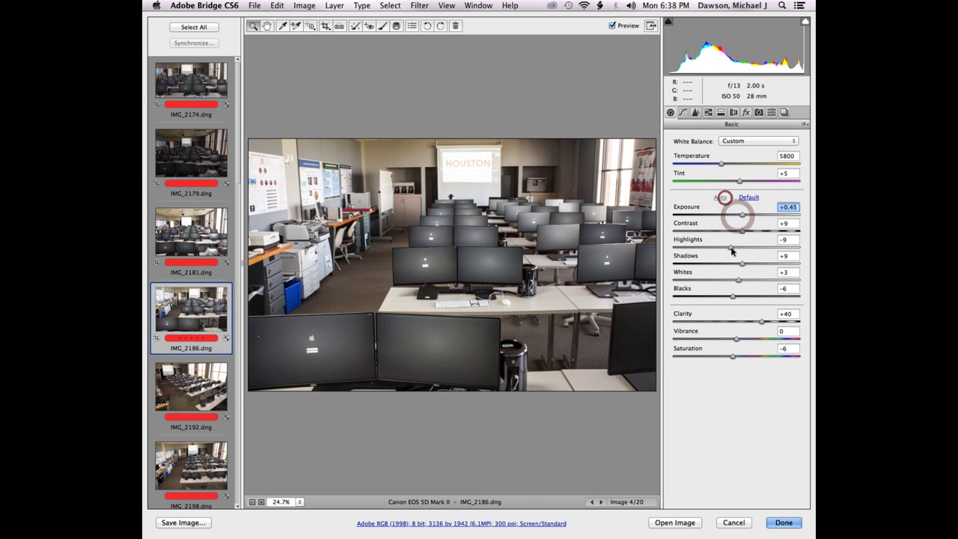
left_click(743, 229)
left_click(726, 248)
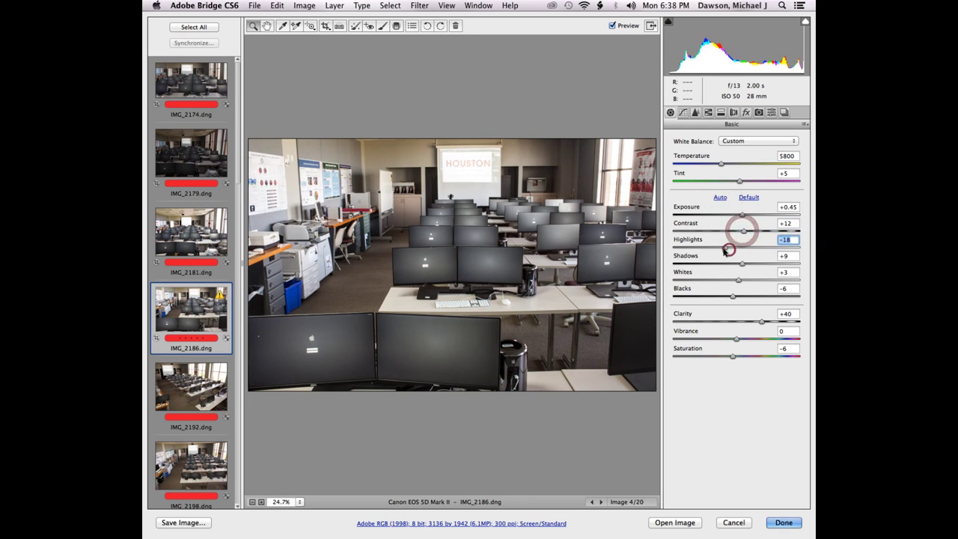
Set the shadows of IMG_2186.dng to +11, whites to +3 and blacks to -23
left_click(743, 263)
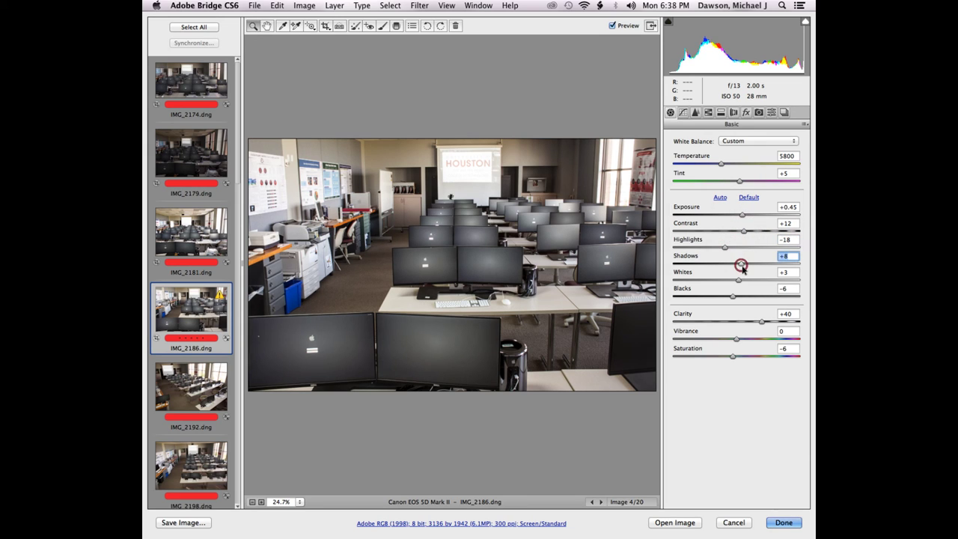
left_click(729, 296)
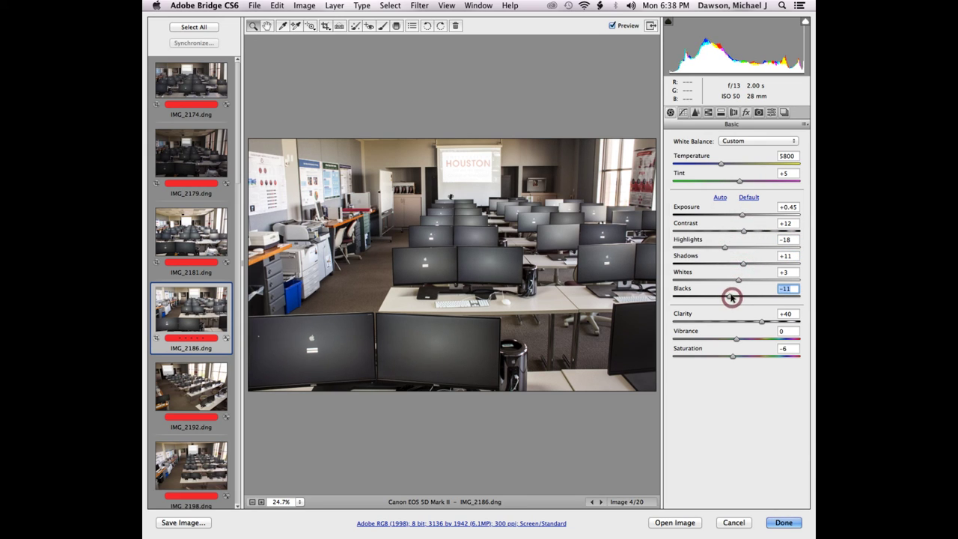
left_click(742, 280)
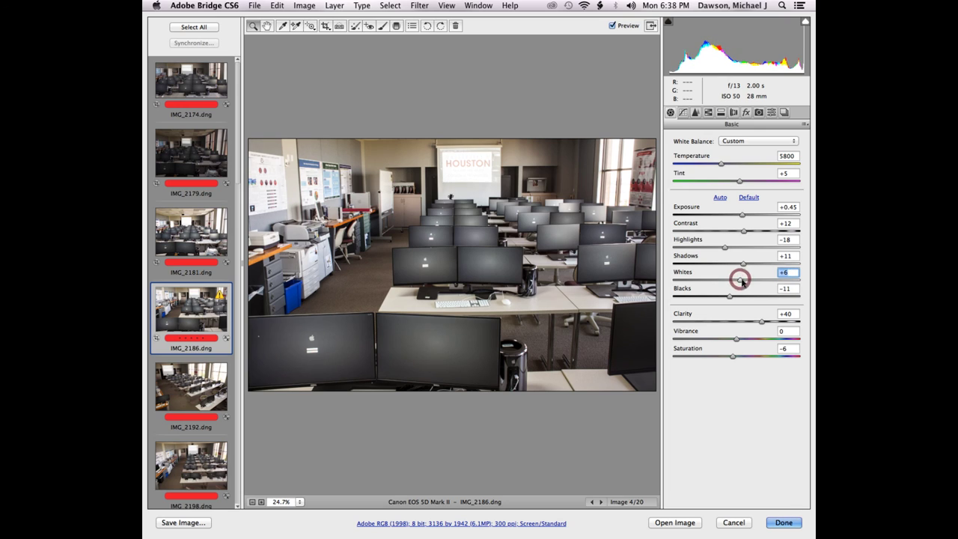
left_click_drag(745, 281, 721, 297)
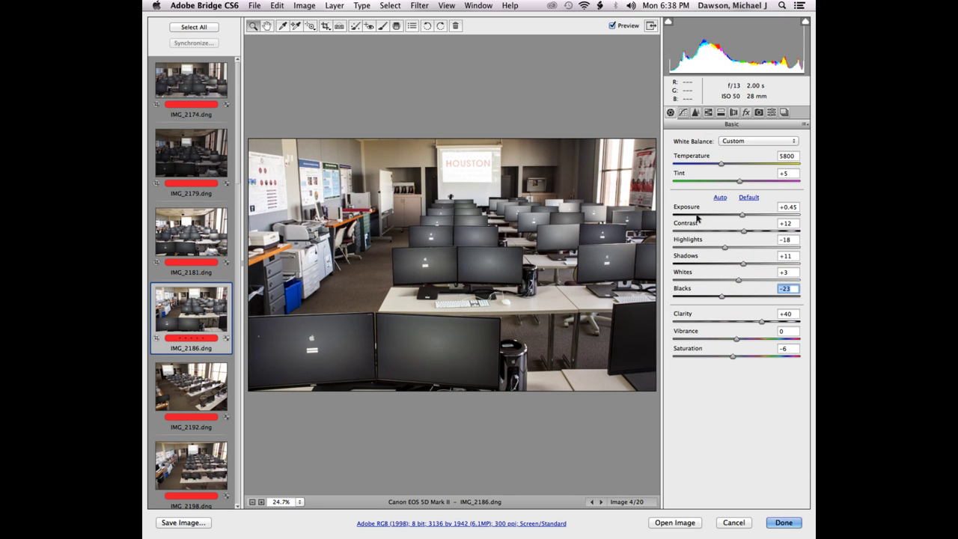